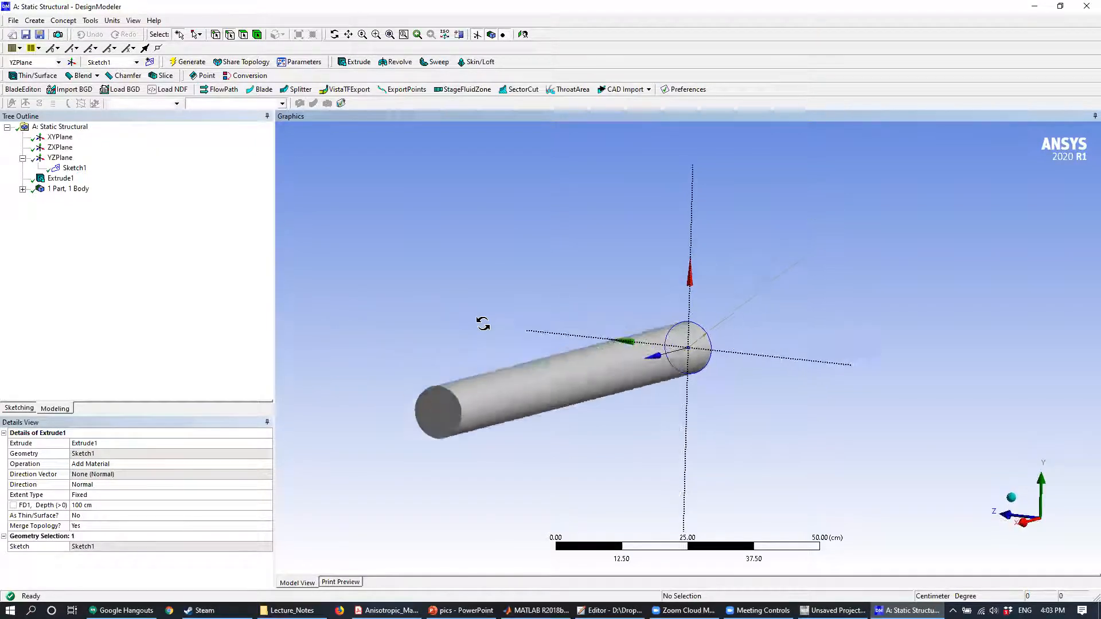
# - Inspect the cylinder from several angles and pick its curved side face to examine the surface
pyautogui.moveTo(539, 323); pyautogui.dragTo(583, 297, button='middle')
pyautogui.moveTo(414, 273)
pyautogui.mouseDown(button='middle')
pyautogui.moveTo(450, 276)
pyautogui.moveTo(419, 277)
pyautogui.mouseUp(button='middle')
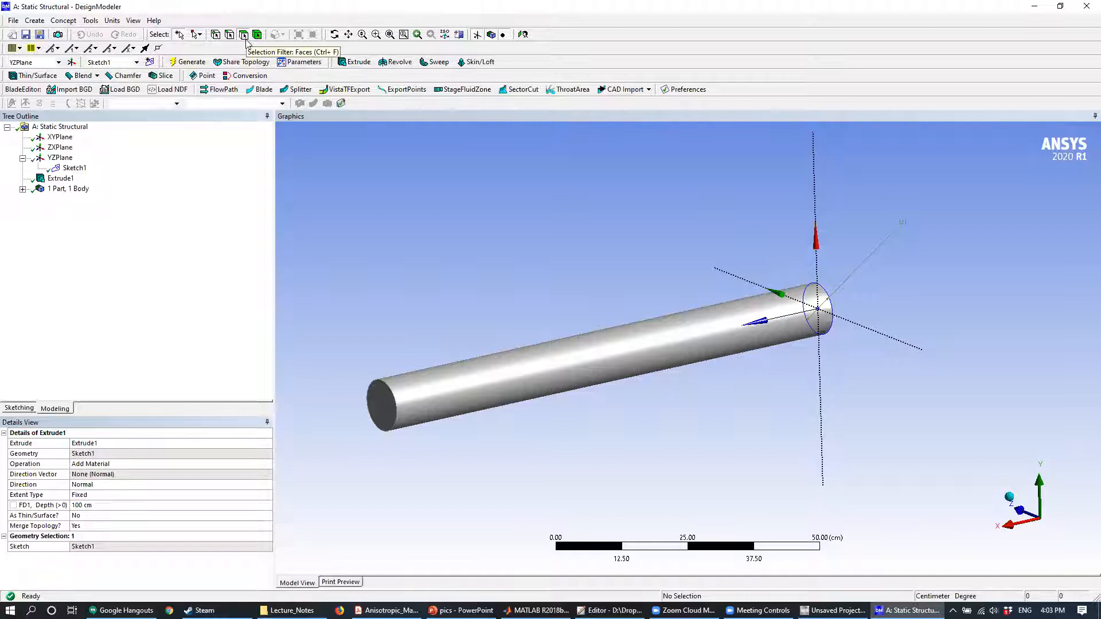
pyautogui.click(486, 384)
pyautogui.moveTo(585, 437); pyautogui.dragTo(509, 374, button='middle')
pyautogui.click(480, 272)
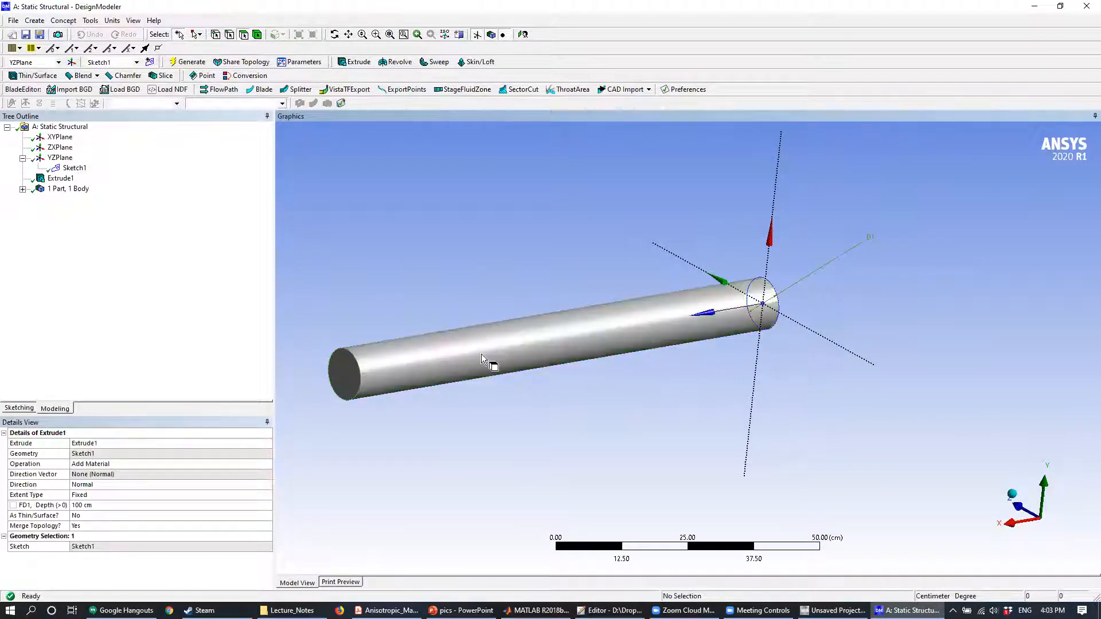
pyautogui.click(465, 358)
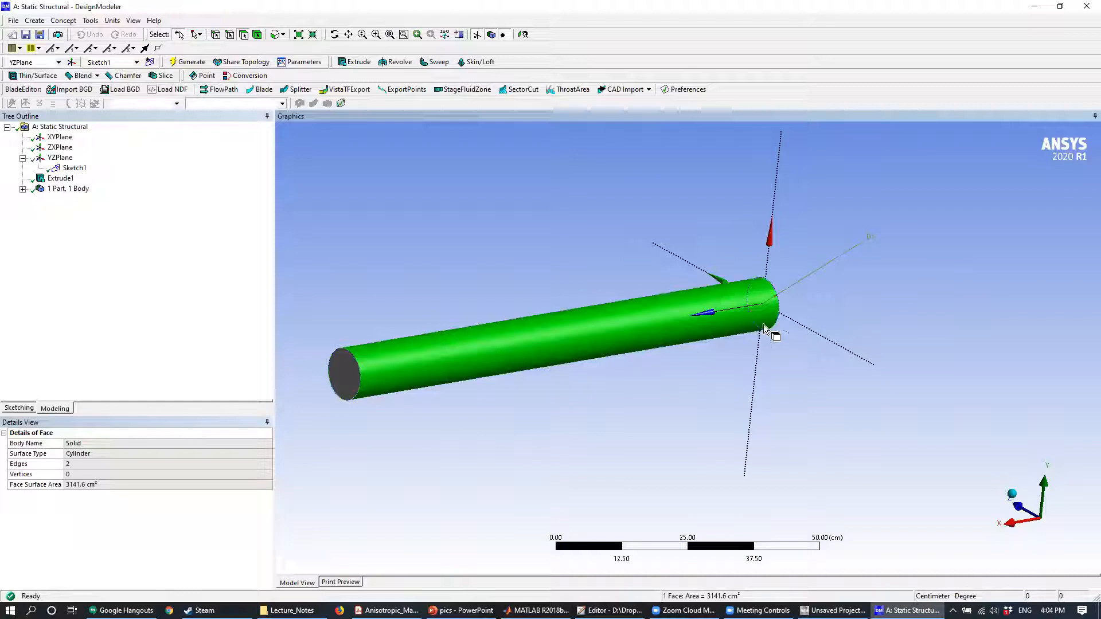
pyautogui.click(458, 250)
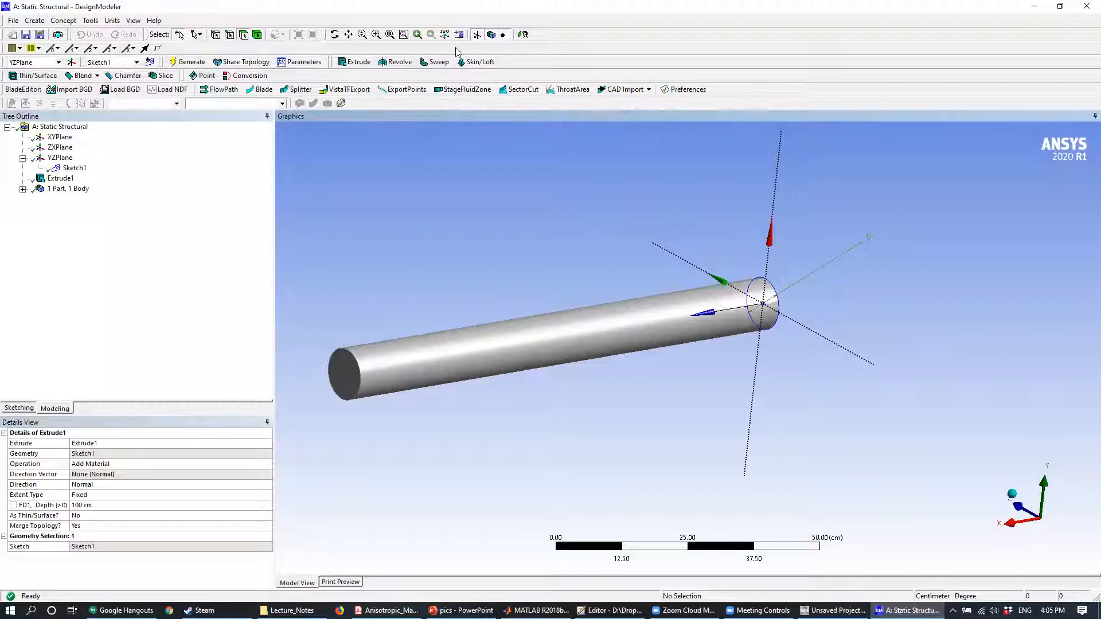
pyautogui.click(85, 23)
pyautogui.moveTo(91, 20)
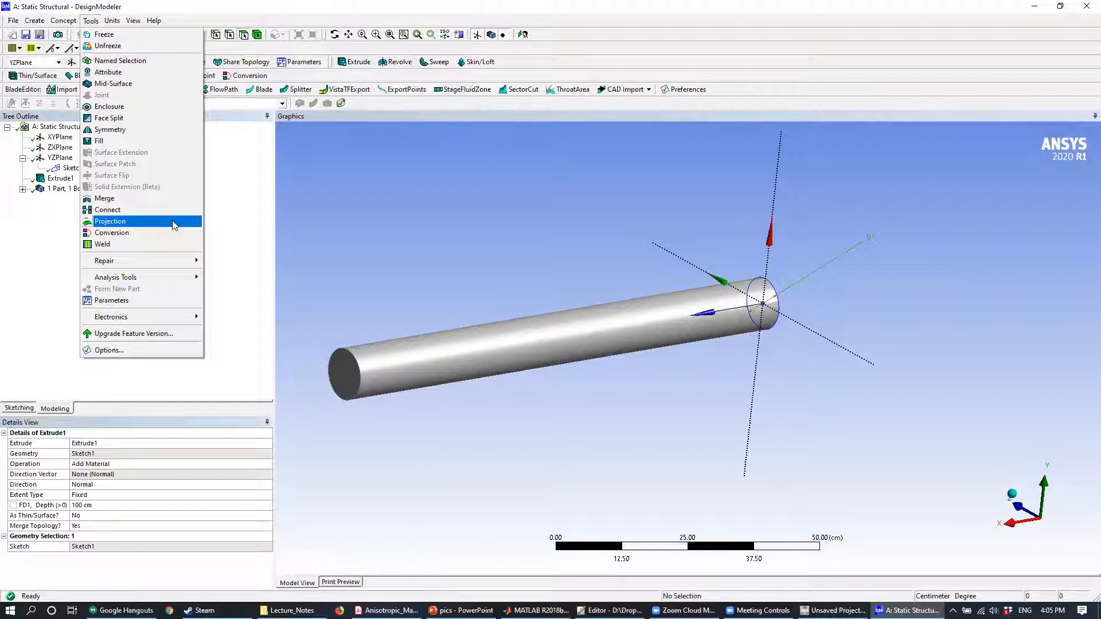
pyautogui.click(437, 217)
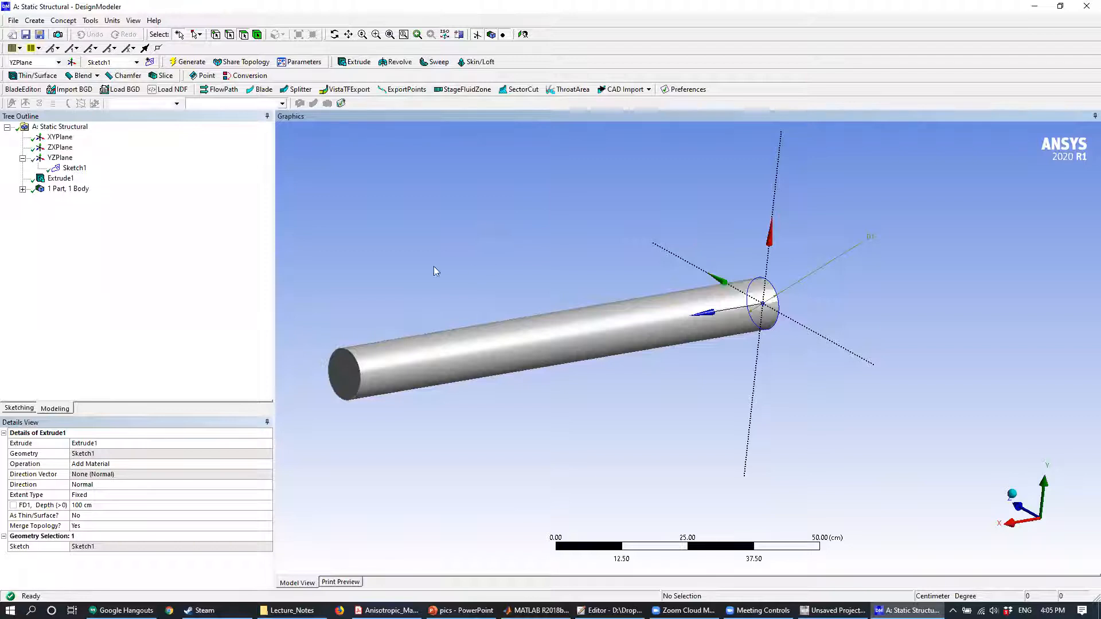
# - Examine how the XYPlane, ZXPlane and YZPlane are each oriented relative to the cylinder
pyautogui.click(23, 158)
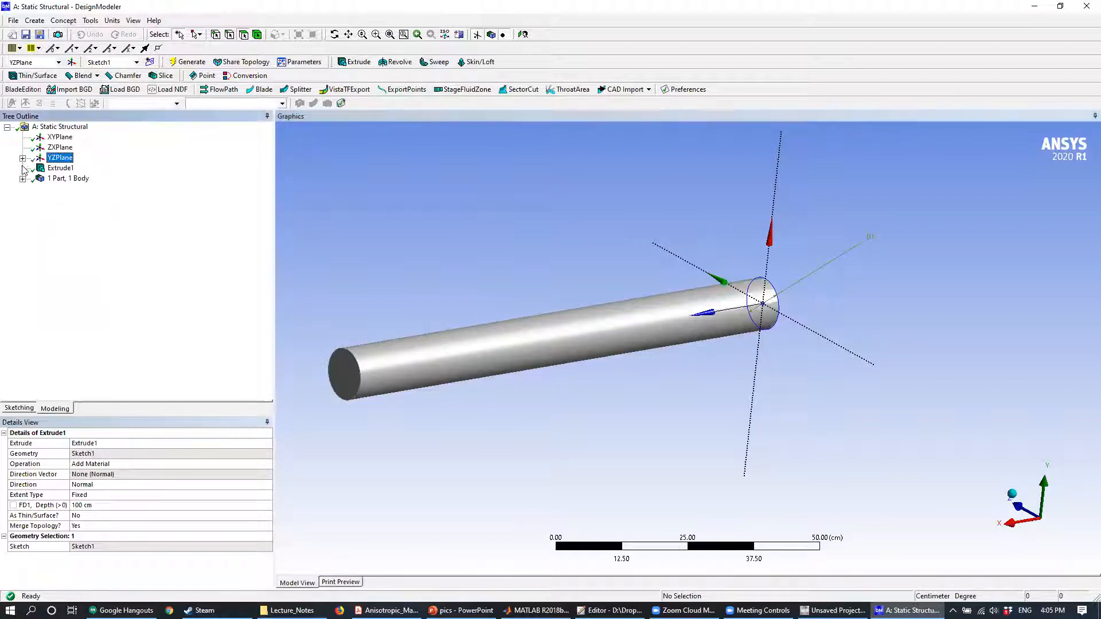
pyautogui.click(63, 138)
pyautogui.click(67, 147)
pyautogui.click(68, 157)
pyautogui.click(68, 140)
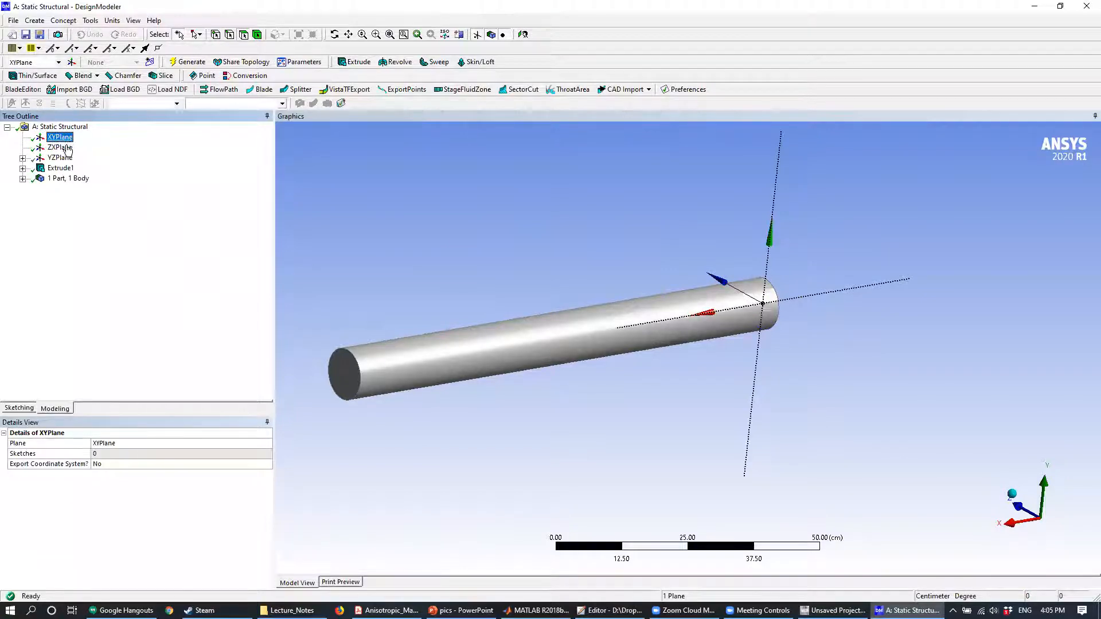
pyautogui.click(67, 148)
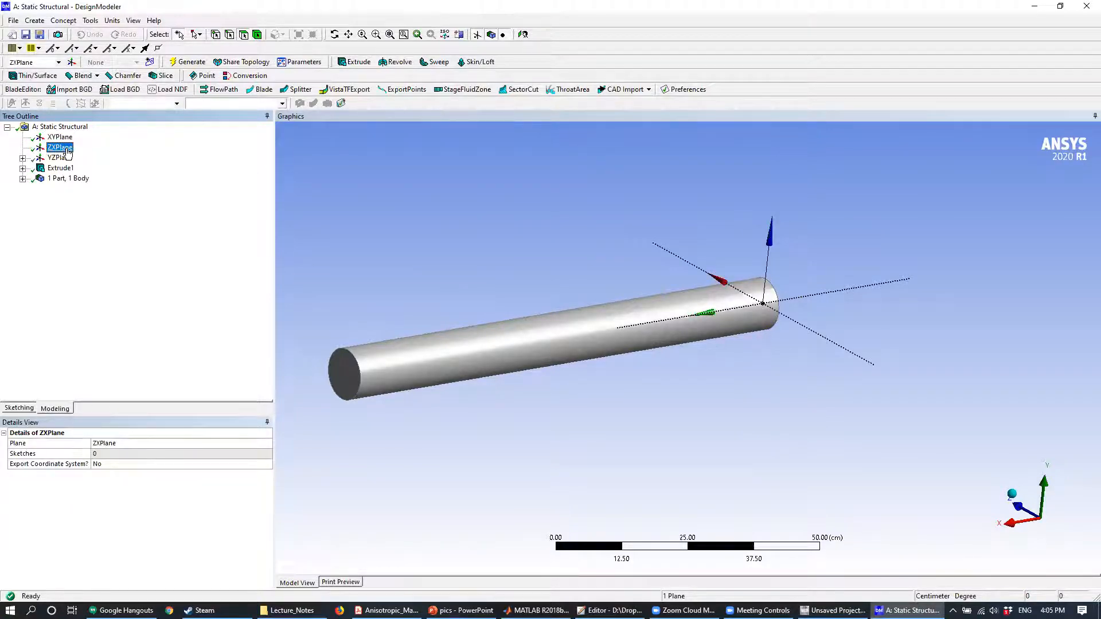
pyautogui.click(64, 159)
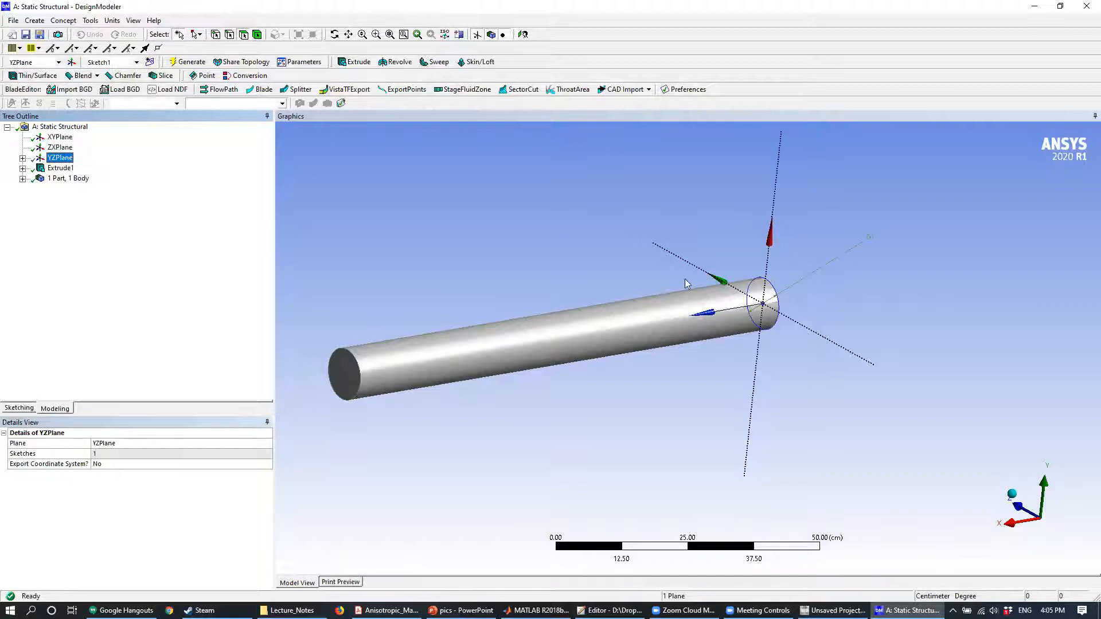
# - Start a new plane using the ZXPlane as its base
pyautogui.click(69, 149)
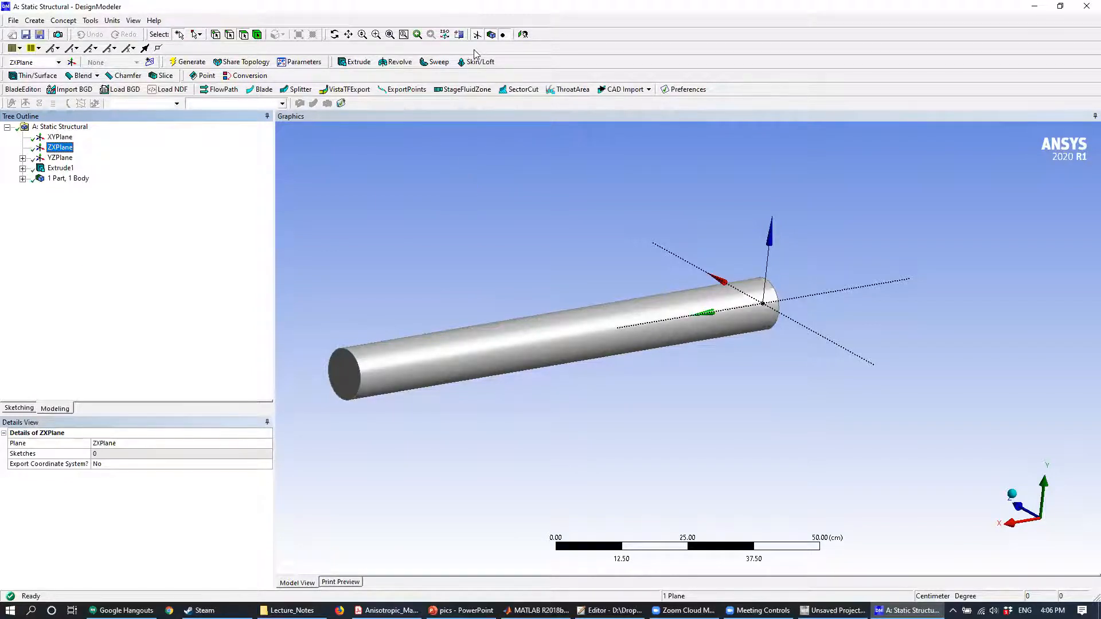
pyautogui.click(34, 20)
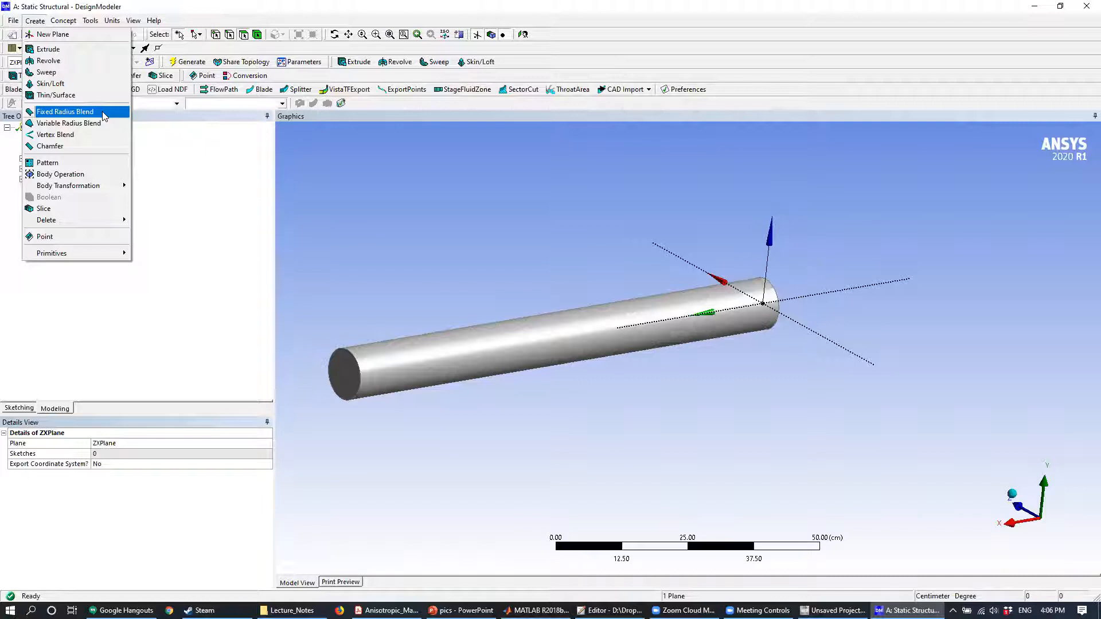
pyautogui.click(77, 36)
pyautogui.click(69, 181)
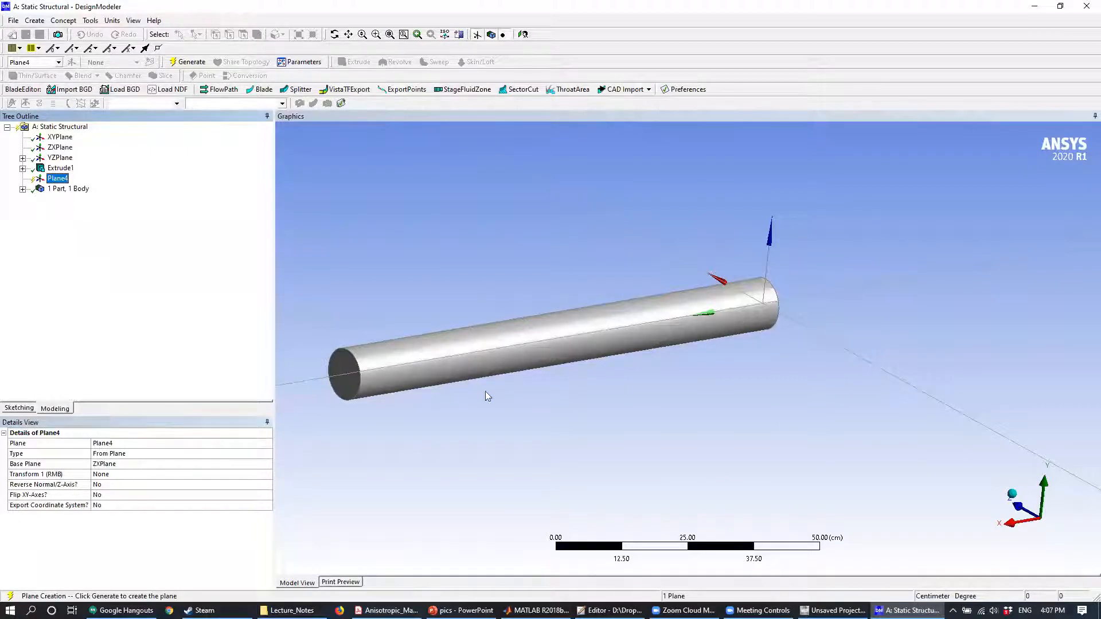
# - Try to define the new plane with the From Face type, using the cylinder's flat end face as base face
pyautogui.click(266, 457)
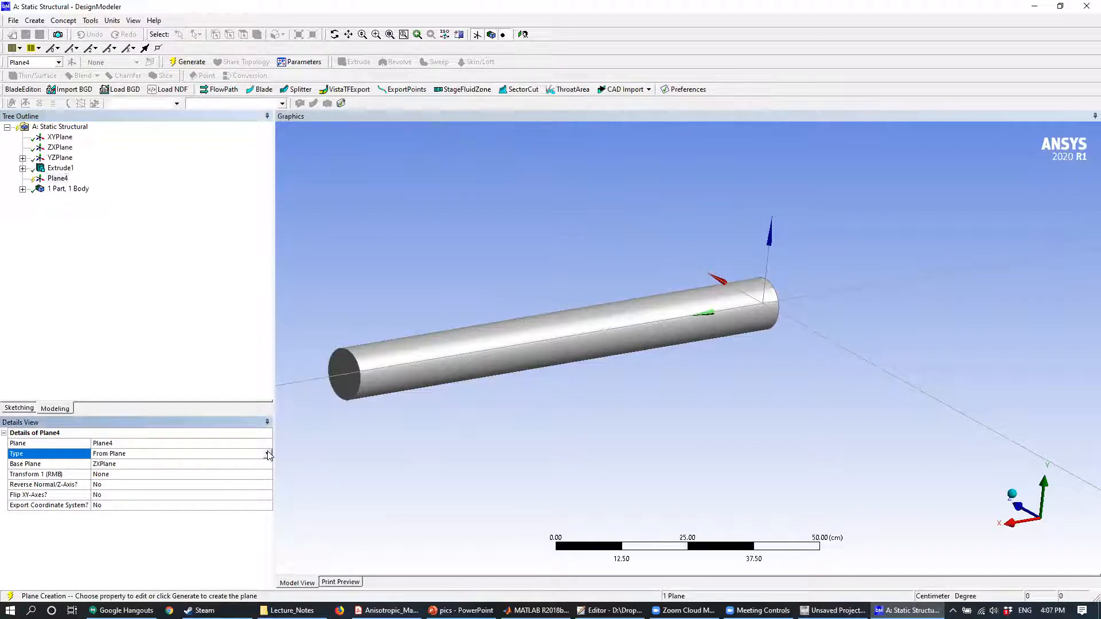
pyautogui.click(269, 454)
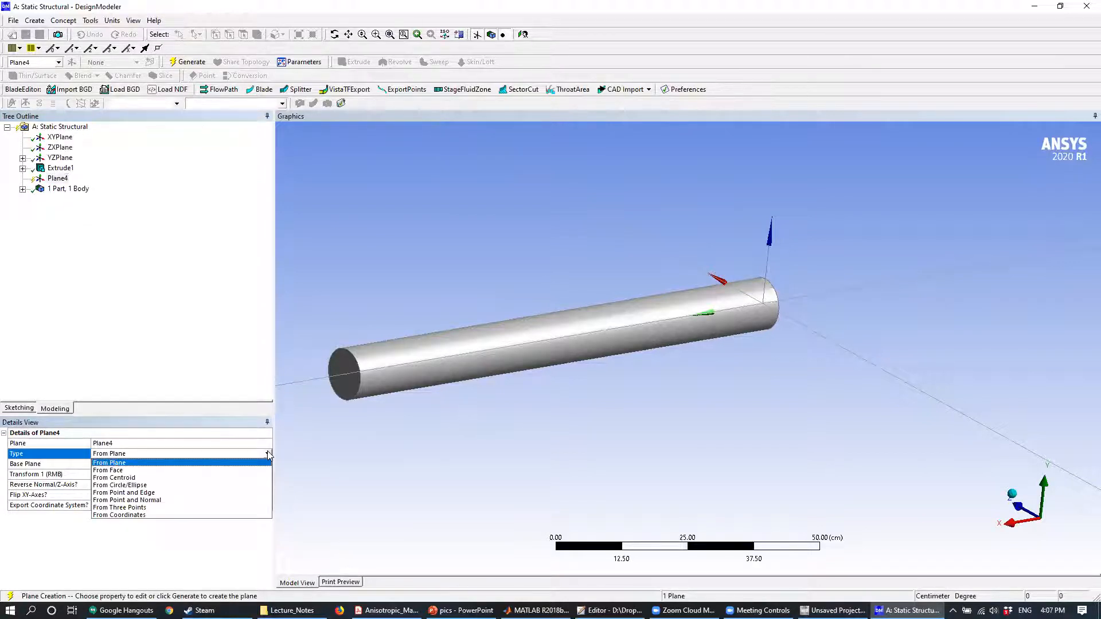
pyautogui.click(191, 471)
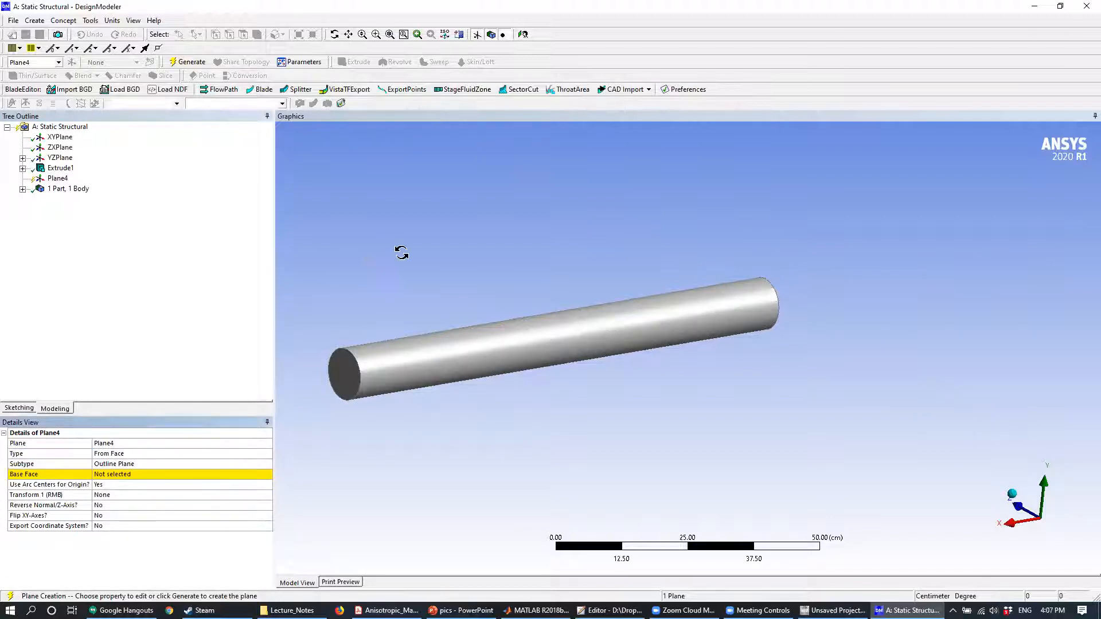
pyautogui.moveTo(401, 252); pyautogui.dragTo(415, 266, button='middle')
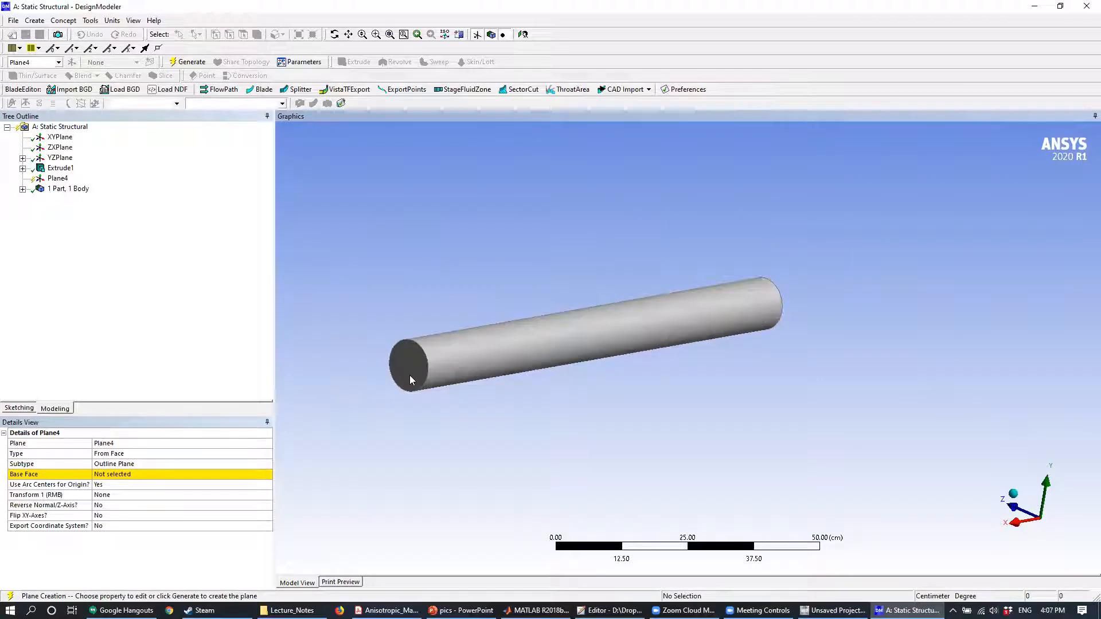
pyautogui.click(197, 474)
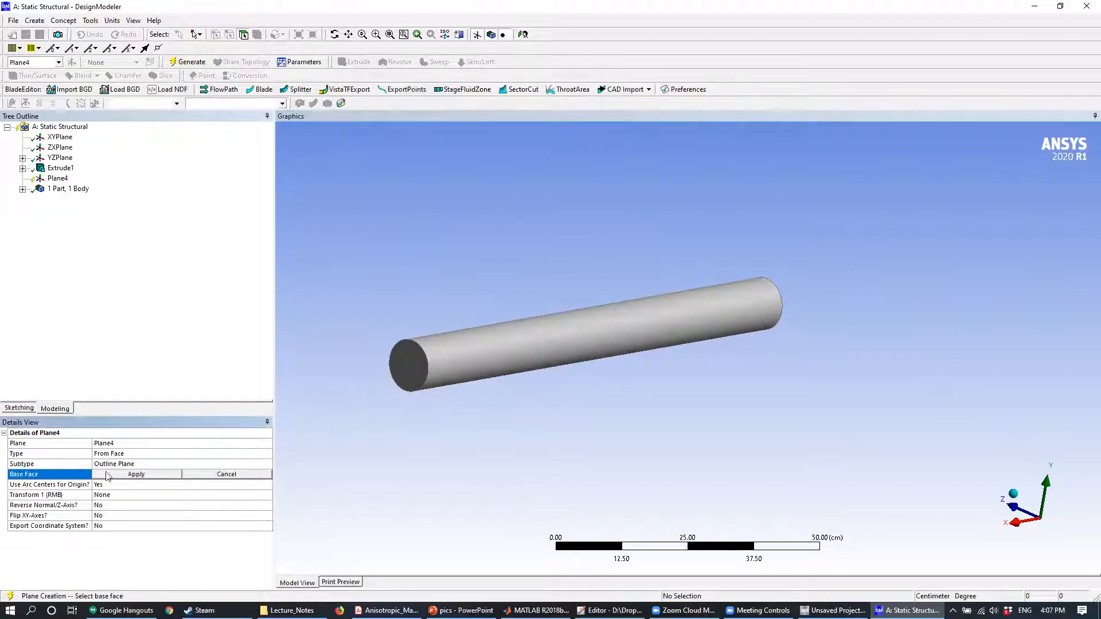
pyautogui.click(411, 360)
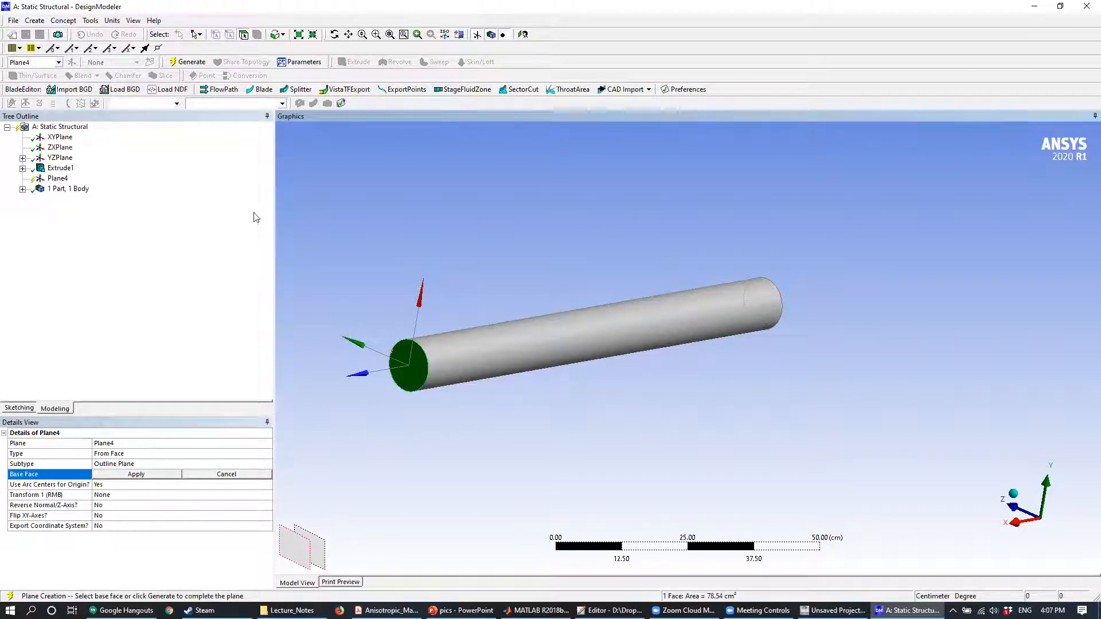
# - Check the existing planes and retry the From Face type with the cylinder's end face for the new plane
pyautogui.click(59, 138)
pyautogui.press('Down')
pyautogui.press('Down')
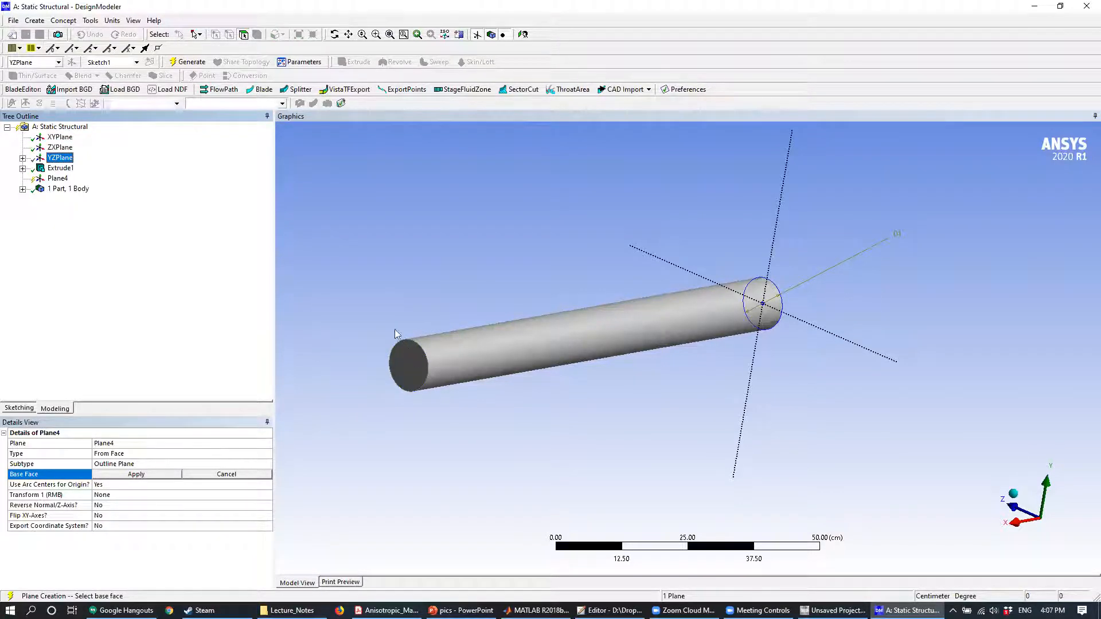
pyautogui.click(237, 455)
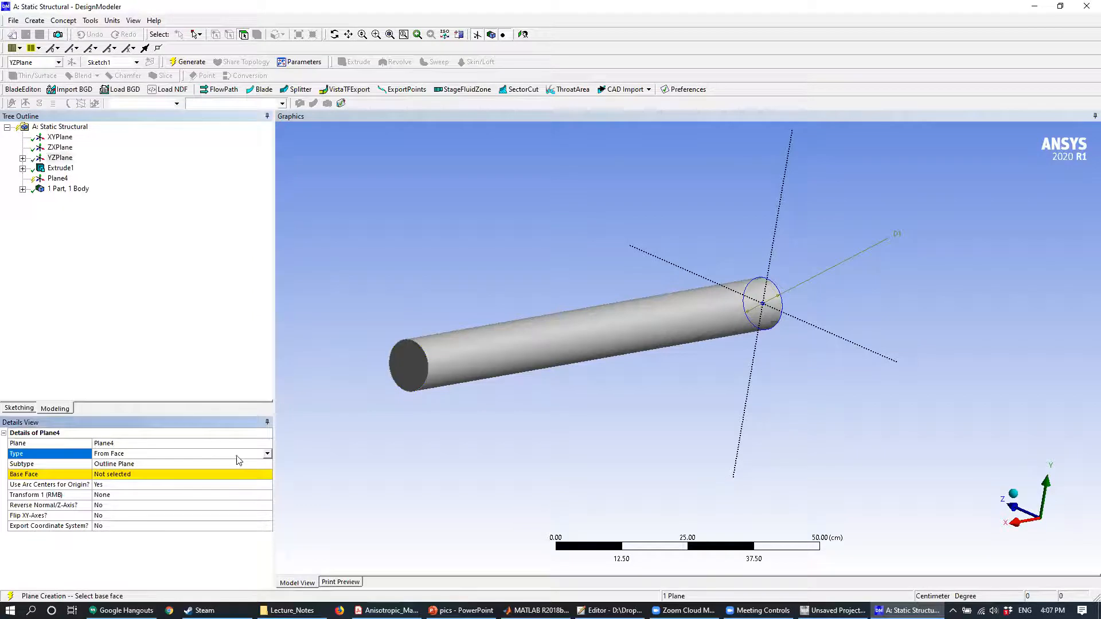
pyautogui.click(268, 455)
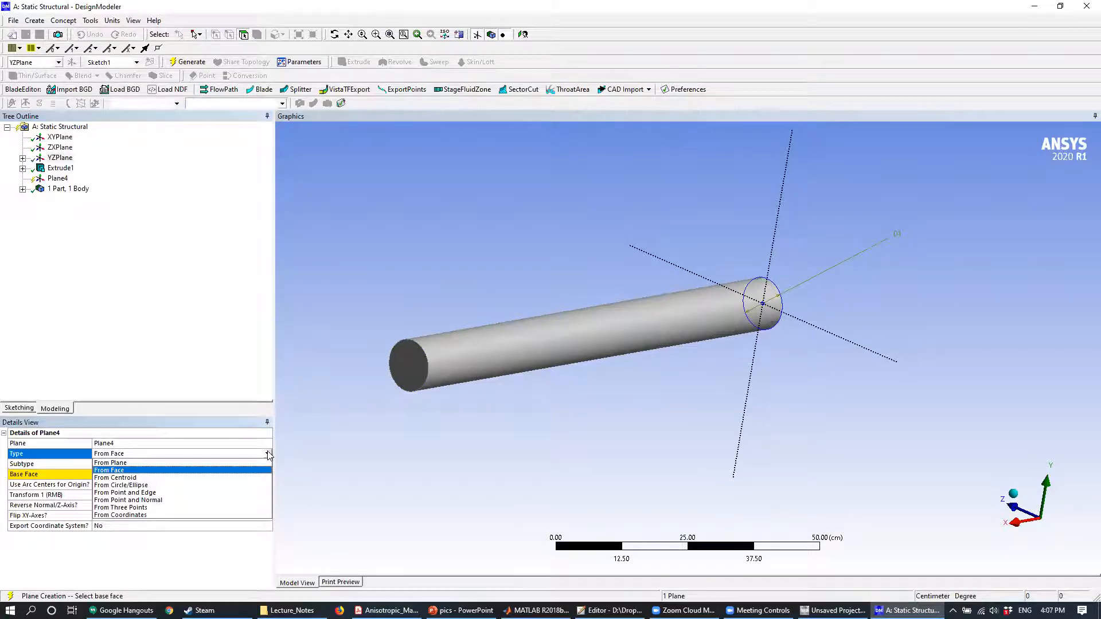
pyautogui.click(155, 471)
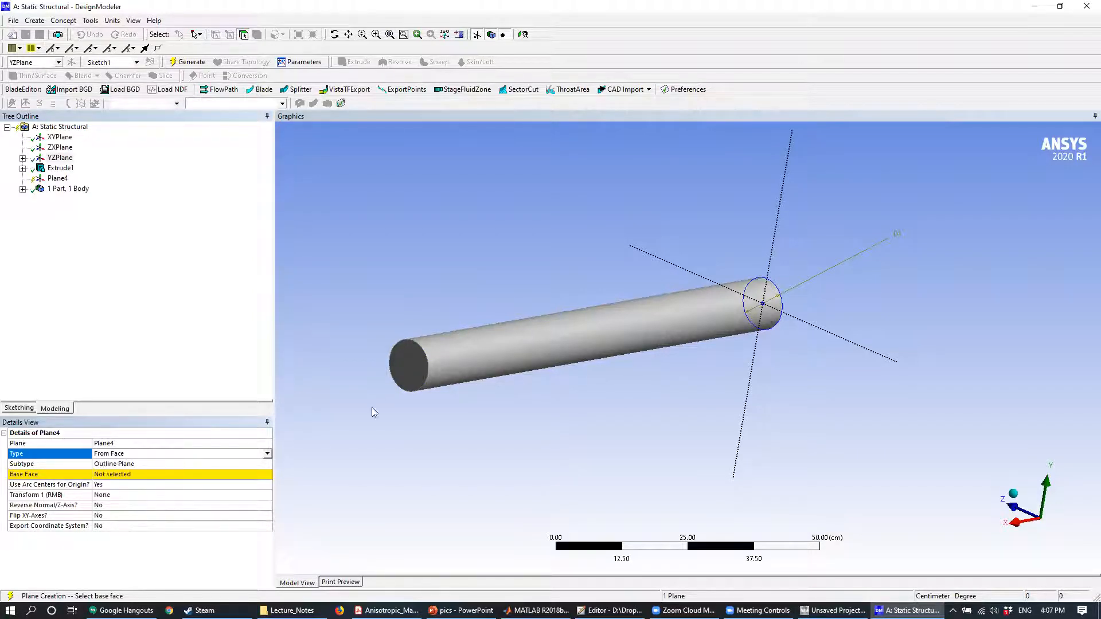
pyautogui.click(410, 373)
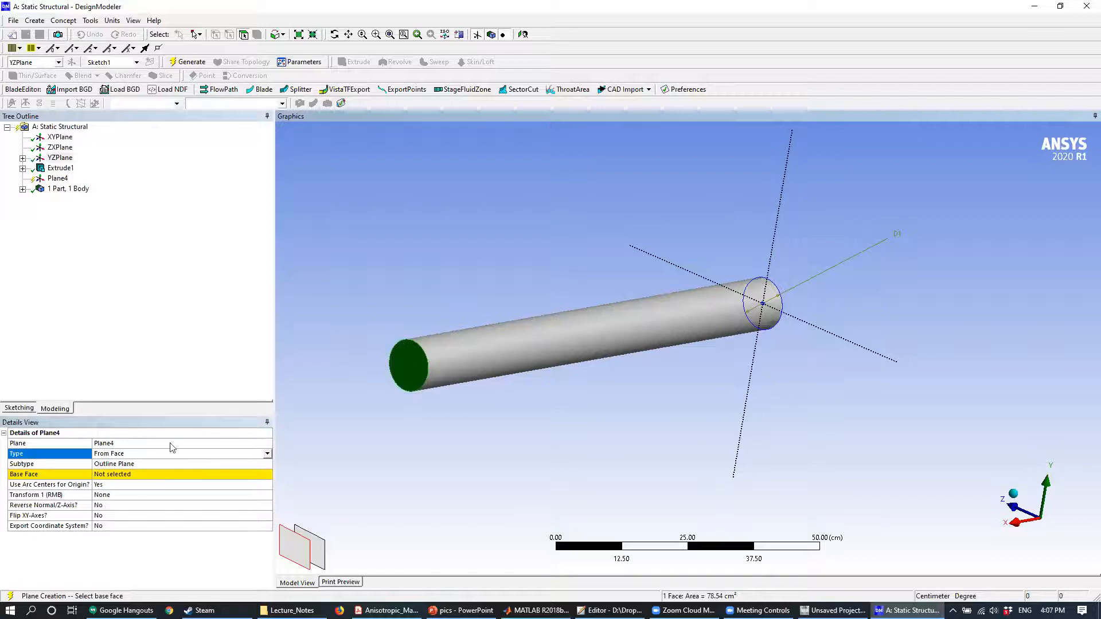
pyautogui.click(354, 429)
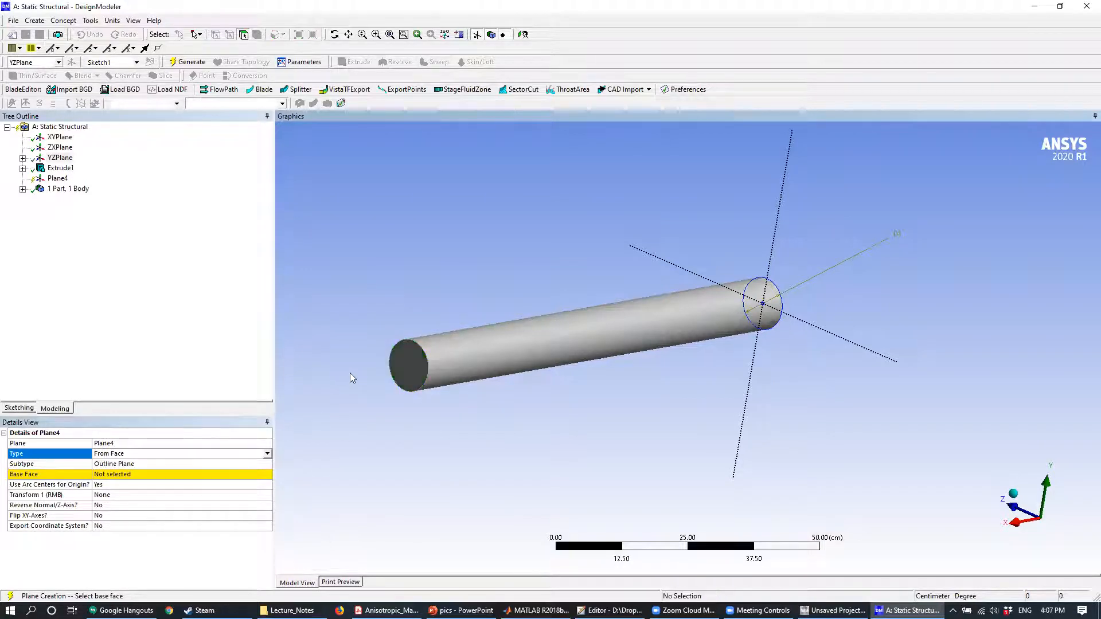
# - Set the new plane's type to From Plane with the XYPlane as base plane, checking it against the other planes
pyautogui.click(261, 454)
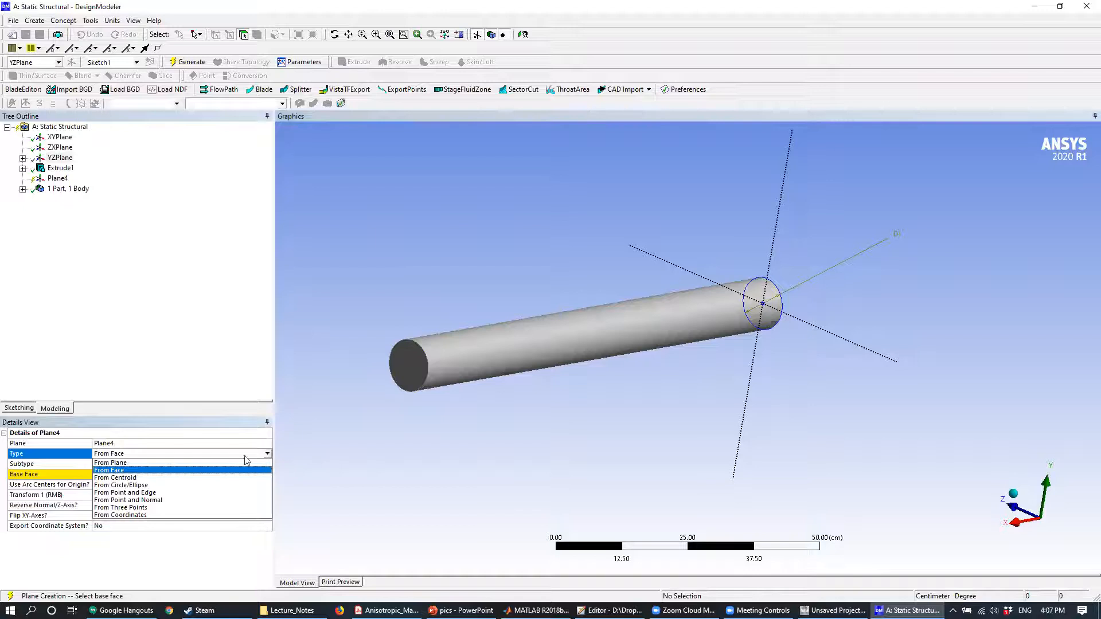
pyautogui.click(181, 464)
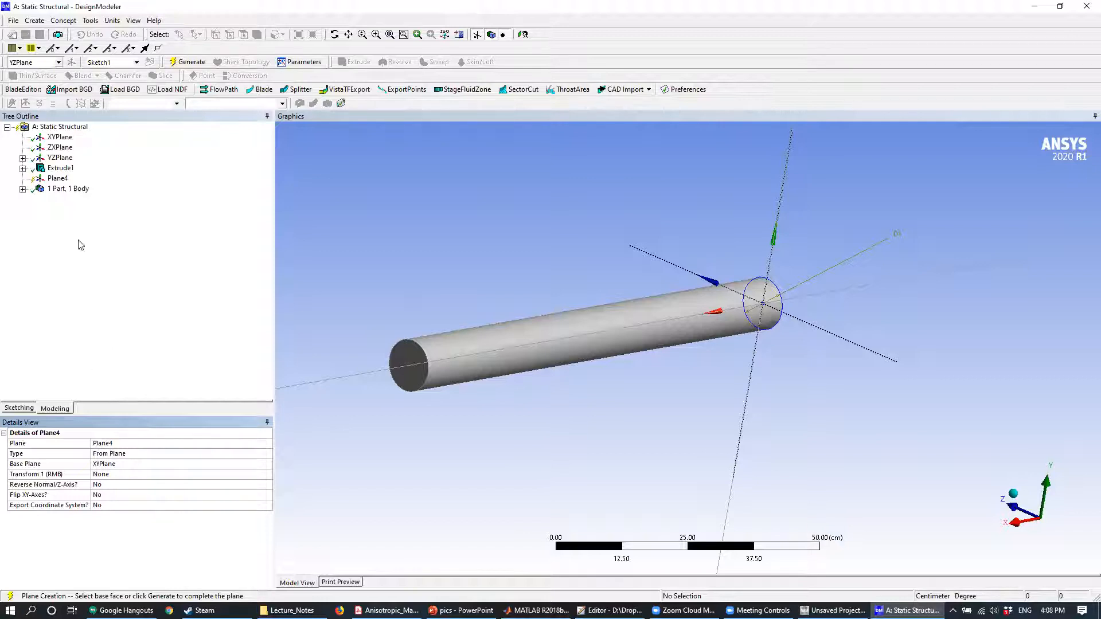
pyautogui.click(61, 148)
pyautogui.click(60, 158)
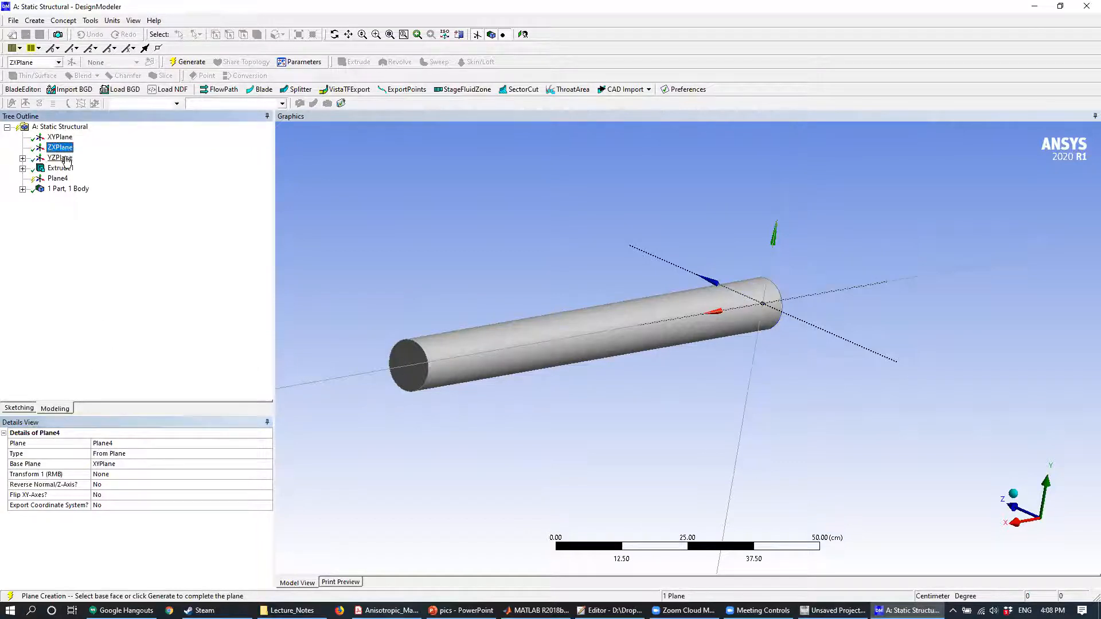
pyautogui.moveTo(463, 248); pyautogui.dragTo(412, 244, button='middle')
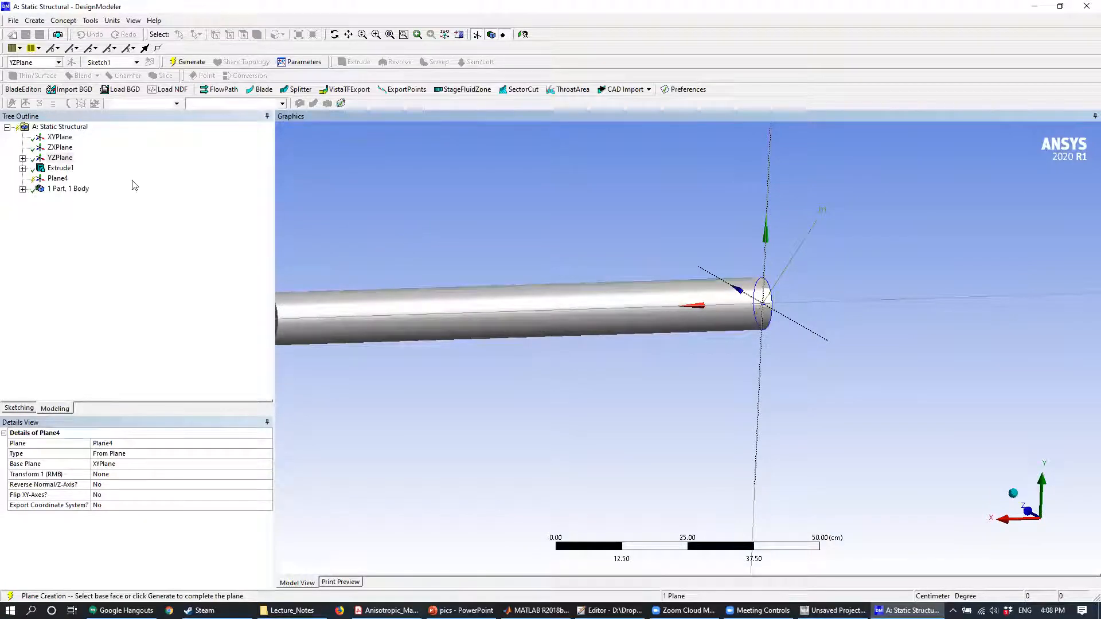
pyautogui.click(61, 138)
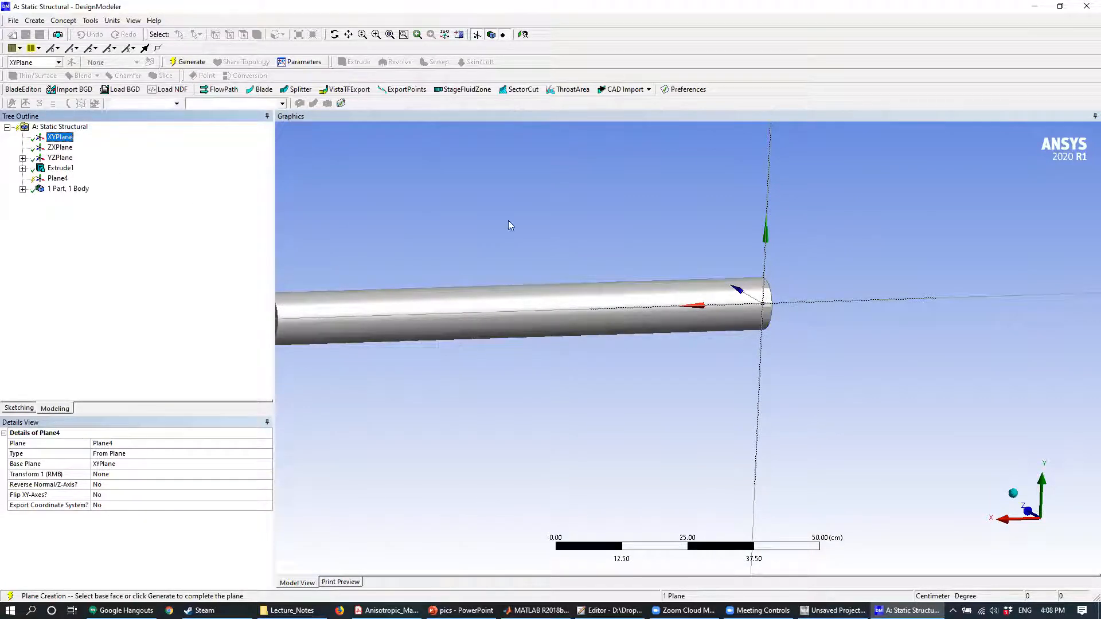
pyautogui.moveTo(586, 203); pyautogui.dragTo(607, 200, button='middle')
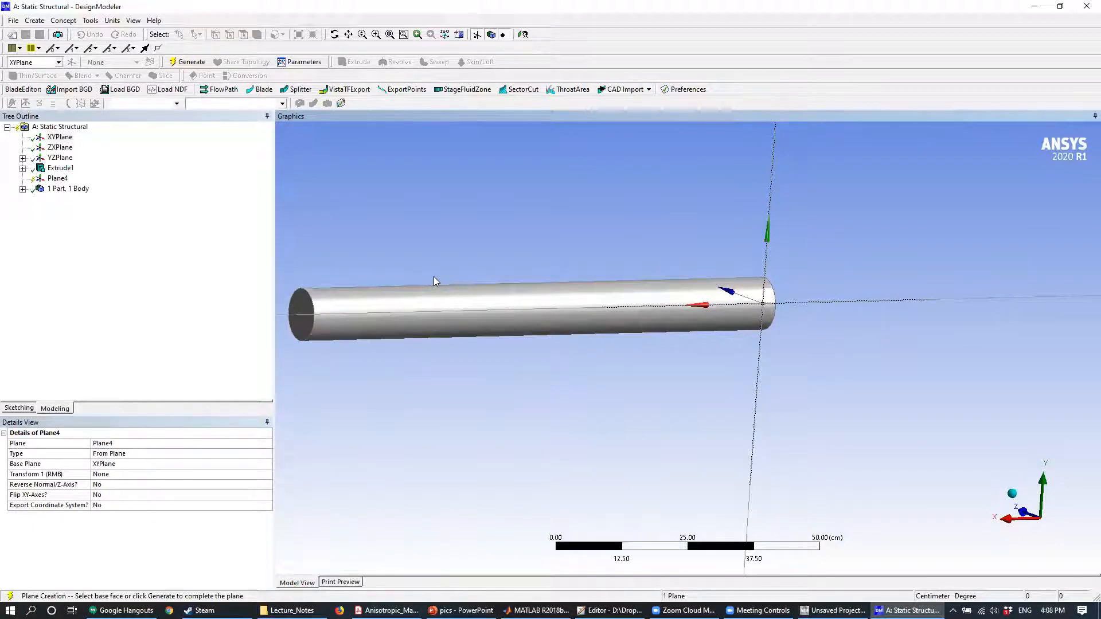
pyautogui.click(118, 466)
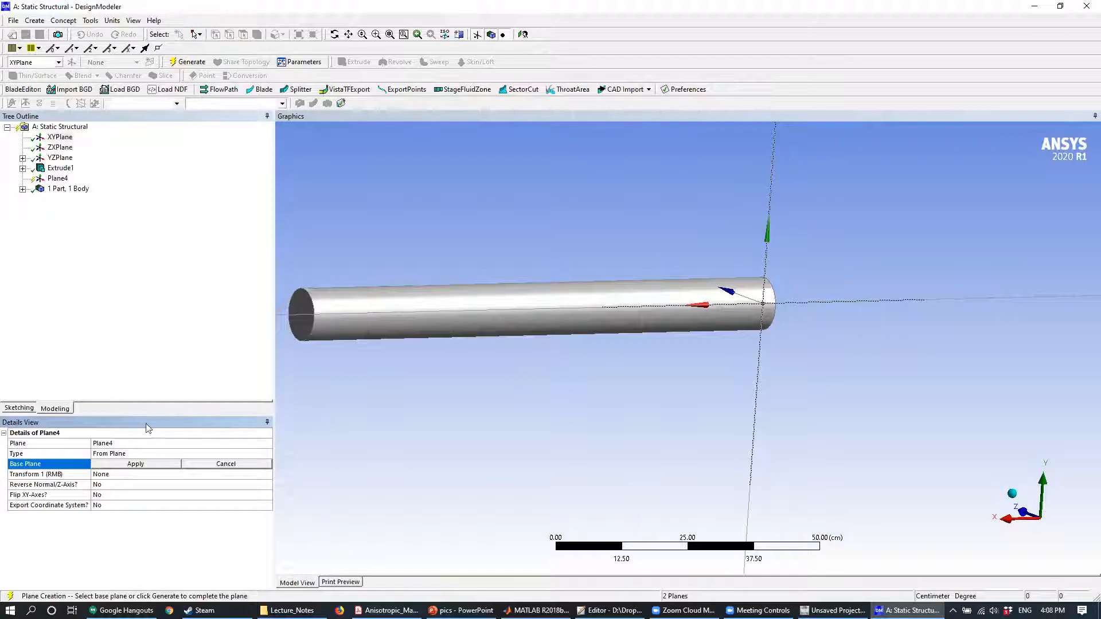
pyautogui.click(147, 465)
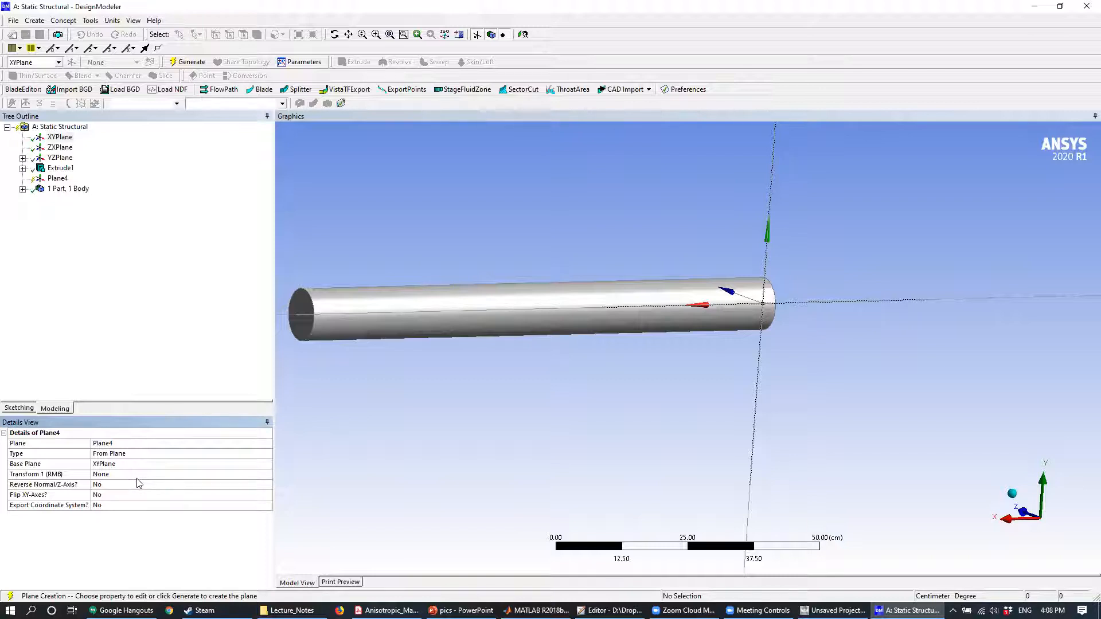
# - Give the new plane an Offset Z transform with a value of 5 cm
pyautogui.click(178, 476)
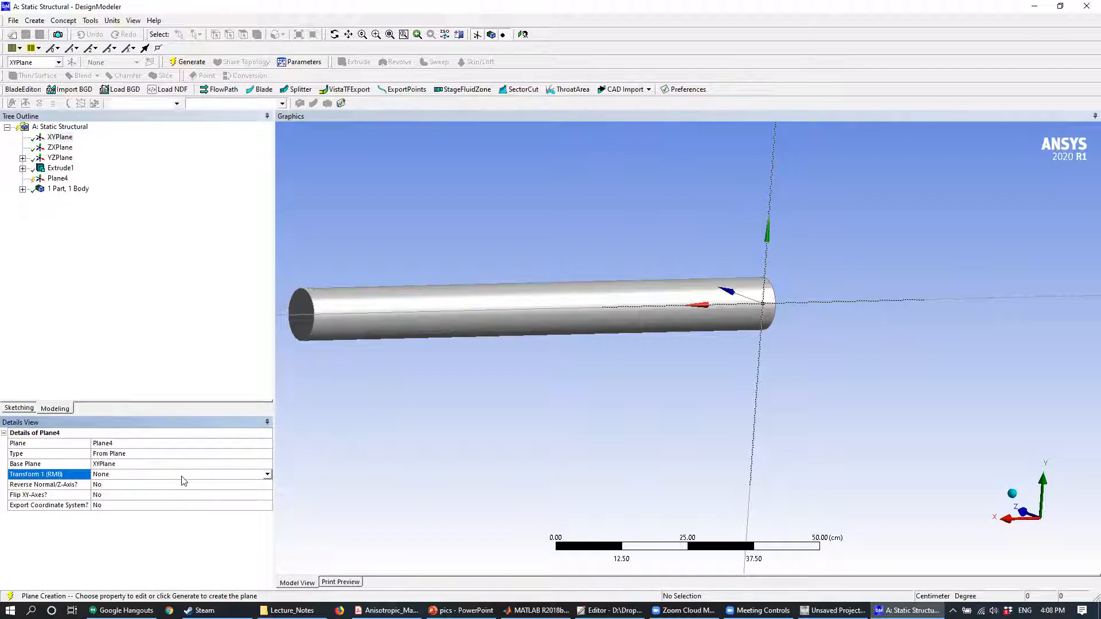
pyautogui.click(268, 475)
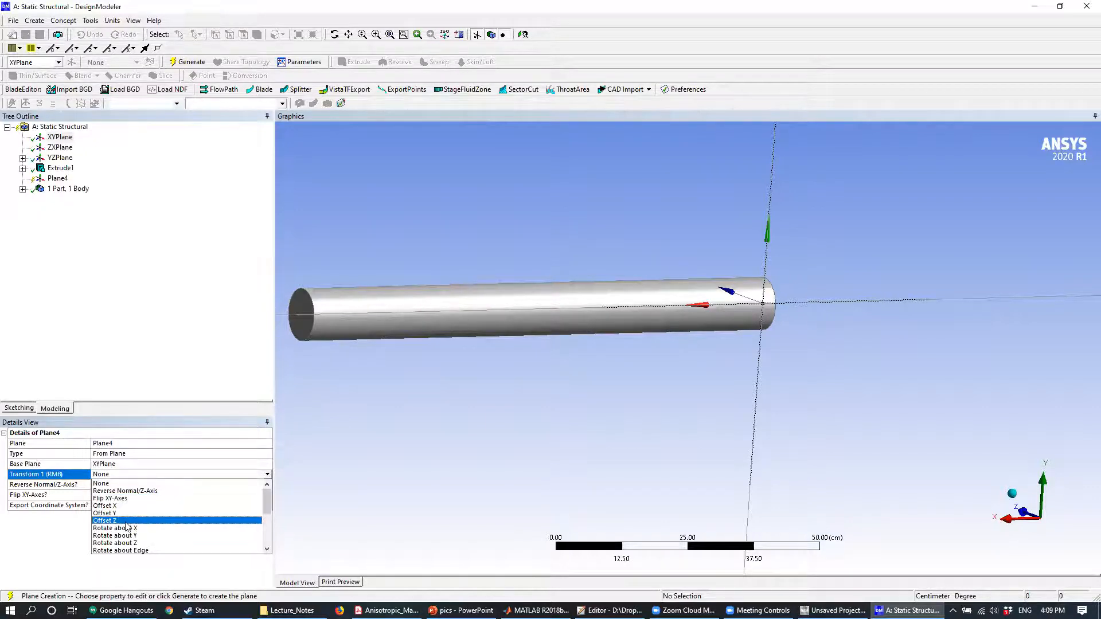
pyautogui.scroll(-3, 152, 536)
pyautogui.scroll(3, 158, 537)
pyautogui.click(132, 521)
pyautogui.moveTo(556, 317); pyautogui.dragTo(635, 296, button='middle')
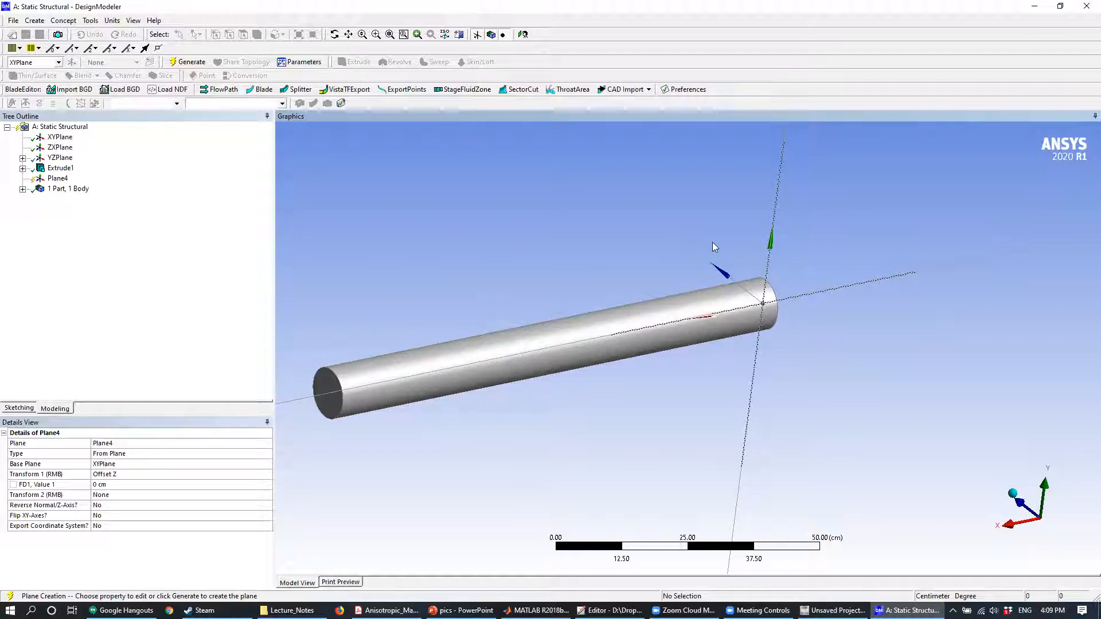
pyautogui.click(133, 484)
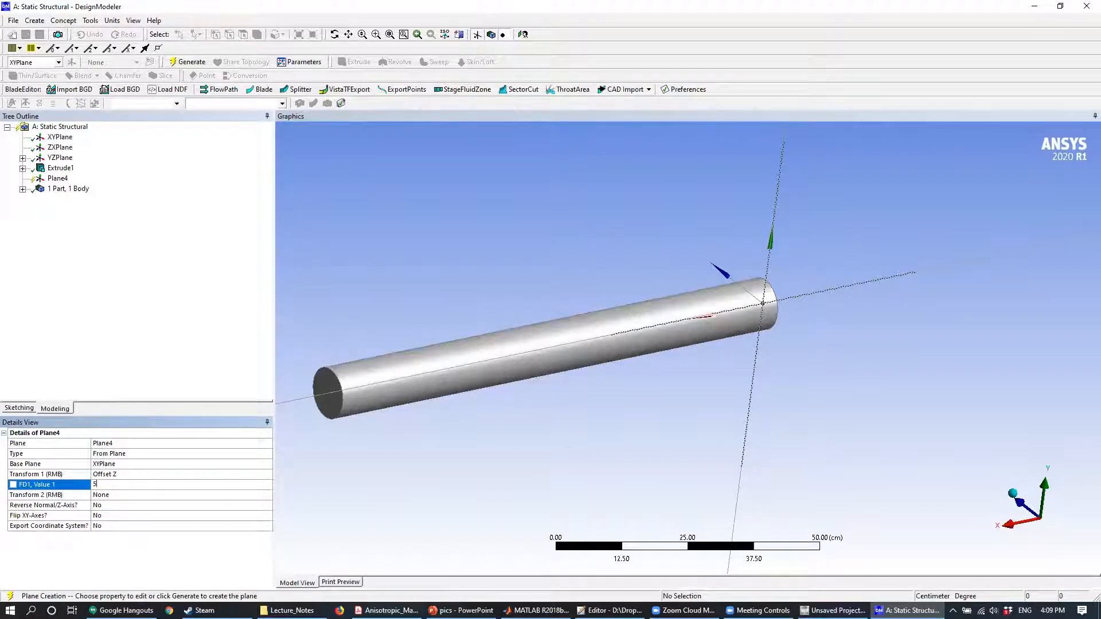
pyautogui.press('Return')
# - Check the offset plane's position against the cylinder's surface and generate the plane
pyautogui.moveTo(429, 379); pyautogui.dragTo(770, 312, button='middle')
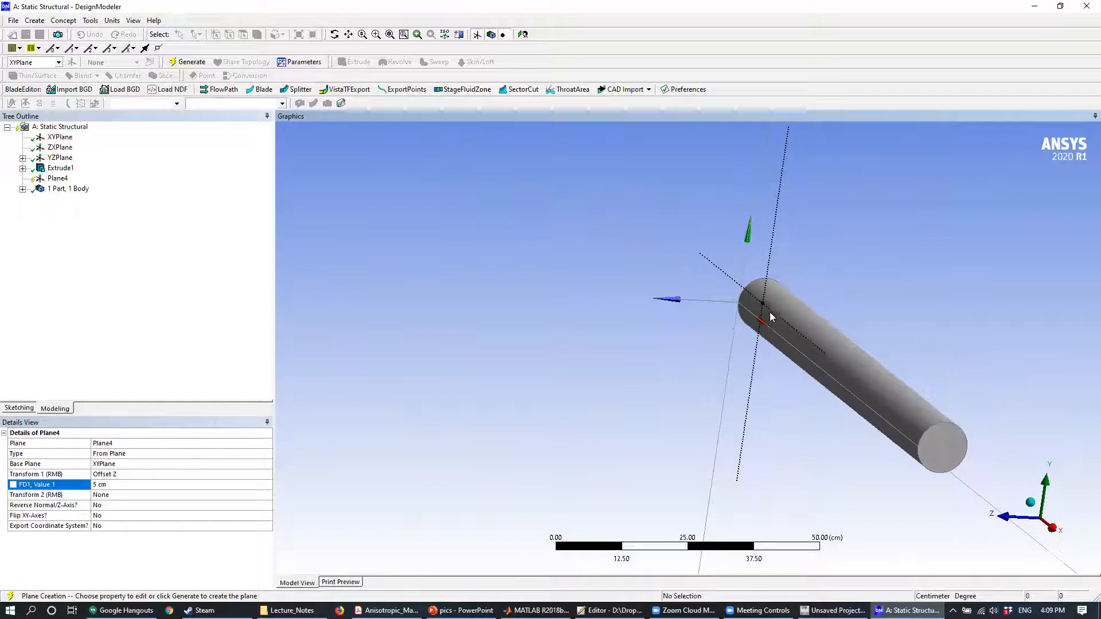
pyautogui.scroll(5, 770, 317)
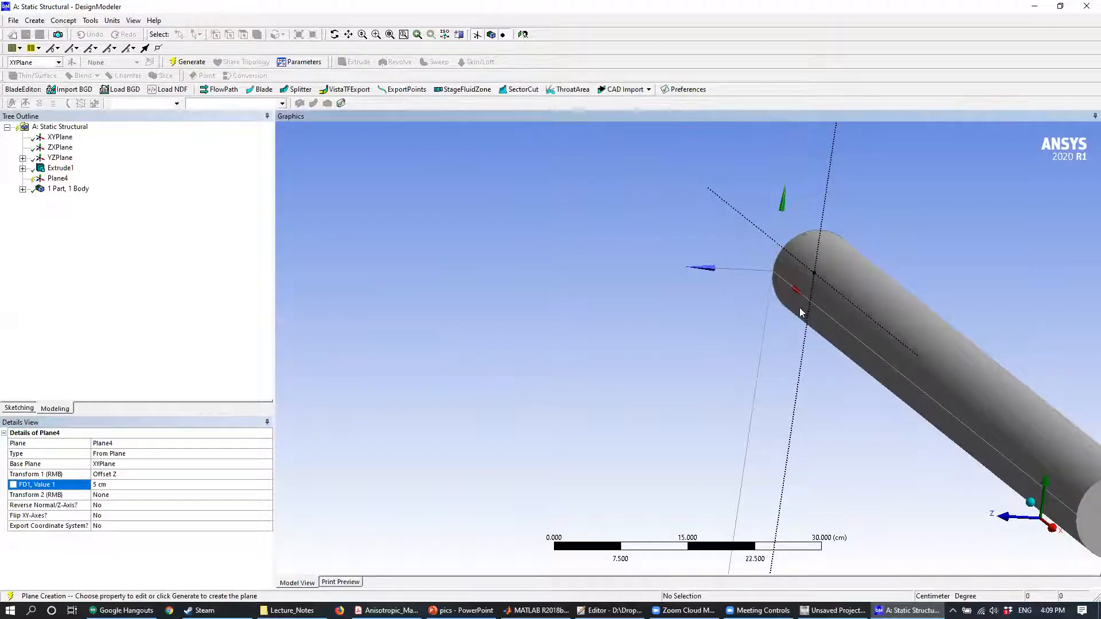
pyautogui.scroll(4, 688, 350)
pyautogui.scroll(2, 689, 354)
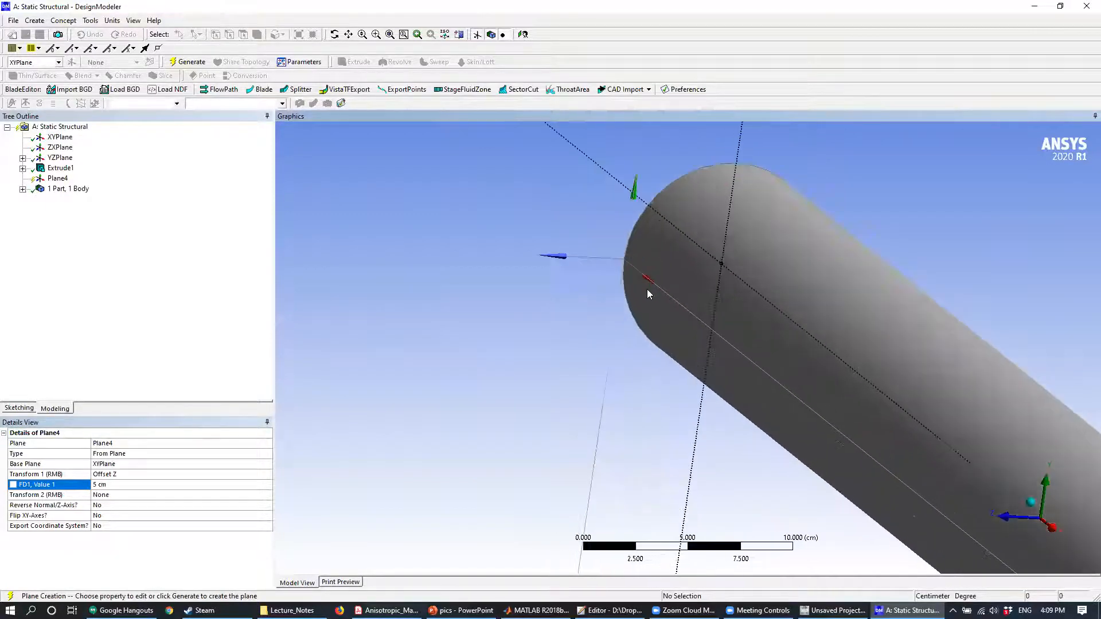
pyautogui.moveTo(630, 262); pyautogui.dragTo(608, 265, button='middle')
pyautogui.scroll(3, 628, 275)
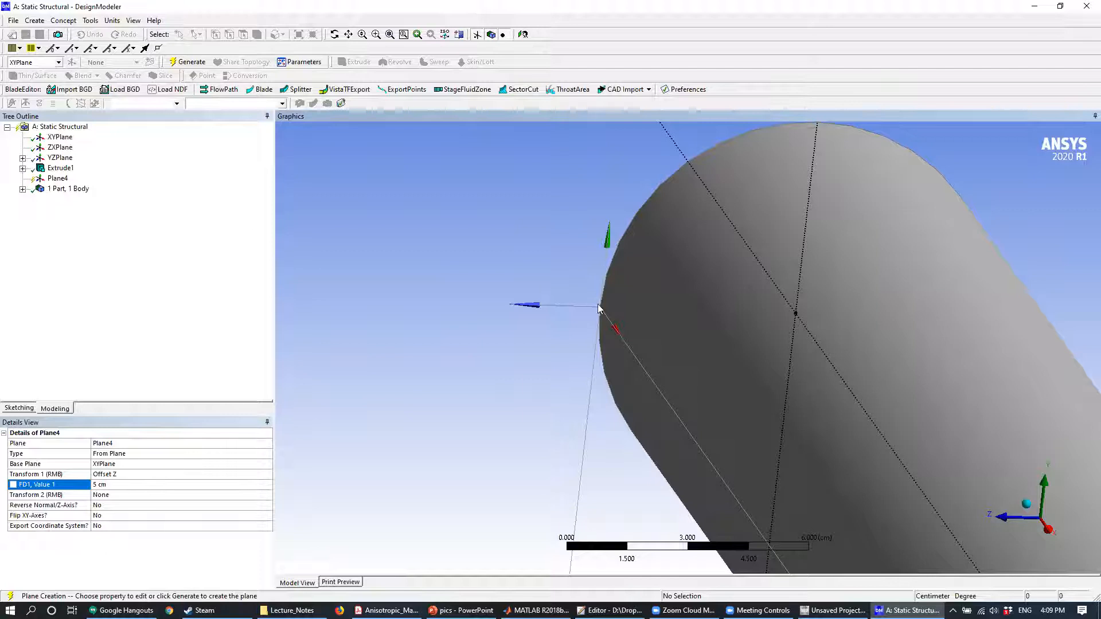
pyautogui.moveTo(597, 308); pyautogui.dragTo(655, 305, button='middle')
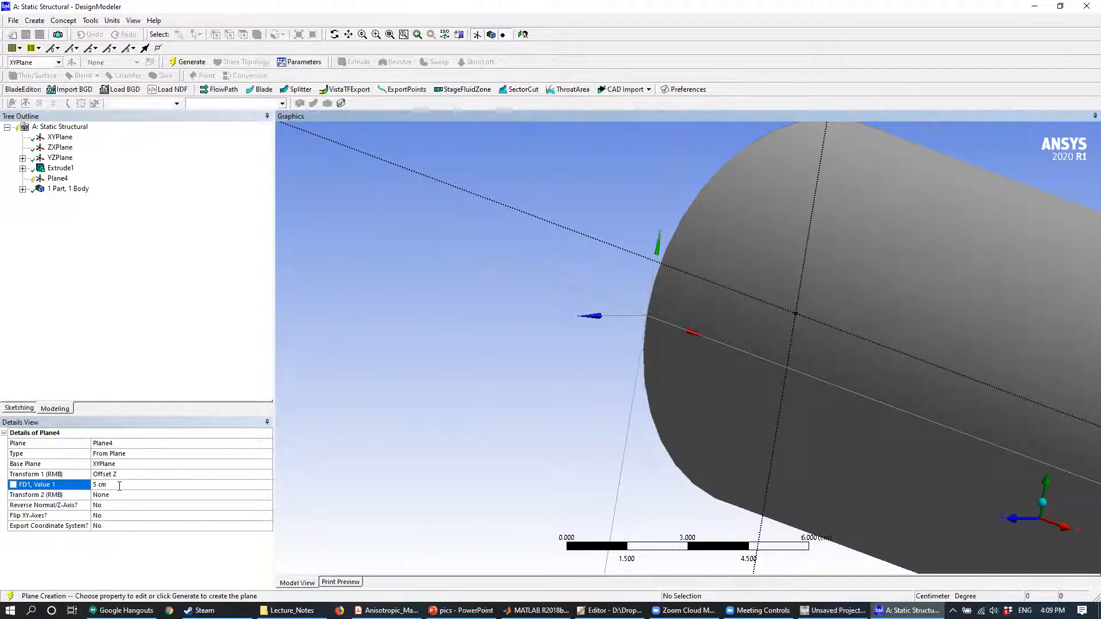
pyautogui.click(184, 61)
pyautogui.moveTo(591, 316); pyautogui.dragTo(460, 269, button='middle')
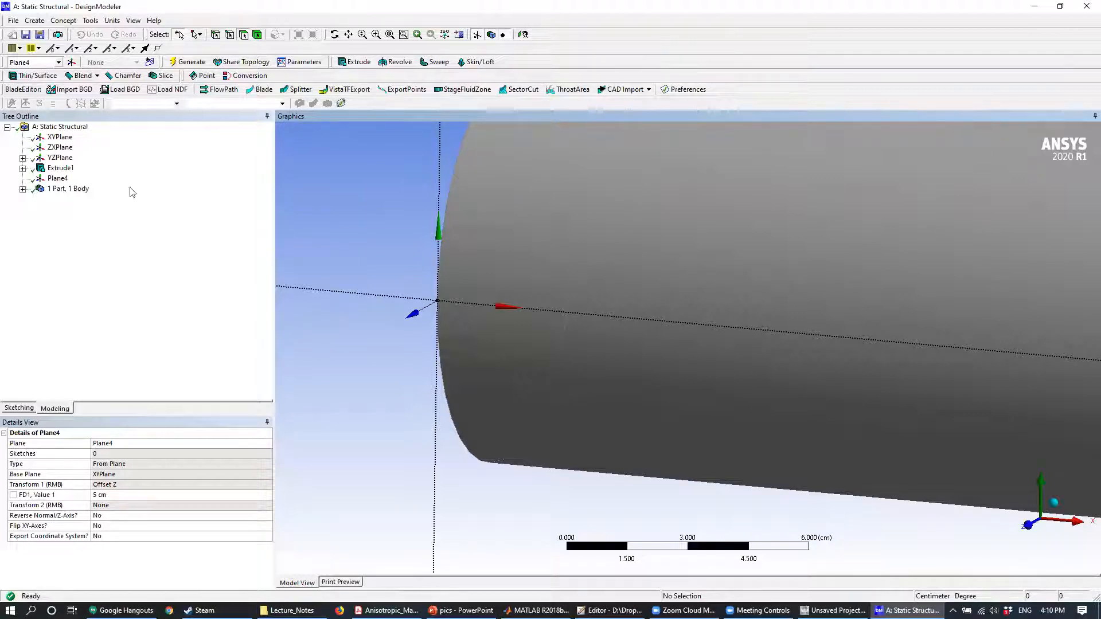
# - Examine the new plane face-on along the Z axis, against the full length of the cylinder
pyautogui.click(59, 180)
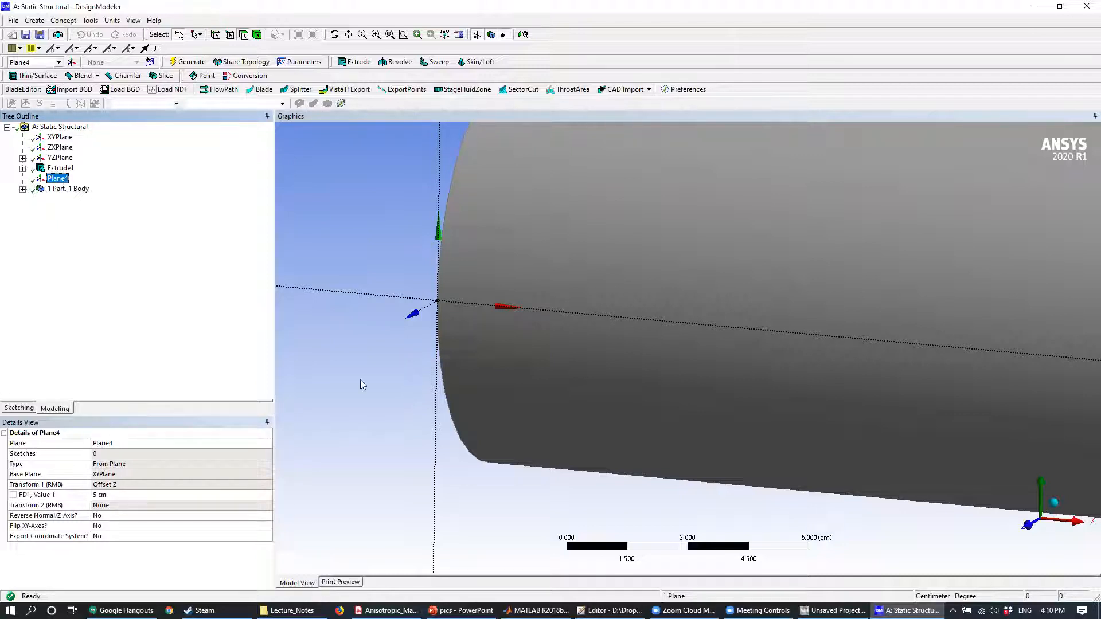
pyautogui.click(1027, 529)
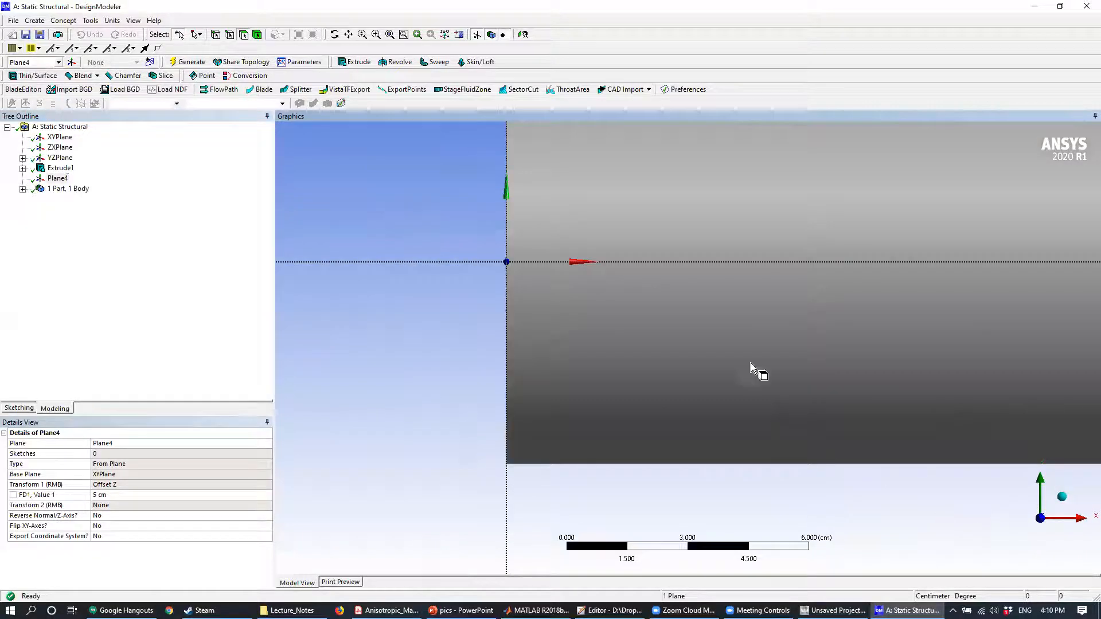
pyautogui.moveTo(774, 305); pyautogui.dragTo(569, 315, button='middle')
pyautogui.scroll(-10, 568, 316)
pyautogui.keyDown('ctrl'); pyautogui.moveTo(755, 338); pyautogui.dragTo(607, 344, button='middle'); pyautogui.keyUp('ctrl')
pyautogui.scroll(-1, 608, 343)
pyautogui.scroll(-3, 607, 342)
pyautogui.scroll(-2, 730, 336)
pyautogui.keyDown('ctrl'); pyautogui.moveTo(731, 336); pyautogui.dragTo(548, 314, button='middle'); pyautogui.keyUp('ctrl')
# - Rename the new plane as ProjectingPlane
pyautogui.click(57, 179)
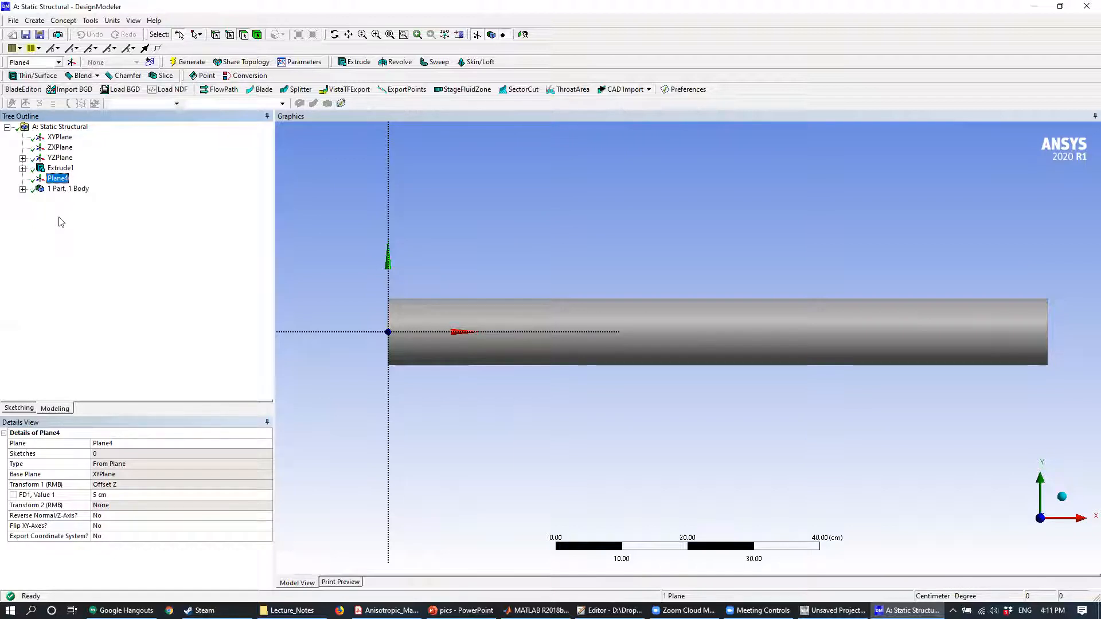
pyautogui.press('F2')
pyautogui.write('Projecting Plane')
pyautogui.press('Return')
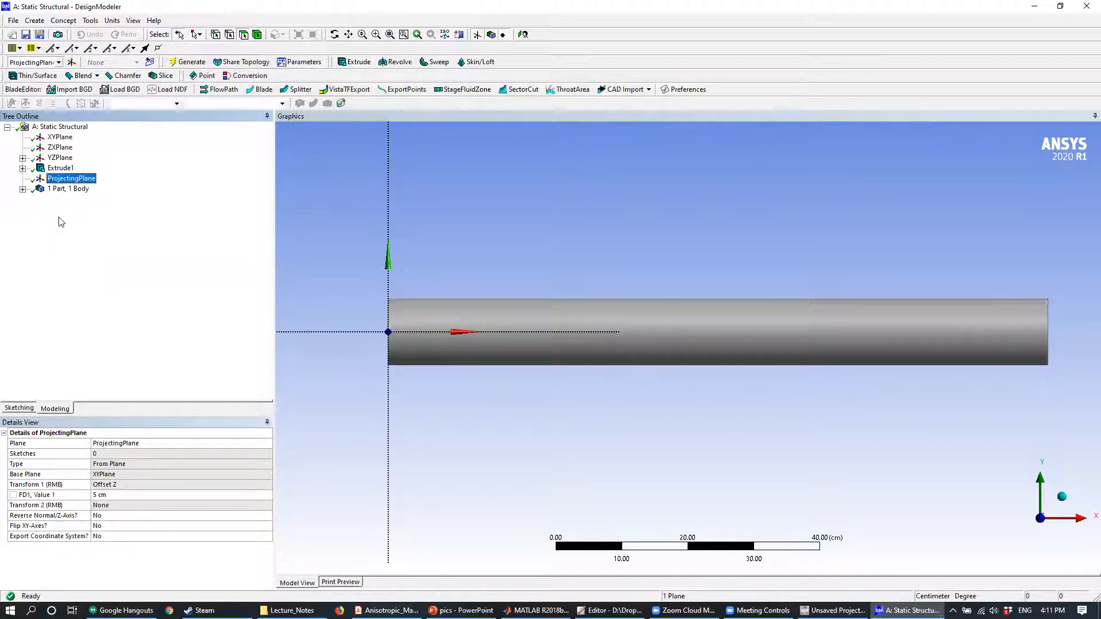
# - Sketch a rectangle about 11.64 cm long on ProjectingPlane, across the X axis near the cylinder's end at the origin
pyautogui.click(27, 408)
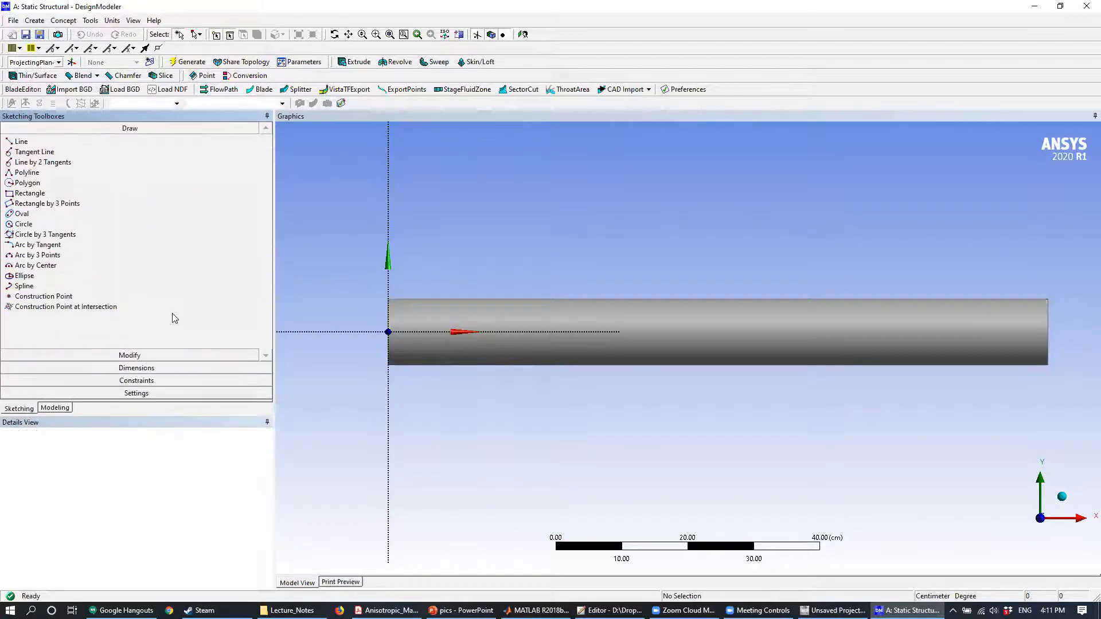
pyautogui.click(60, 196)
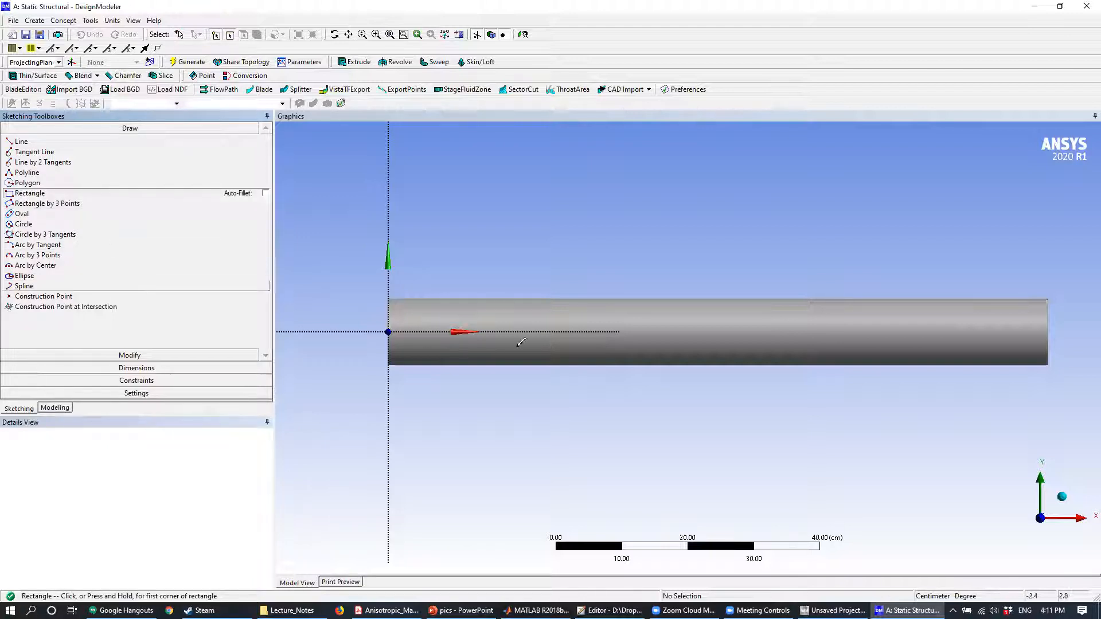
pyautogui.click(424, 317)
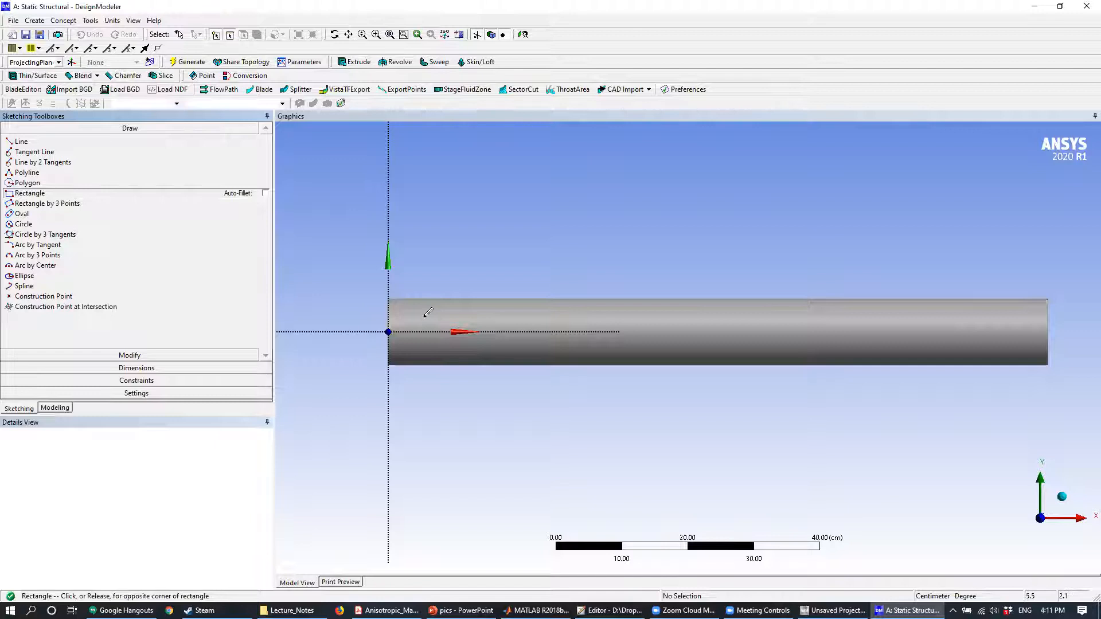
pyautogui.click(500, 348)
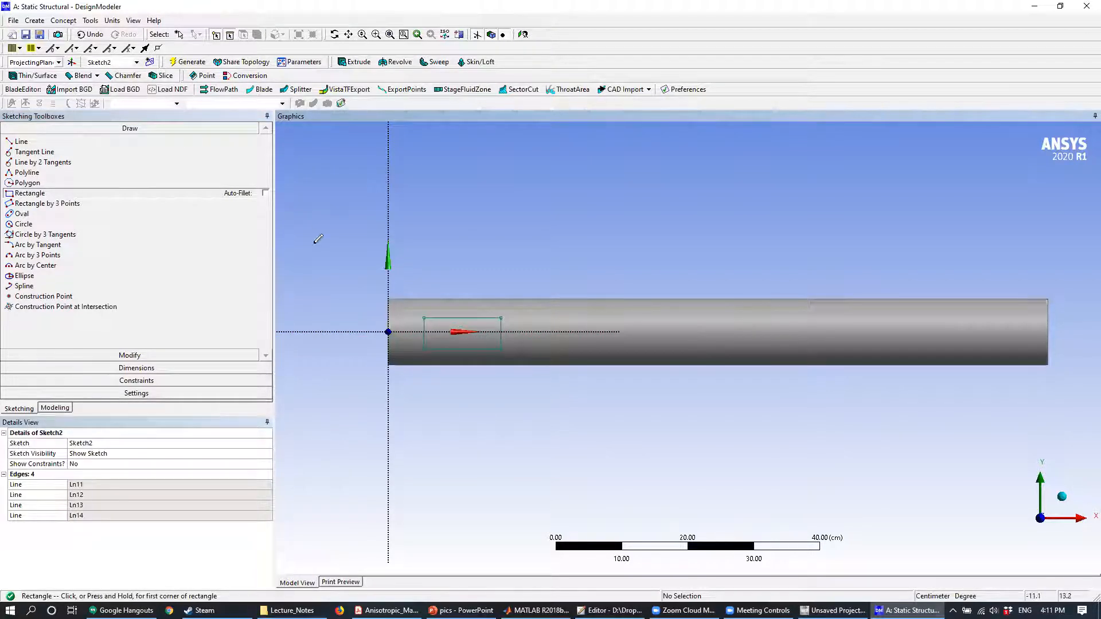
# - Dimension the rectangle's horizontal length and set it to 15 cm
pyautogui.click(135, 367)
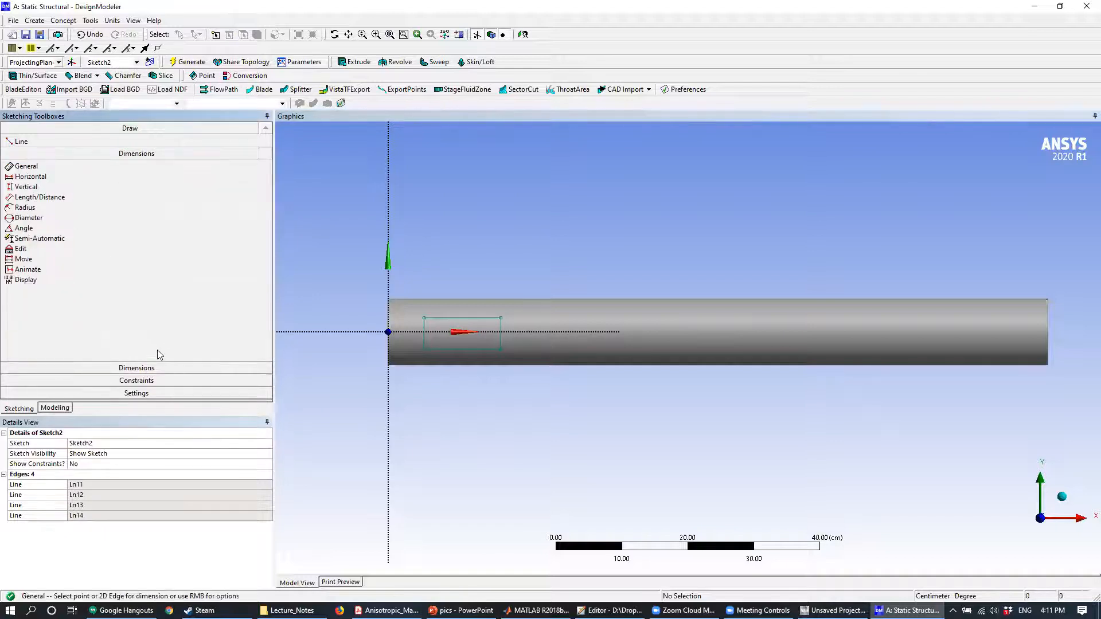
pyautogui.click(473, 315)
pyautogui.click(479, 268)
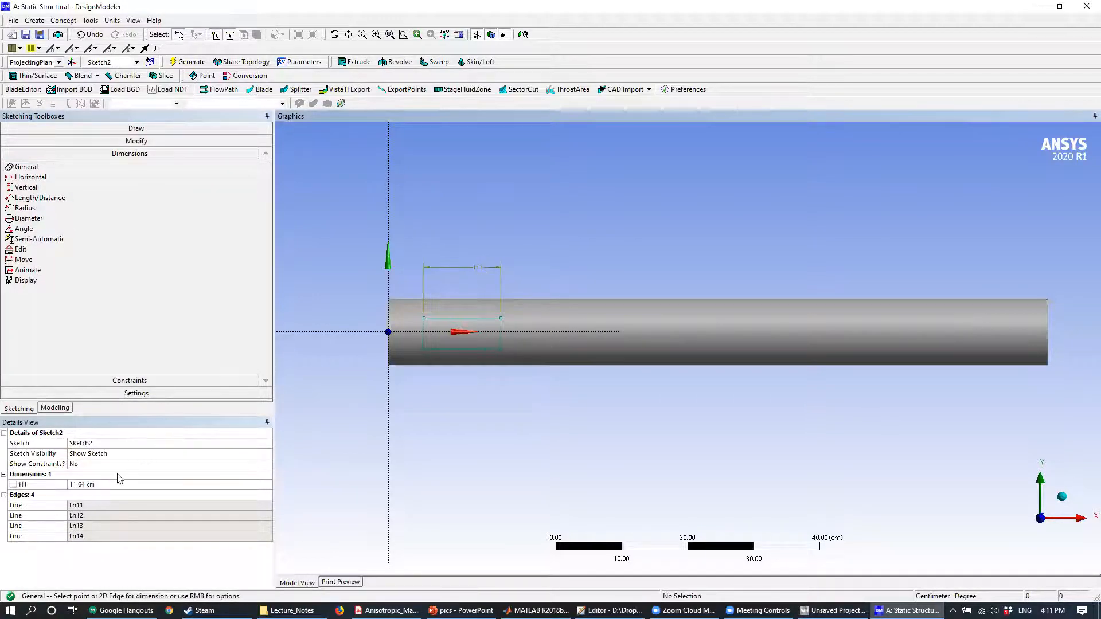
pyautogui.click(100, 484)
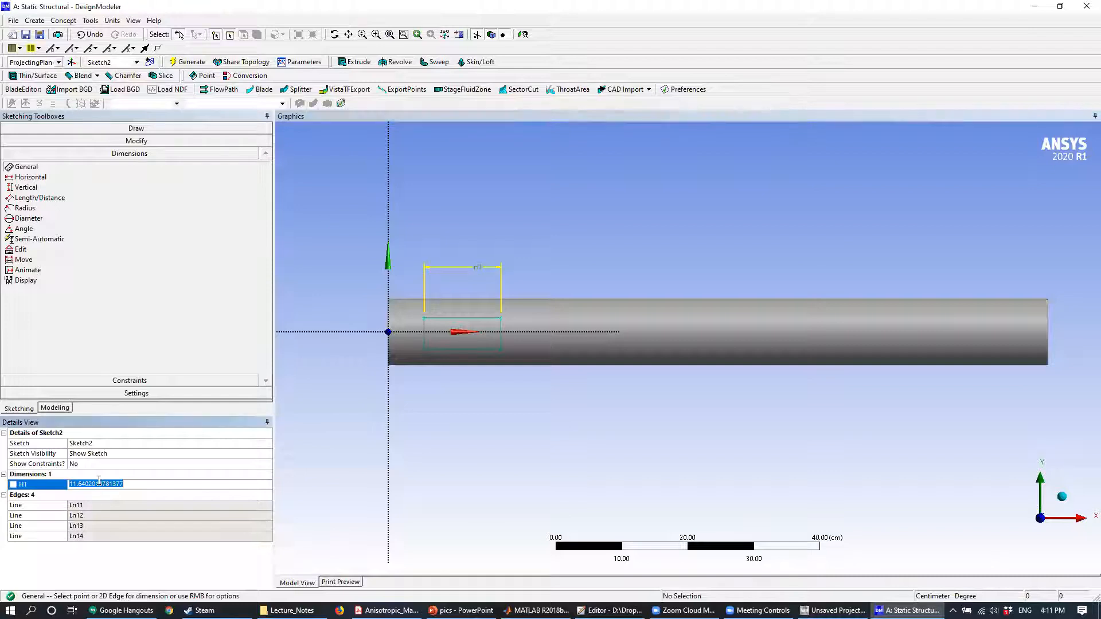
pyautogui.write('15')
pyautogui.press('Return')
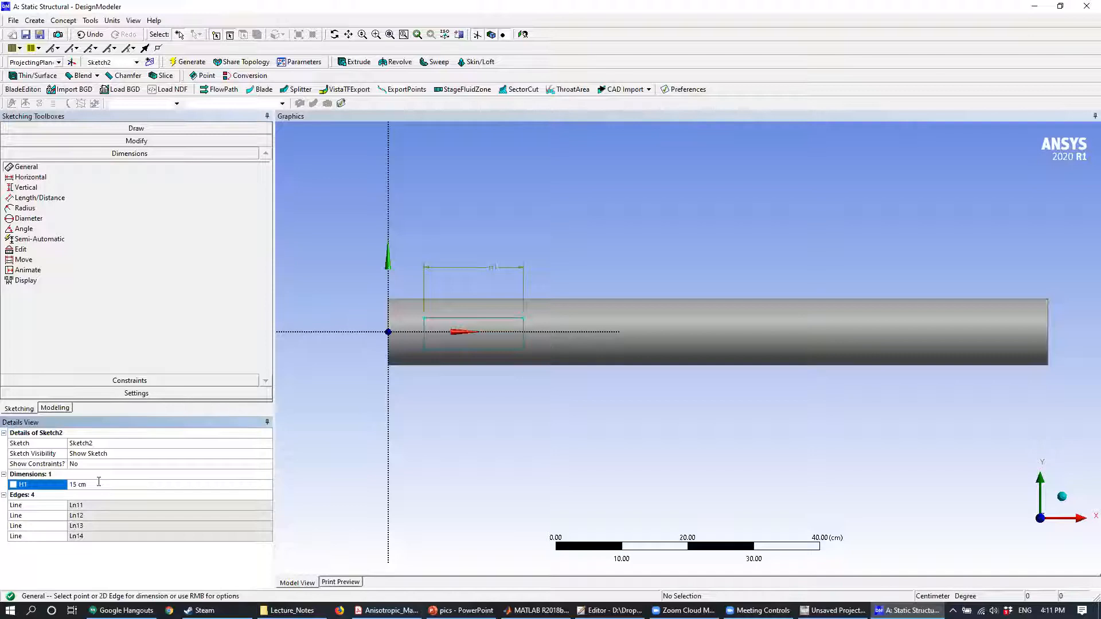
# - Dimension the rectangle's height and set it to 5 cm
pyautogui.click(426, 338)
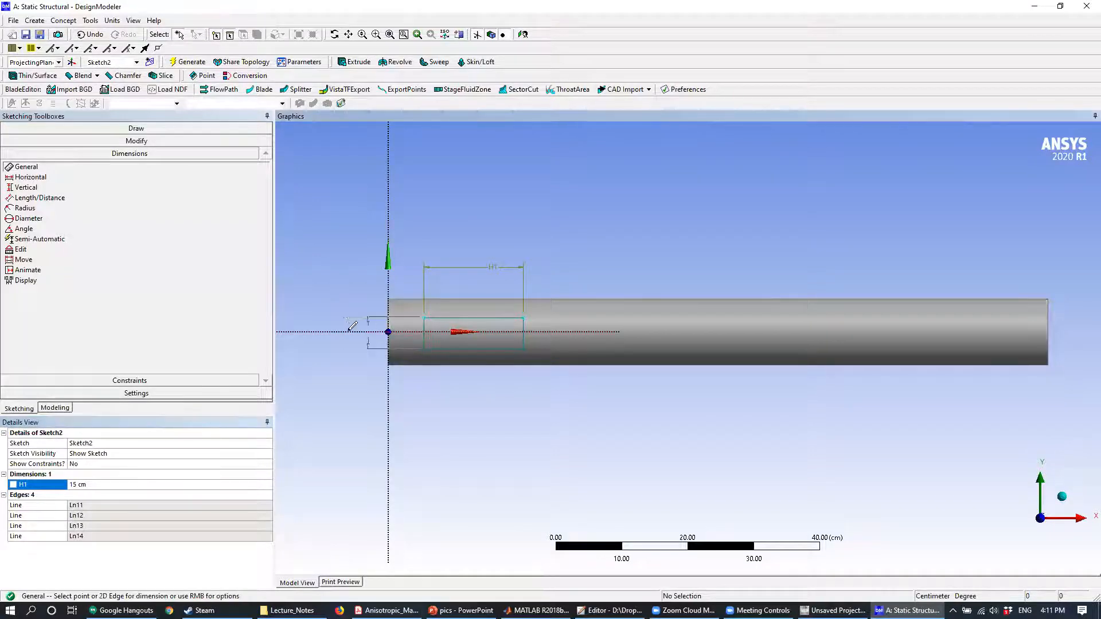
pyautogui.click(305, 354)
pyautogui.click(97, 494)
pyautogui.write('5')
pyautogui.press('Return')
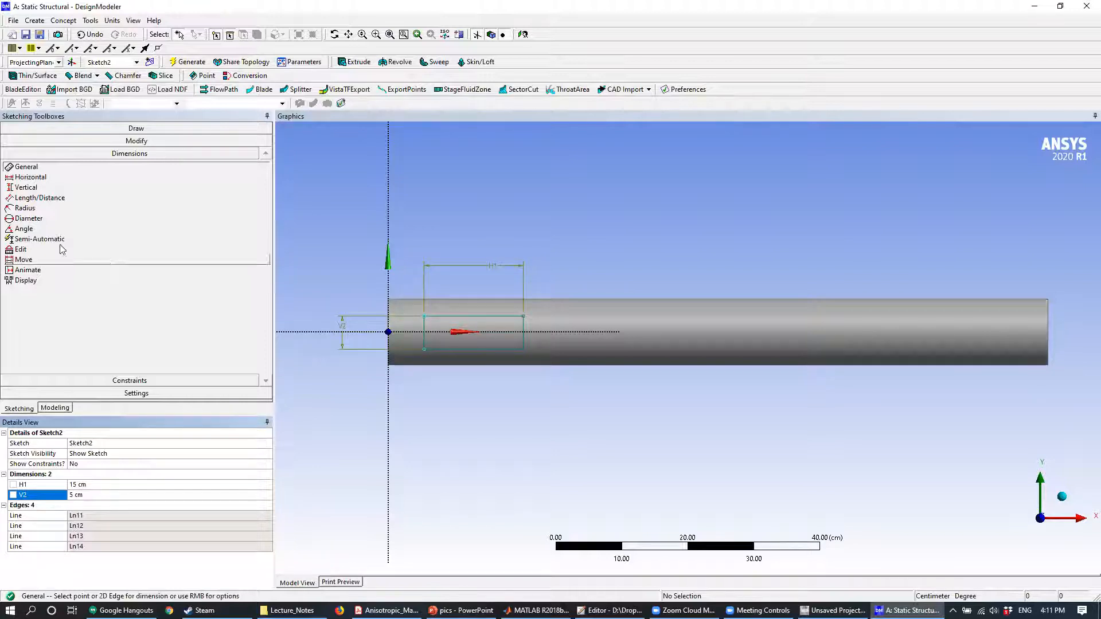
# - Add a vertical dimension between the rectangle's upper edge and the X axis and set it to 2.5 cm
pyautogui.click(25, 188)
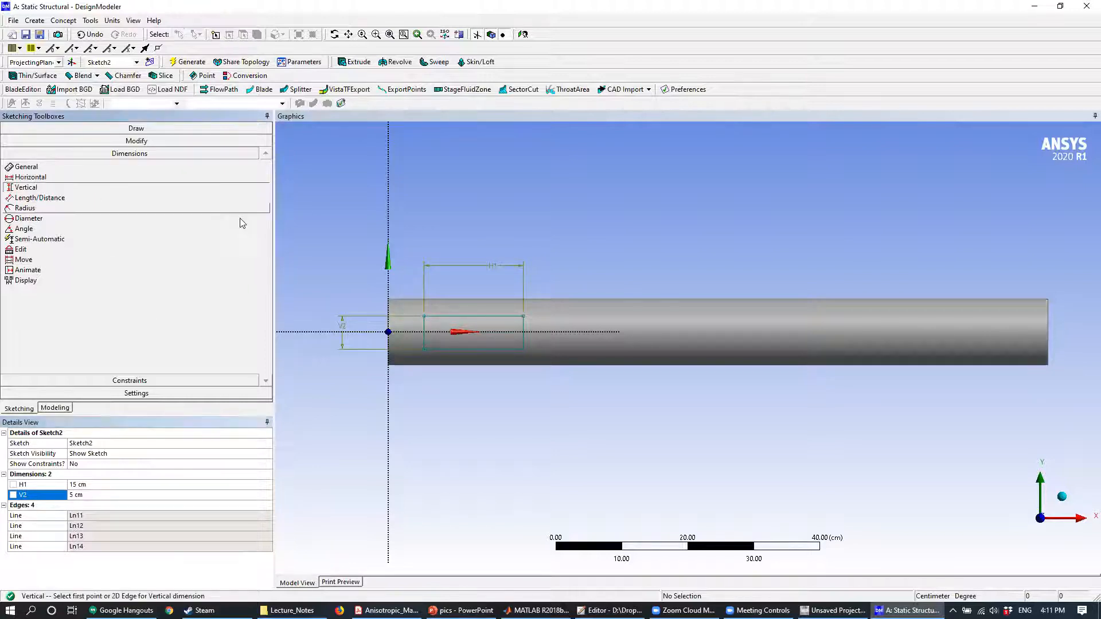
pyautogui.click(508, 317)
pyautogui.click(581, 322)
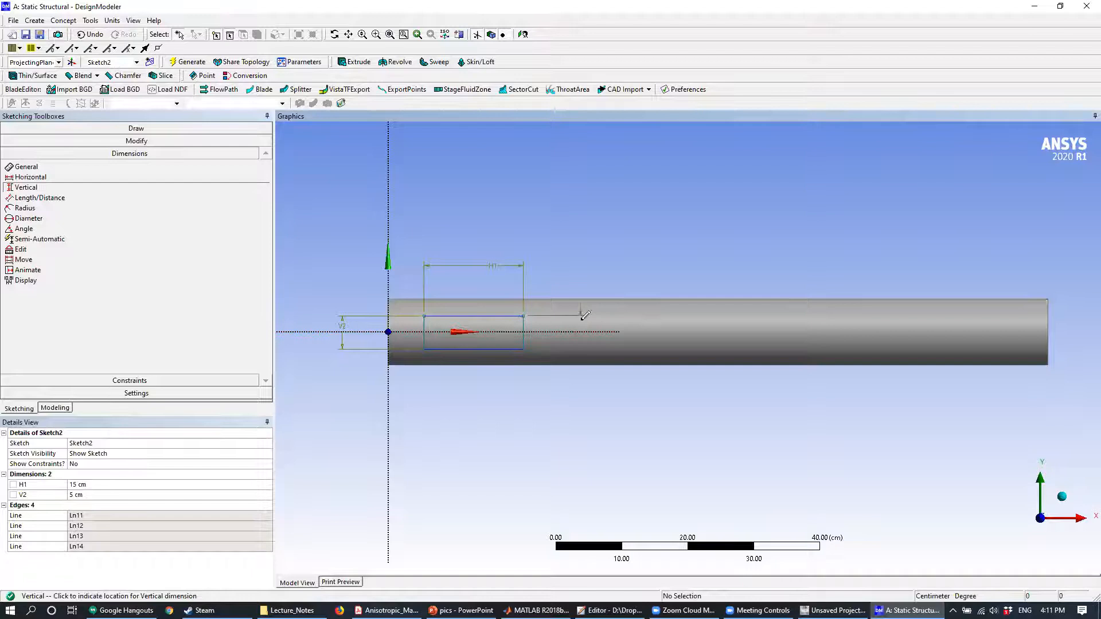
pyautogui.click(122, 505)
pyautogui.write('2.5')
pyautogui.press('Return')
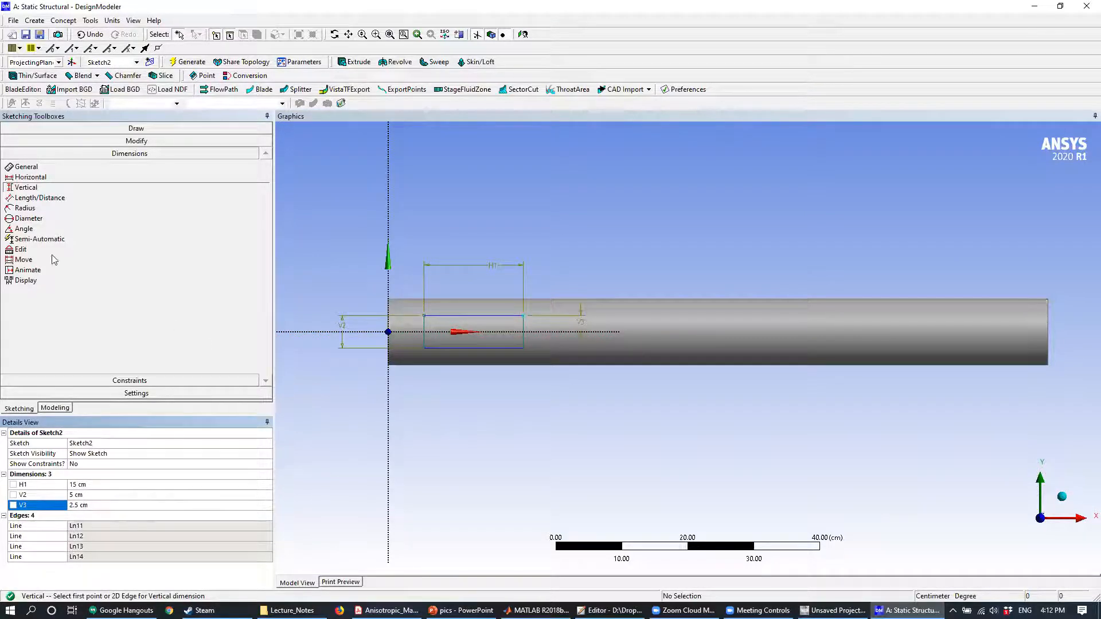
# - Add a horizontal dimension between the Y axis and the rectangle's nearest vertical edge and set it to 10 cm
pyautogui.click(31, 177)
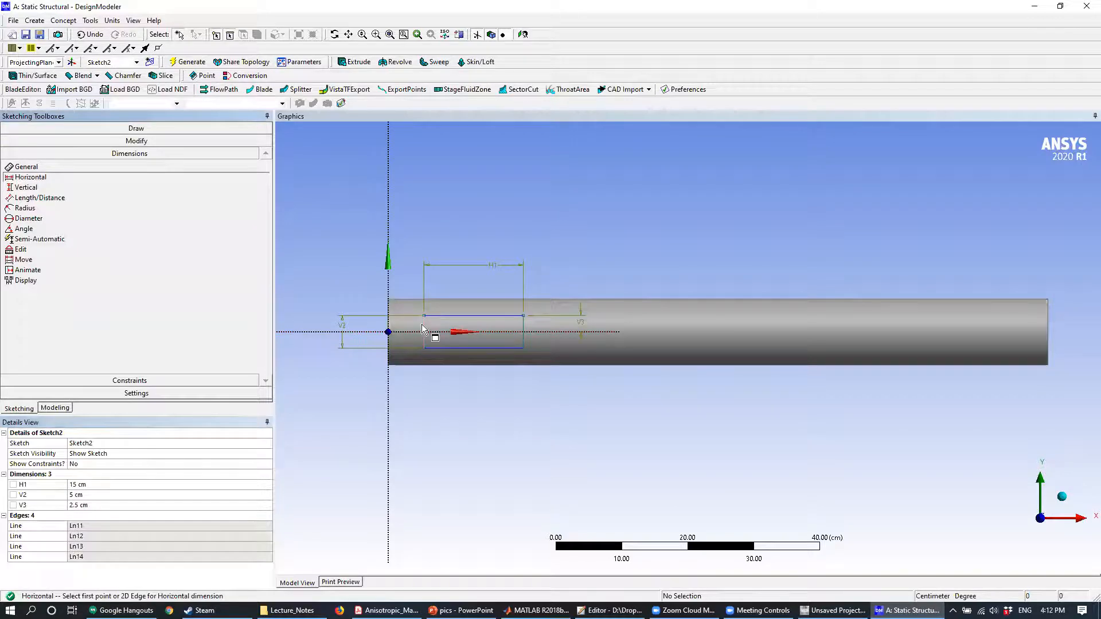
pyautogui.click(424, 325)
pyautogui.click(388, 327)
pyautogui.click(374, 425)
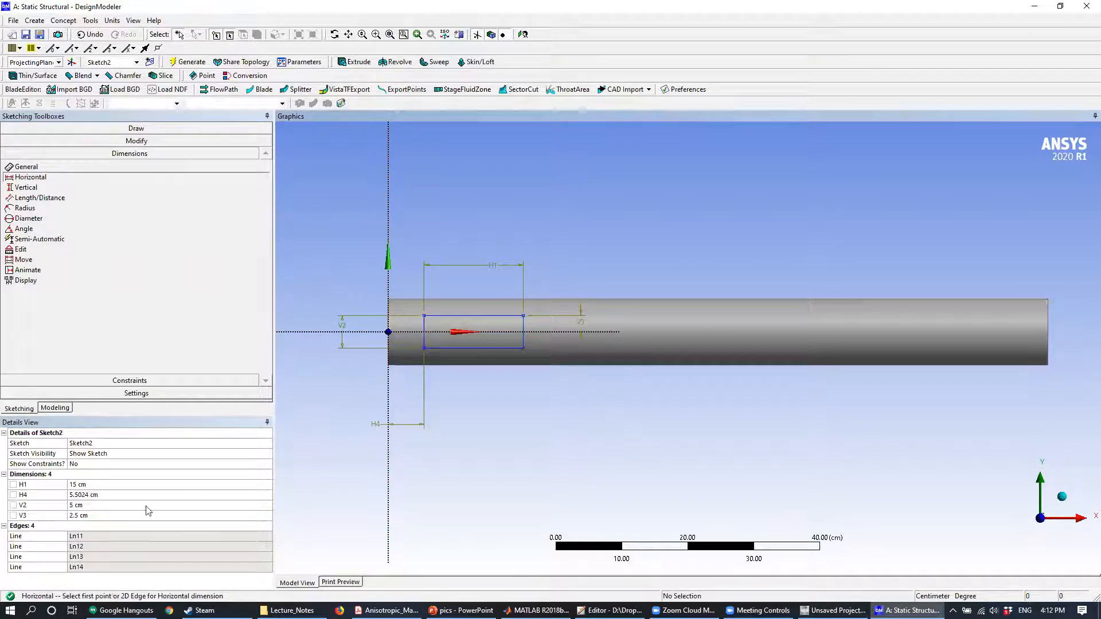
pyautogui.click(84, 494)
pyautogui.write('10')
pyautogui.press('Return')
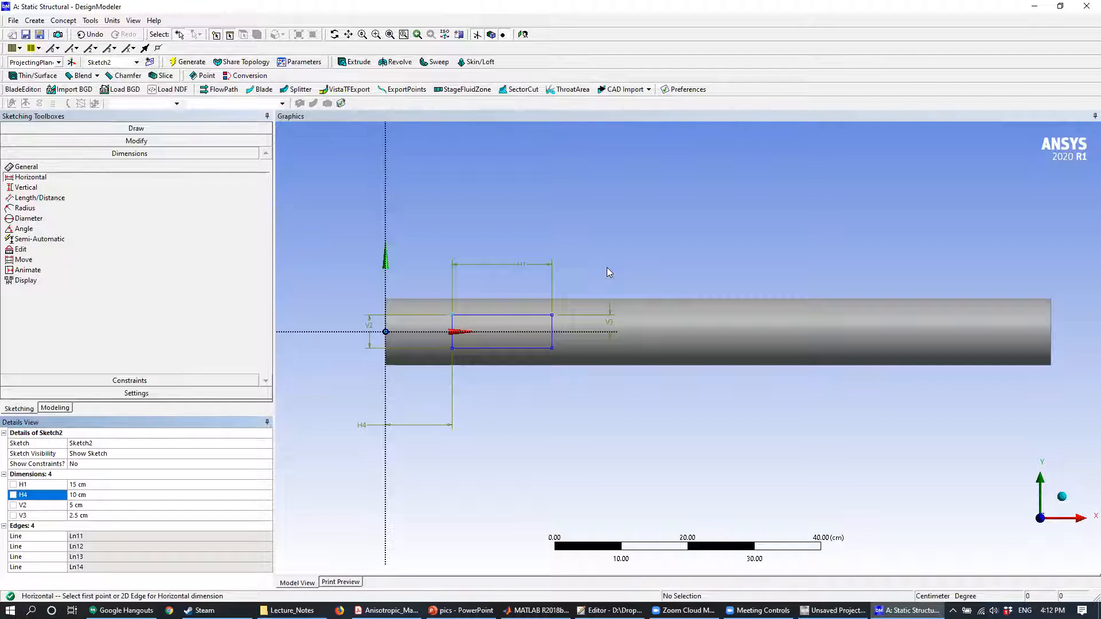
# - Examine from several angles how the sketched rectangle sits relative to the cylinder's curved surface
pyautogui.moveTo(538, 231)
pyautogui.mouseDown(button='middle')
pyautogui.moveTo(740, 234)
pyautogui.moveTo(732, 224)
pyautogui.moveTo(727, 240)
pyautogui.mouseUp(button='middle')
pyautogui.keyDown('ctrl'); pyautogui.moveTo(602, 246); pyautogui.dragTo(727, 247, button='middle'); pyautogui.keyUp('ctrl')
pyautogui.scroll(-2, 556, 292)
pyautogui.scroll(2, 555, 291)
pyautogui.scroll(5, 555, 292)
pyautogui.keyDown('ctrl'); pyautogui.moveTo(530, 287); pyautogui.dragTo(764, 278, button='middle'); pyautogui.keyUp('ctrl')
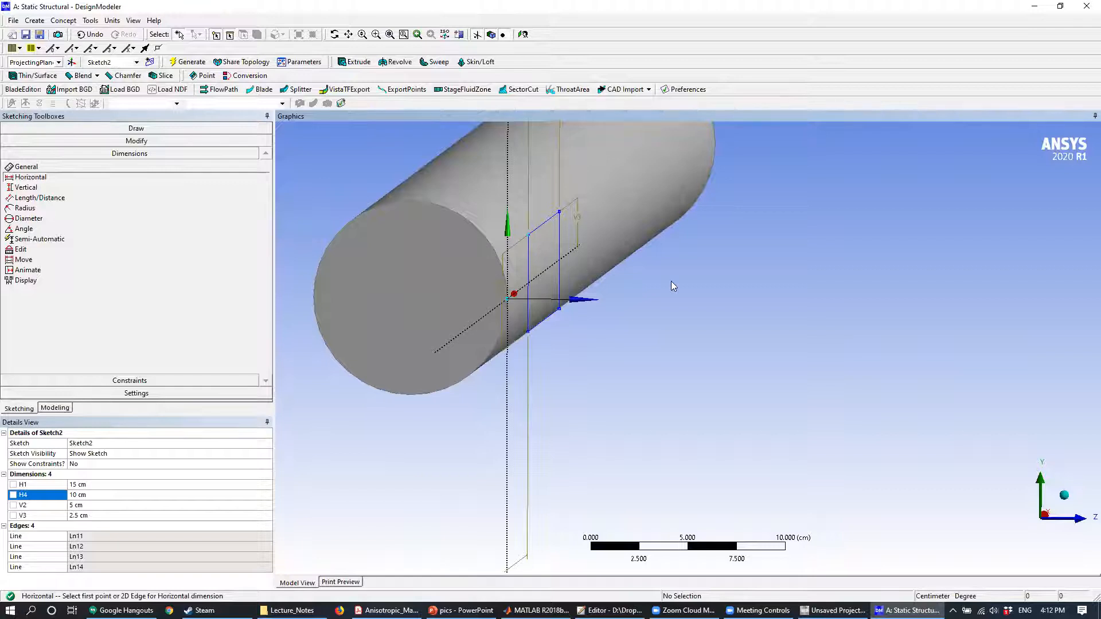
pyautogui.moveTo(566, 248)
pyautogui.mouseDown(button='middle')
pyautogui.moveTo(521, 238)
pyautogui.moveTo(505, 247)
pyautogui.mouseUp(button='middle')
pyautogui.moveTo(704, 253)
pyautogui.mouseDown(button='middle')
pyautogui.moveTo(553, 260)
pyautogui.moveTo(679, 268)
pyautogui.moveTo(545, 248)
pyautogui.mouseUp(button='middle')
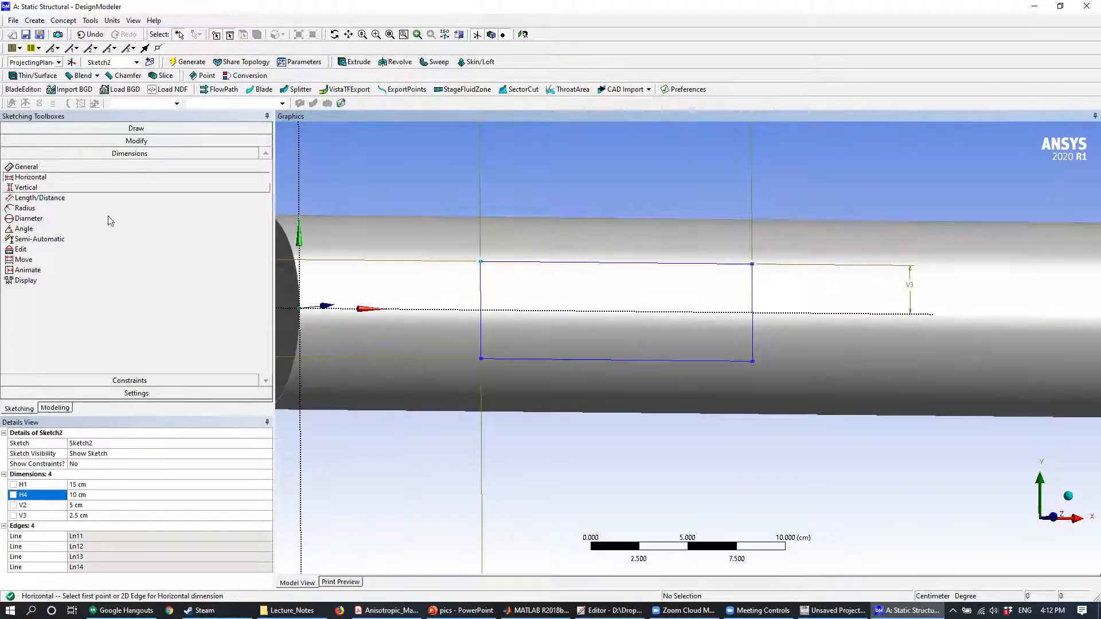
# - Return to modeling and select the rectangle sketch belonging to ProjectingPlane
pyautogui.click(57, 408)
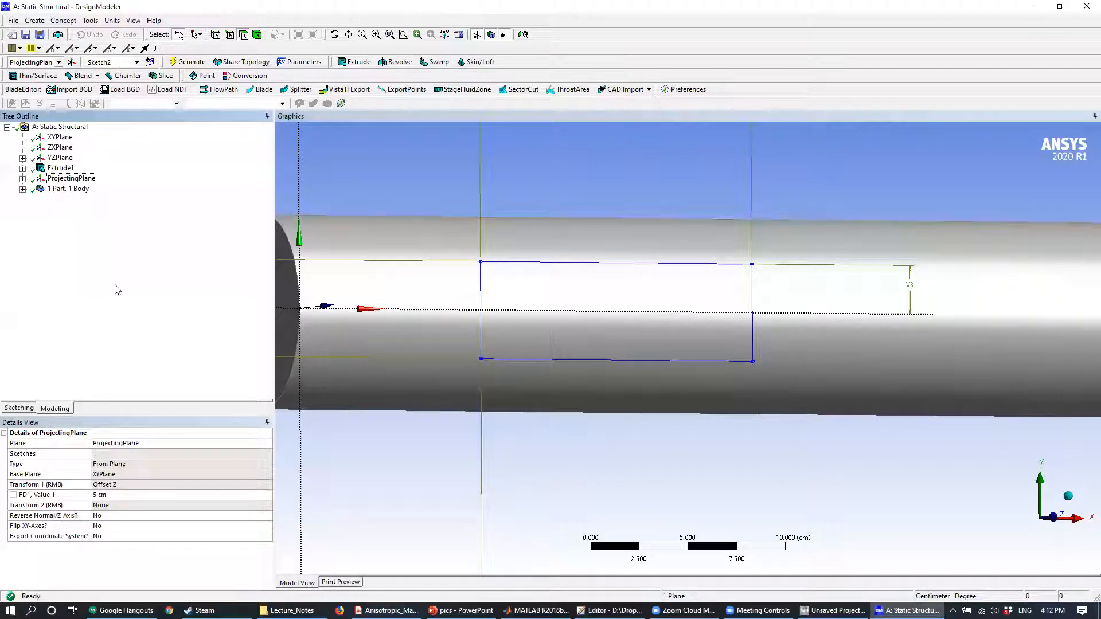
pyautogui.click(22, 179)
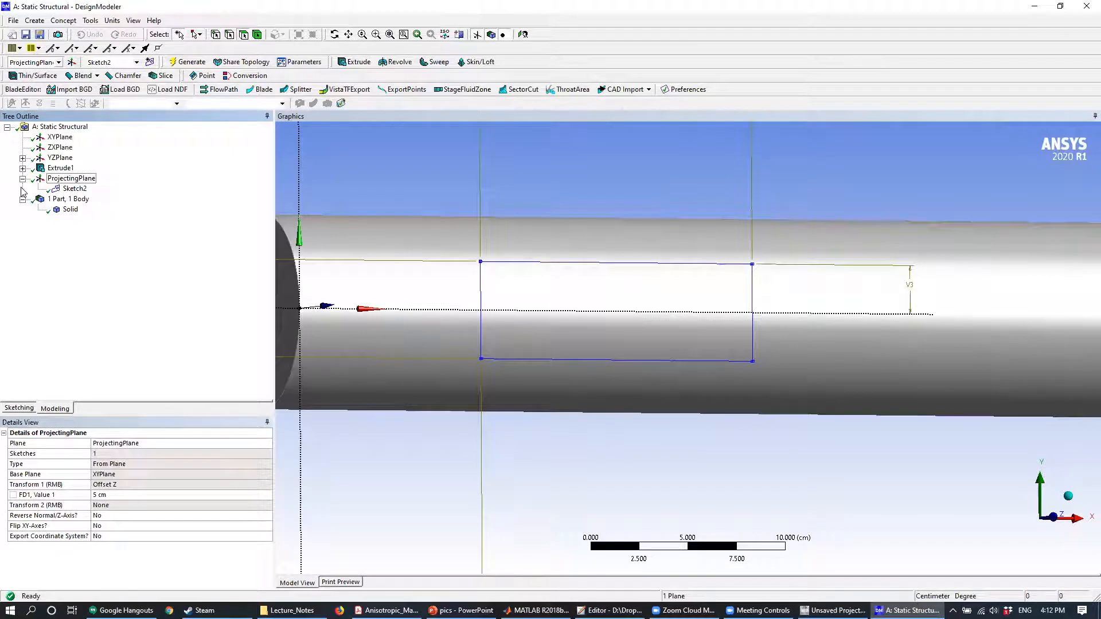
pyautogui.click(86, 189)
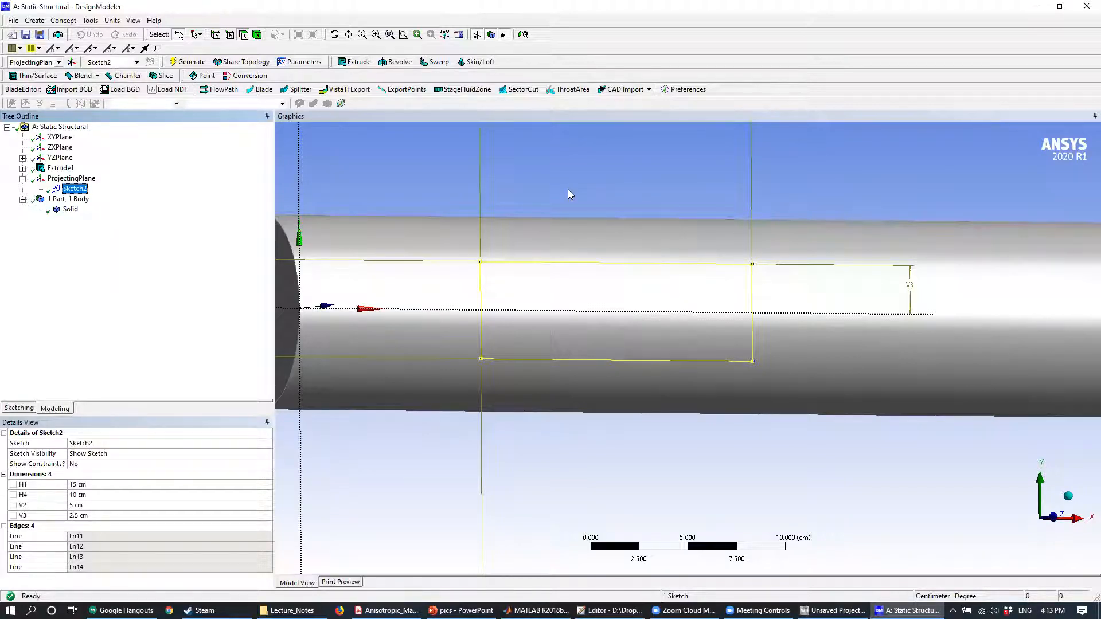
pyautogui.click(760, 5)
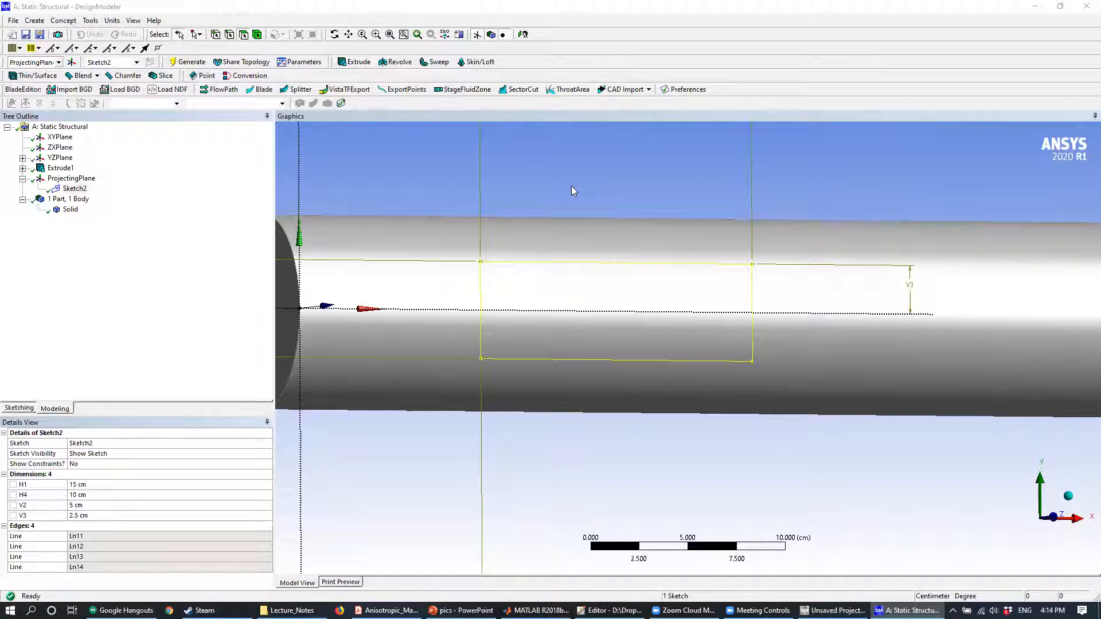
pyautogui.moveTo(571, 191)
pyautogui.mouseDown(button='middle')
pyautogui.moveTo(664, 197)
pyautogui.moveTo(612, 195)
pyautogui.mouseUp(button='middle')
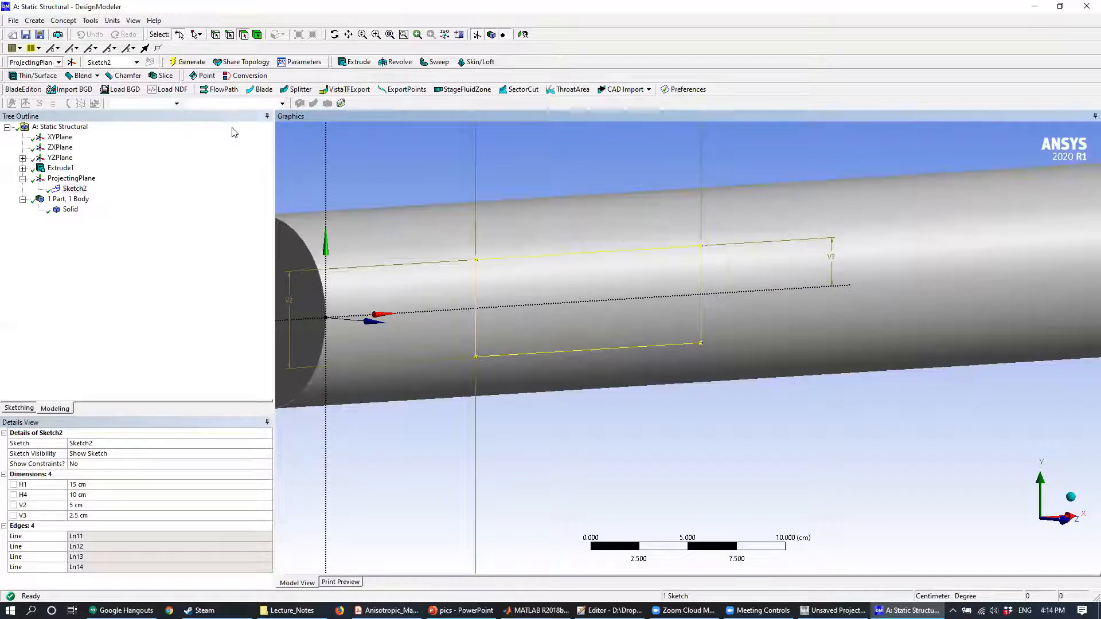
pyautogui.click(43, 23)
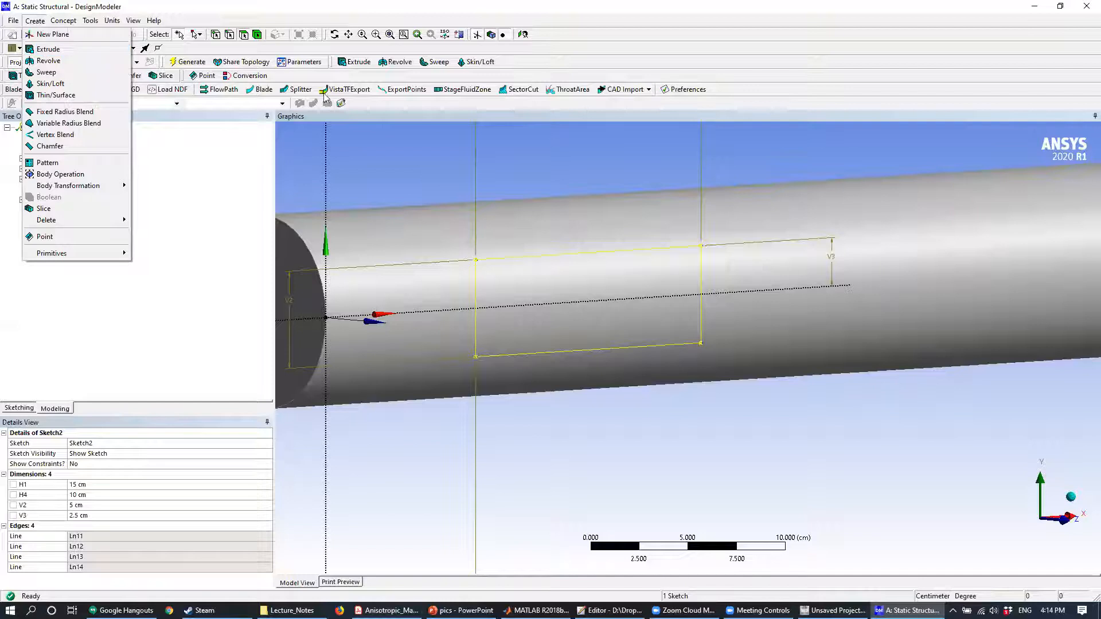
pyautogui.click(572, 63)
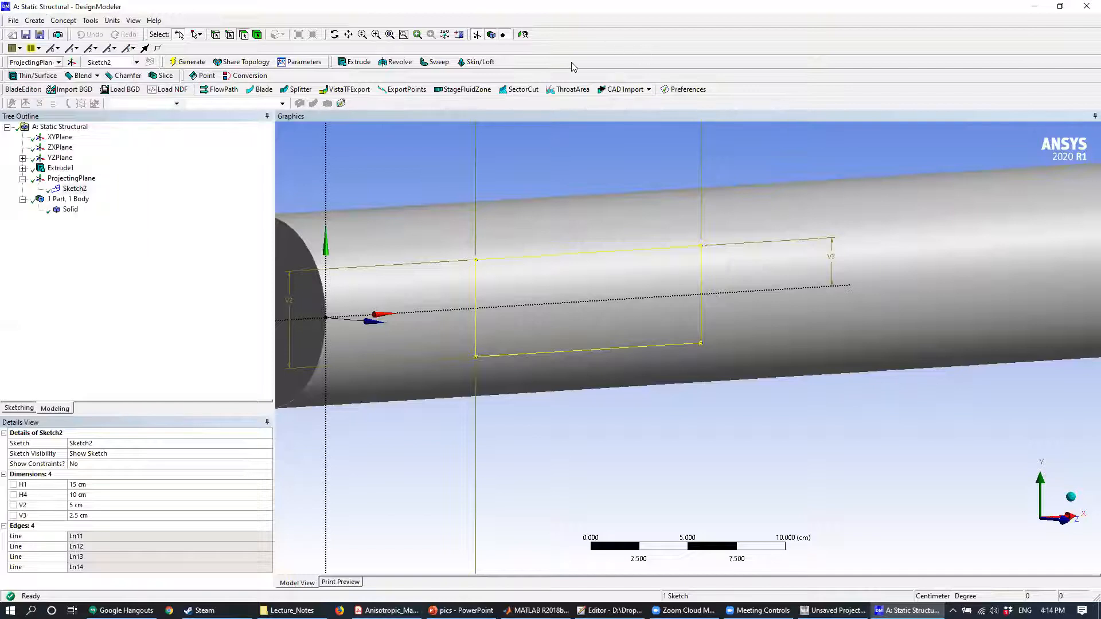
# - Start an extrusion of the rectangle sketch on ProjectingPlane with the operation set to Add Frozen
pyautogui.click(358, 62)
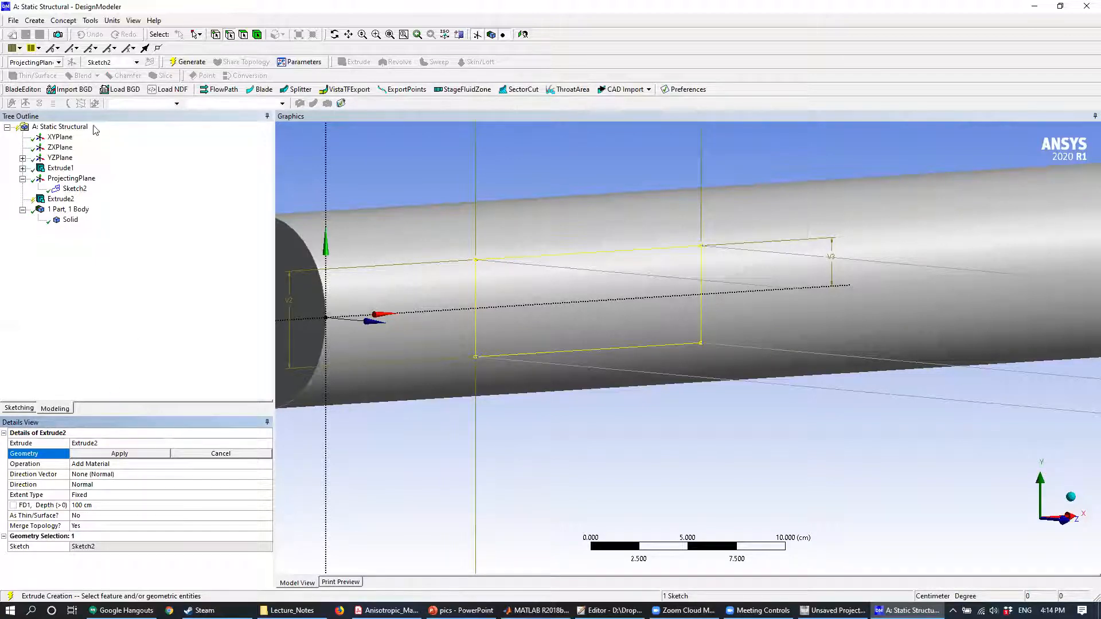
pyautogui.click(75, 189)
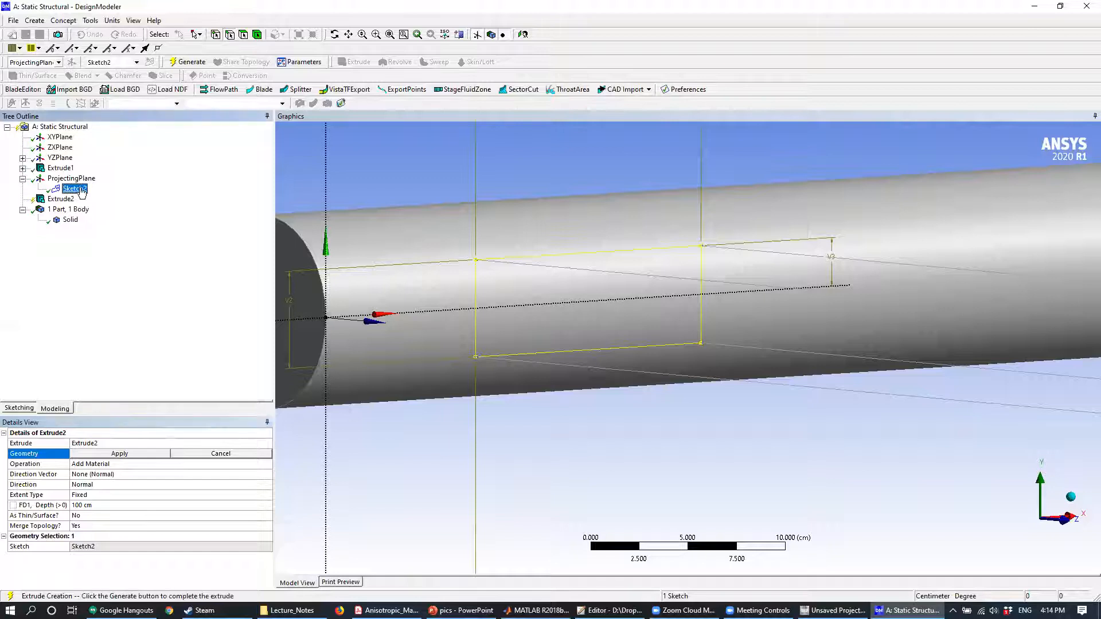
pyautogui.click(138, 456)
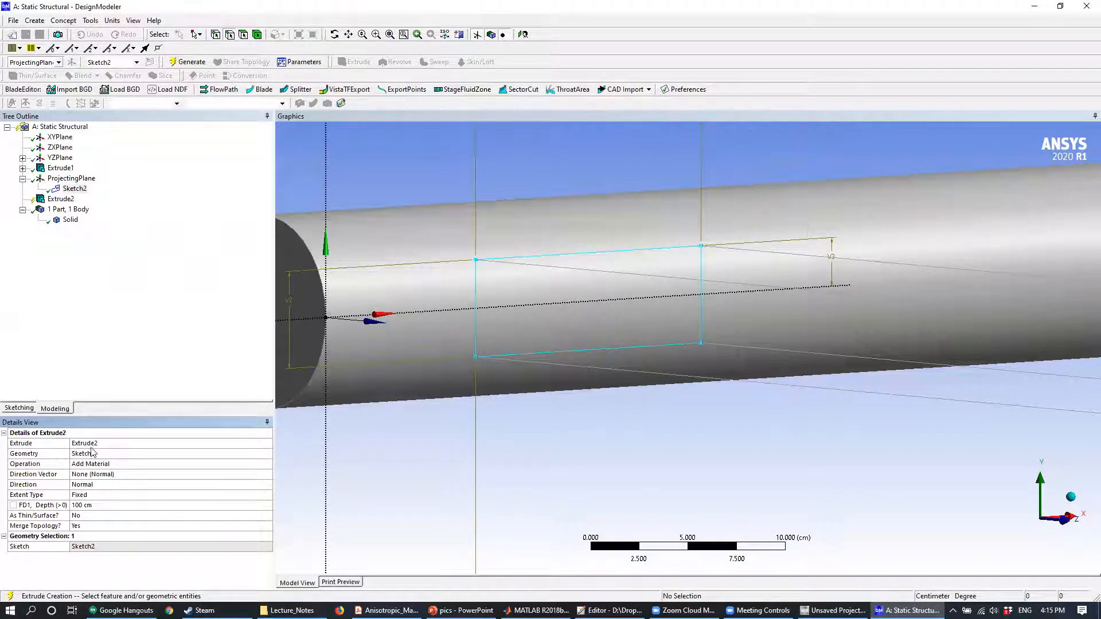
pyautogui.click(172, 464)
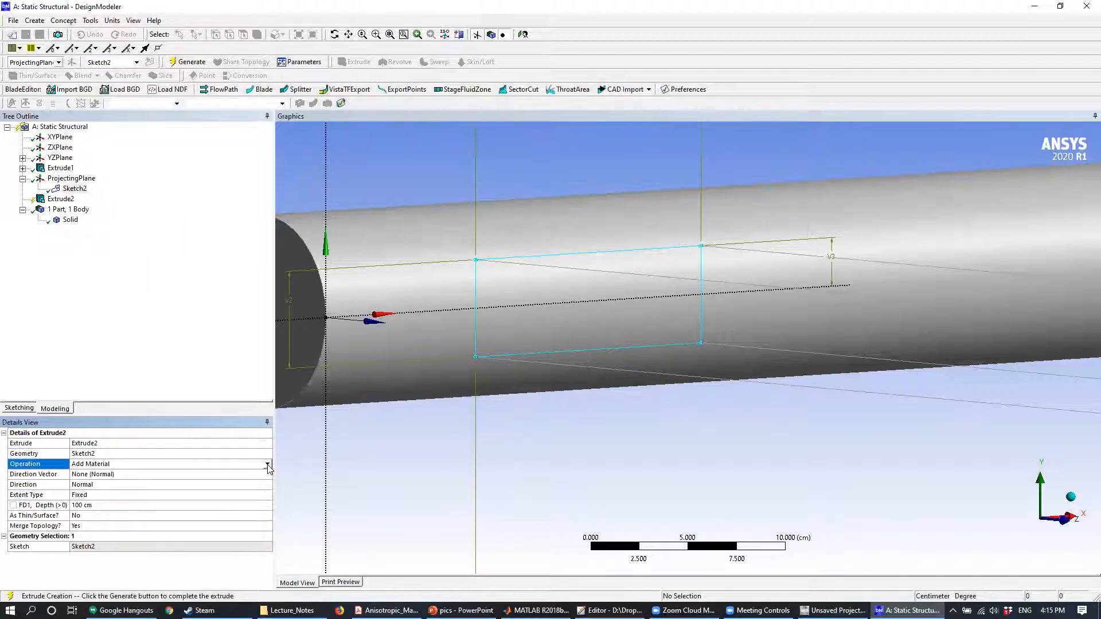
pyautogui.click(267, 465)
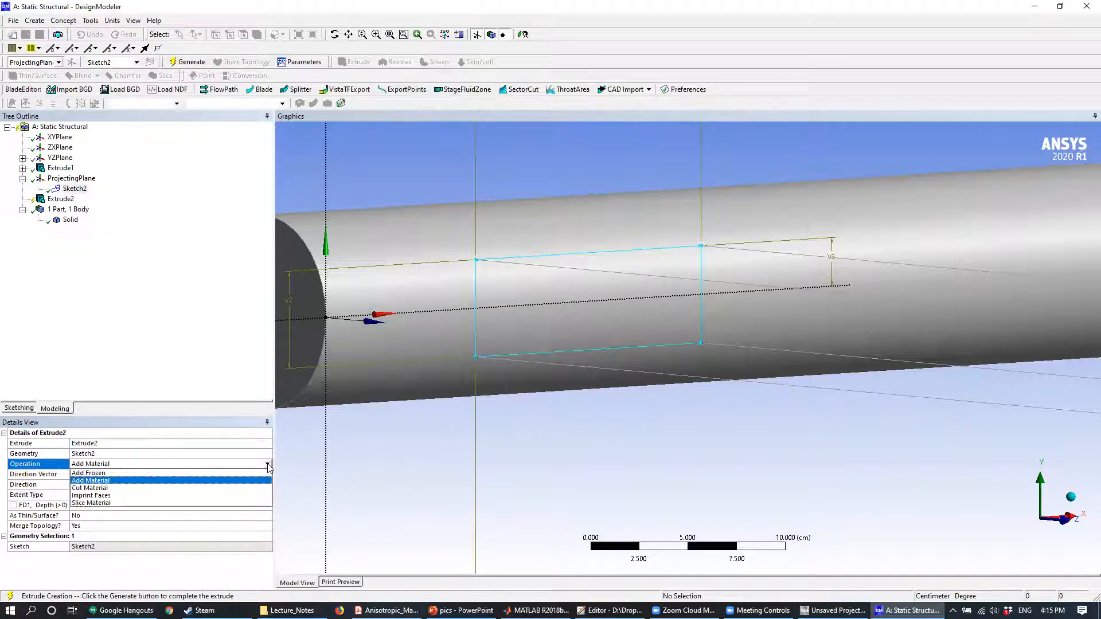
pyautogui.click(146, 475)
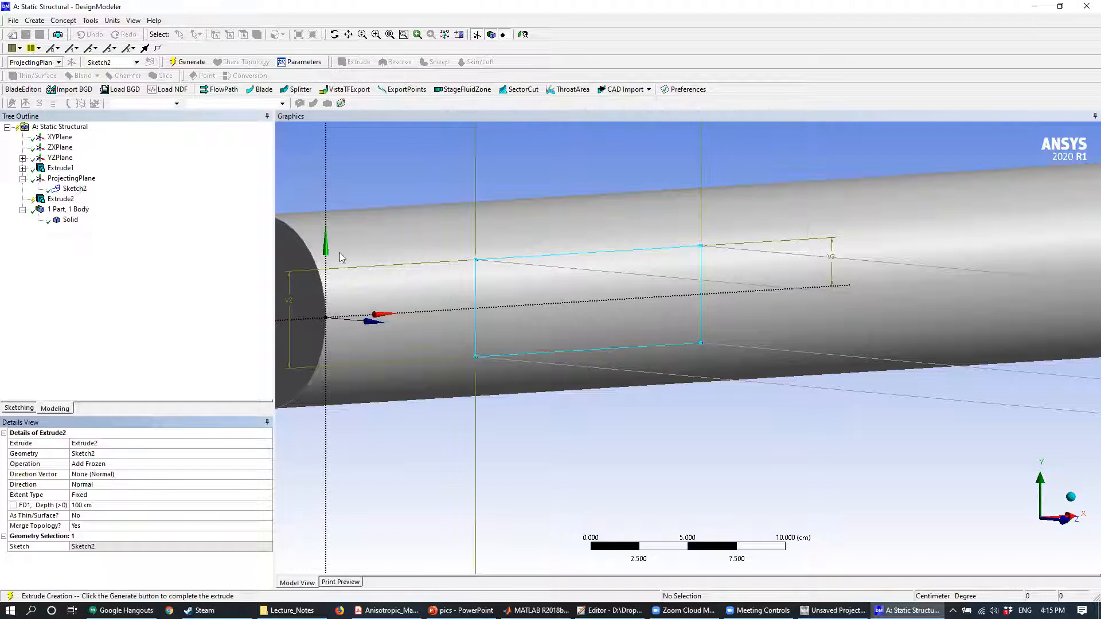
# - Set the rectangle's extrusion depth to 10 cm and generate the block
pyautogui.click(93, 505)
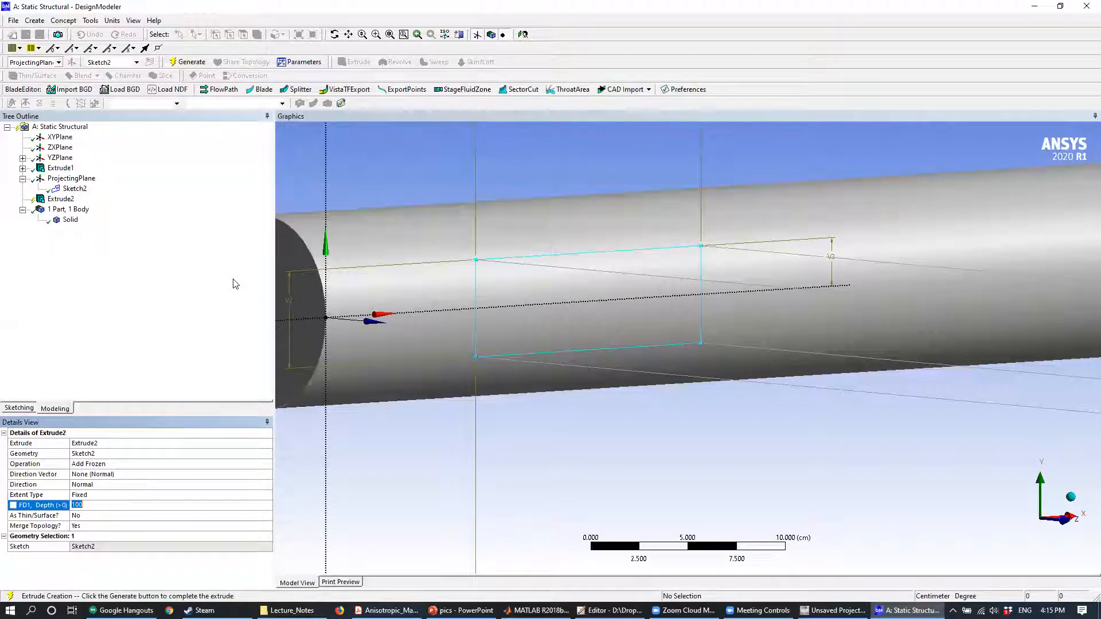
pyautogui.click(367, 164)
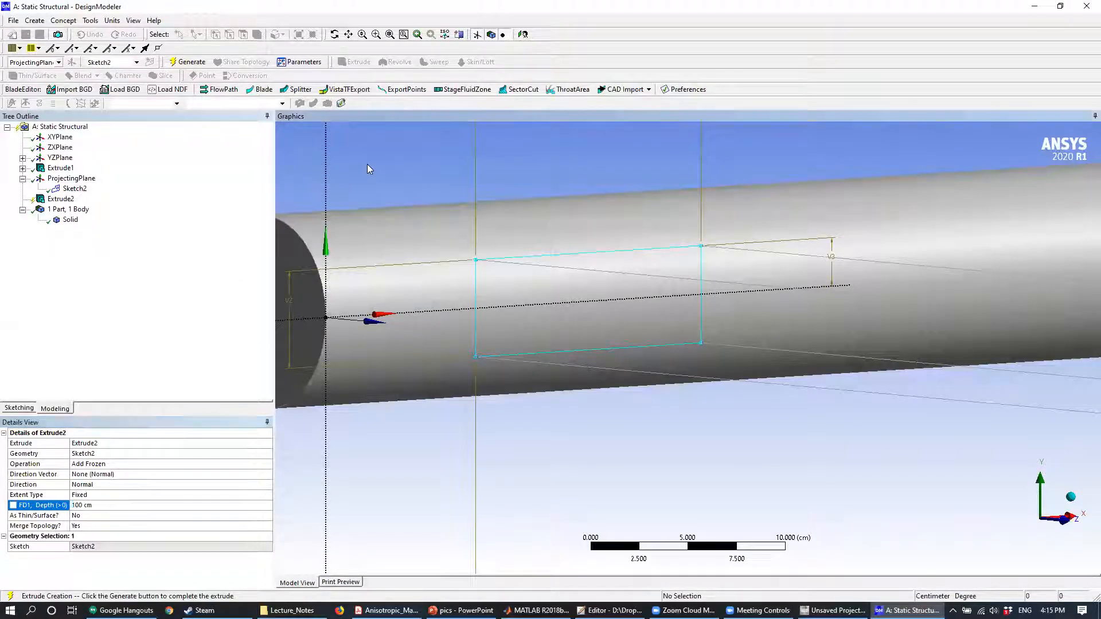
pyautogui.click(107, 506)
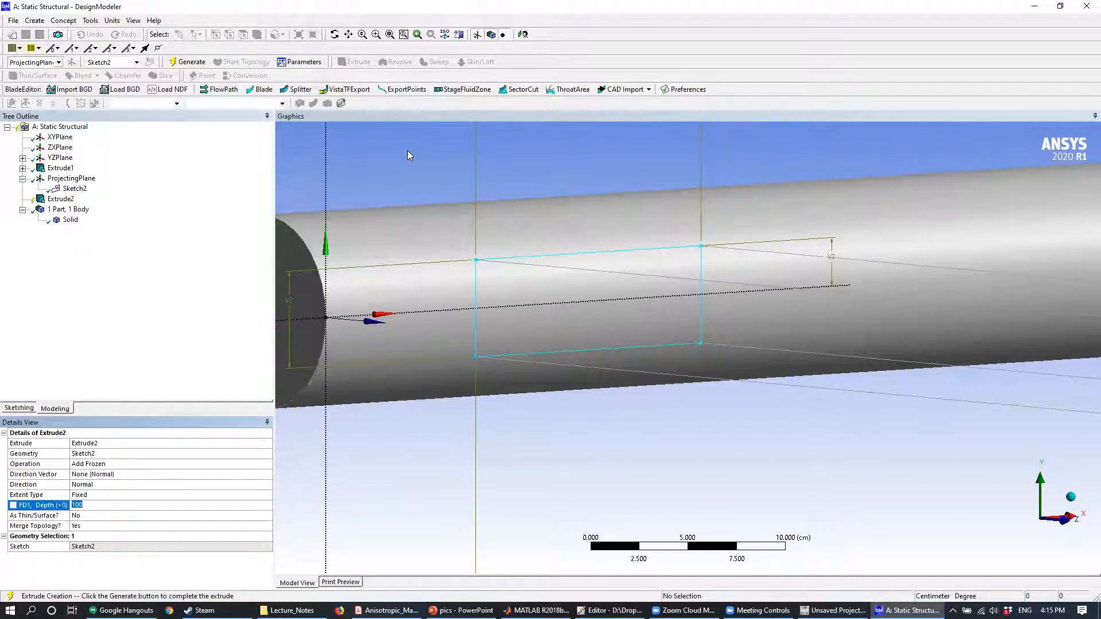
pyautogui.write('10')
pyautogui.press('Return')
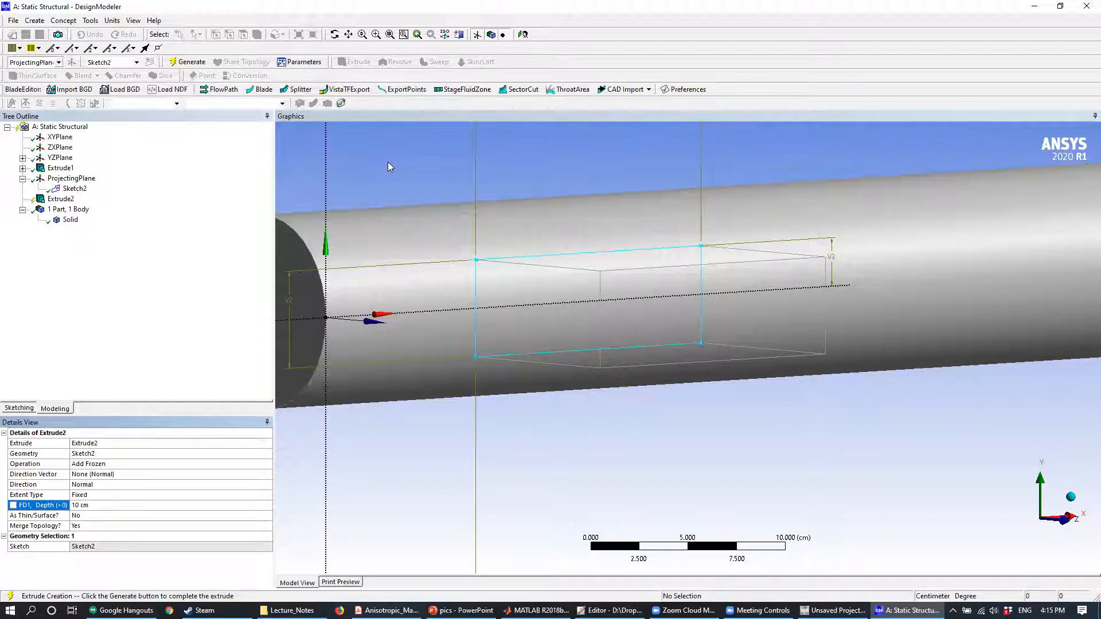
pyautogui.click(201, 62)
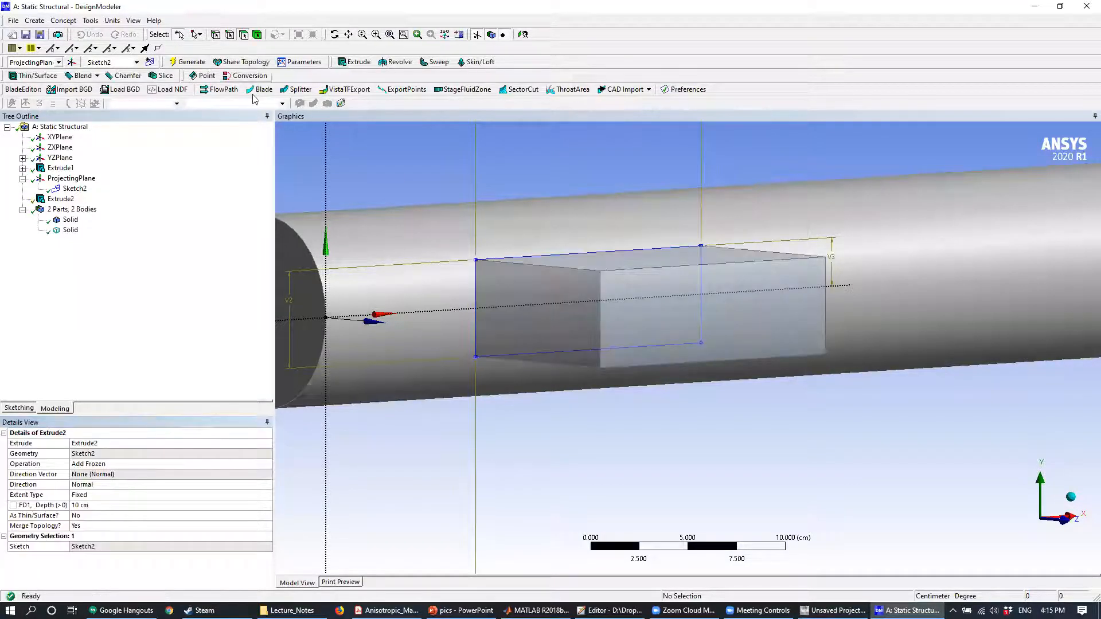
# - Start an Edges On Face projection and assign the rectangle's four sketch edges as the edges to project
pyautogui.moveTo(614, 222)
pyautogui.mouseDown(button='middle')
pyautogui.moveTo(689, 222)
pyautogui.moveTo(614, 216)
pyautogui.moveTo(664, 233)
pyautogui.moveTo(586, 232)
pyautogui.moveTo(597, 154)
pyautogui.moveTo(604, 226)
pyautogui.moveTo(634, 234)
pyautogui.moveTo(625, 218)
pyautogui.mouseUp(button='middle')
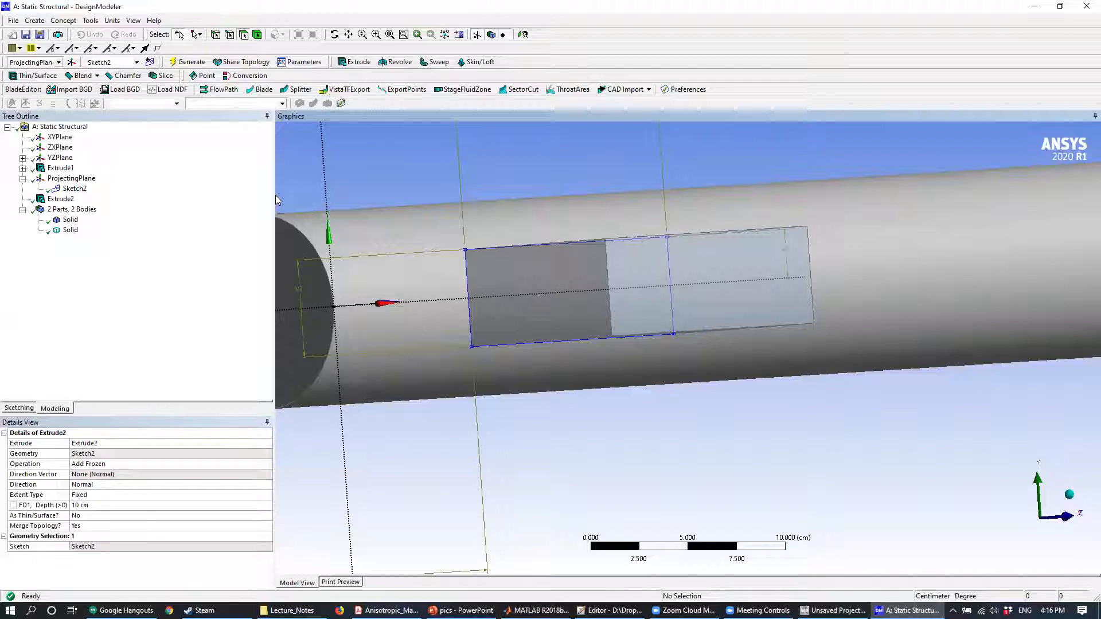
pyautogui.click(90, 21)
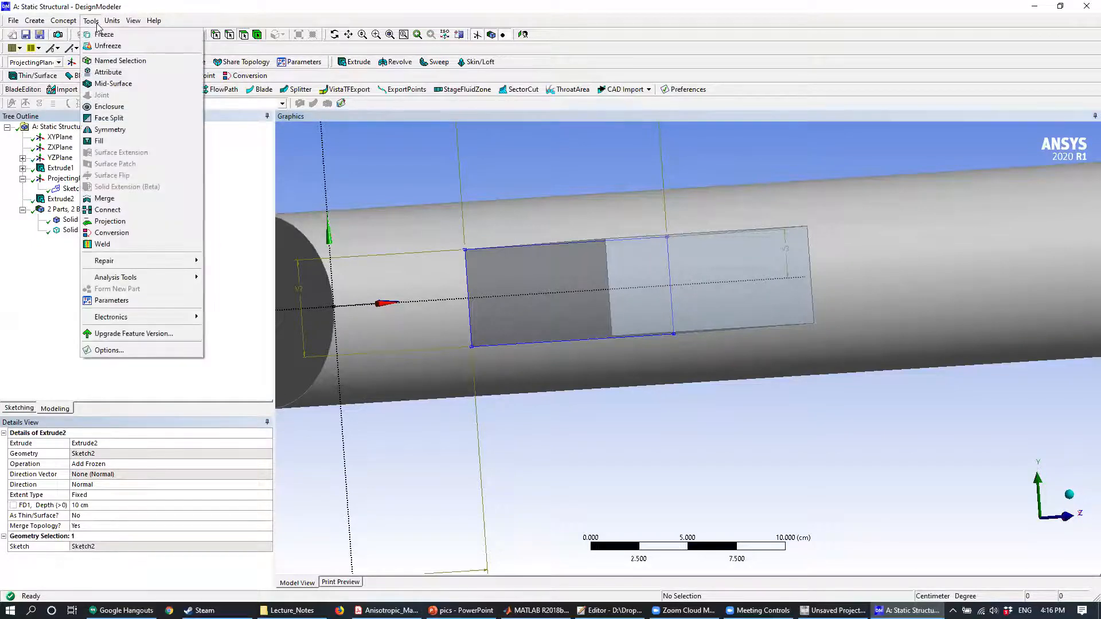
pyautogui.click(109, 223)
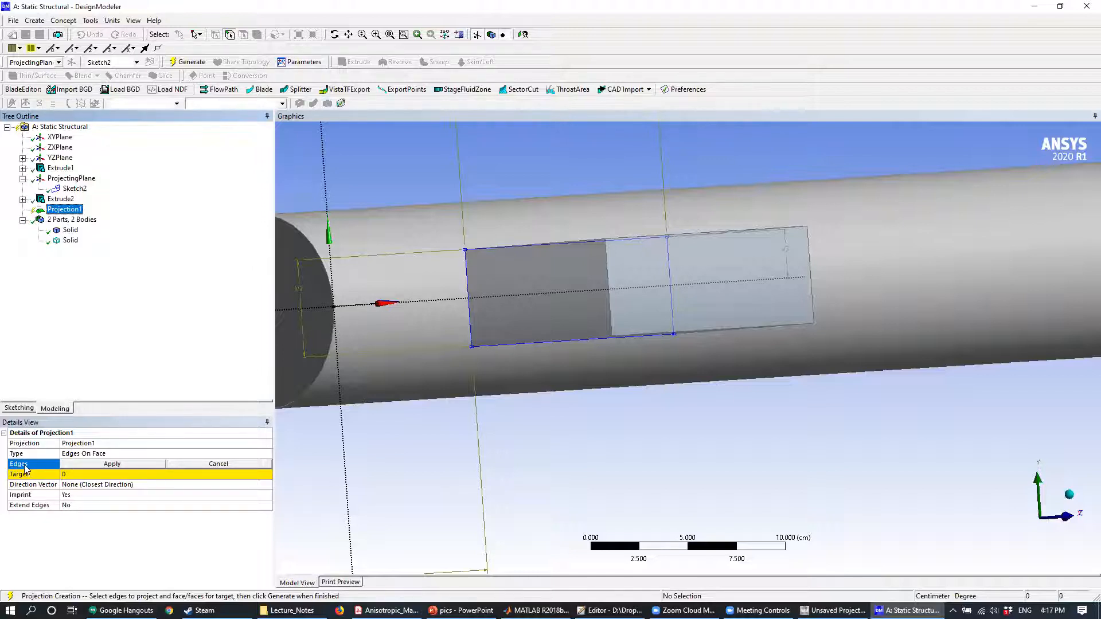
pyautogui.click(468, 275)
pyautogui.moveTo(531, 286); pyautogui.dragTo(543, 308, button='middle')
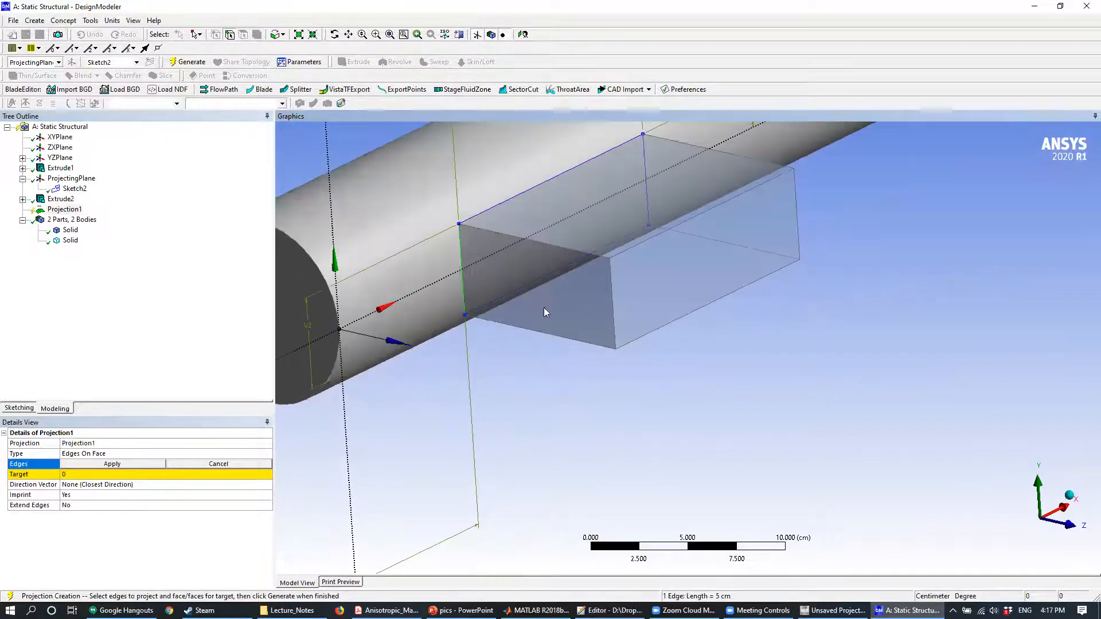
pyautogui.keyDown('ctrl'); pyautogui.click(507, 202); pyautogui.keyUp('ctrl')
pyautogui.keyDown('ctrl'); pyautogui.click(647, 178); pyautogui.keyUp('ctrl')
pyautogui.keyDown('ctrl'); pyautogui.click(582, 259); pyautogui.keyUp('ctrl')
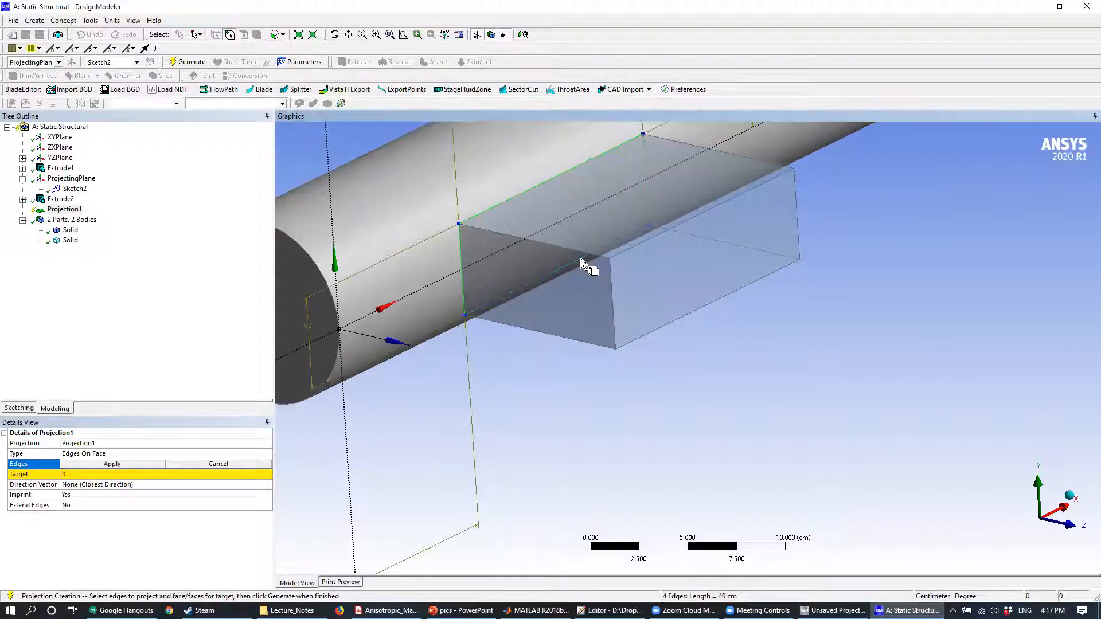
pyautogui.moveTo(602, 363); pyautogui.dragTo(620, 337, button='middle')
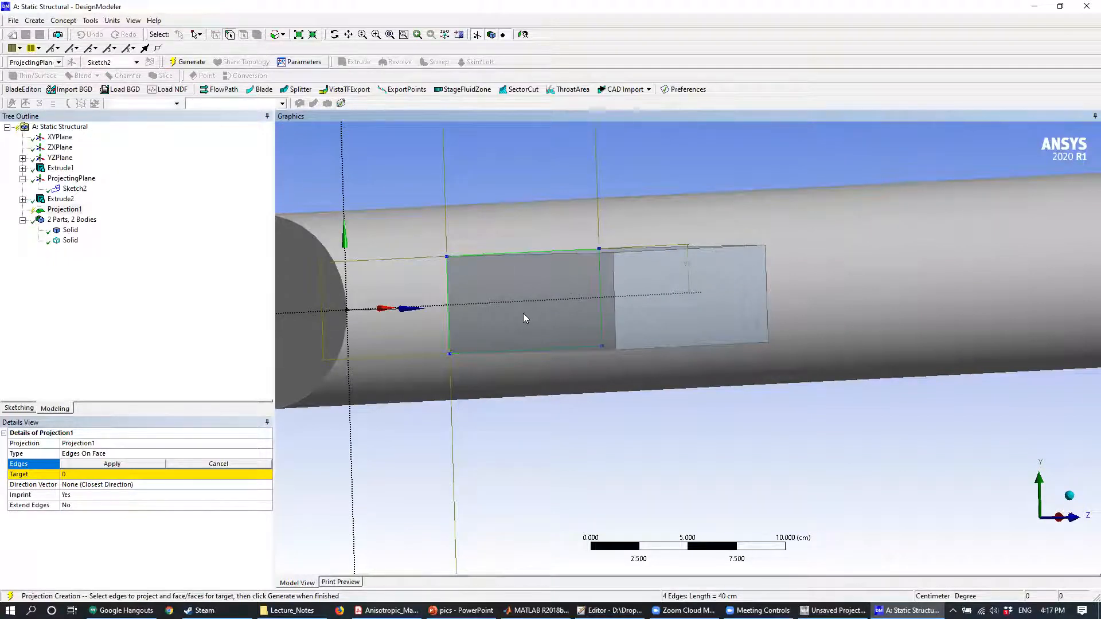
pyautogui.click(133, 464)
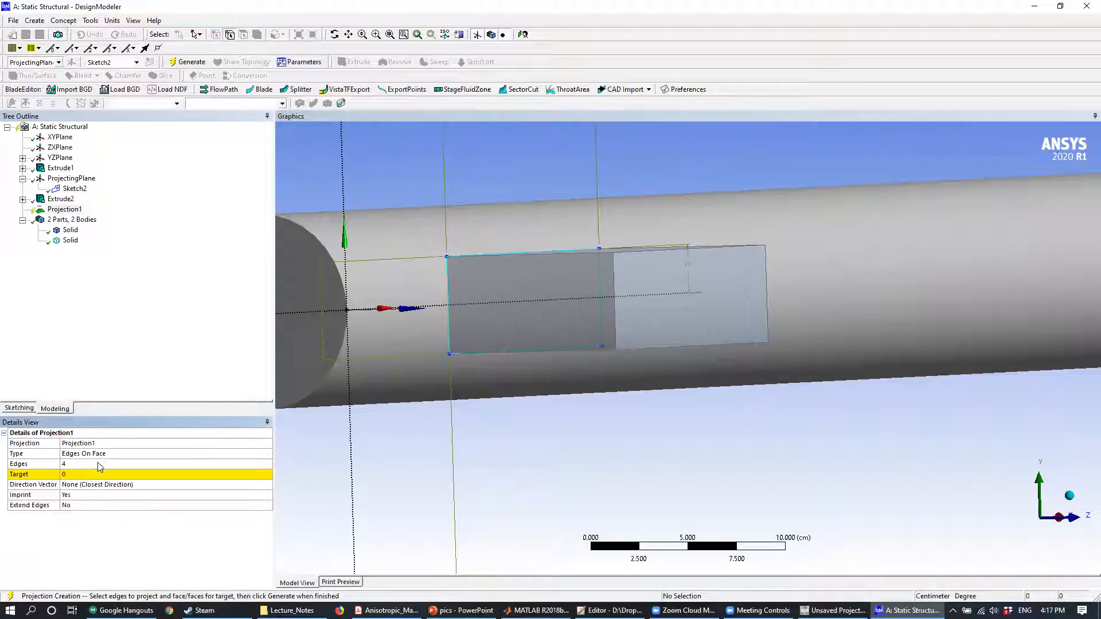
# - Assign the cylinder's curved face as the projection target and generate the projection
pyautogui.click(73, 476)
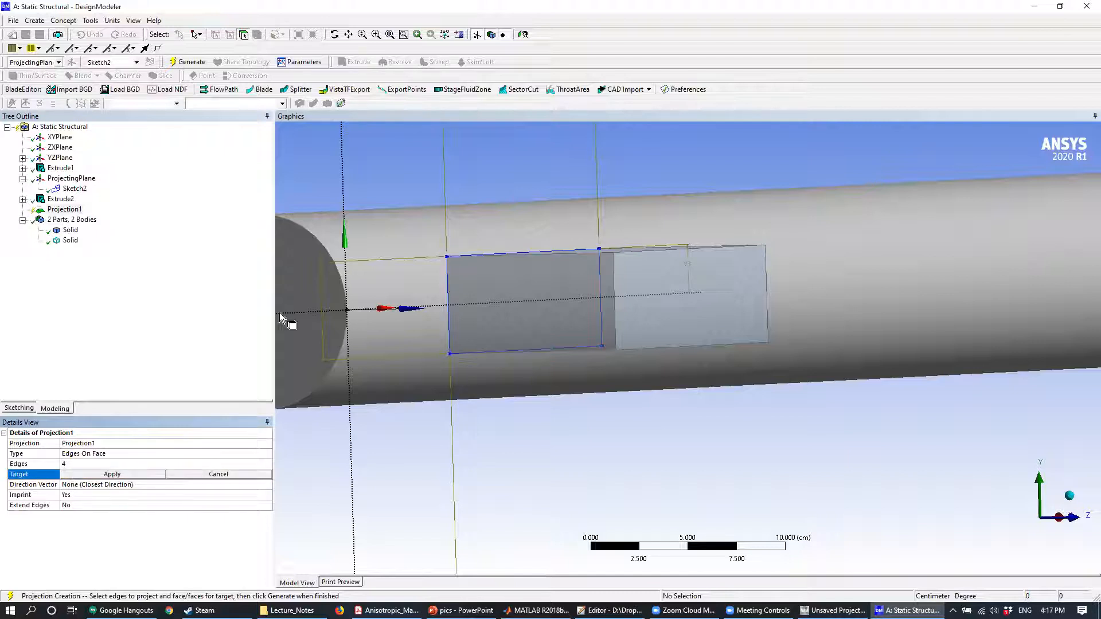
pyautogui.click(377, 236)
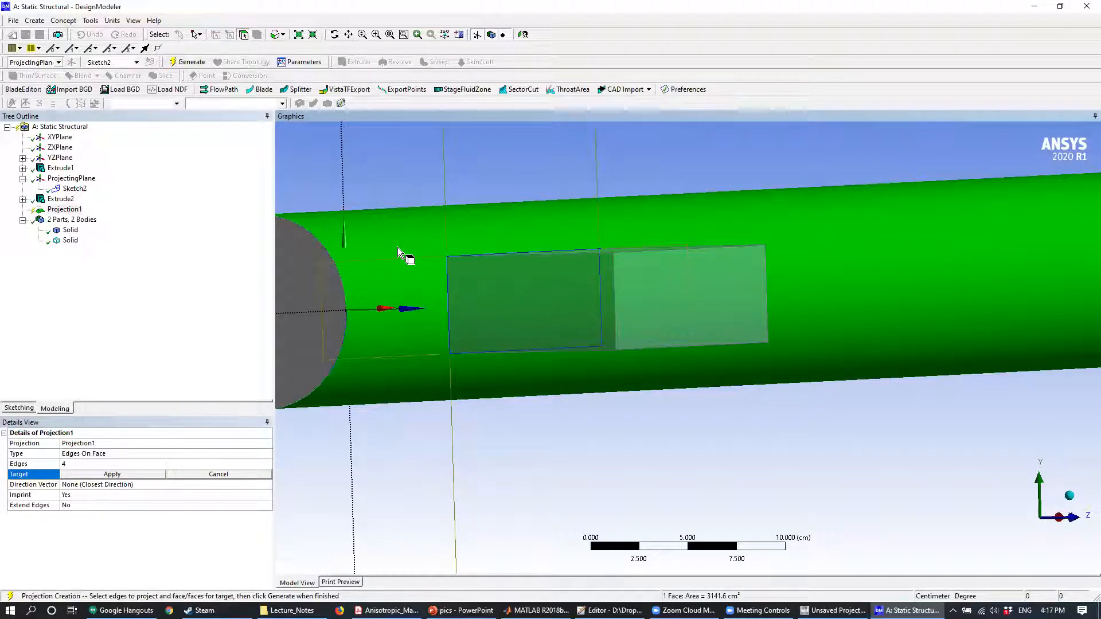
pyautogui.click(138, 476)
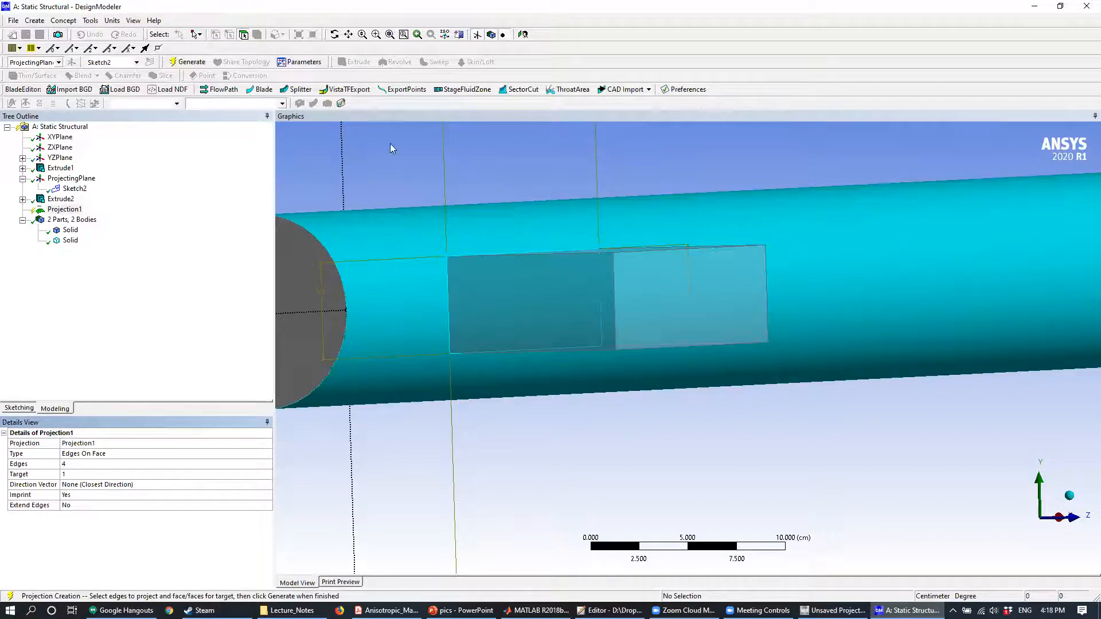
pyautogui.click(199, 67)
# - Inspect the imprinted patch and the surrounding cylindrical face from several angles, selecting each face in turn
pyautogui.moveTo(491, 192); pyautogui.dragTo(534, 167, button='middle')
pyautogui.click(408, 263)
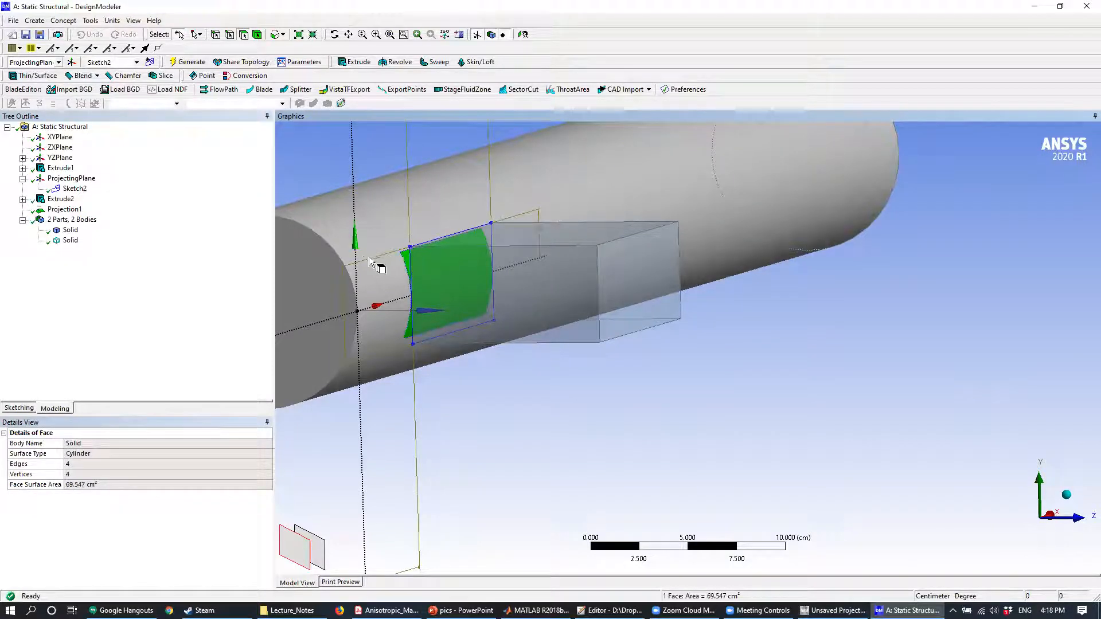
pyautogui.scroll(3, 397, 263)
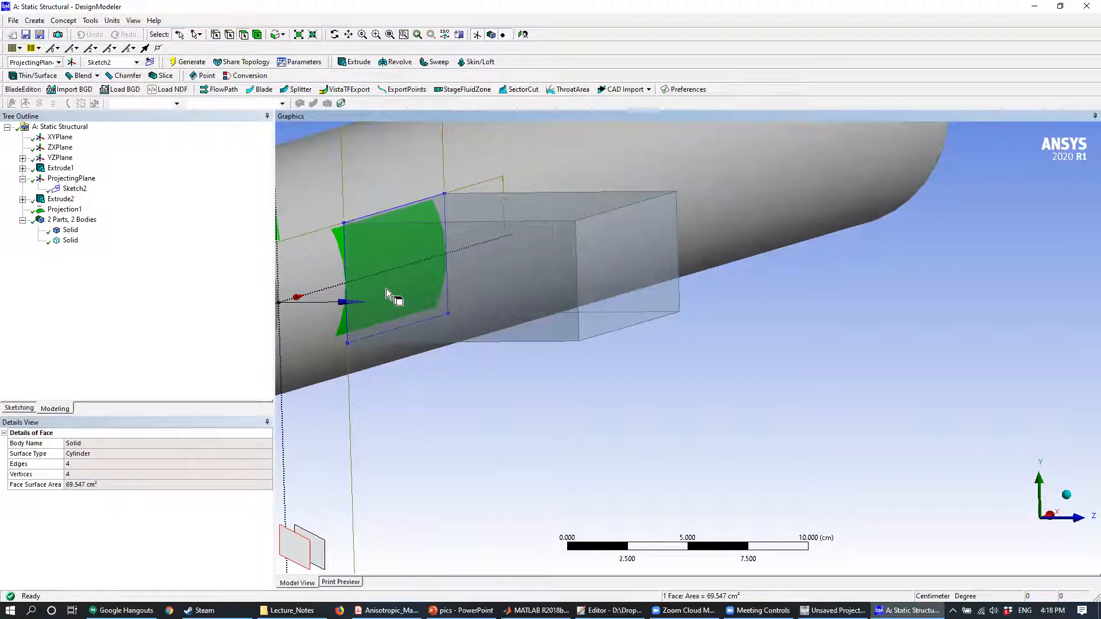
pyautogui.moveTo(744, 352); pyautogui.dragTo(682, 353, button='middle')
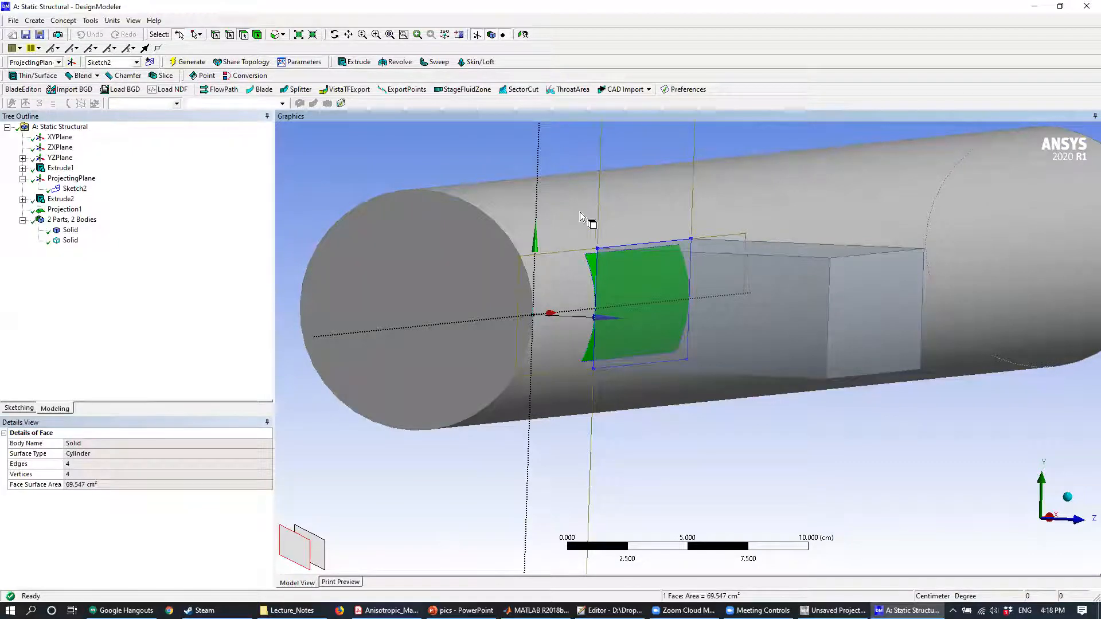
pyautogui.moveTo(529, 204); pyautogui.dragTo(511, 235, button='middle')
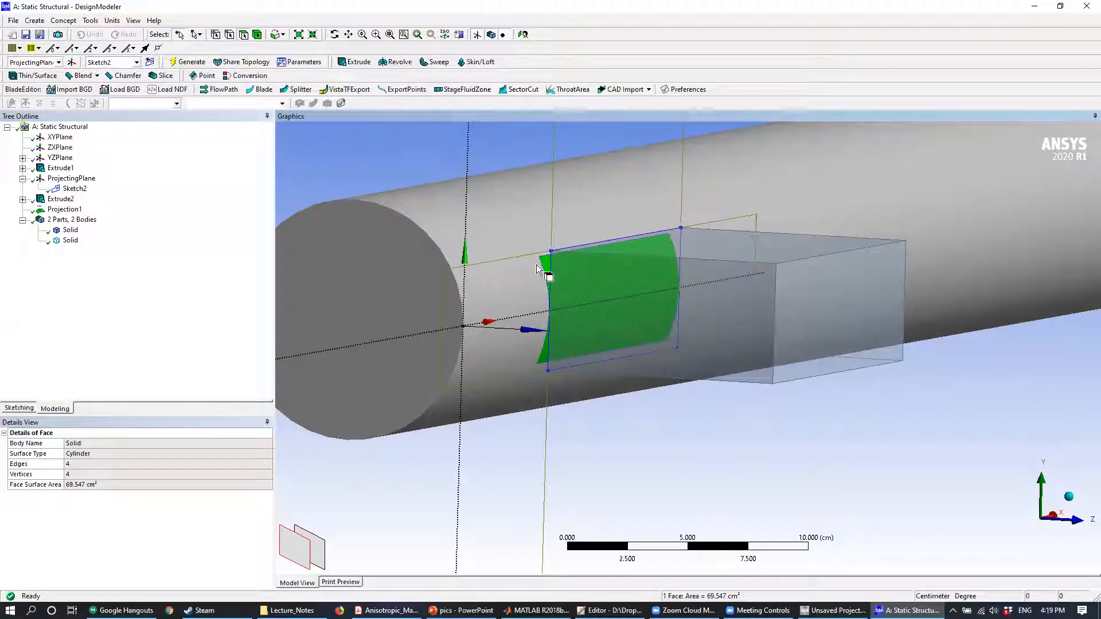
pyautogui.click(513, 231)
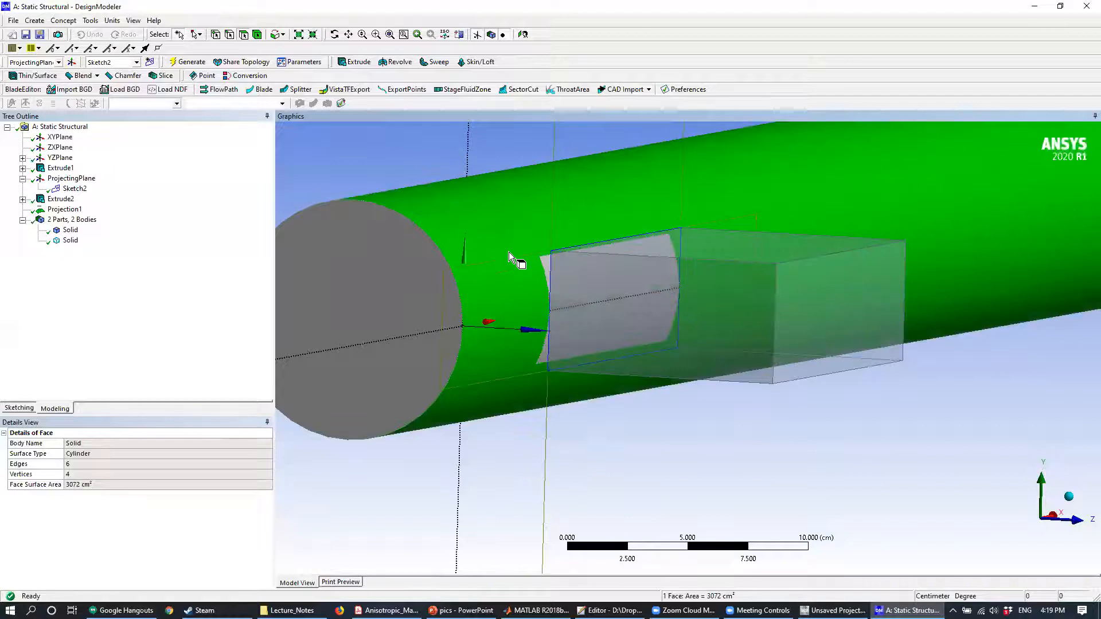
pyautogui.click(548, 268)
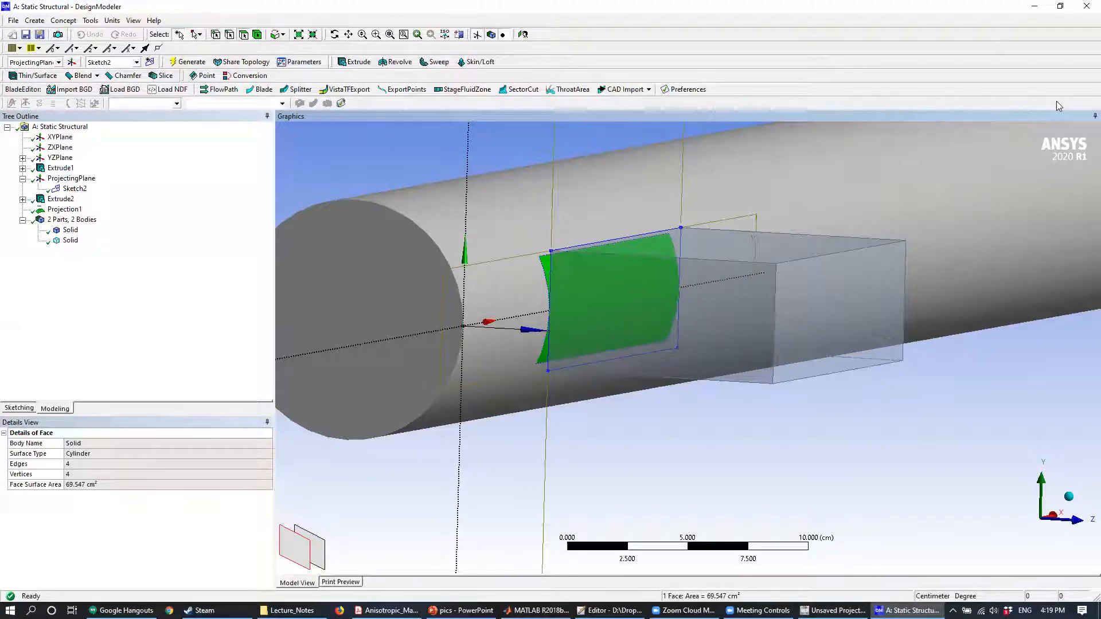
# - Close DesignModeler and open the Static Structural system's Model in Mechanical
pyautogui.click(1086, 7)
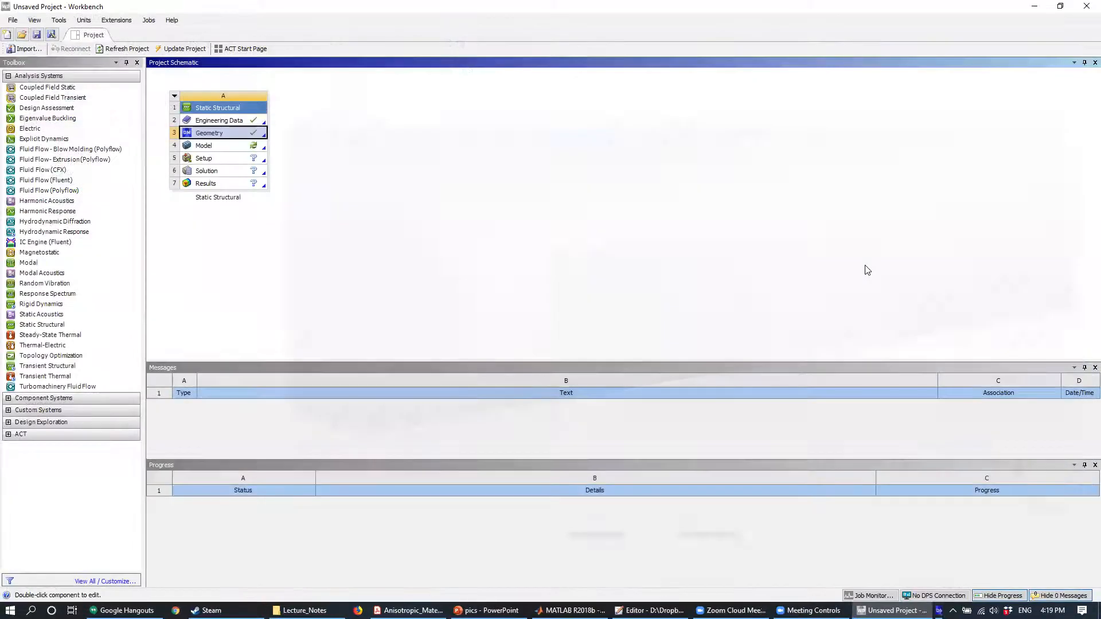
pyautogui.doubleClick(205, 146)
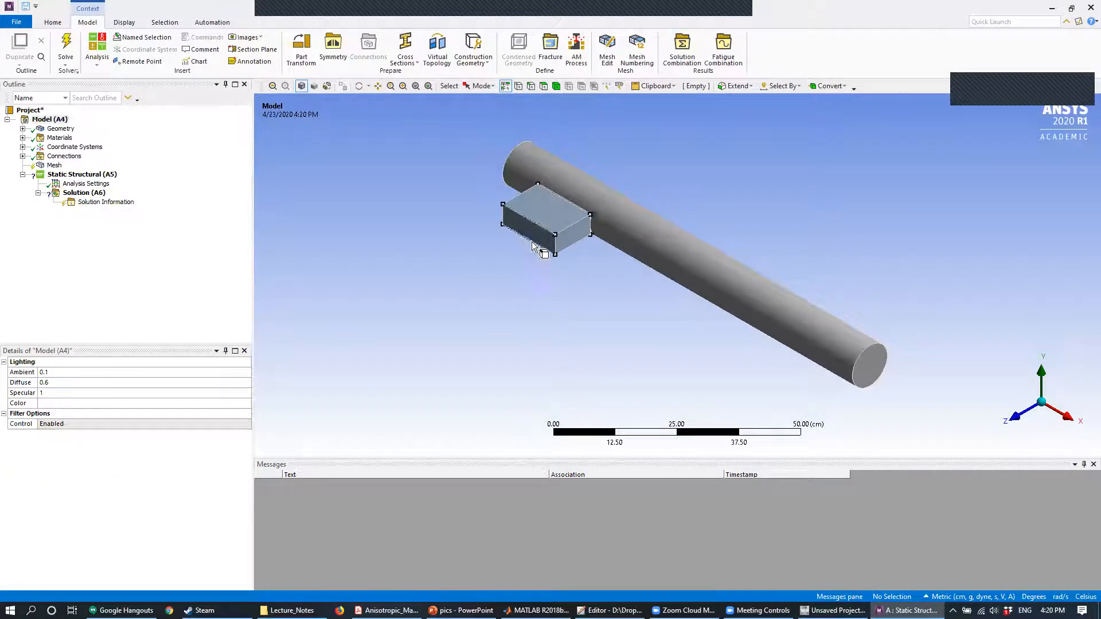
# - Suppress the rectangular block body so only the cylinder stays active in the model
pyautogui.scroll(3, 533, 245)
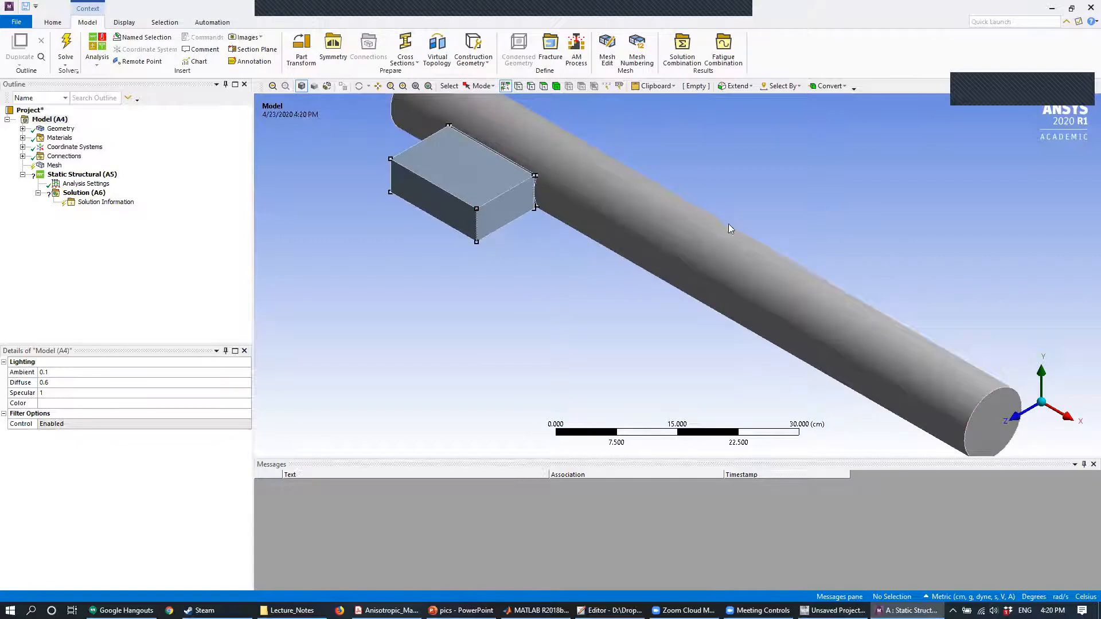
pyautogui.click(22, 129)
pyautogui.click(69, 147)
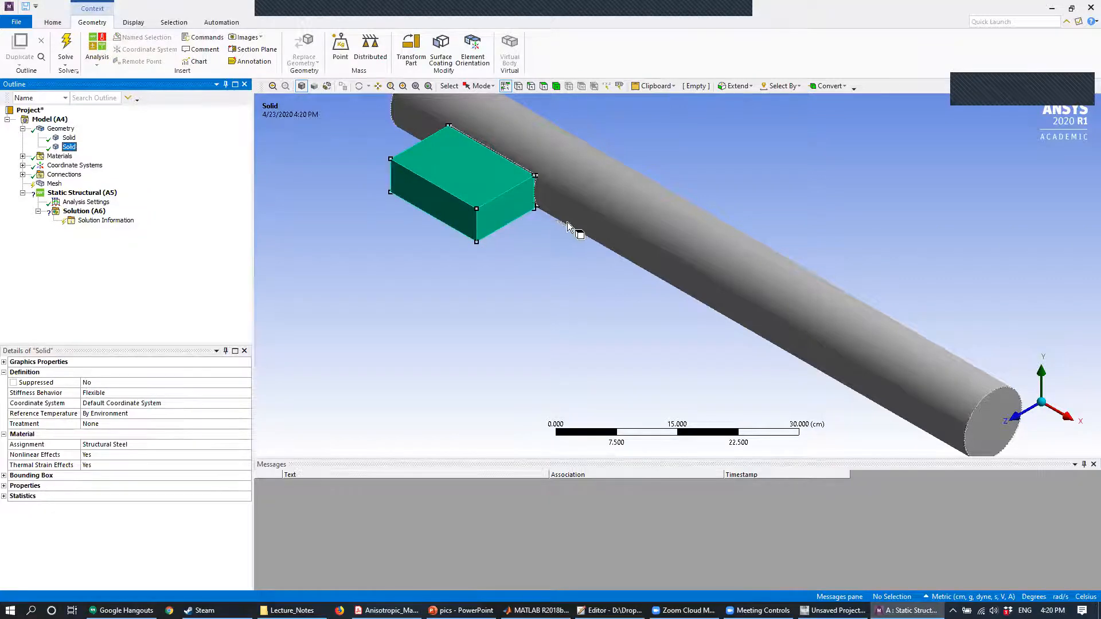
pyautogui.rightClick(64, 151)
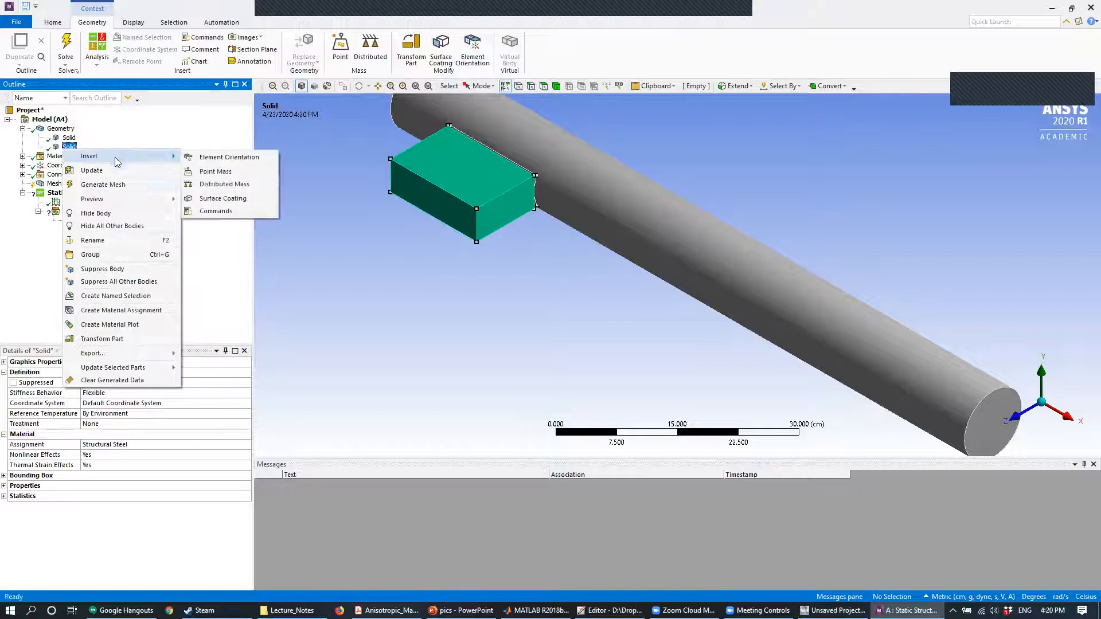
pyautogui.click(106, 269)
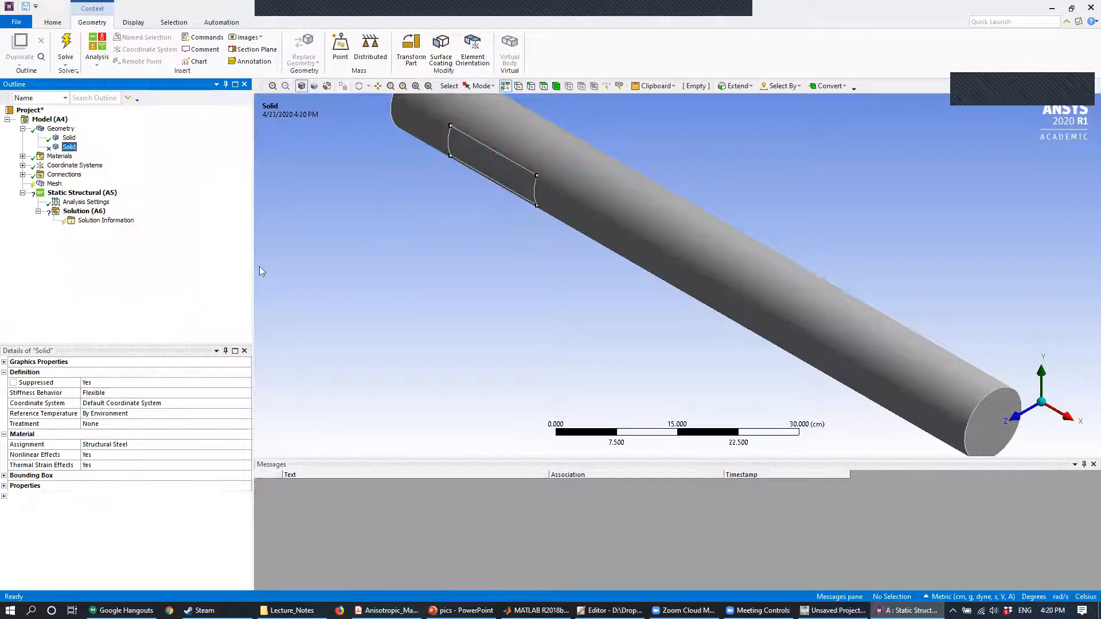
# - Examine the imprinted patch and the surrounding cylindrical face, selecting each in turn
pyautogui.moveTo(560, 189); pyautogui.dragTo(526, 173, button='middle')
pyautogui.click(497, 198)
pyautogui.click(607, 207)
pyautogui.click(516, 201)
pyautogui.click(607, 215)
pyautogui.click(482, 207)
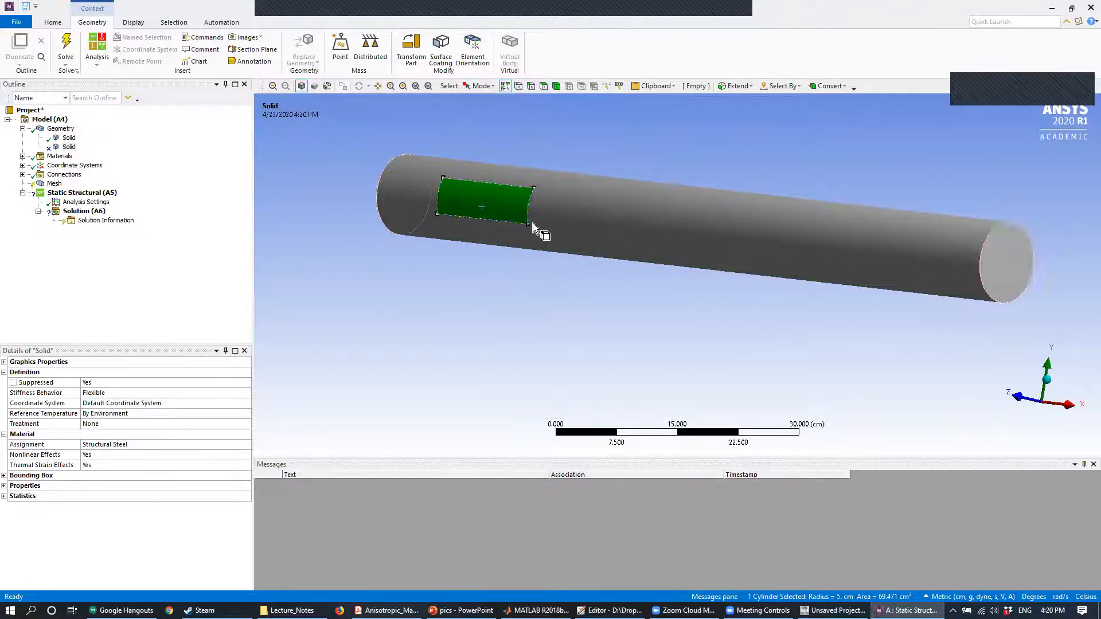
pyautogui.scroll(3, 543, 191)
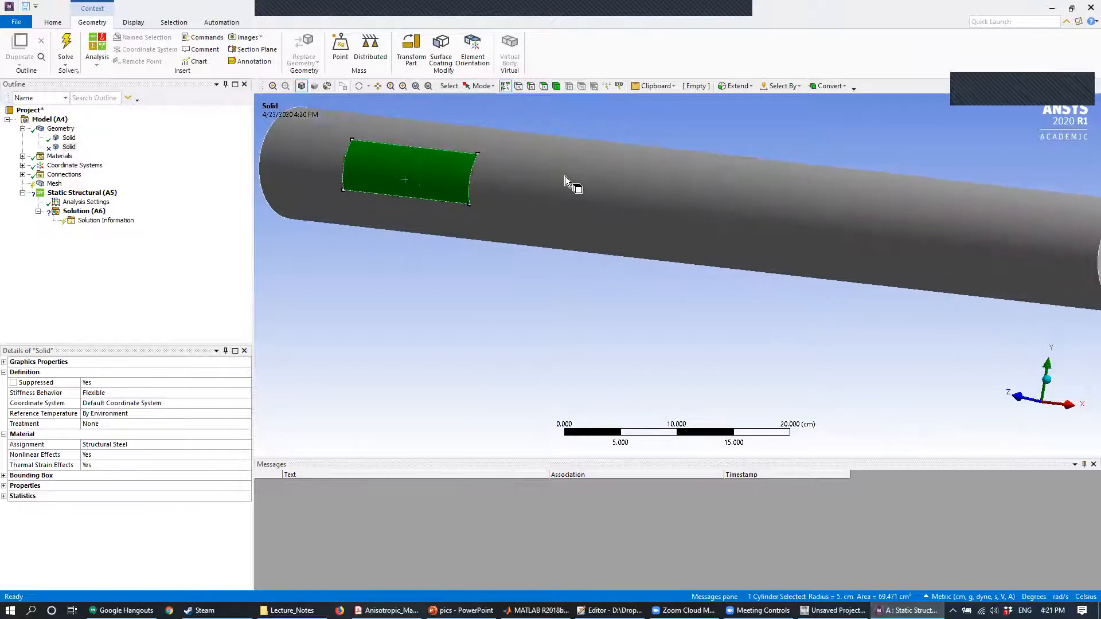
pyautogui.click(565, 177)
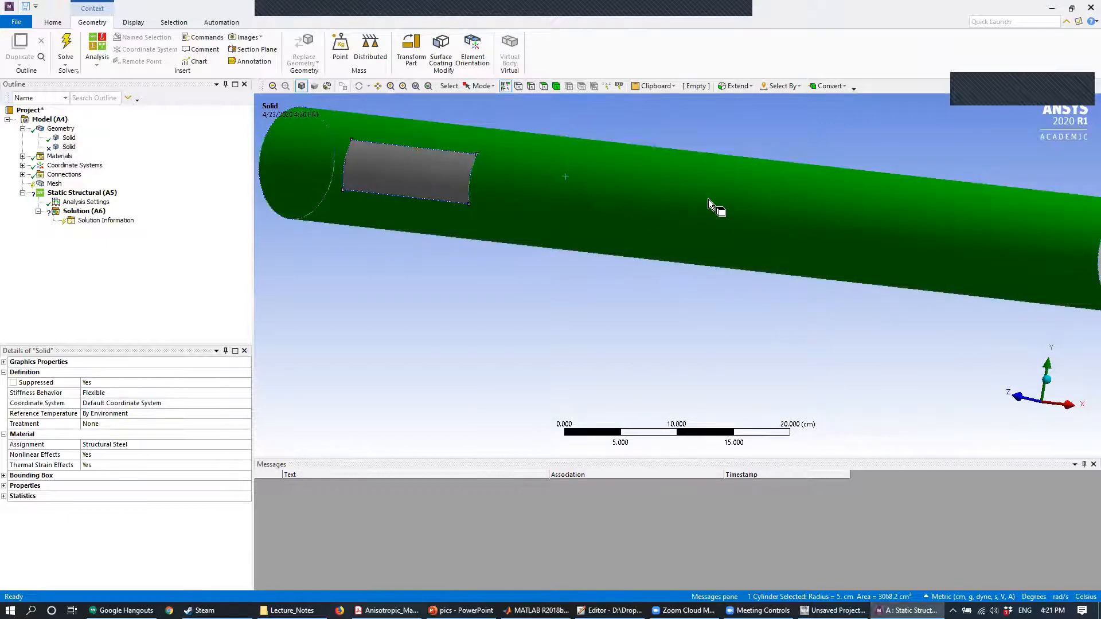
pyautogui.scroll(1, 711, 202)
pyautogui.scroll(-3, 715, 205)
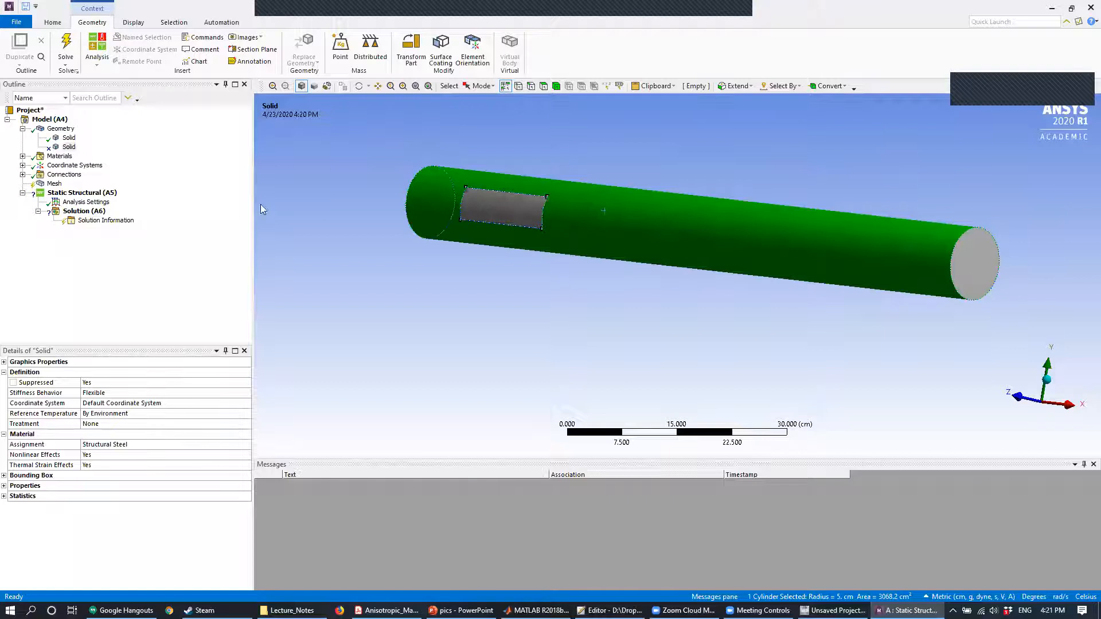
# - Generate the cylinder's mesh with the default element size, and regenerate it with a 5 cm element size
pyautogui.rightClick(57, 184)
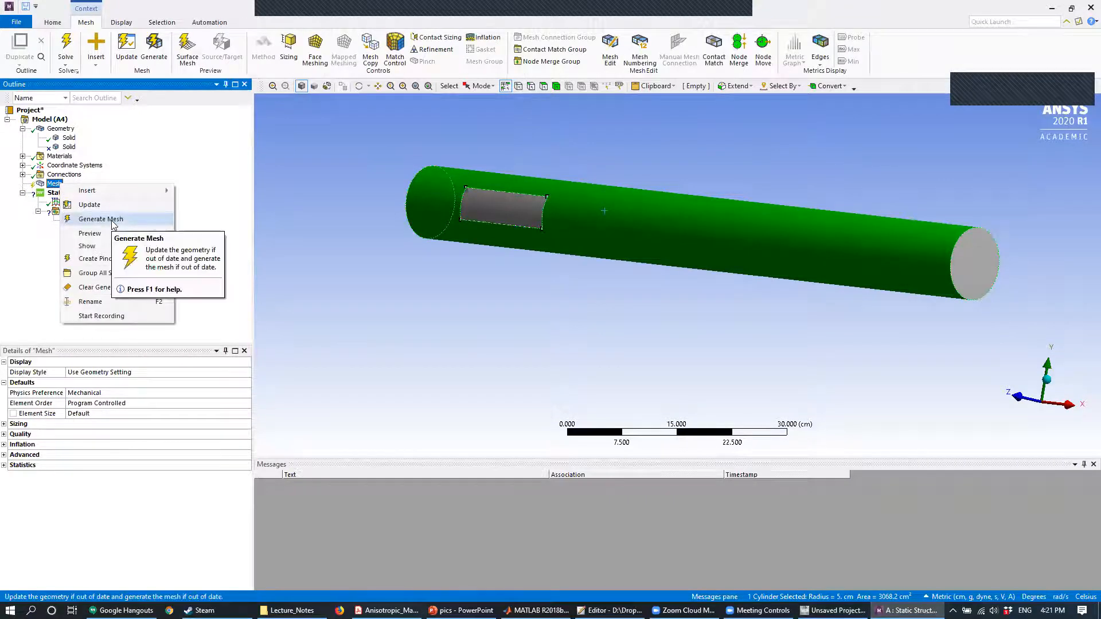
pyautogui.click(100, 219)
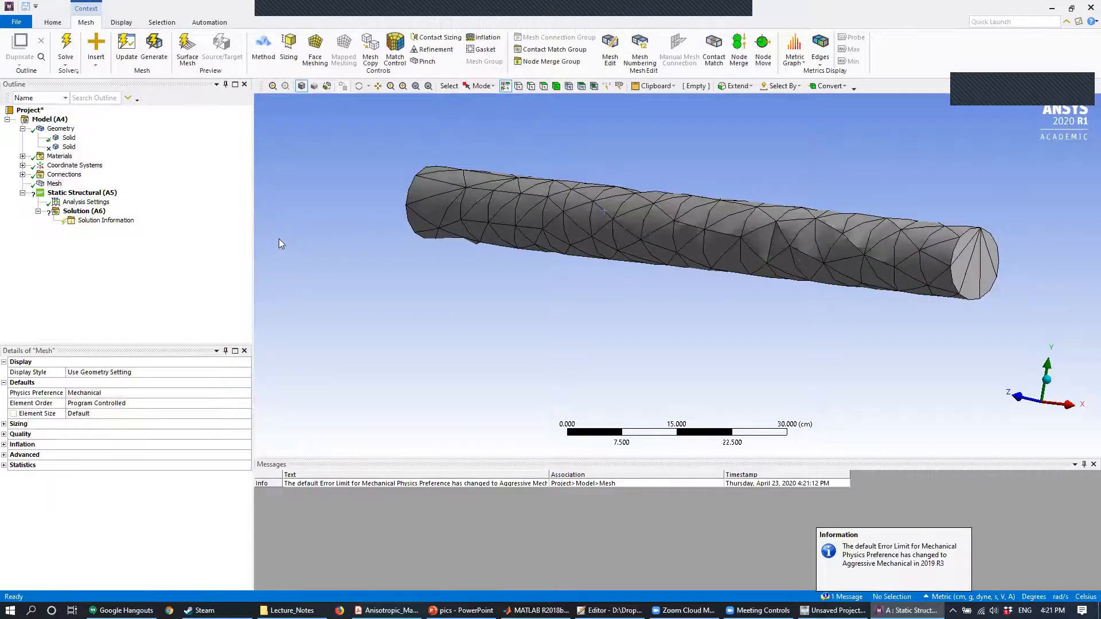
pyautogui.click(55, 183)
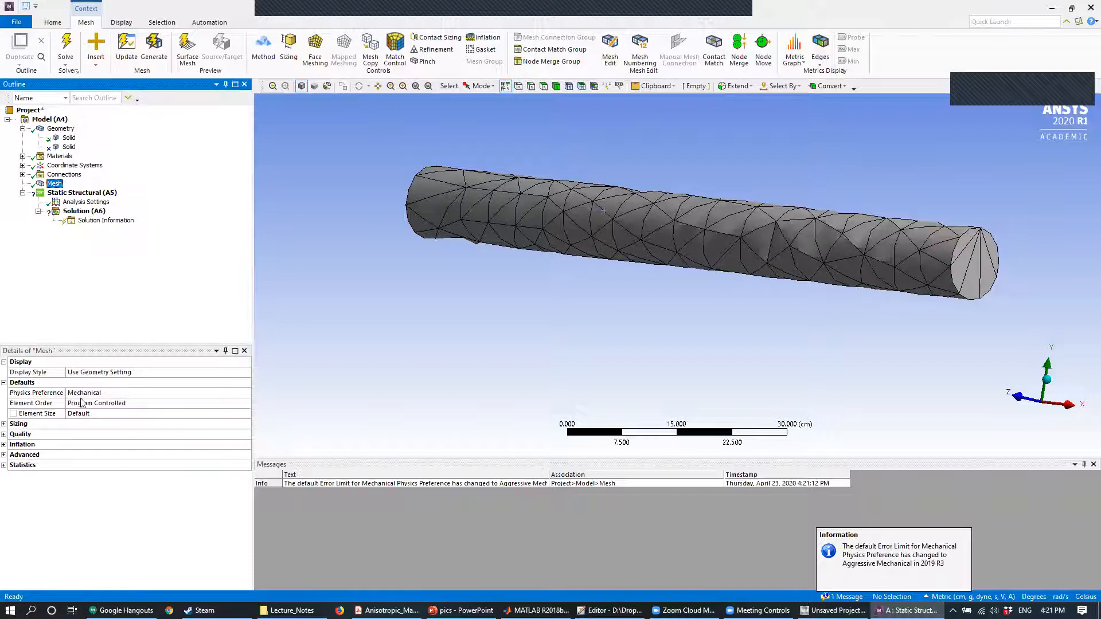
pyautogui.click(91, 414)
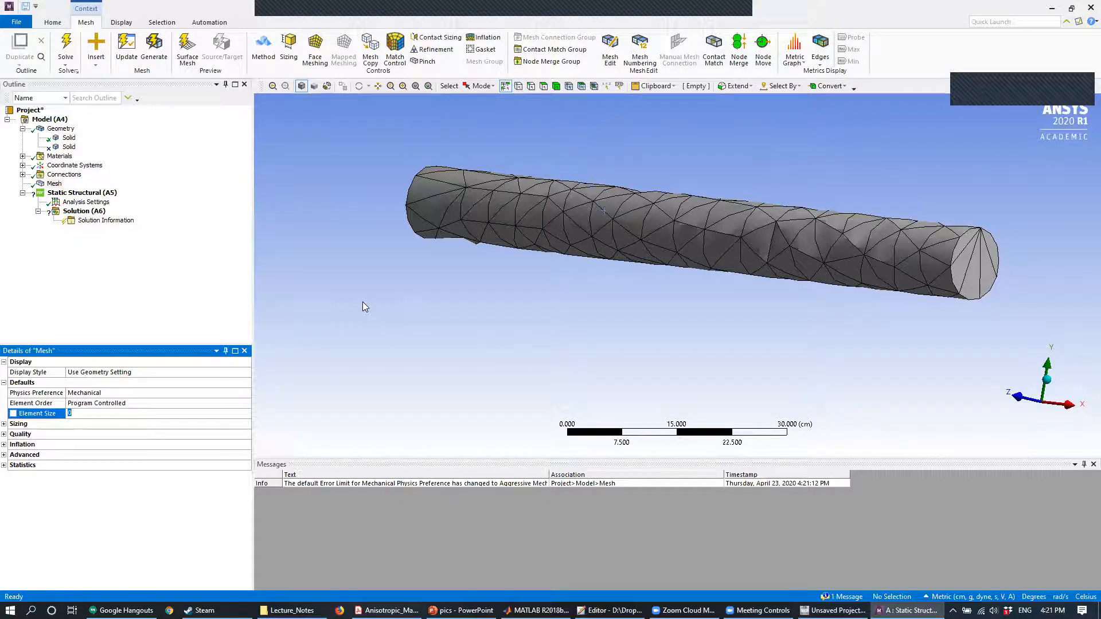
pyautogui.write('5')
pyautogui.press('Return')
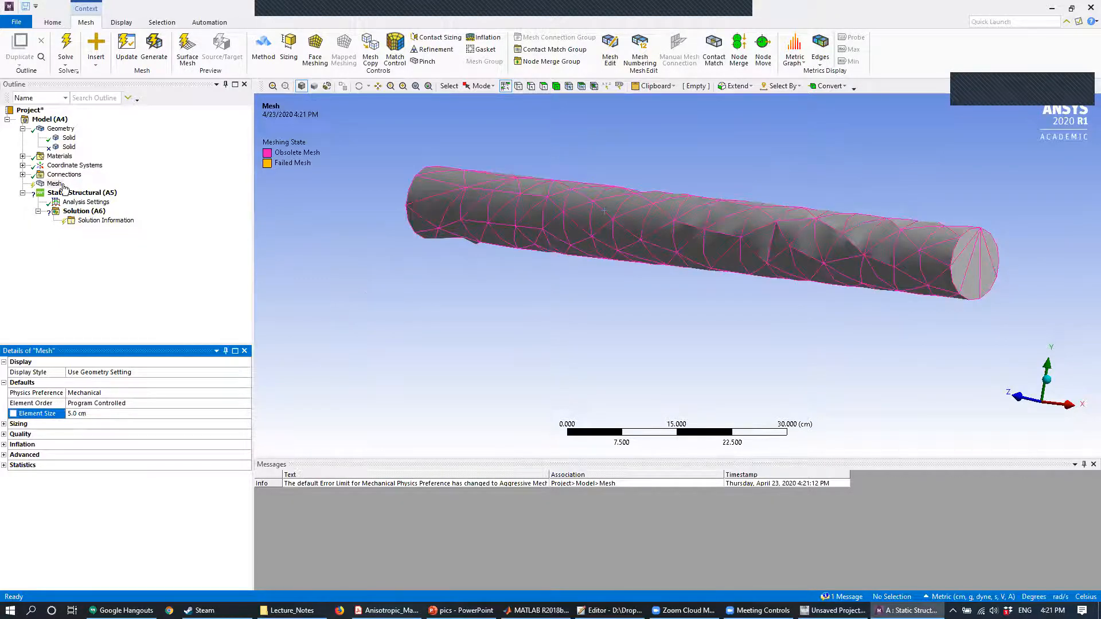
pyautogui.rightClick(63, 188)
pyautogui.click(94, 222)
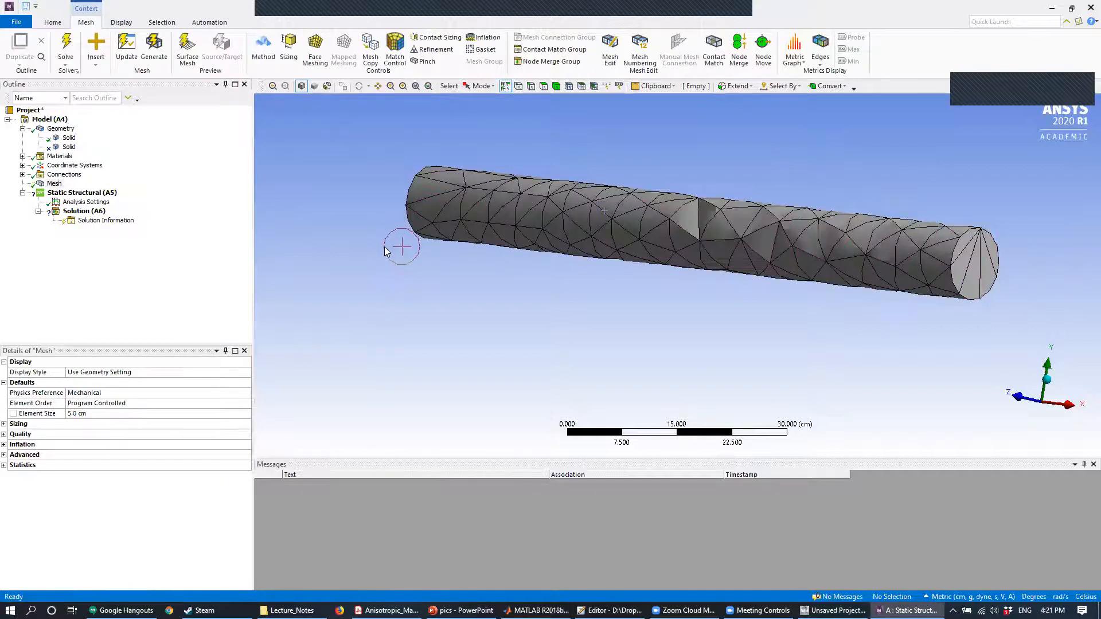
# - Set the mesh element size to 2.5 cm and regenerate the mesh
pyautogui.click(86, 413)
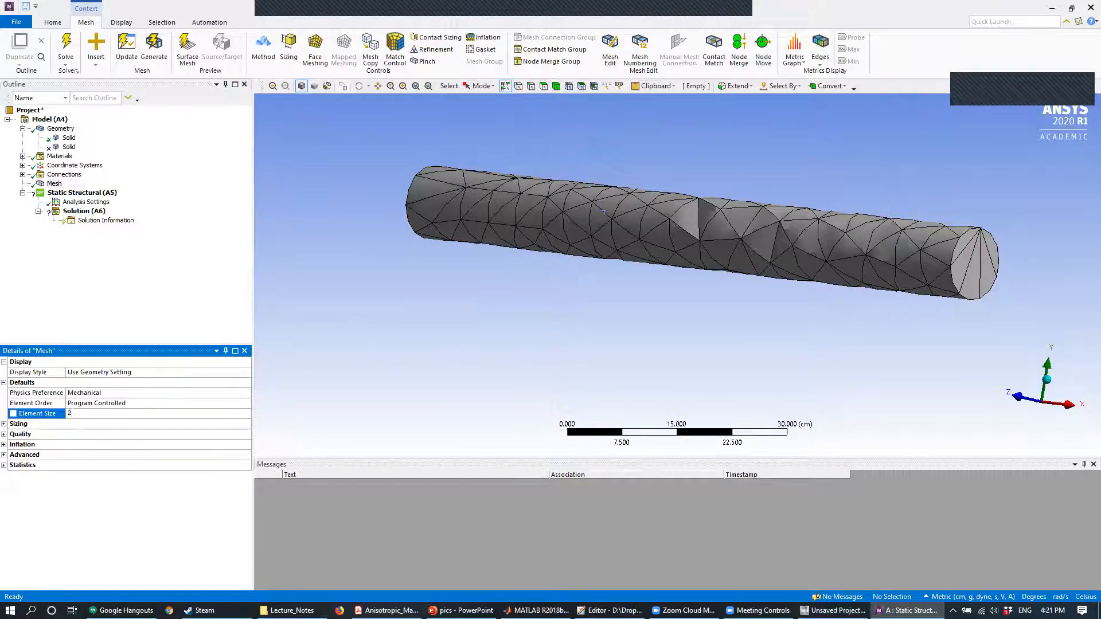
pyautogui.press('Return')
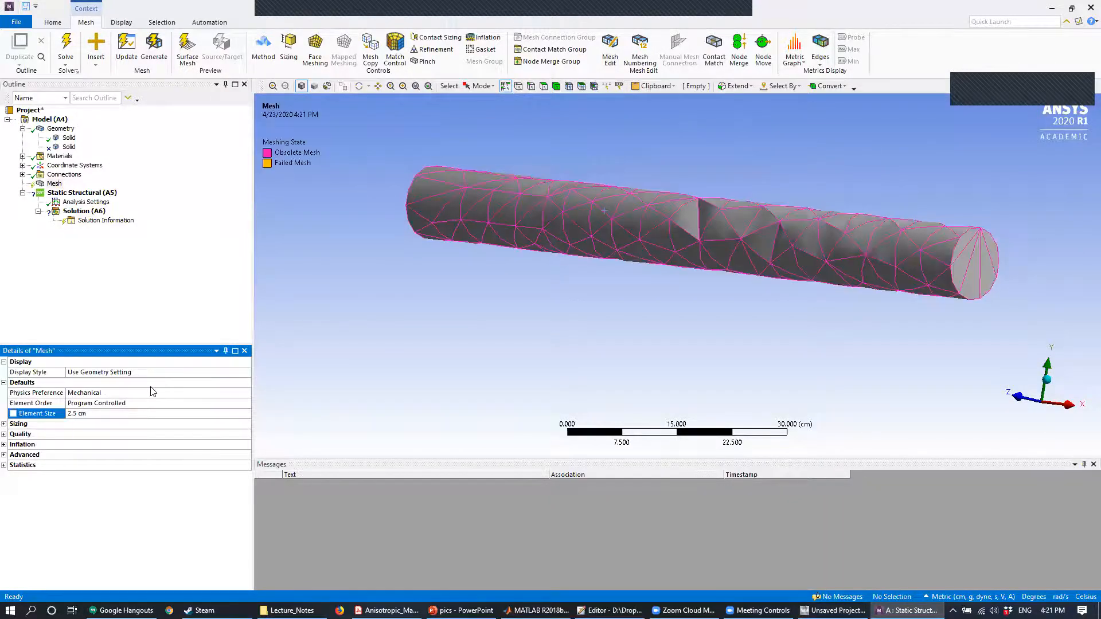
pyautogui.rightClick(55, 188)
pyautogui.click(92, 221)
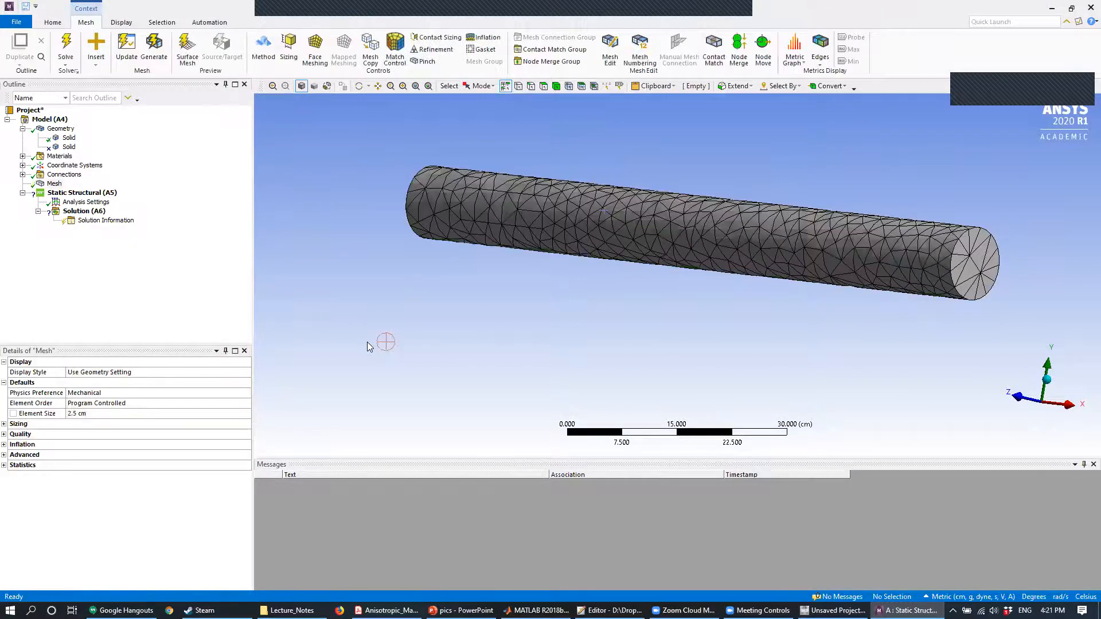
# - Refine the mesh to an element size of 1 cm and regenerate it
pyautogui.click(55, 184)
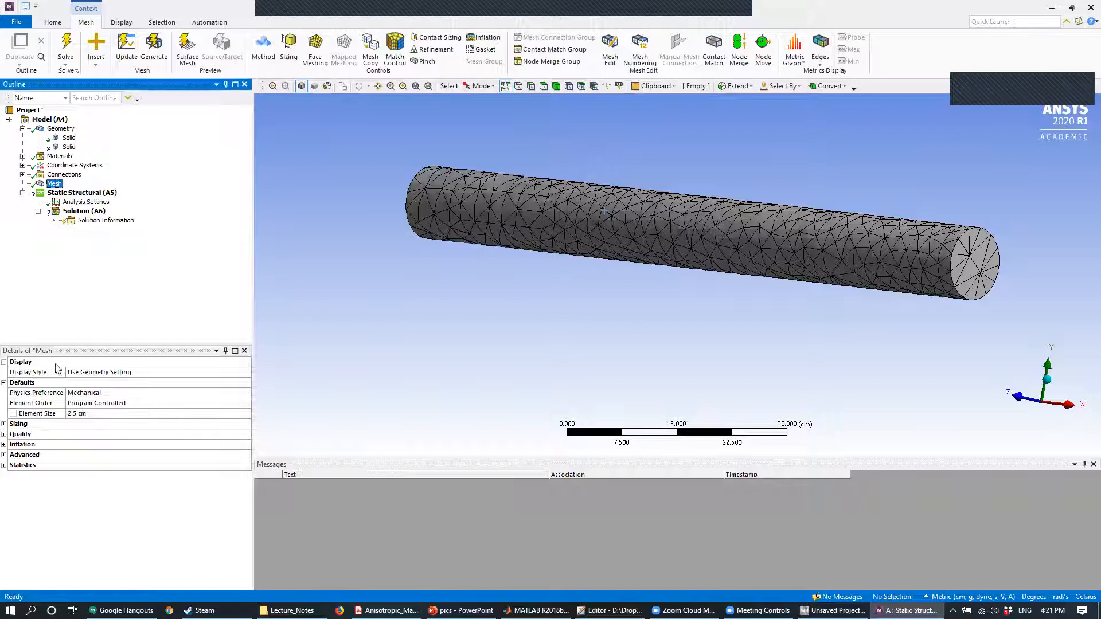
pyautogui.click(88, 410)
pyautogui.write('1')
pyautogui.press('Return')
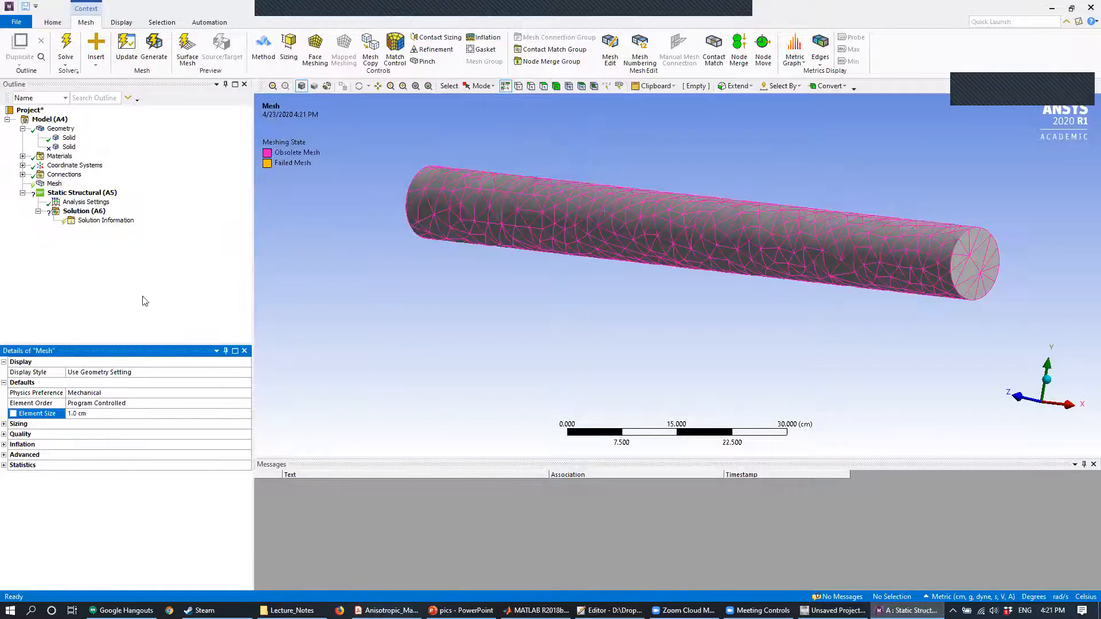
pyautogui.rightClick(55, 184)
pyautogui.click(89, 216)
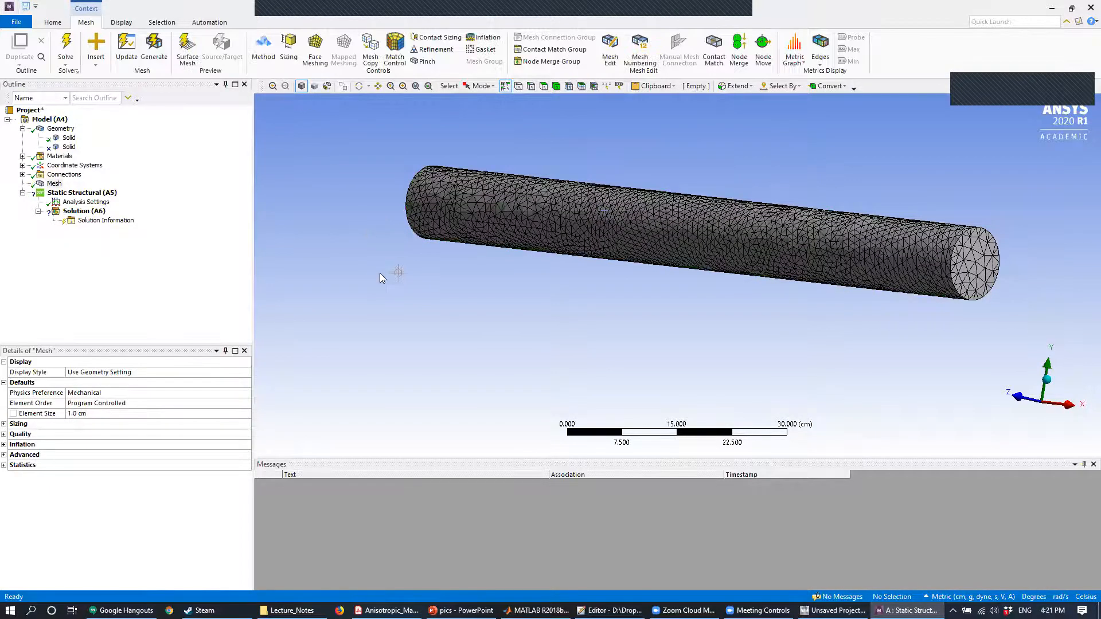
# - Check the mesh statistics for nodes and elements, and examine the mesh around the imprinted patch
pyautogui.click(4, 465)
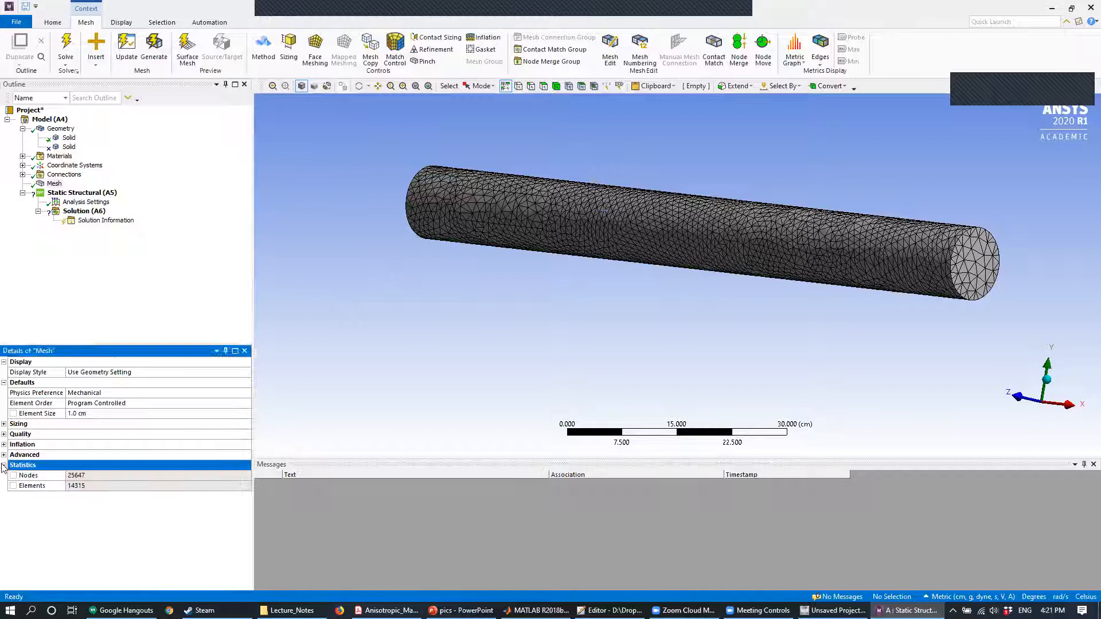
pyautogui.click(79, 479)
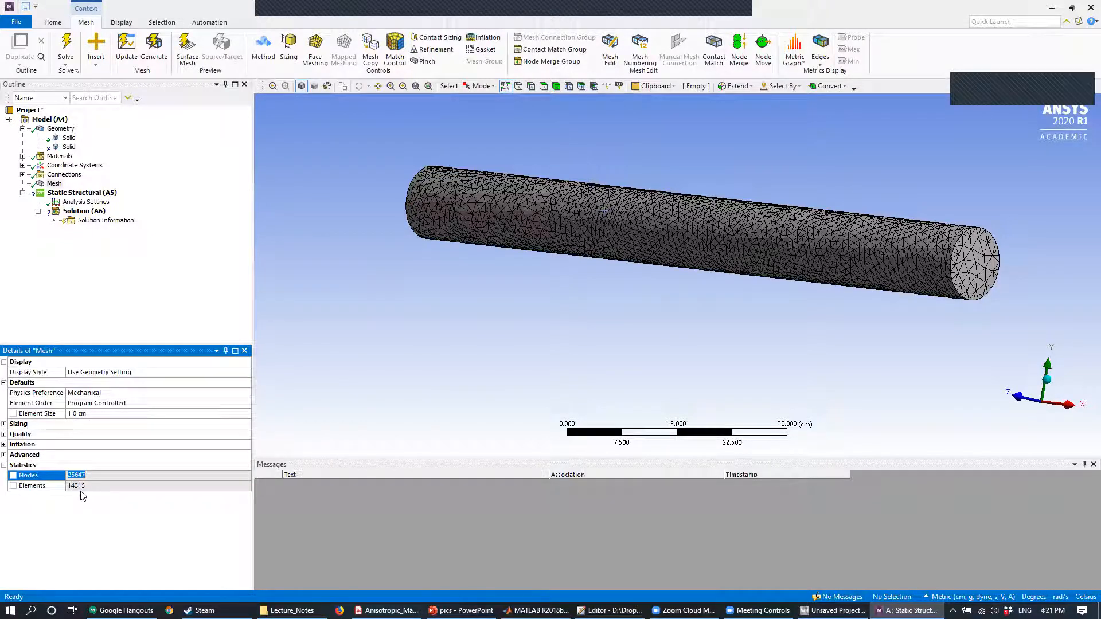
pyautogui.click(86, 487)
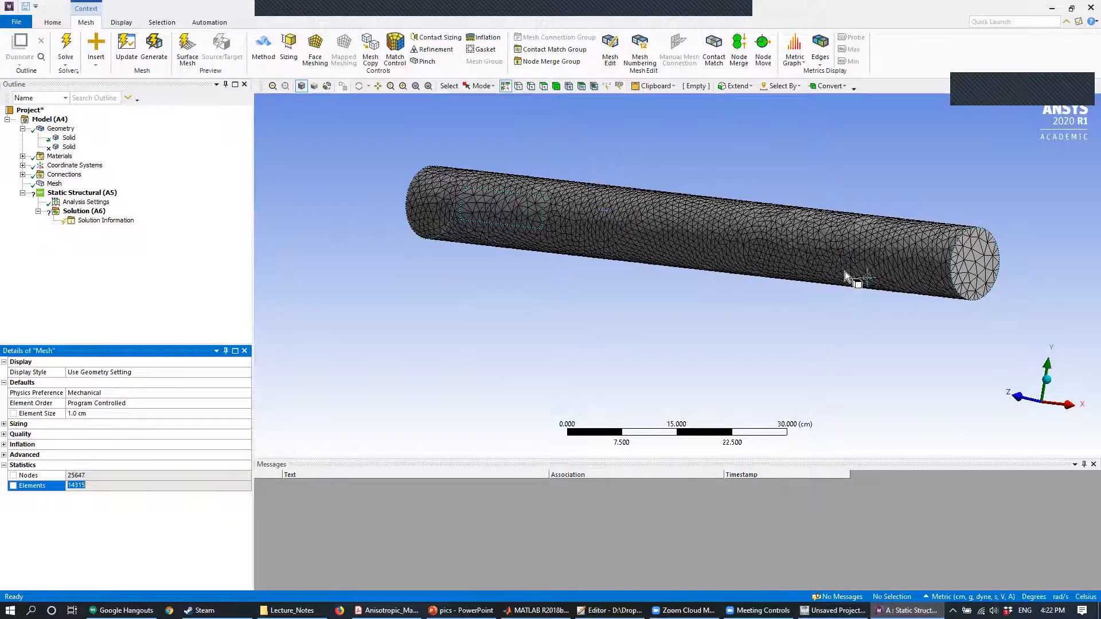
pyautogui.moveTo(760, 165); pyautogui.dragTo(704, 172, button='middle')
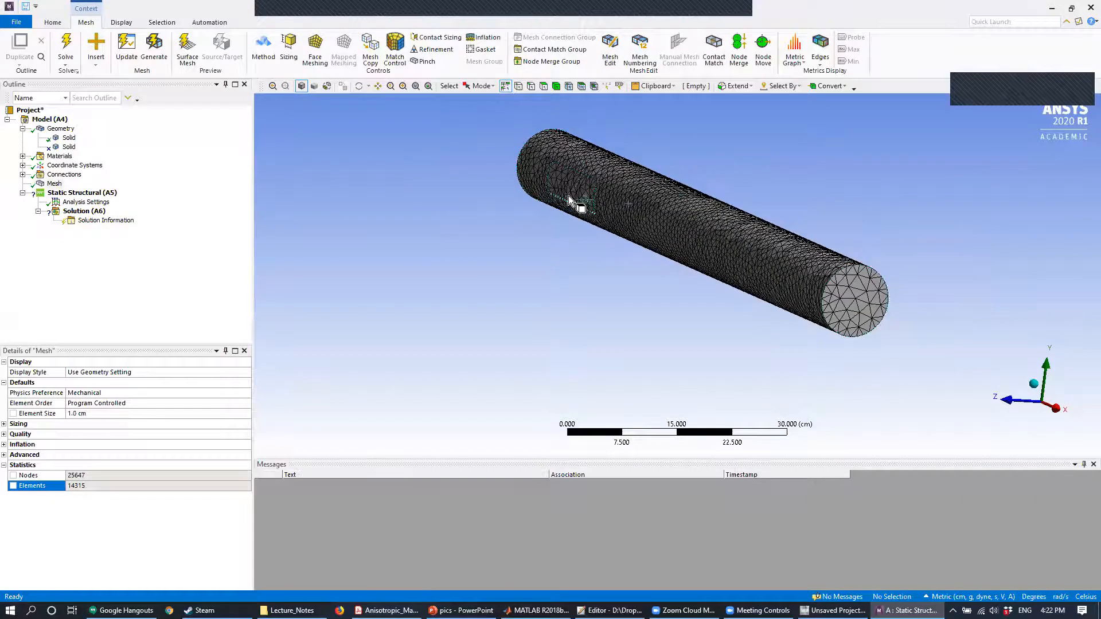
pyautogui.moveTo(638, 169); pyautogui.dragTo(568, 186, button='middle')
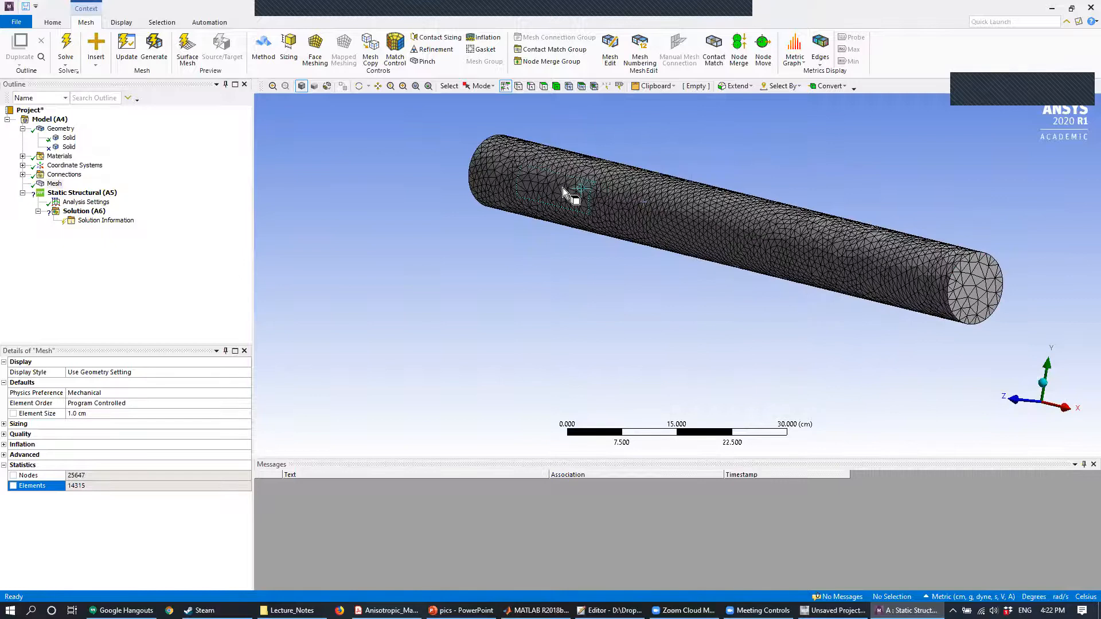
# - Add a Fixed Support to the static structural analysis and scope it to the imprinted patch on the cylinder
pyautogui.scroll(-3, 548, 194)
pyautogui.scroll(7, 548, 194)
pyautogui.keyDown('ctrl'); pyautogui.moveTo(541, 218); pyautogui.dragTo(652, 304, button='middle'); pyautogui.keyUp('ctrl')
pyautogui.click(83, 193)
pyautogui.rightClick(84, 195)
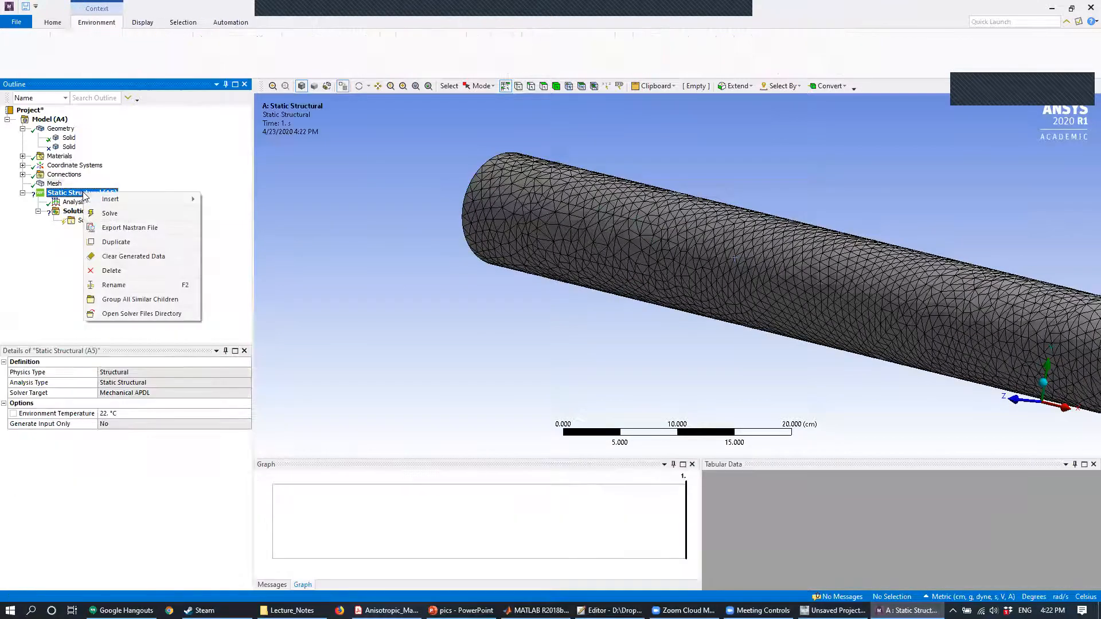
pyautogui.moveTo(111, 202)
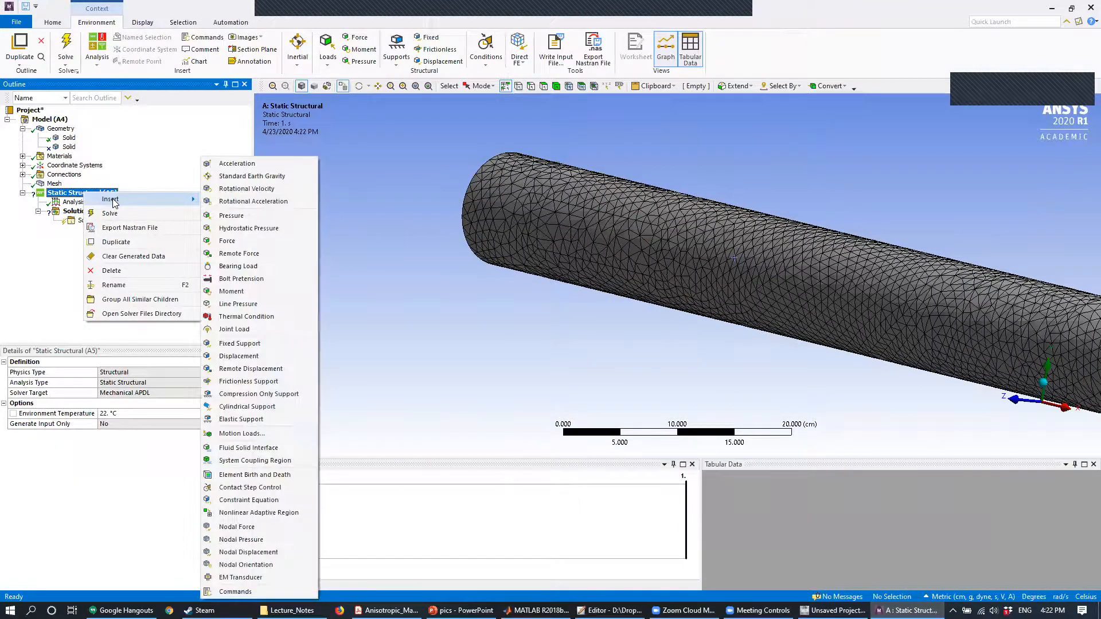
pyautogui.click(236, 344)
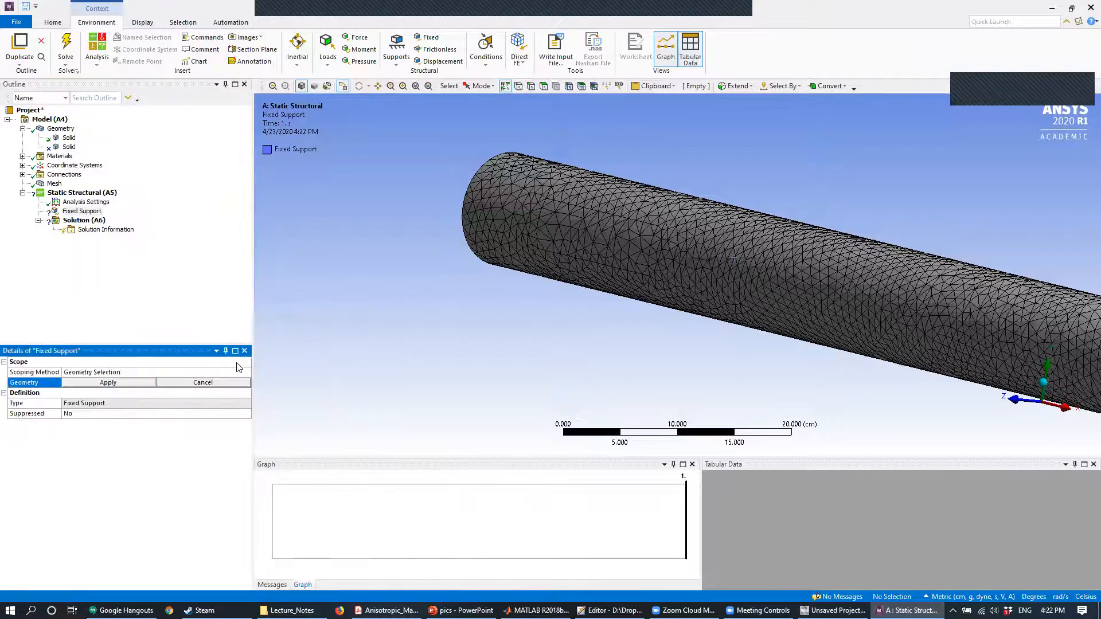
pyautogui.click(592, 226)
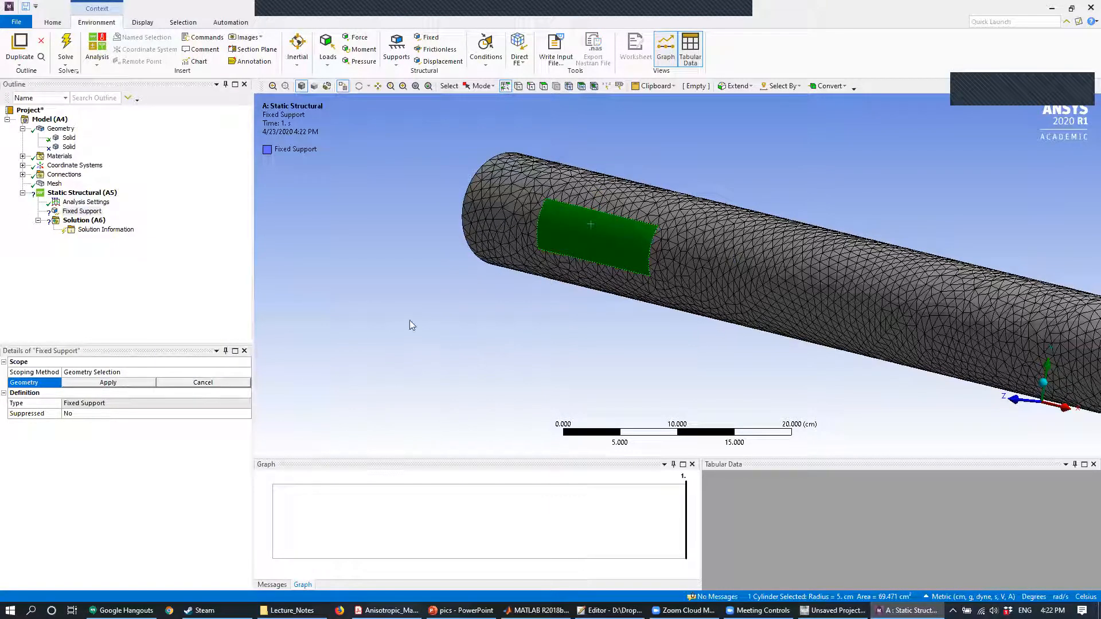
pyautogui.click(109, 383)
# - Add a Force load to the static structural analysis and scope it to the cylinder's circular end face
pyautogui.moveTo(657, 233); pyautogui.dragTo(635, 235, button='middle')
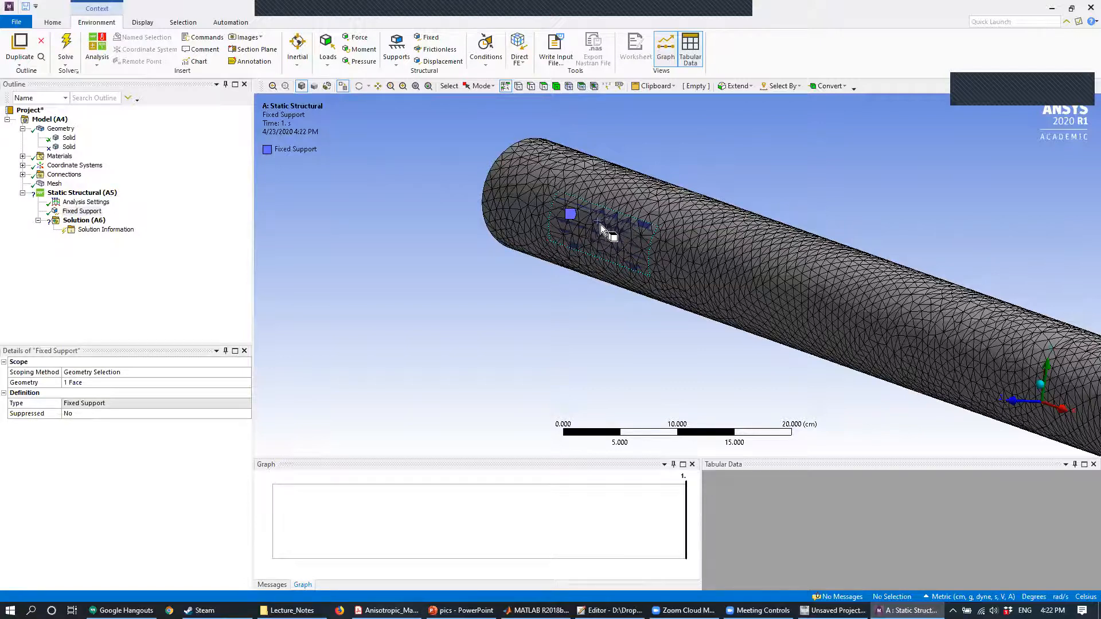
pyautogui.moveTo(625, 245); pyautogui.dragTo(598, 258, button='middle')
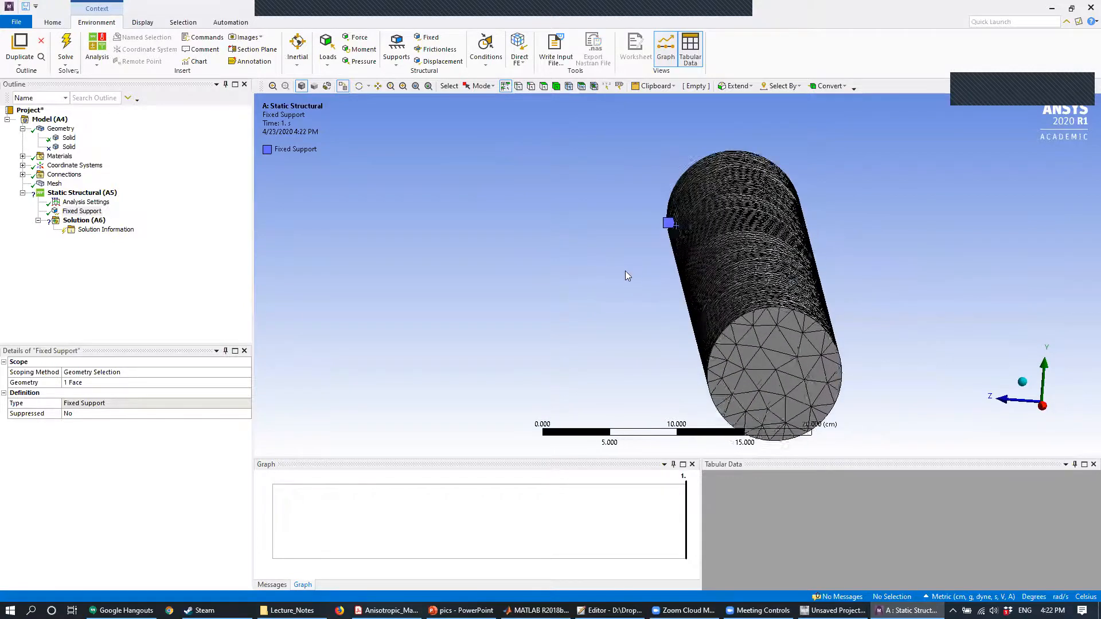
pyautogui.scroll(-2, 625, 271)
pyautogui.rightClick(78, 193)
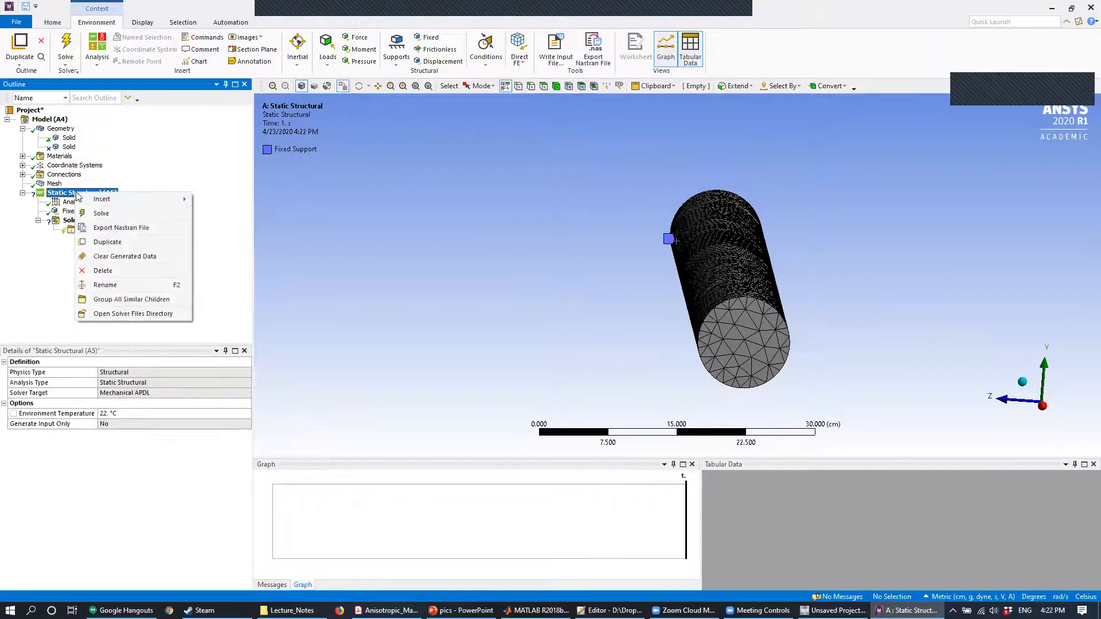
pyautogui.moveTo(106, 201)
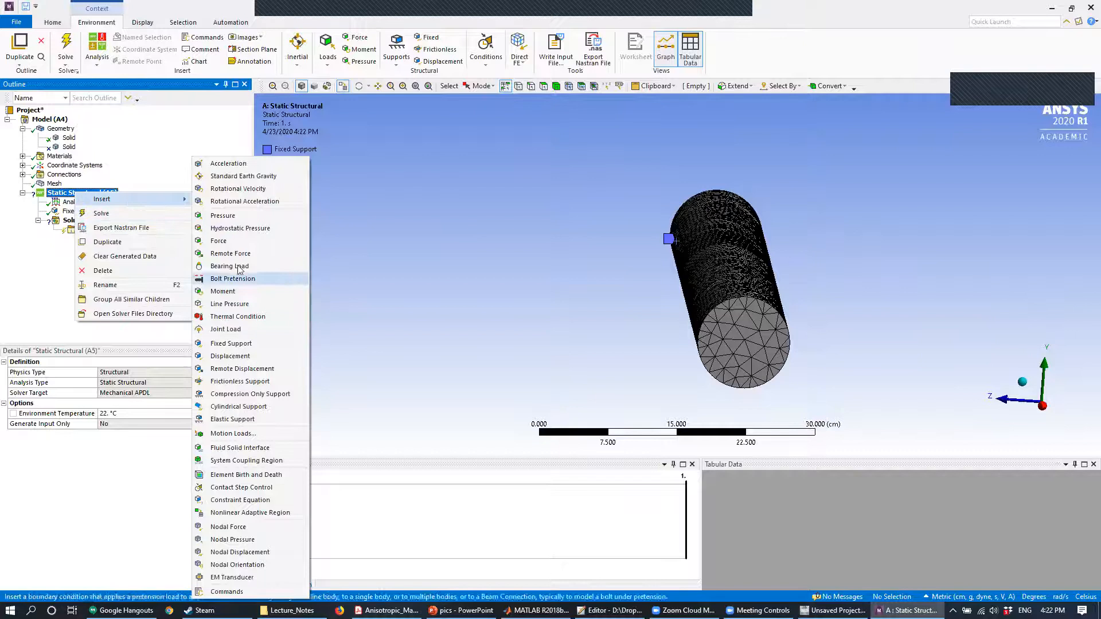
pyautogui.click(230, 241)
pyautogui.click(768, 333)
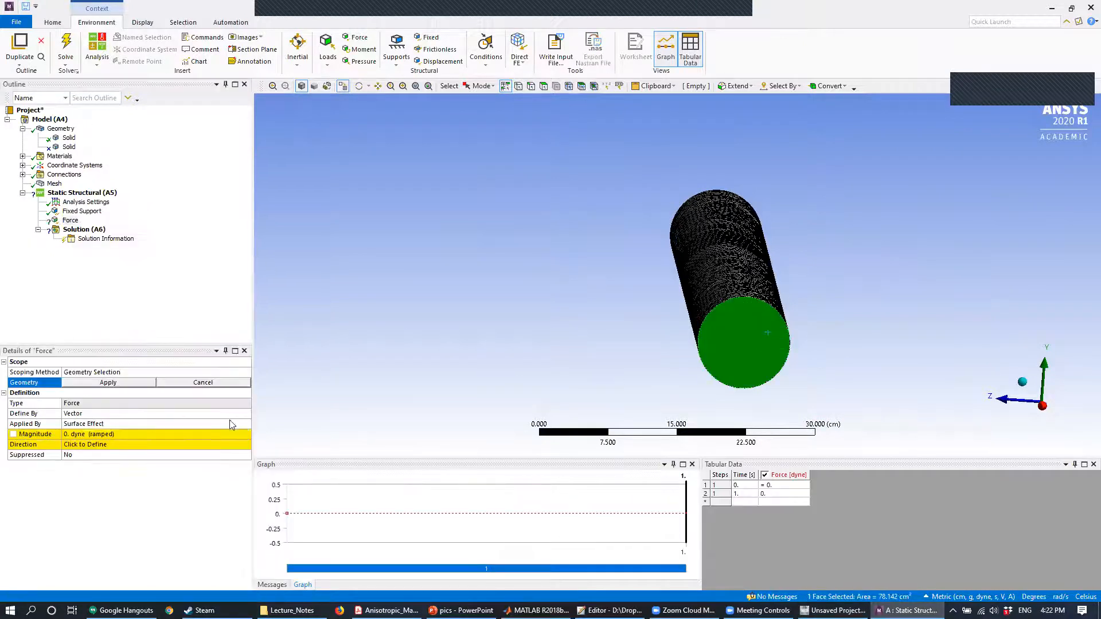
pyautogui.click(110, 383)
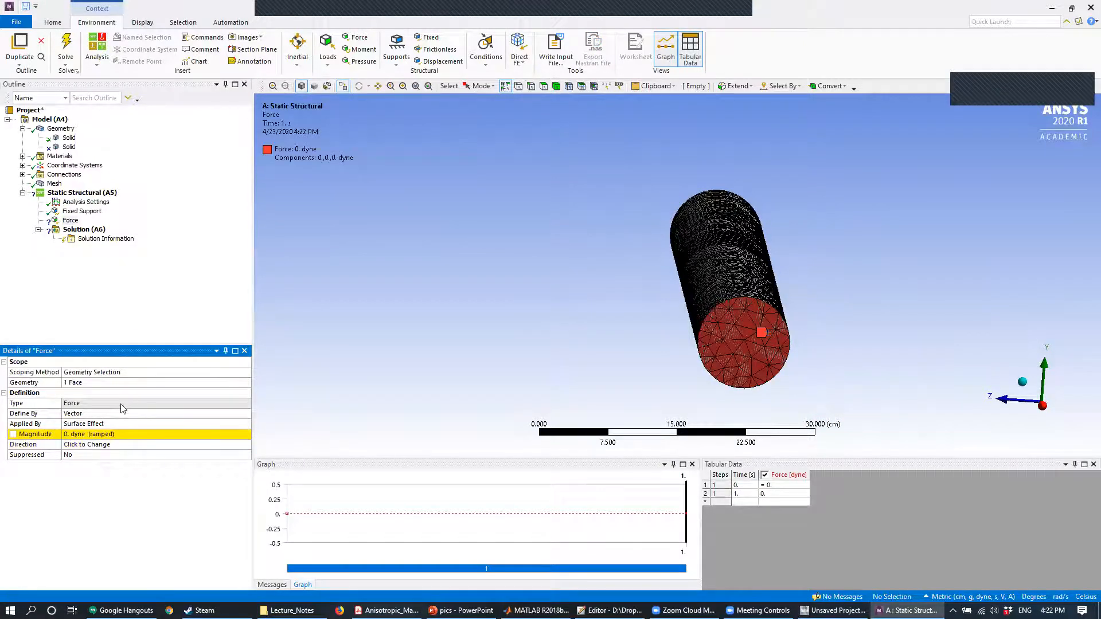
# - Define the force on the end face by components instead of by vector
pyautogui.click(241, 423)
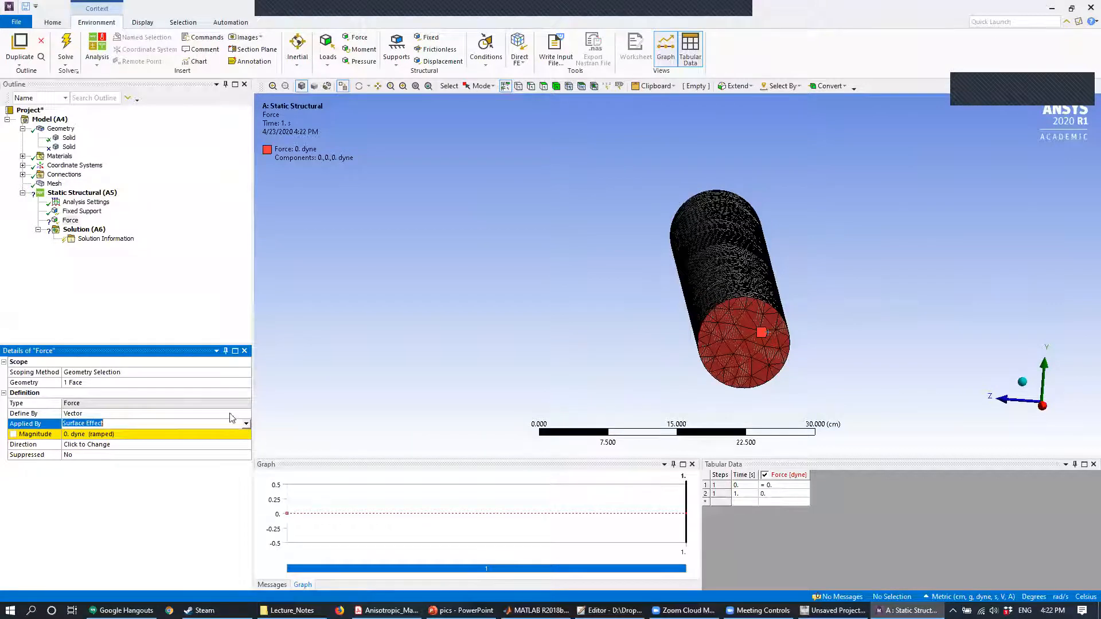
pyautogui.click(231, 413)
pyautogui.click(245, 413)
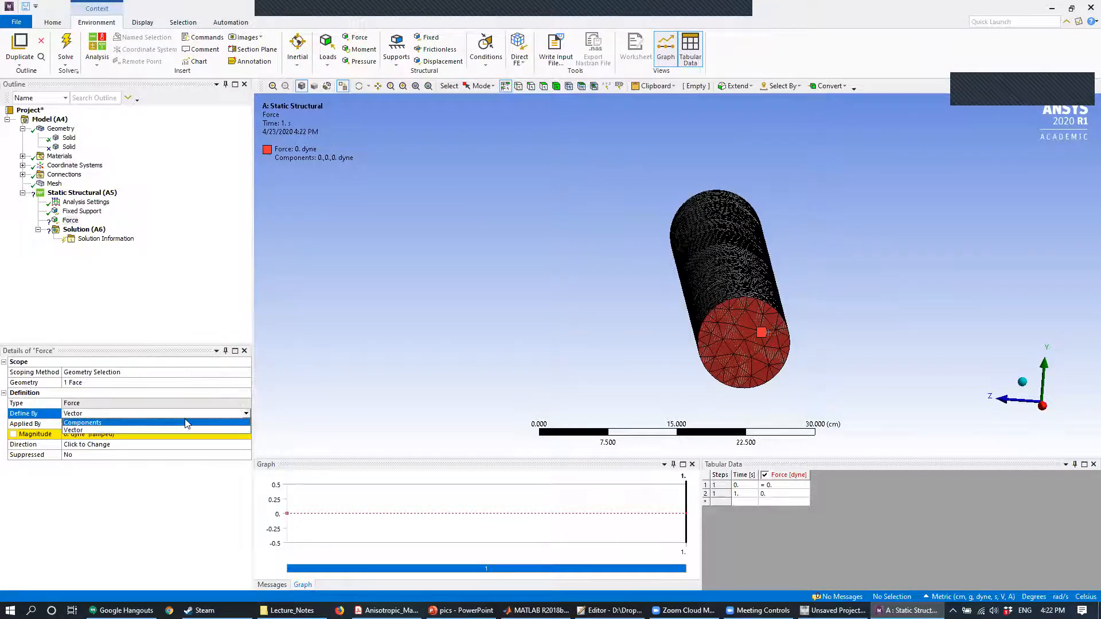
pyautogui.click(186, 422)
pyautogui.click(68, 42)
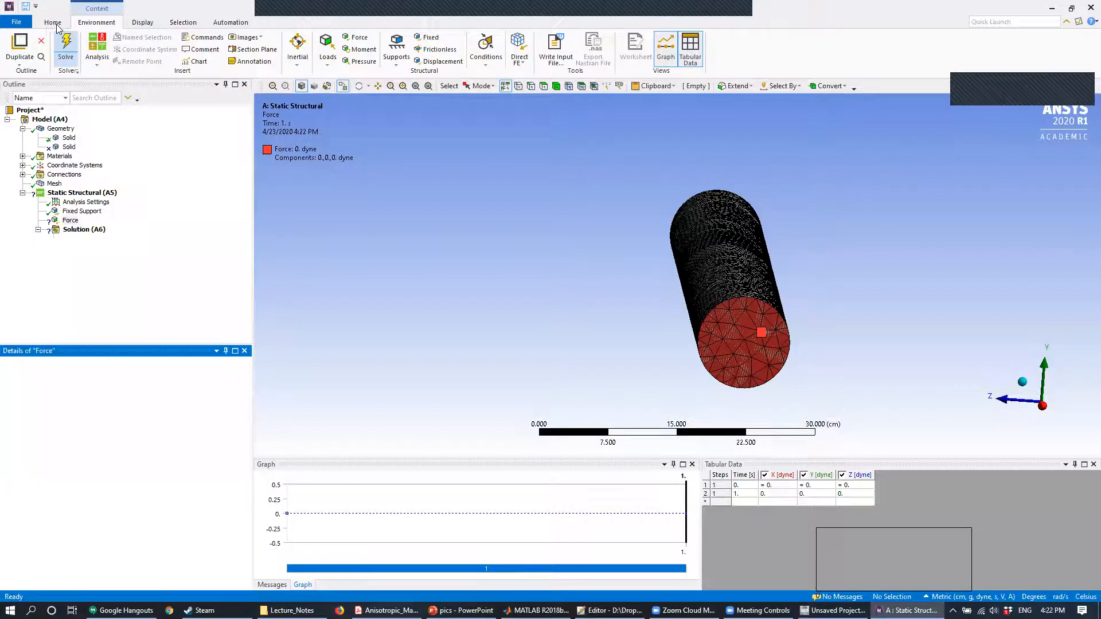
# - Switch the unit system to Metric (mm, kg, N, s, mV, mA) and return to the Force load
pyautogui.click(53, 23)
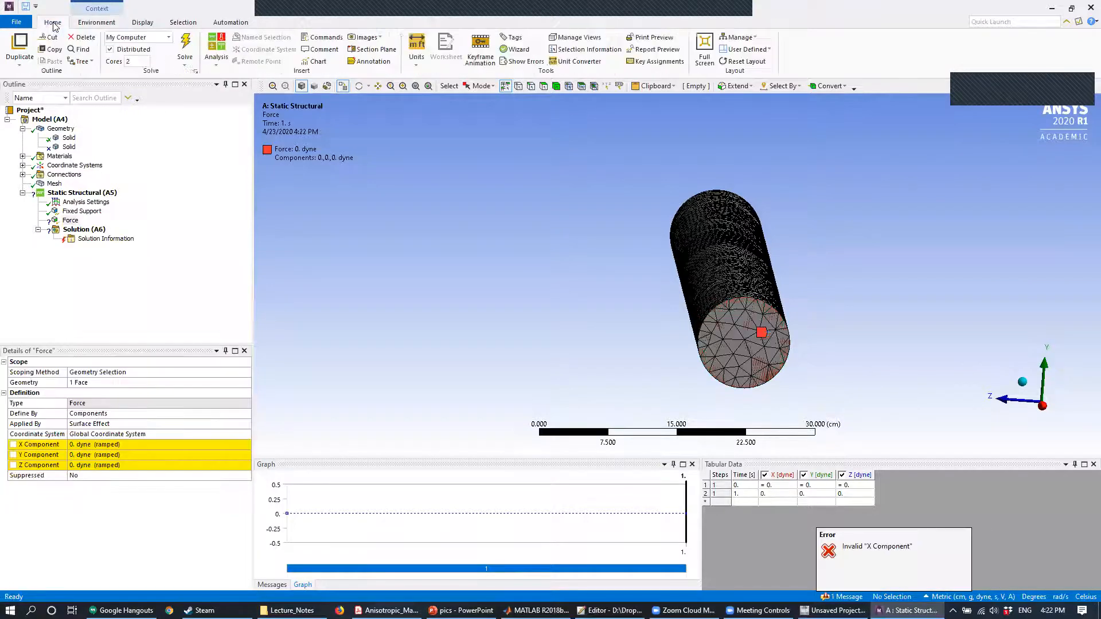
pyautogui.click(413, 44)
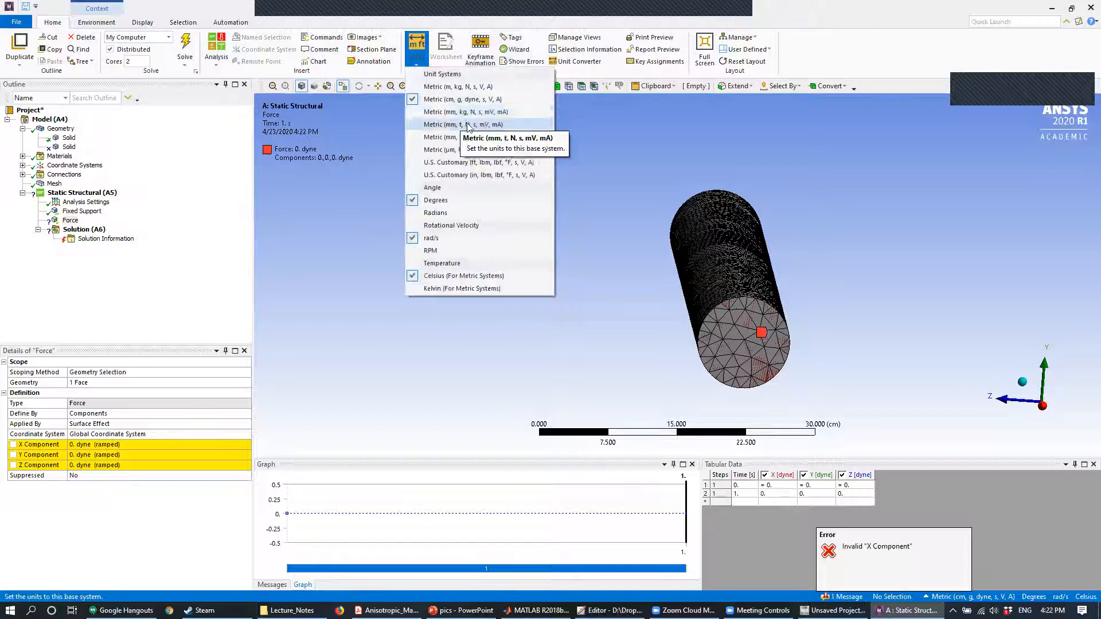
pyautogui.click(490, 112)
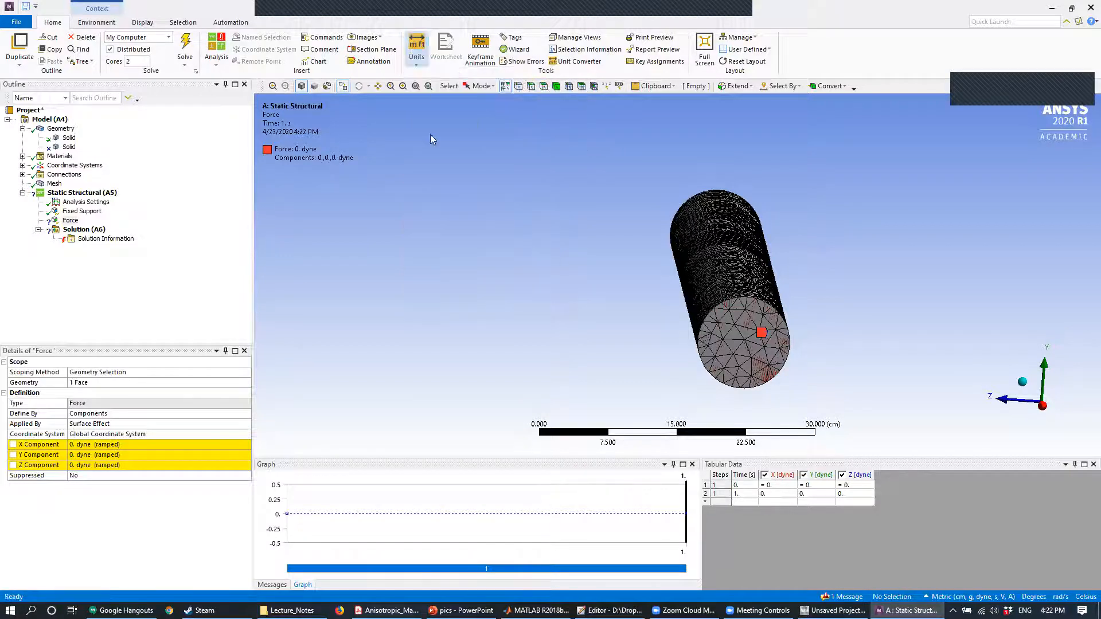
pyautogui.click(71, 221)
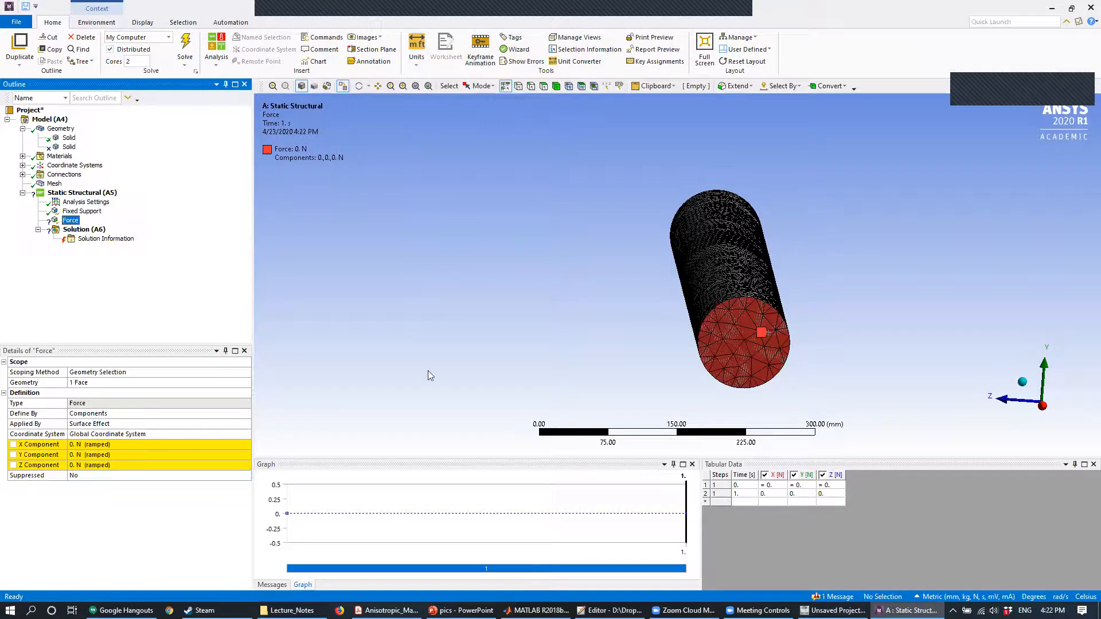
# - Set the force's X component to 10000 N and check its direction relative to the imprinted patch
pyautogui.moveTo(545, 327); pyautogui.dragTo(507, 293, button='middle')
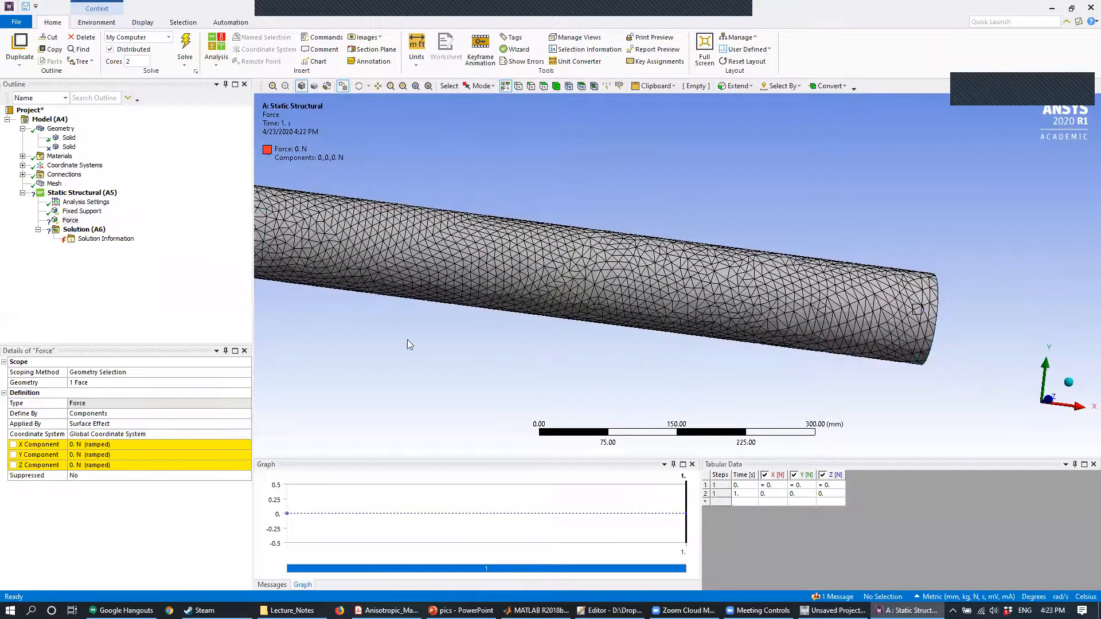
pyautogui.click(118, 445)
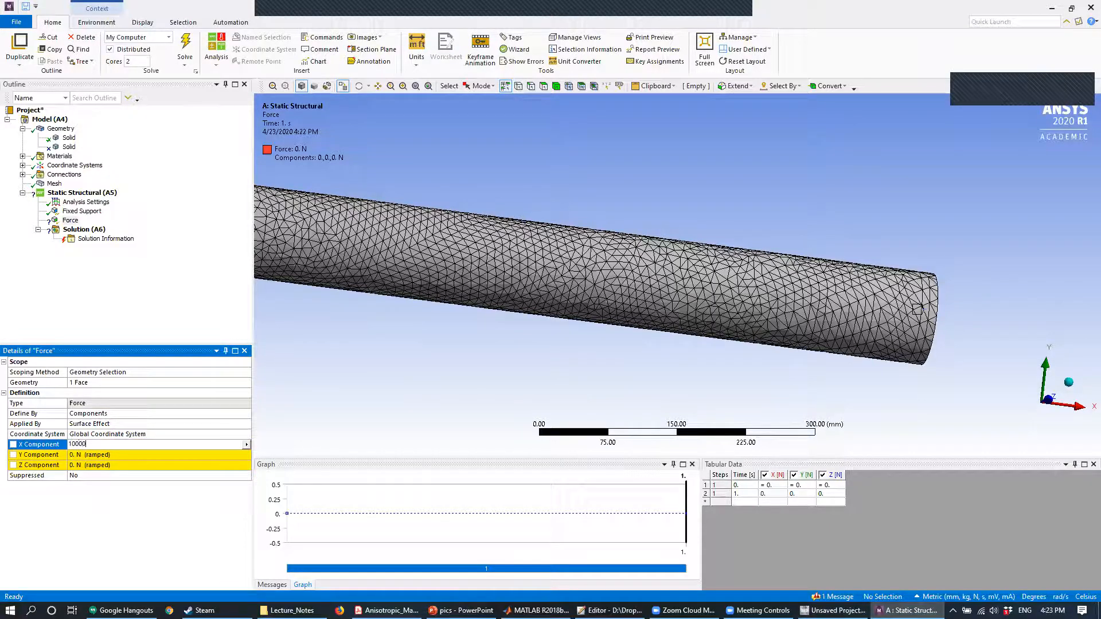
pyautogui.press('Return')
pyautogui.scroll(-1, 734, 255)
pyautogui.scroll(-2, 734, 254)
pyautogui.moveTo(694, 217); pyautogui.dragTo(568, 256, button='middle')
pyautogui.keyDown('ctrl'); pyautogui.moveTo(521, 168); pyautogui.dragTo(652, 183, button='middle'); pyautogui.keyUp('ctrl')
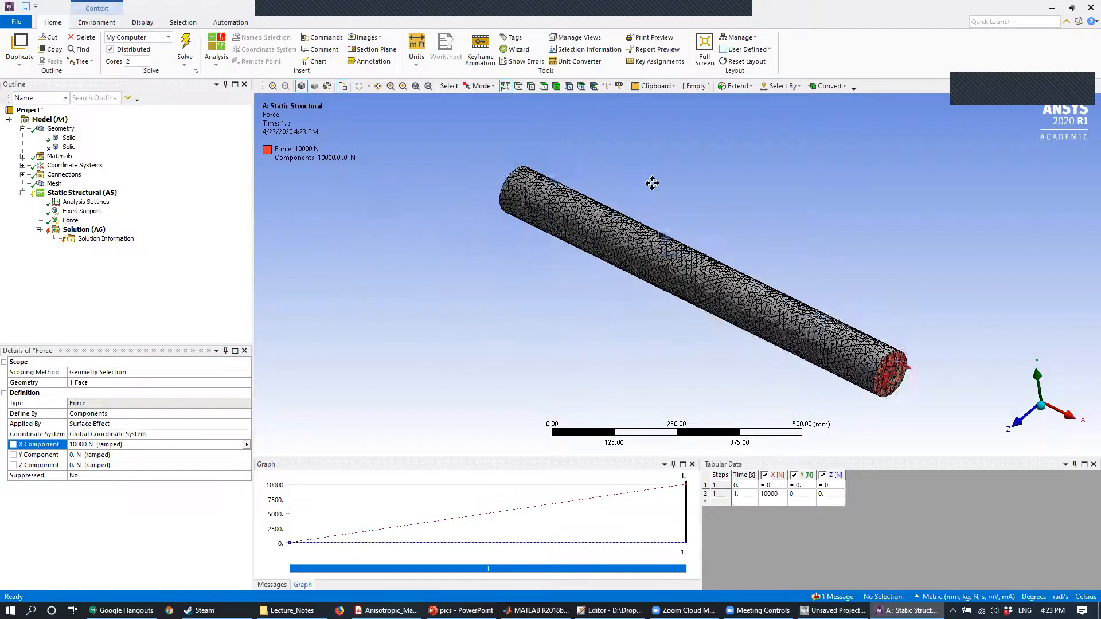
pyautogui.scroll(2, 553, 241)
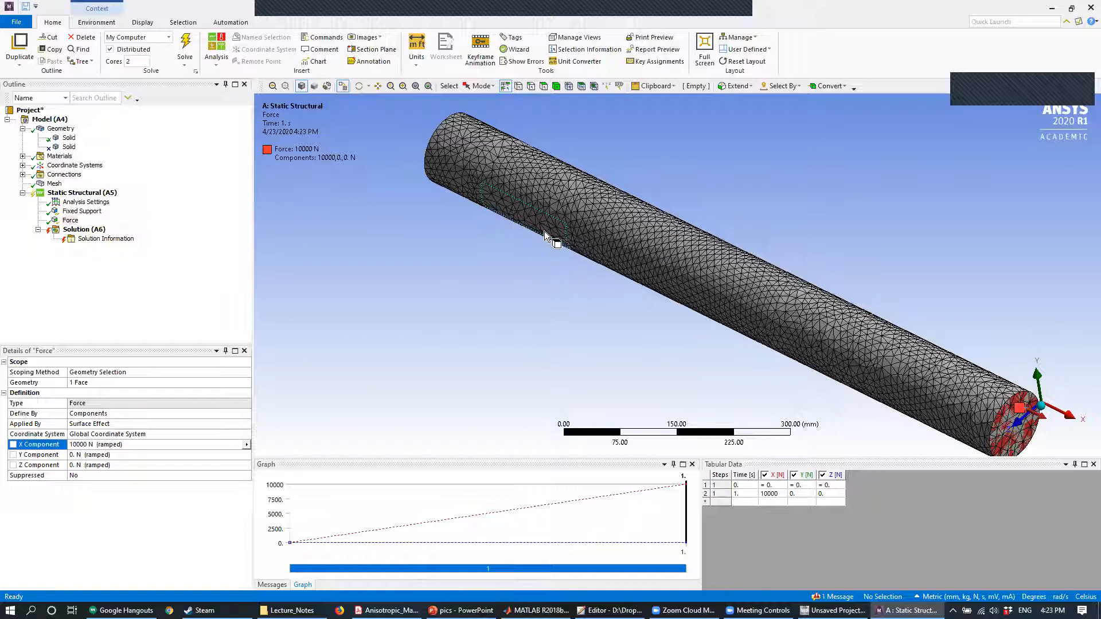
pyautogui.click(528, 224)
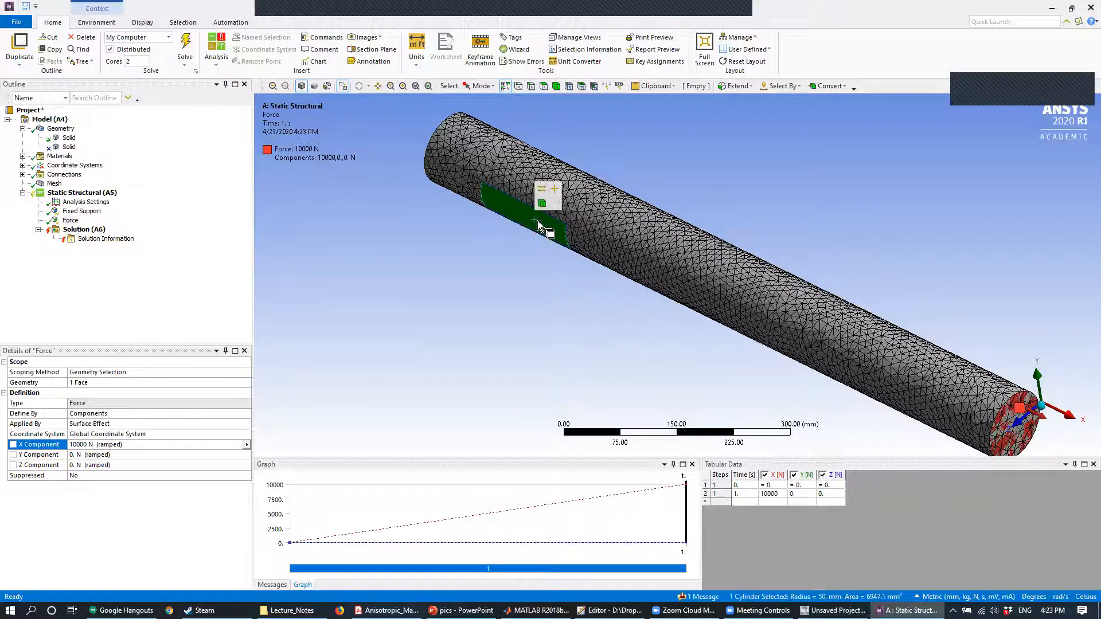
pyautogui.click(866, 229)
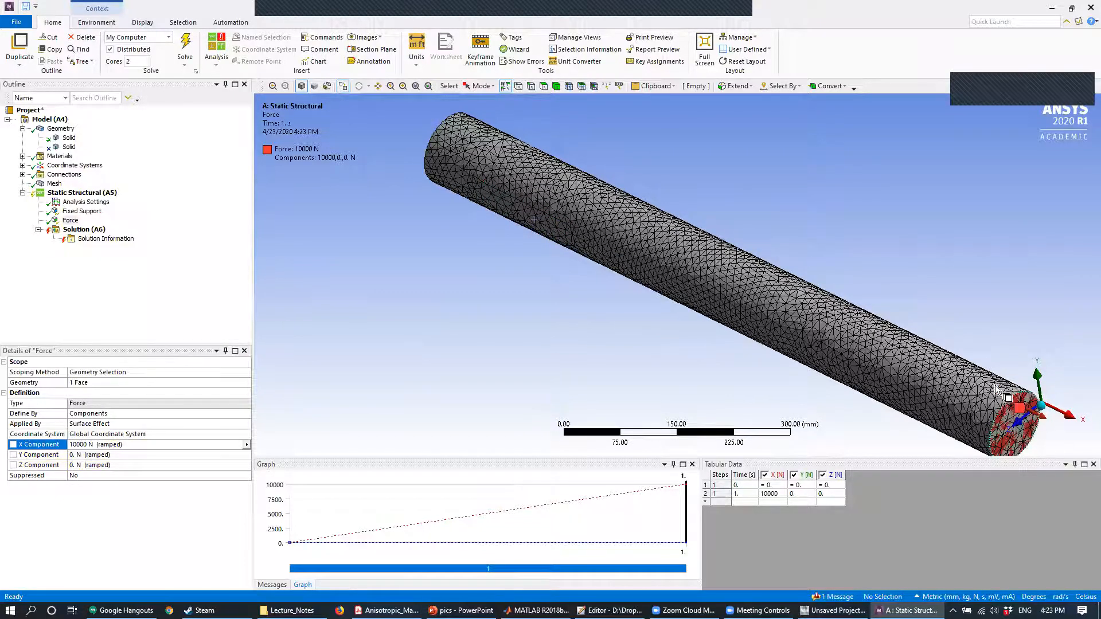
# - Add a Total Deformation result to the static structural solution
pyautogui.rightClick(78, 233)
pyautogui.moveTo(115, 237)
pyautogui.moveTo(247, 238)
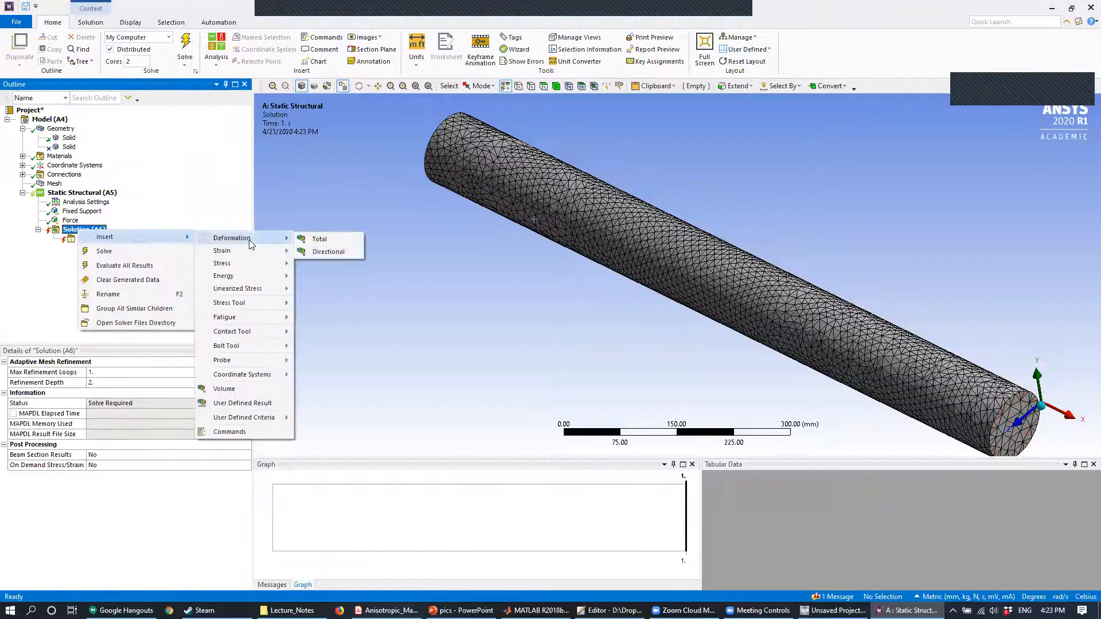
pyautogui.click(319, 240)
# - Add an Equivalent Elastic Strain result to the solution and solve the analysis
pyautogui.rightClick(102, 233)
pyautogui.moveTo(173, 238)
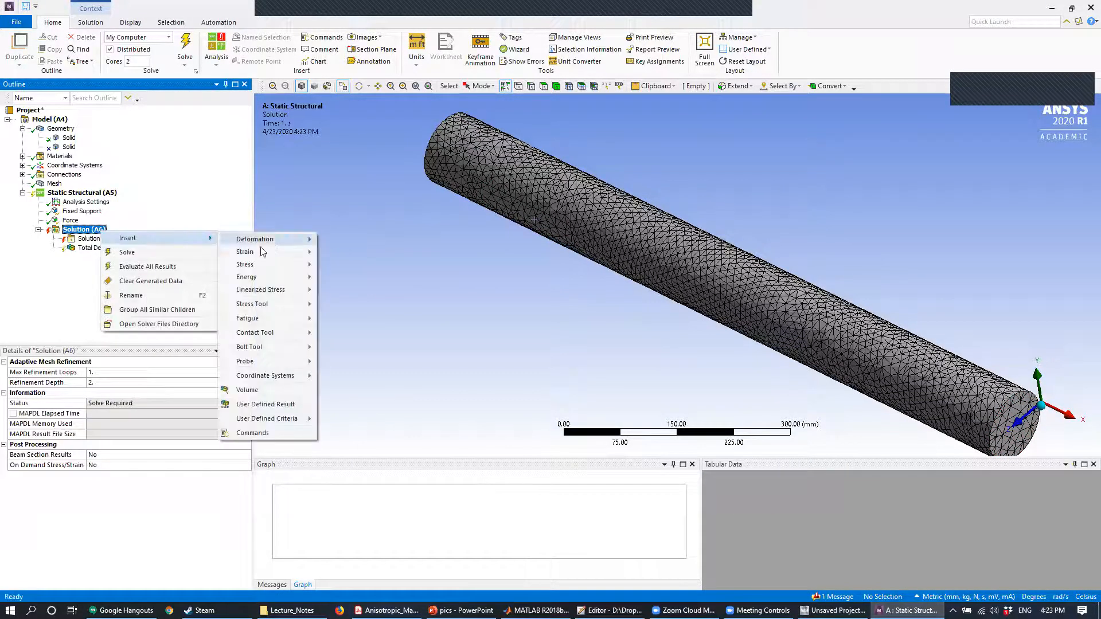
pyautogui.moveTo(262, 252)
pyautogui.click(356, 250)
pyautogui.click(185, 49)
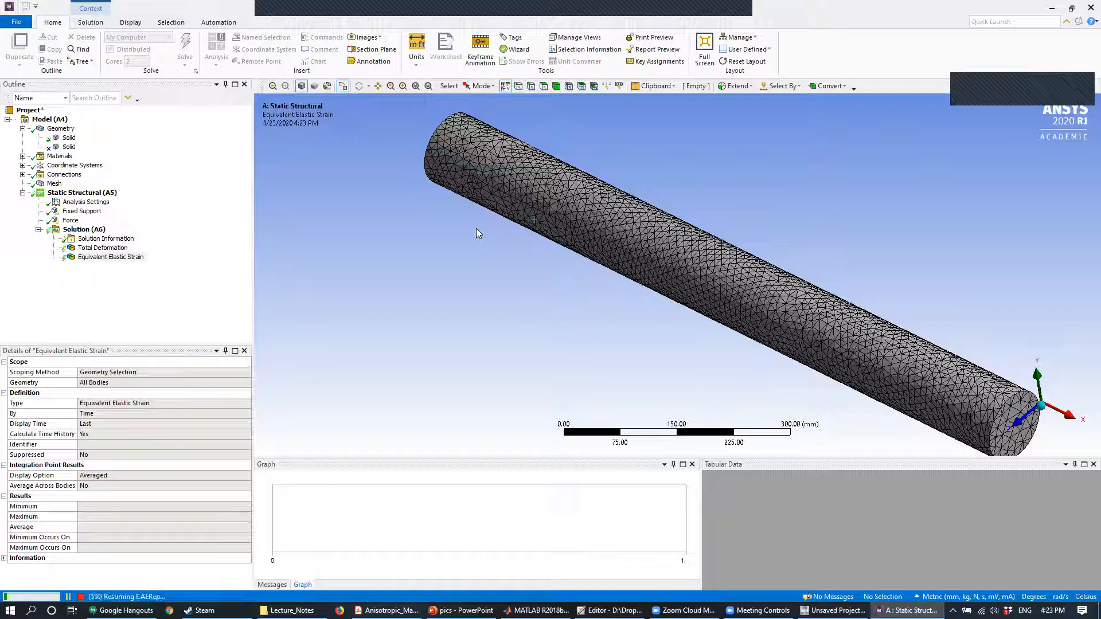
# - Examine the Total Deformation result along the cylinder, and play and stop its animation
pyautogui.click(103, 248)
pyautogui.moveTo(609, 226); pyautogui.dragTo(585, 225)
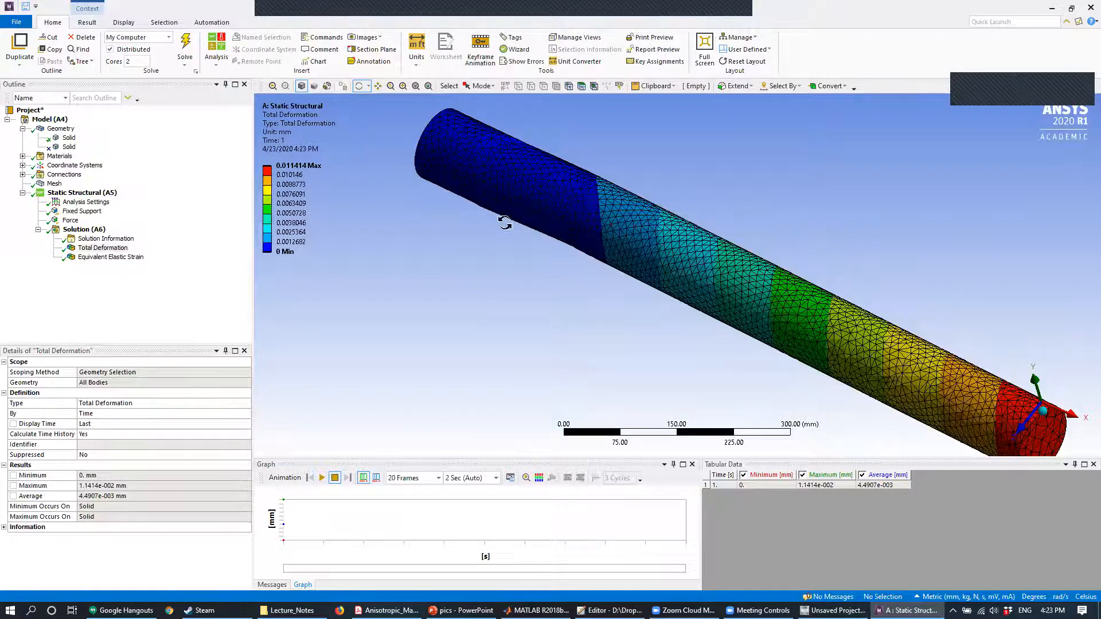
pyautogui.moveTo(640, 224); pyautogui.dragTo(941, 395)
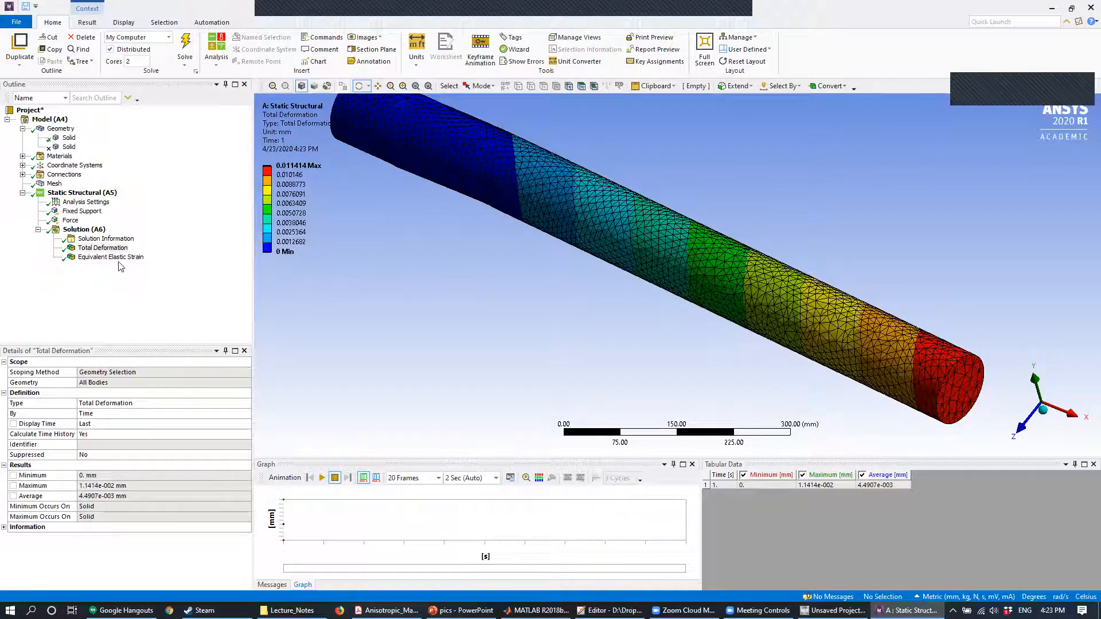
pyautogui.click(323, 478)
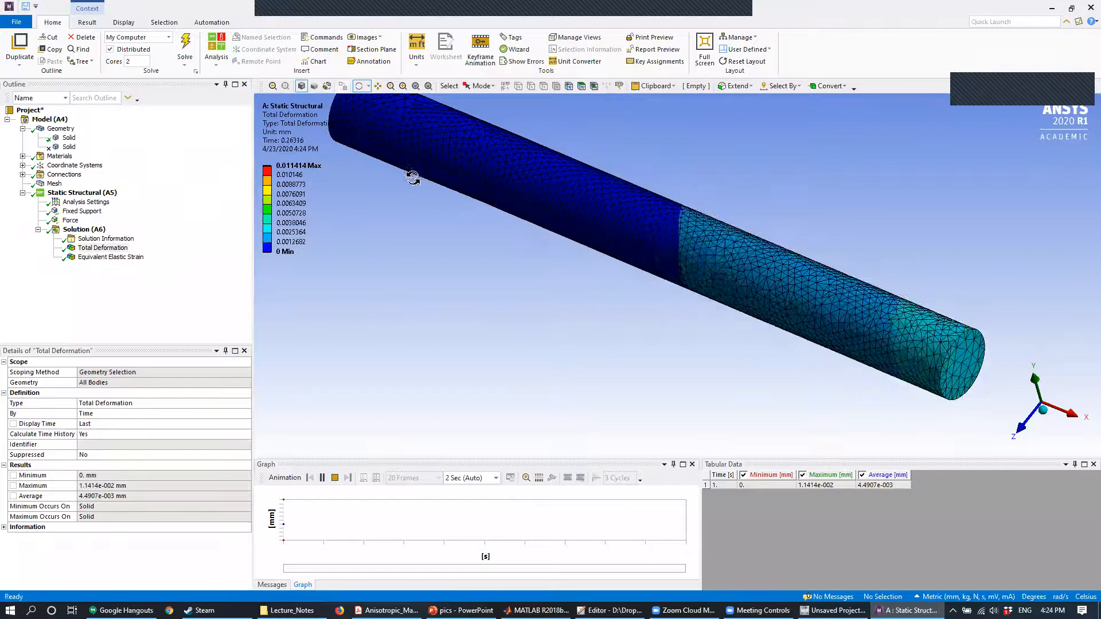
pyautogui.click(335, 480)
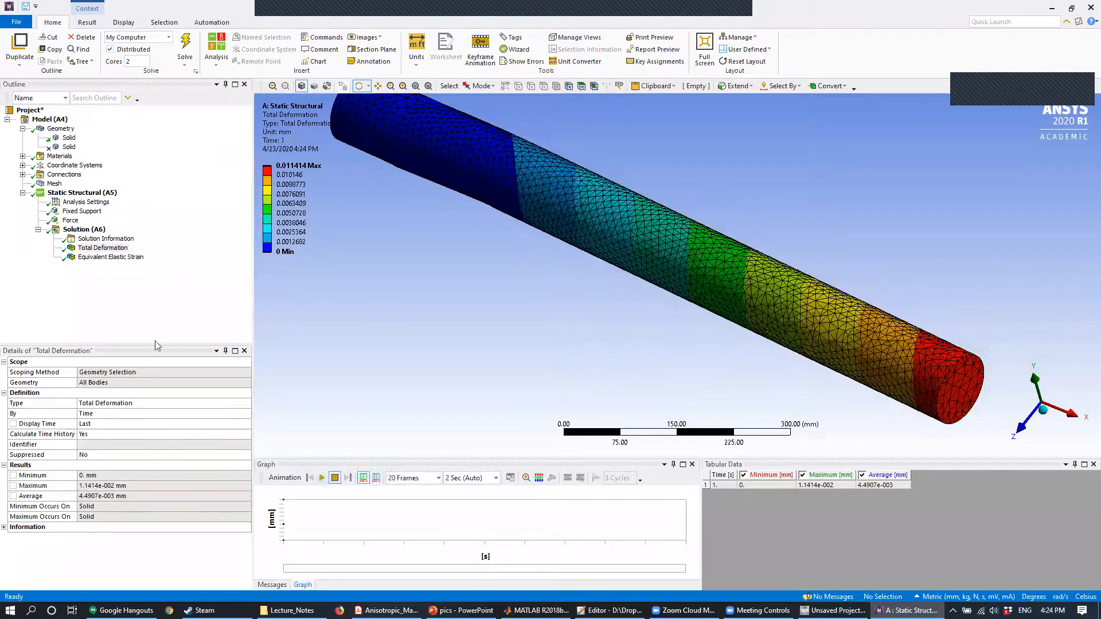
# - Examine the Equivalent Elastic Strain distribution around the imprinted patch from several angles
pyautogui.click(97, 258)
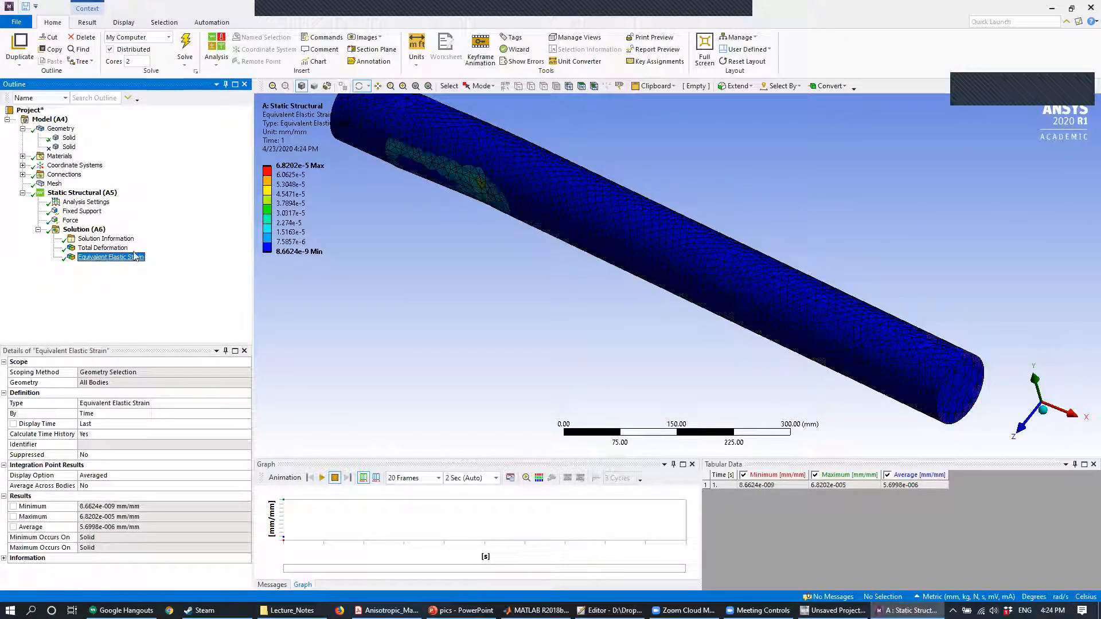
pyautogui.moveTo(579, 225); pyautogui.dragTo(563, 209)
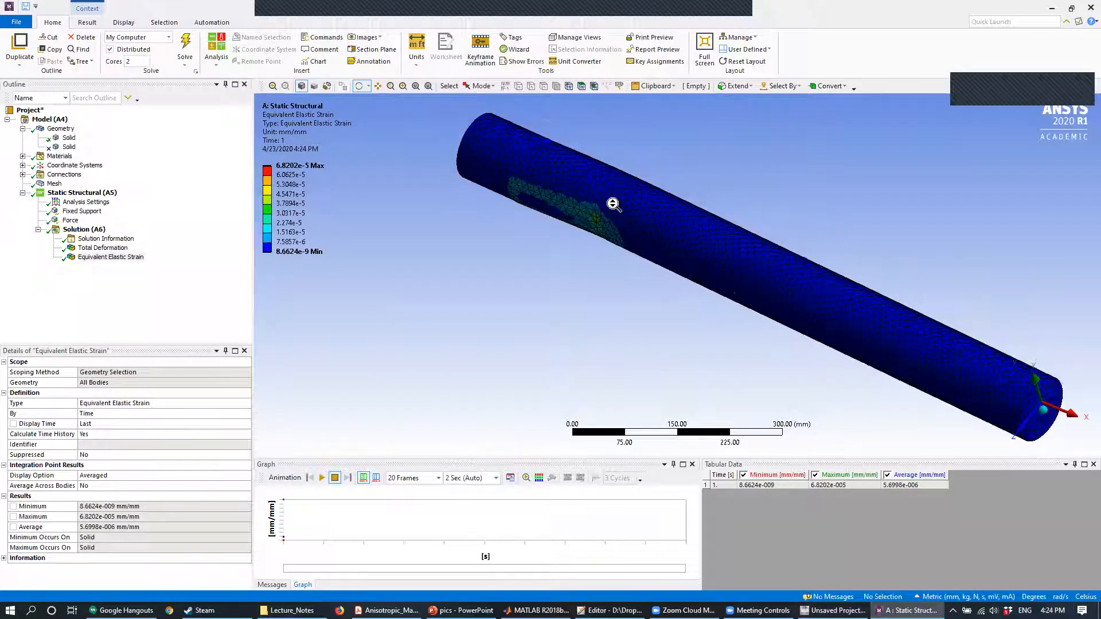
pyautogui.scroll(5, 617, 209)
pyautogui.moveTo(597, 214); pyautogui.dragTo(764, 210)
pyautogui.moveTo(689, 289); pyautogui.dragTo(686, 229)
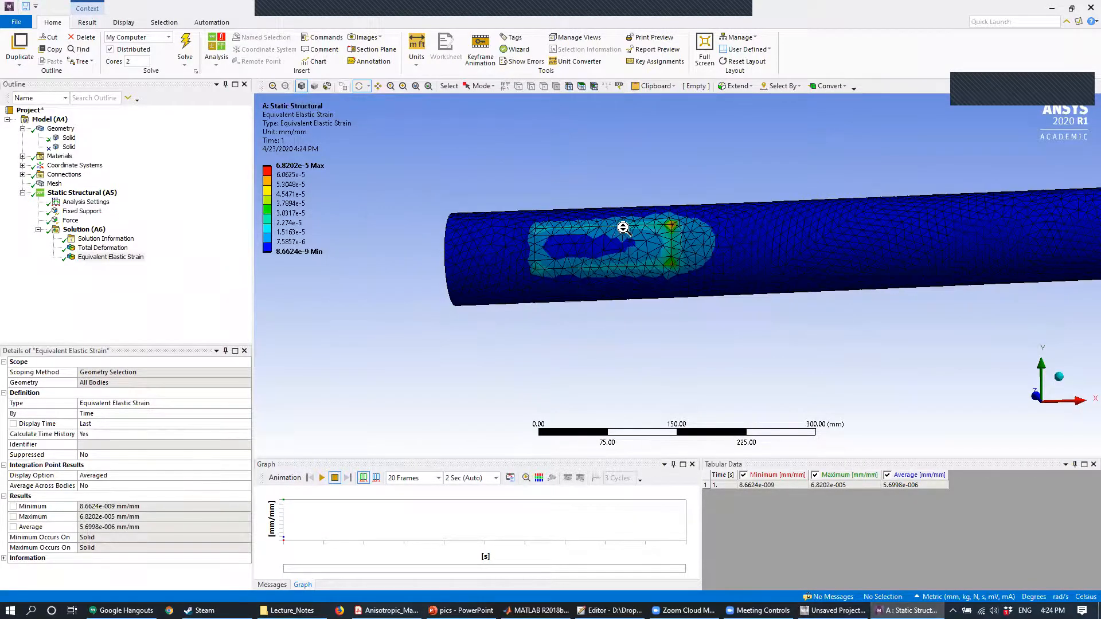
pyautogui.scroll(5, 620, 227)
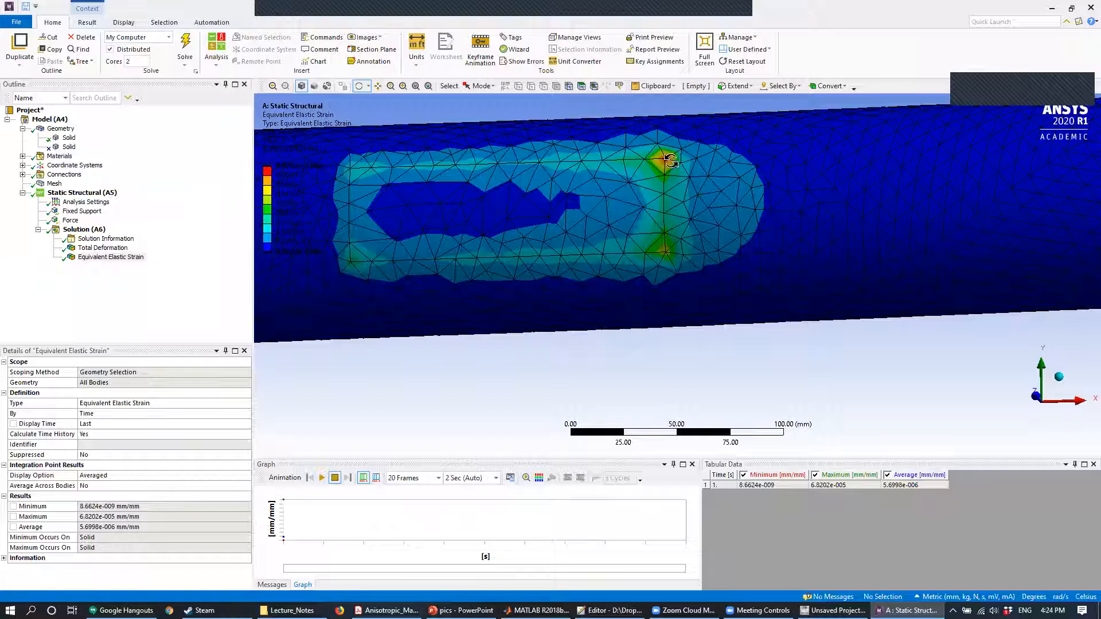
pyautogui.moveTo(688, 176); pyautogui.dragTo(714, 294)
pyautogui.scroll(-5, 713, 293)
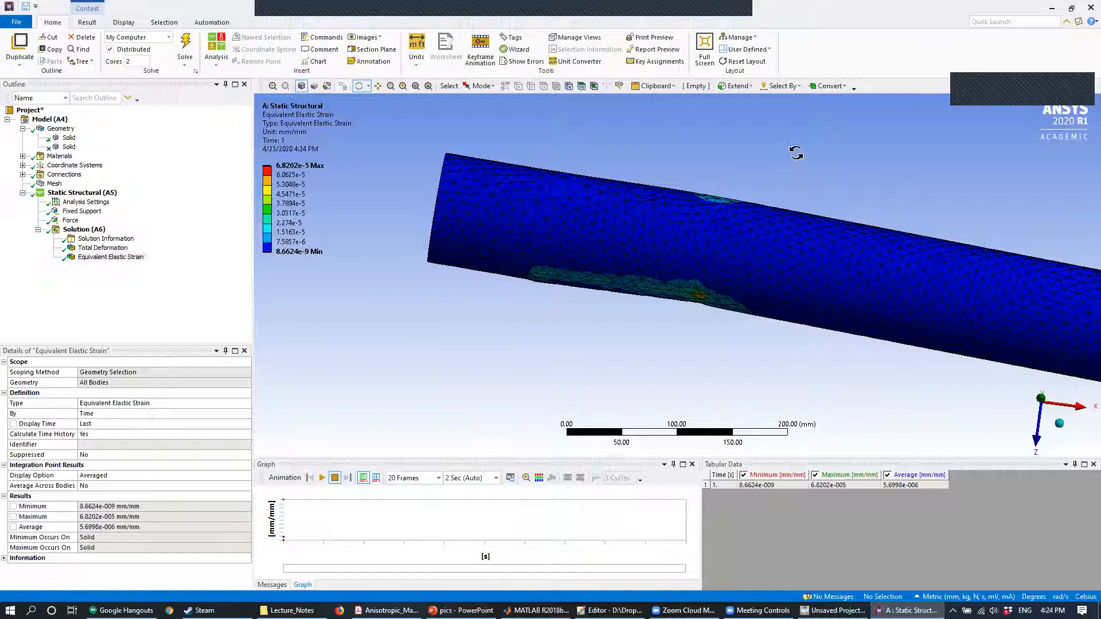
pyautogui.keyDown('ctrl'); pyautogui.moveTo(809, 214); pyautogui.dragTo(626, 199, button='middle'); pyautogui.keyUp('ctrl')
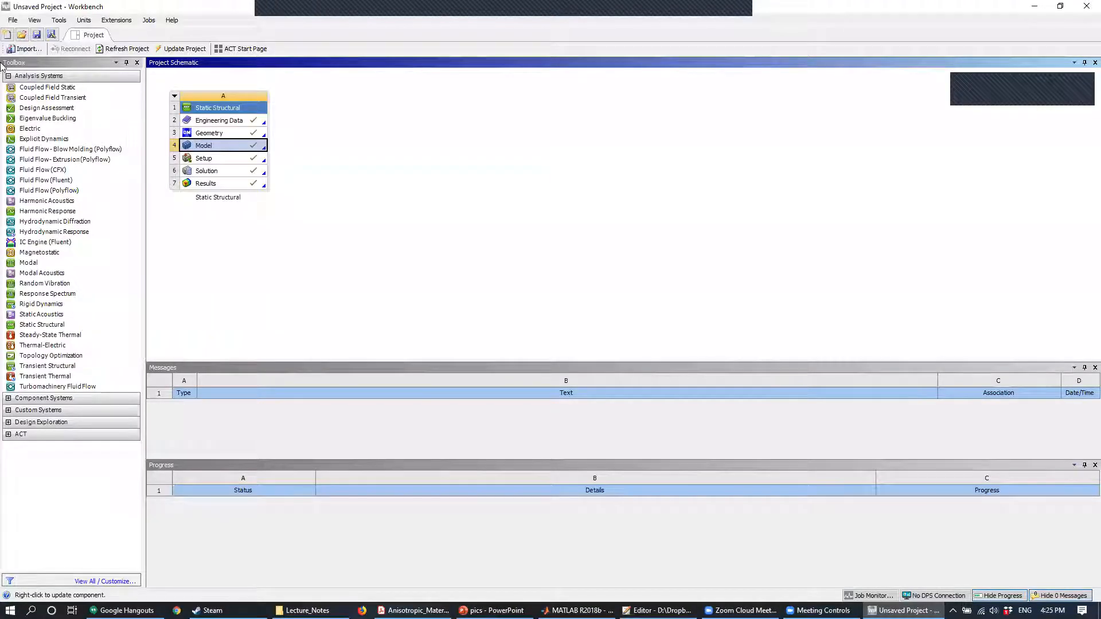
# - Start a new Workbench project without saving the current one, and add a Static Structural system to the schematic
pyautogui.click(7, 35)
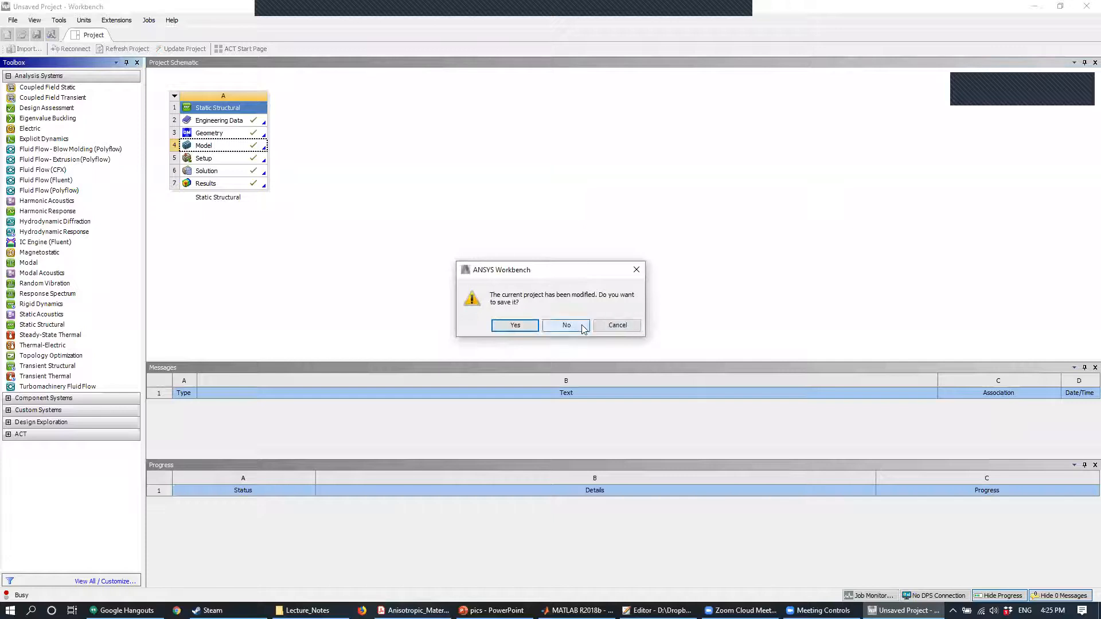
pyautogui.click(583, 327)
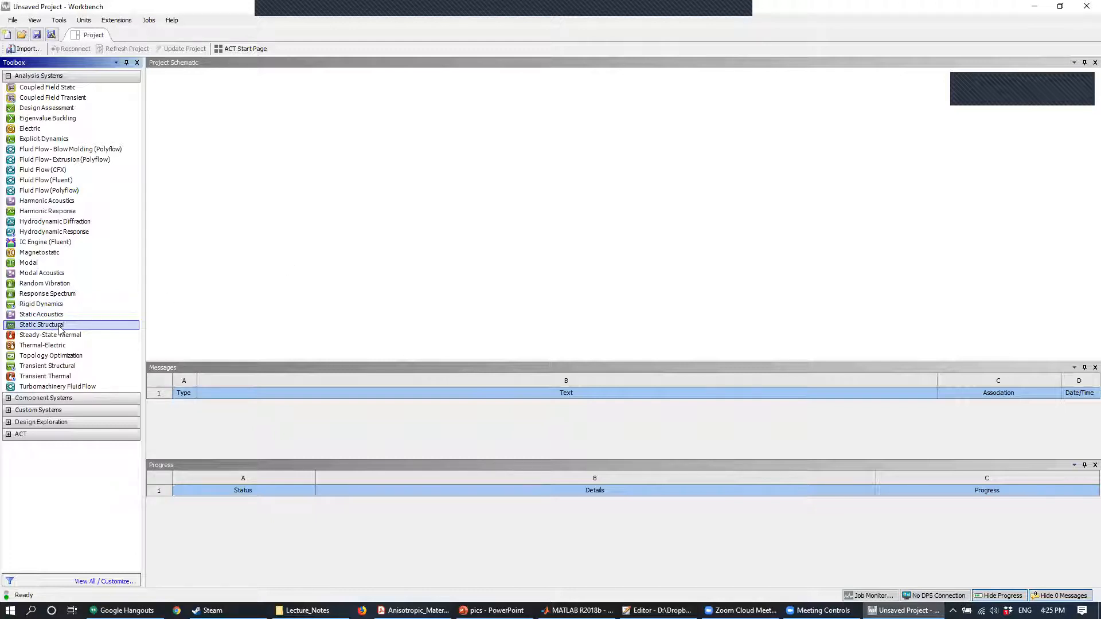
pyautogui.moveTo(59, 329); pyautogui.dragTo(209, 136)
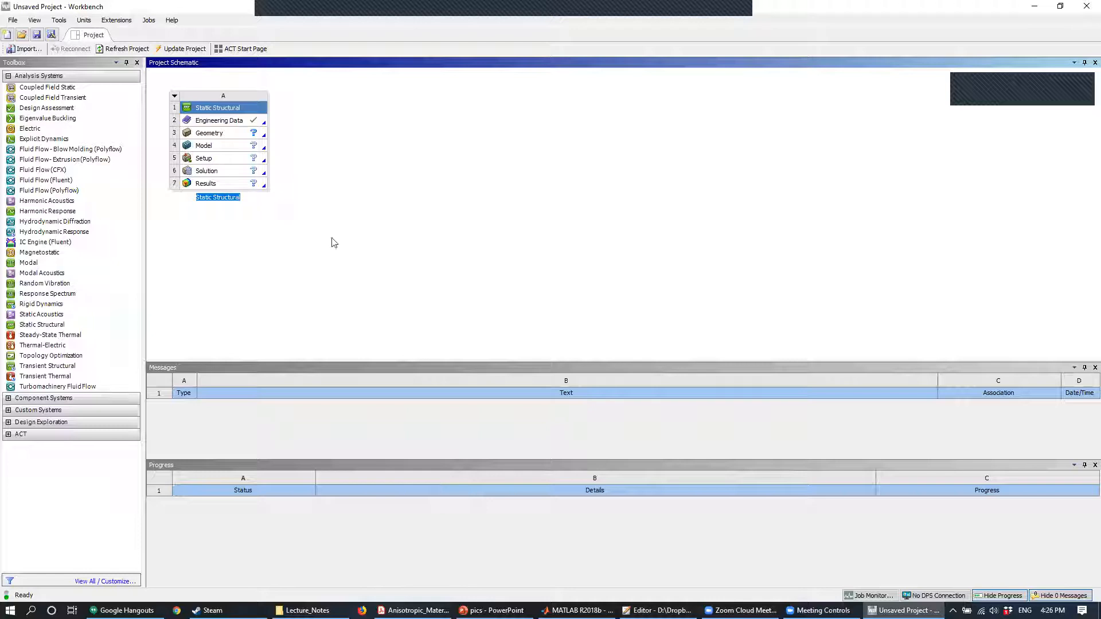
# - Switch to Anisotropic_Materials_In_ANSYS.pdf in Acrobat Reader and review the non-isotropic materials tutorial back to its introduction
pyautogui.click(414, 611)
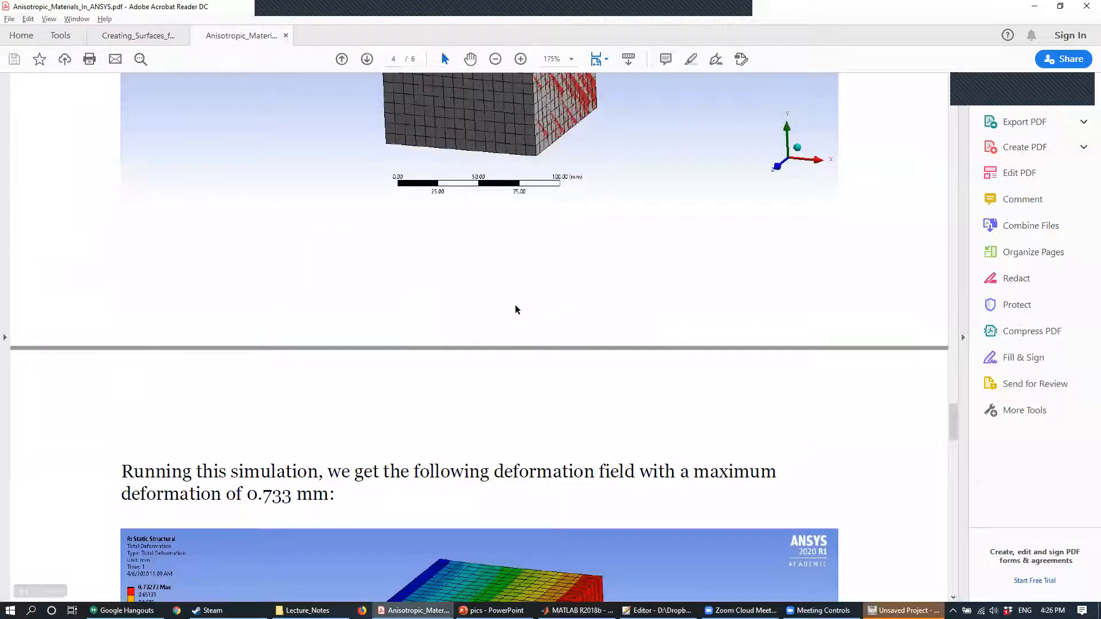
pyautogui.scroll(10, 517, 310)
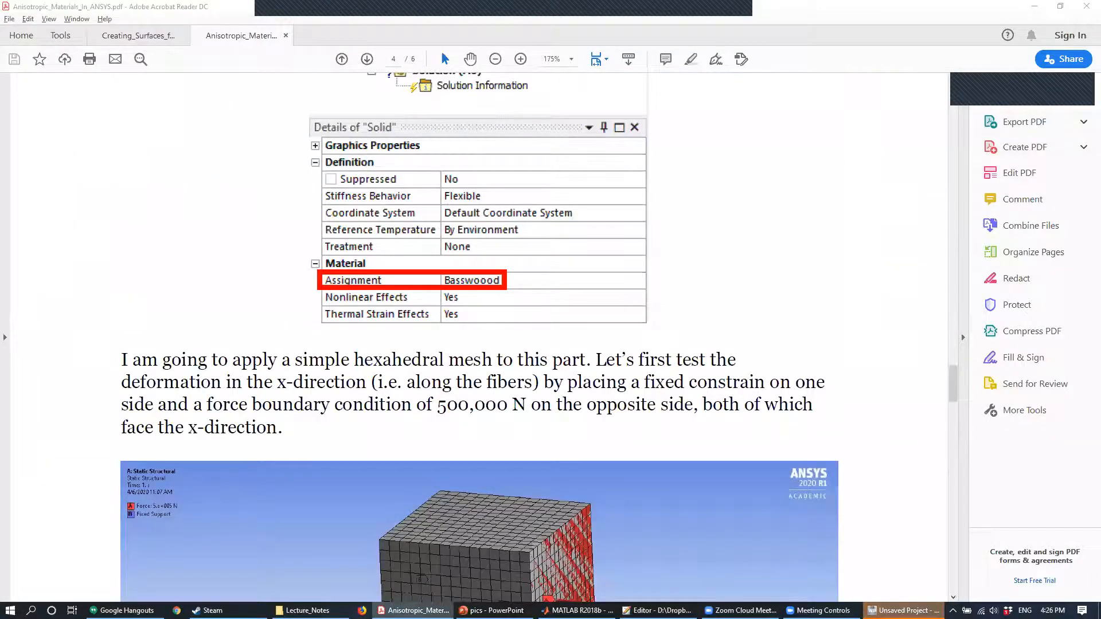
pyautogui.click(903, 611)
pyautogui.click(413, 610)
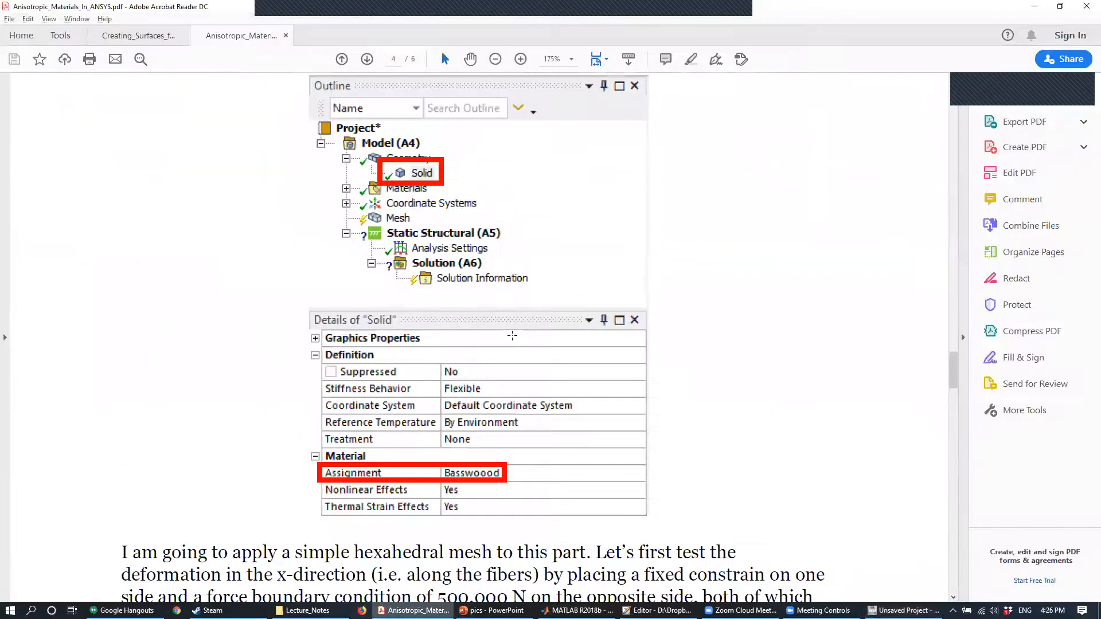
pyautogui.scroll(5, 510, 337)
pyautogui.scroll(15, 519, 342)
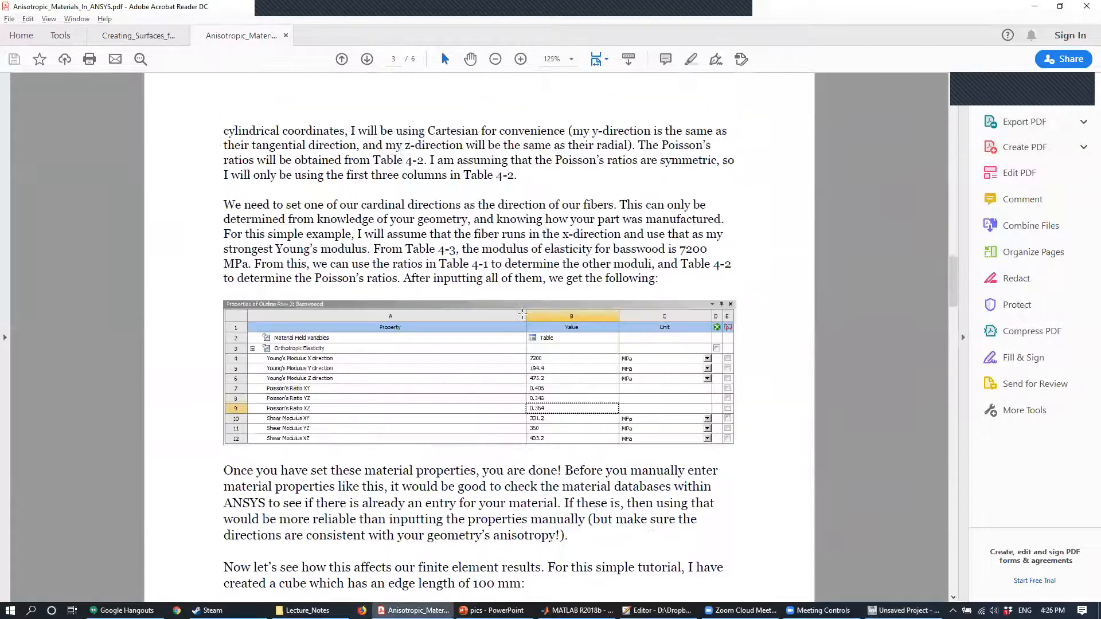
pyautogui.scroll(12, 533, 313)
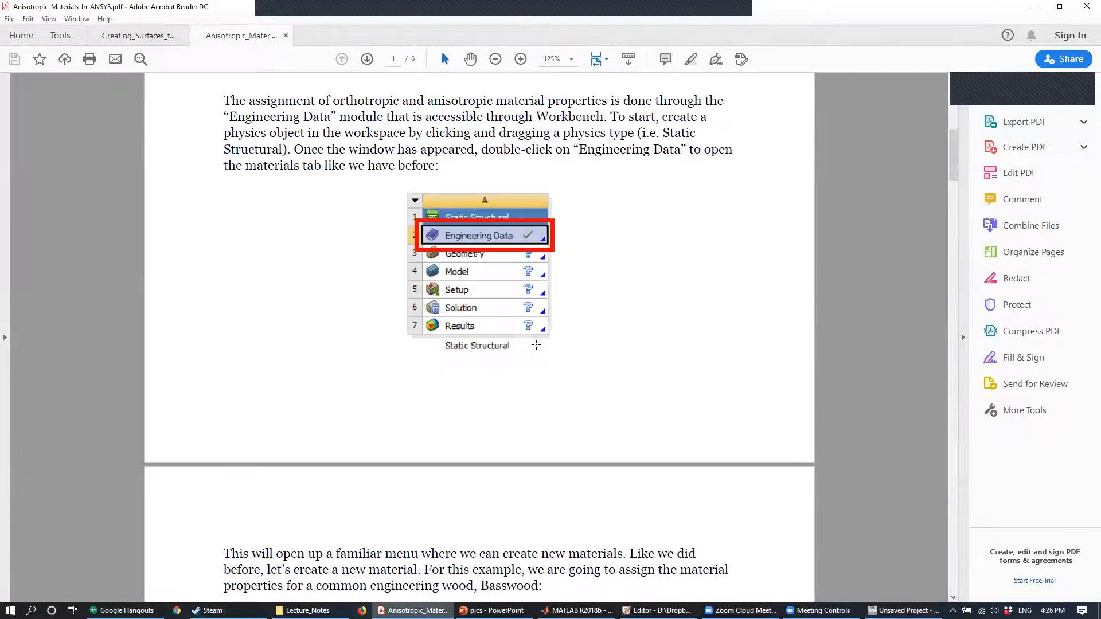
pyautogui.scroll(-2, 532, 360)
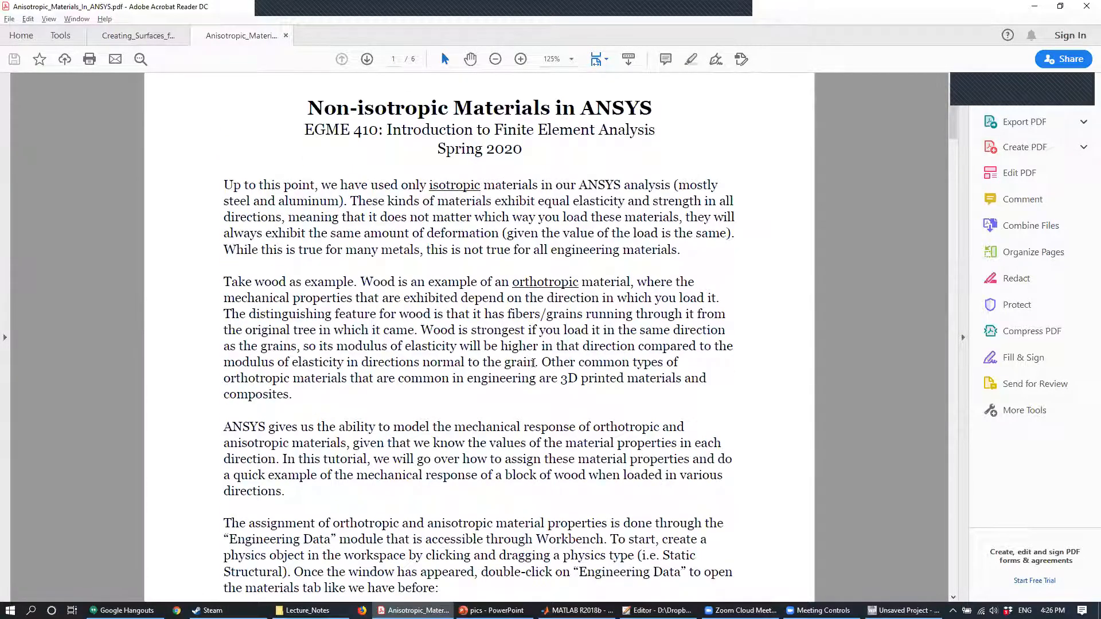
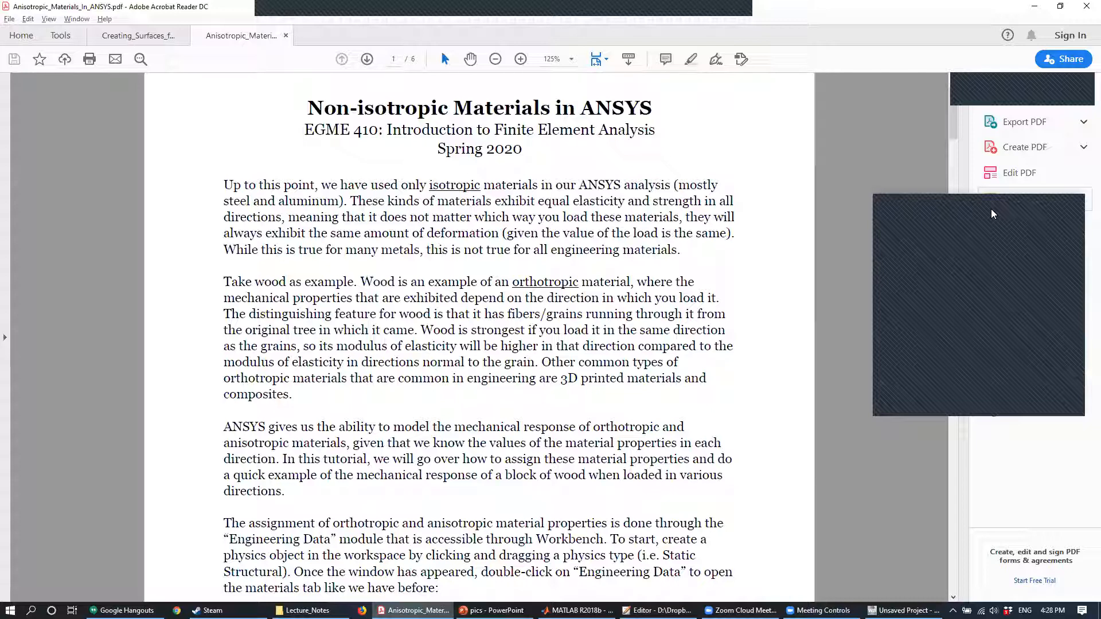
# - Read the tutorial down to its Engineering Data instructions, and switch to Workbench to open the Static Structural system's Engineering Data
pyautogui.scroll(-3, 554, 310)
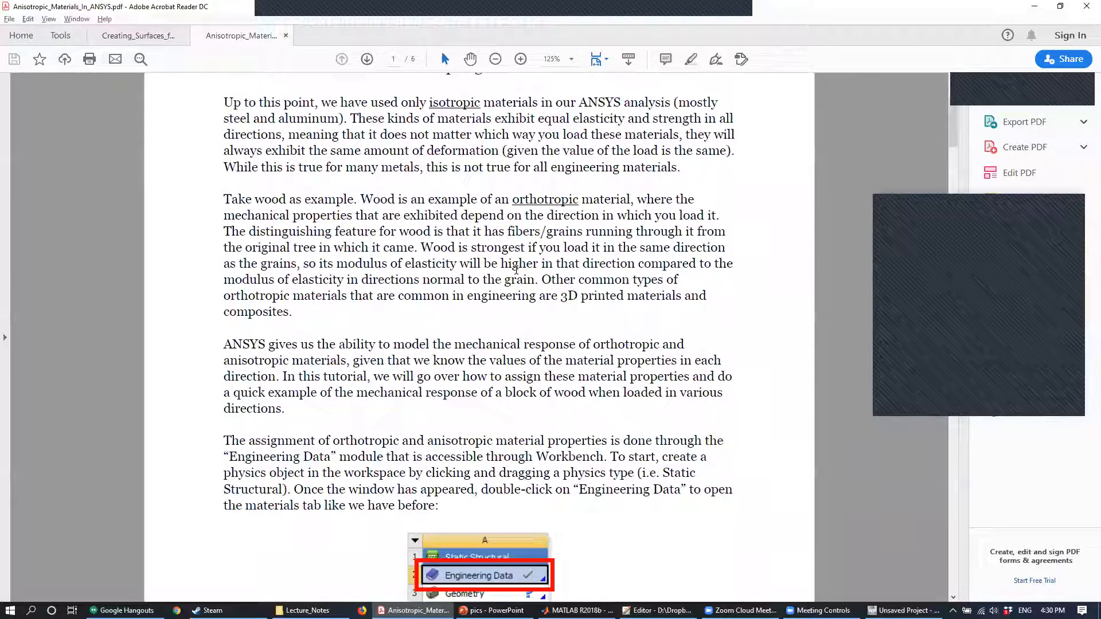
pyautogui.scroll(-3, 357, 269)
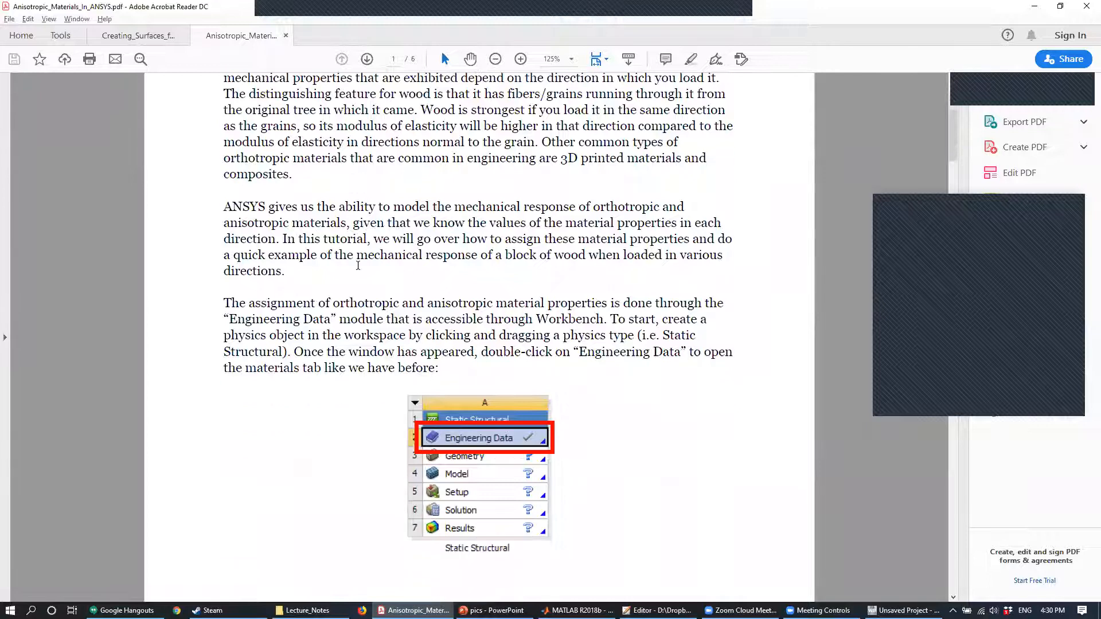
pyautogui.scroll(-1, 357, 269)
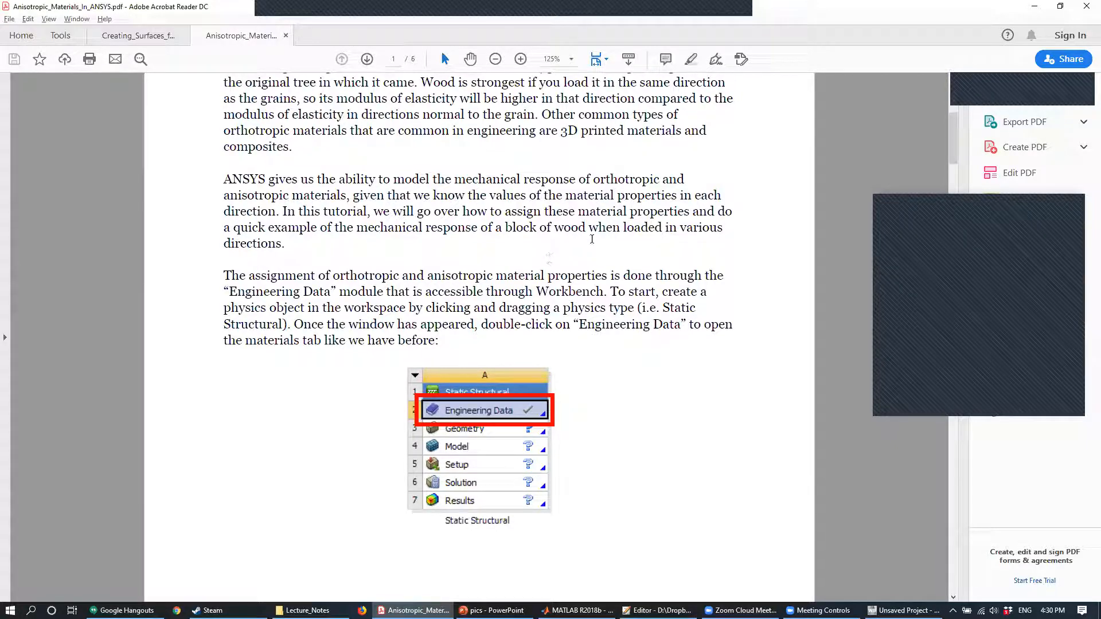
pyautogui.scroll(-2, 360, 263)
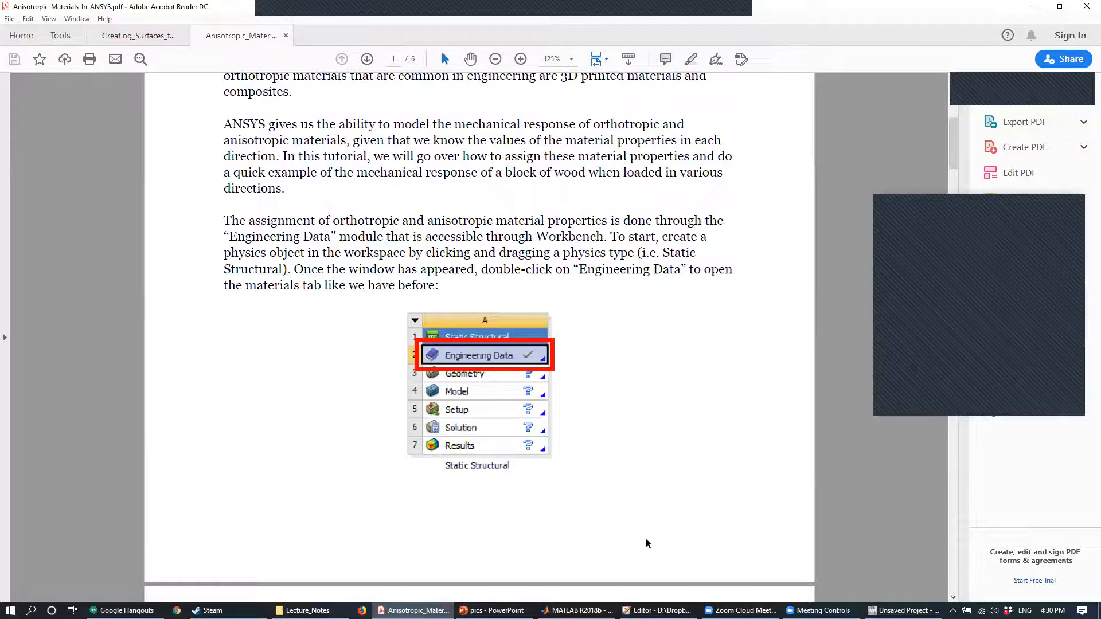
pyautogui.click(901, 610)
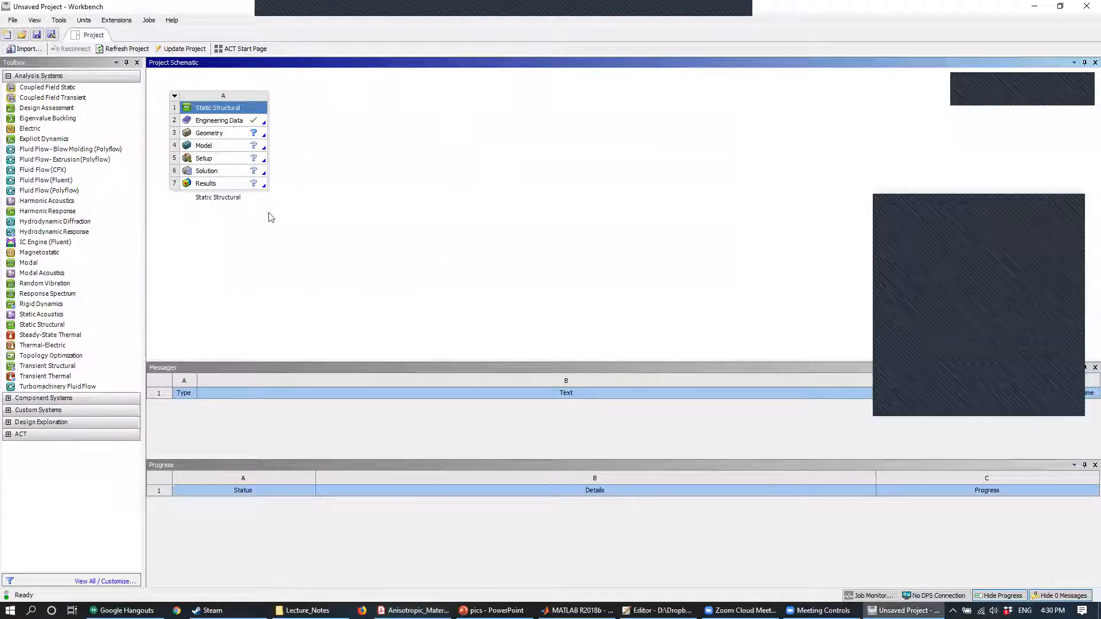
pyautogui.doubleClick(219, 120)
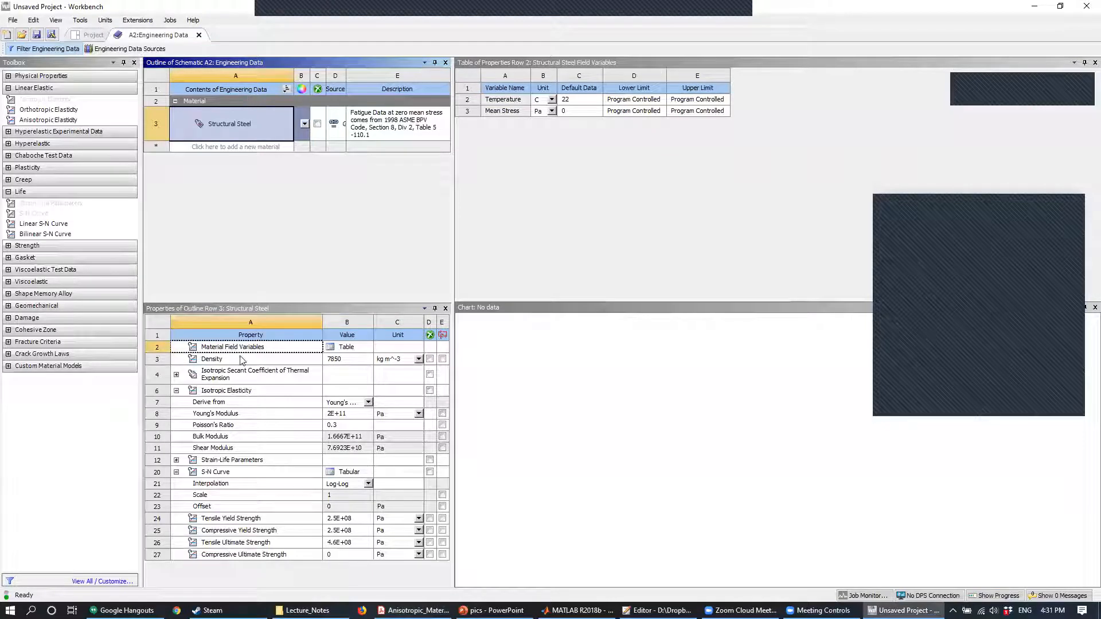
# - Examine Structural Steel's Isotropic Elasticity data, comparing Young's Modulus, Poisson's Ratio, Bulk Modulus and Shear Modulus
pyautogui.click(232, 392)
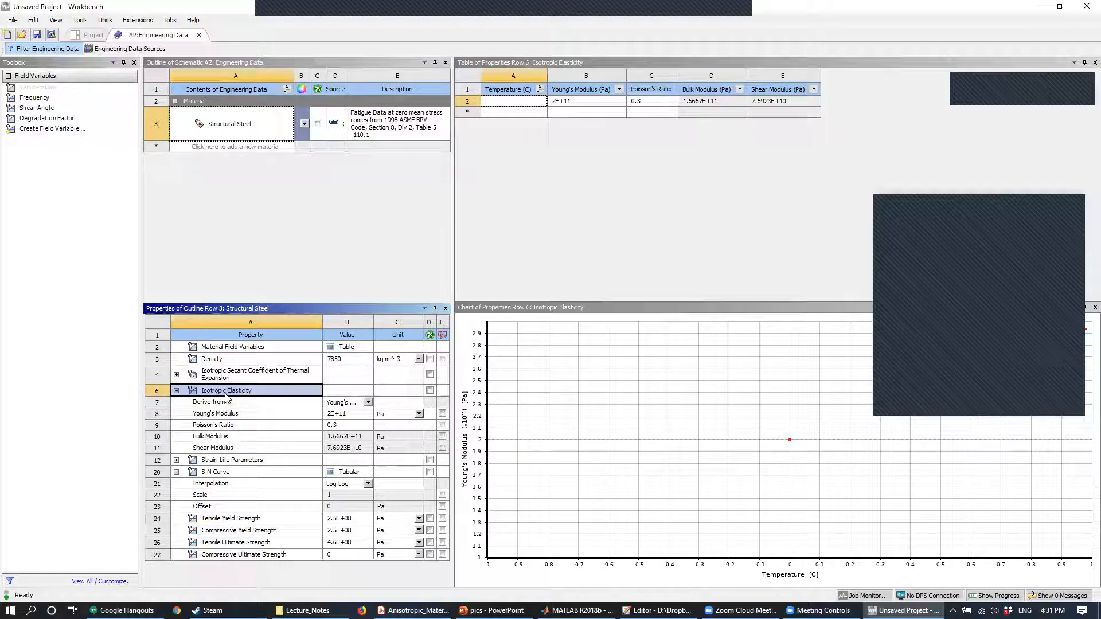
pyautogui.click(224, 414)
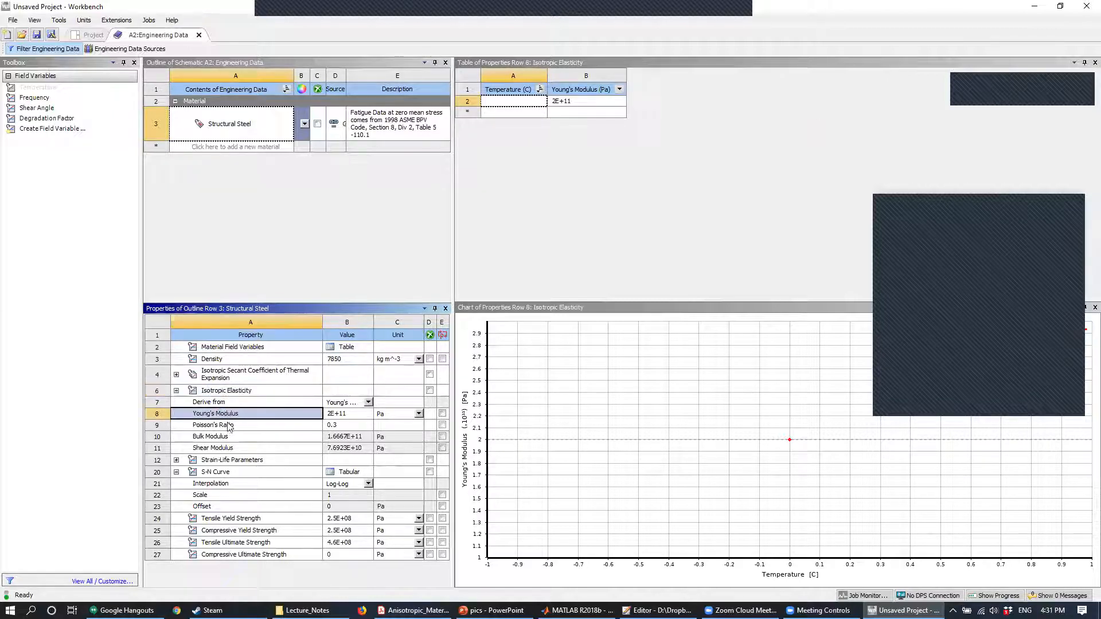
pyautogui.click(227, 426)
pyautogui.click(213, 417)
pyautogui.click(221, 435)
pyautogui.click(220, 427)
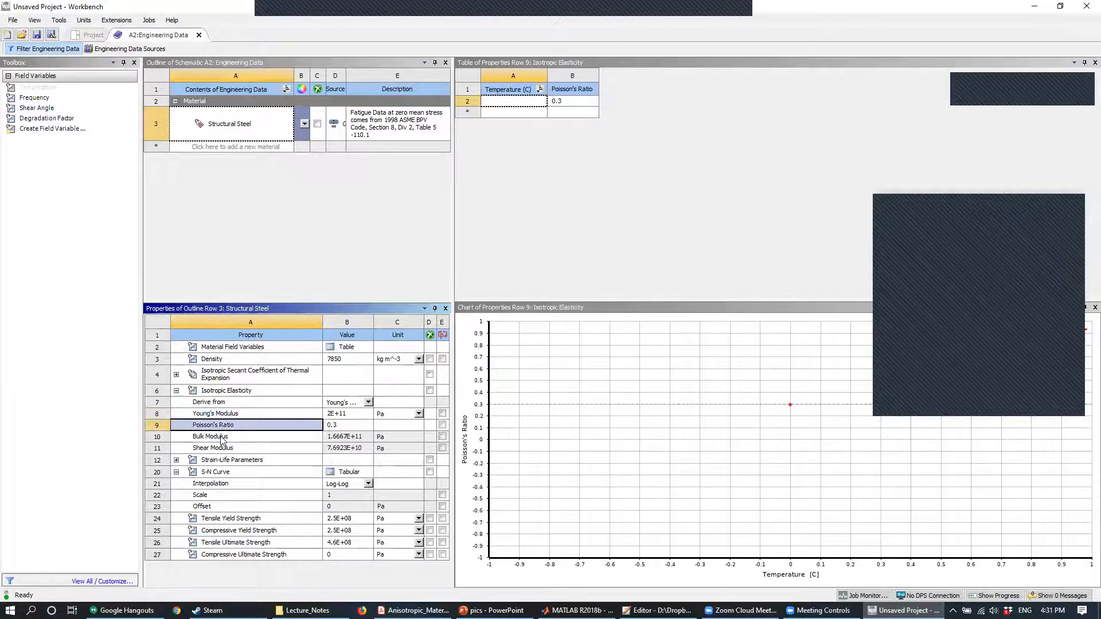
pyautogui.click(224, 438)
pyautogui.click(229, 448)
pyautogui.click(229, 438)
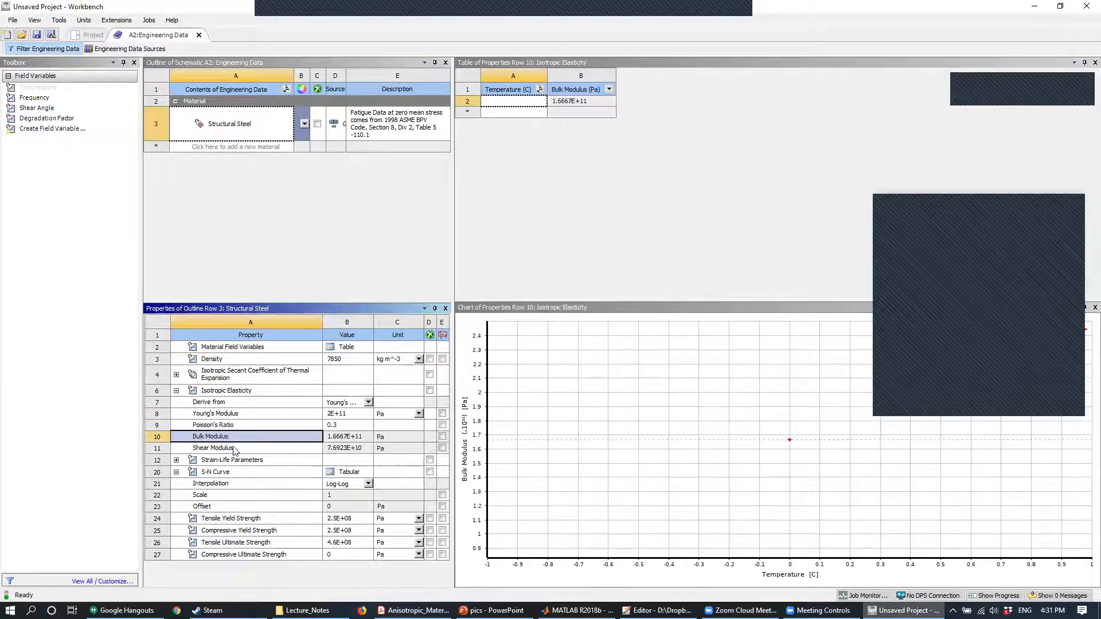
pyautogui.click(240, 417)
pyautogui.click(244, 427)
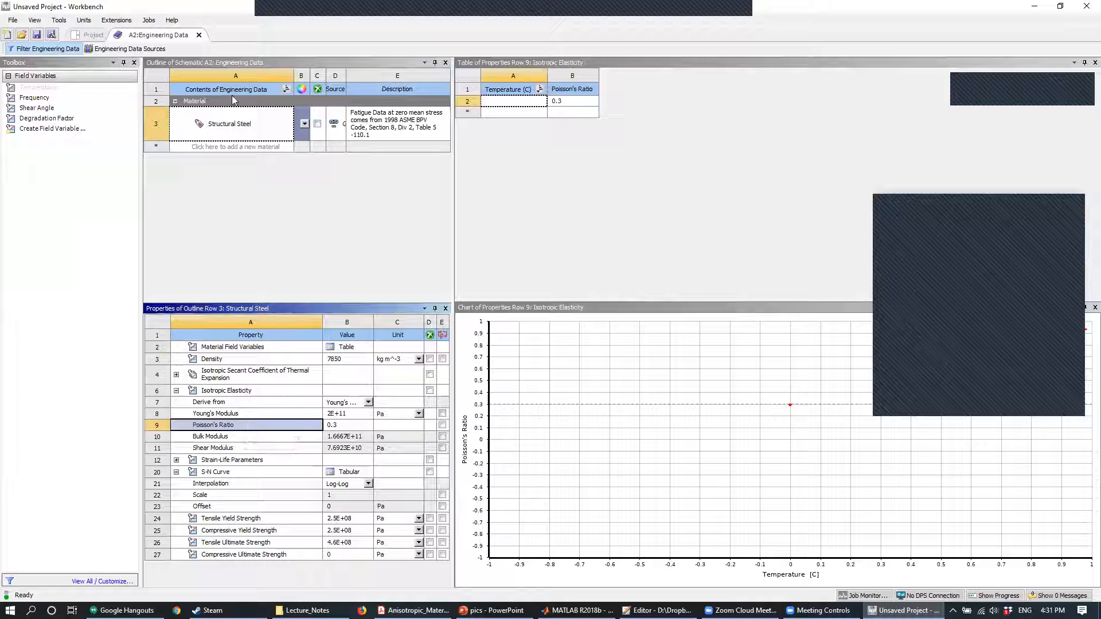
# - Look through the General Materials library in the Engineering Data Sources and return to the project's material list
pyautogui.click(246, 147)
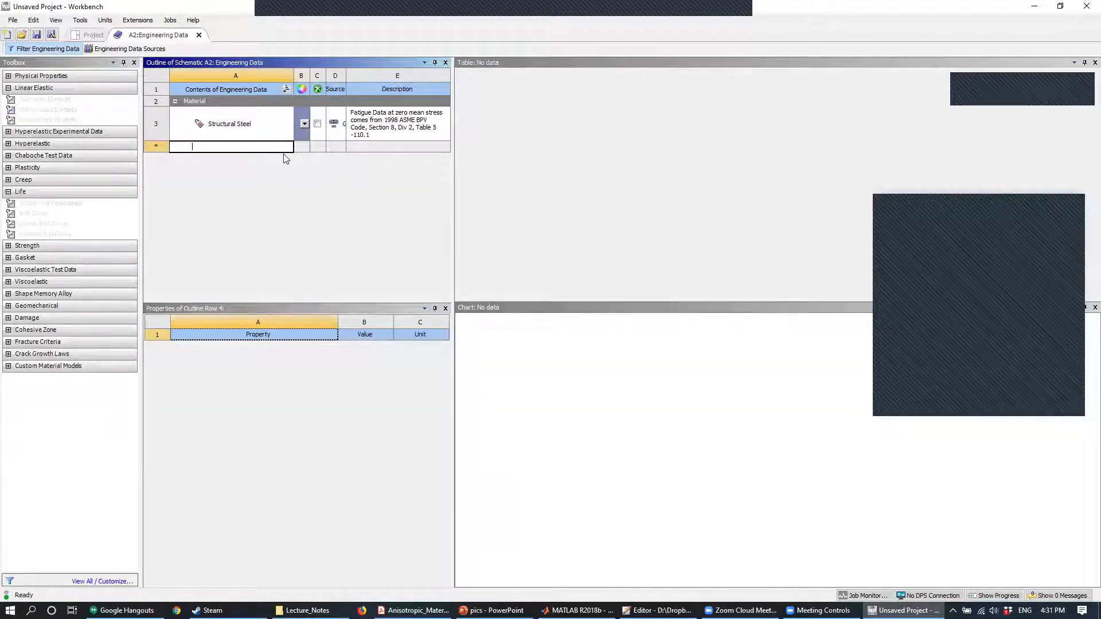
pyautogui.click(163, 49)
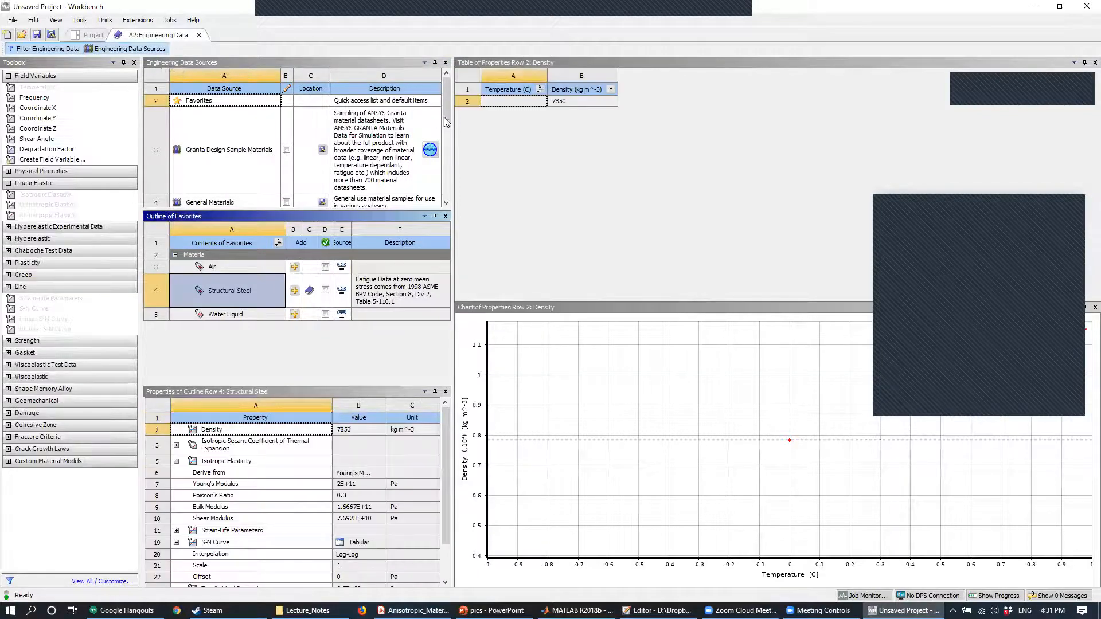
pyautogui.moveTo(447, 117); pyautogui.dragTo(447, 138)
pyautogui.click(218, 143)
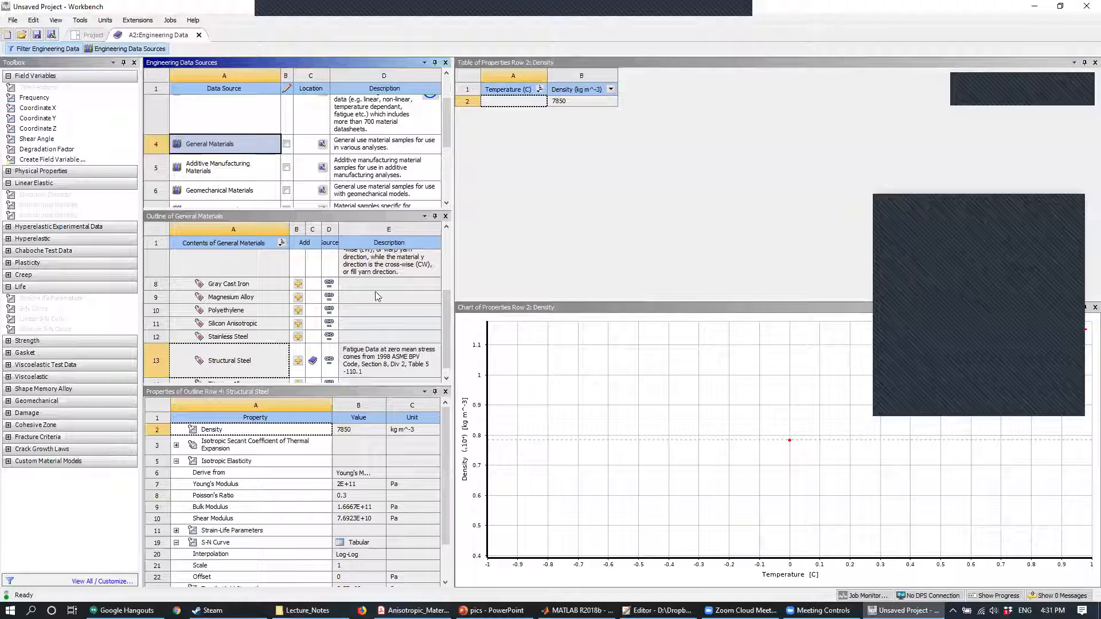
pyautogui.moveTo(441, 337); pyautogui.dragTo(442, 280)
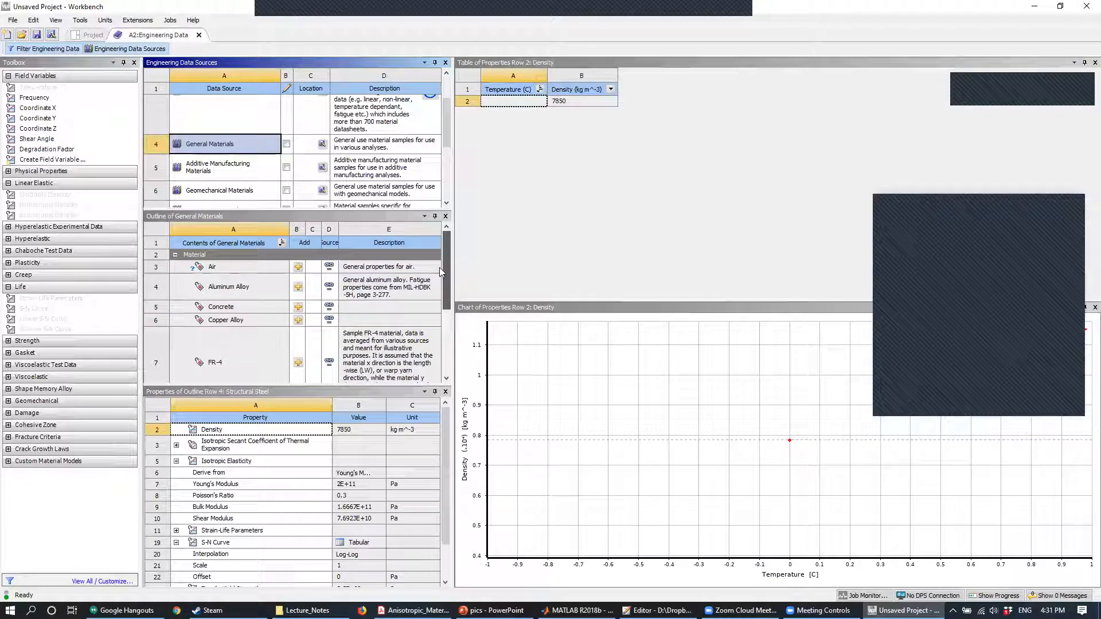
pyautogui.moveTo(442, 280)
pyautogui.mouseDown()
pyautogui.moveTo(450, 286)
pyautogui.moveTo(451, 268)
pyautogui.mouseUp()
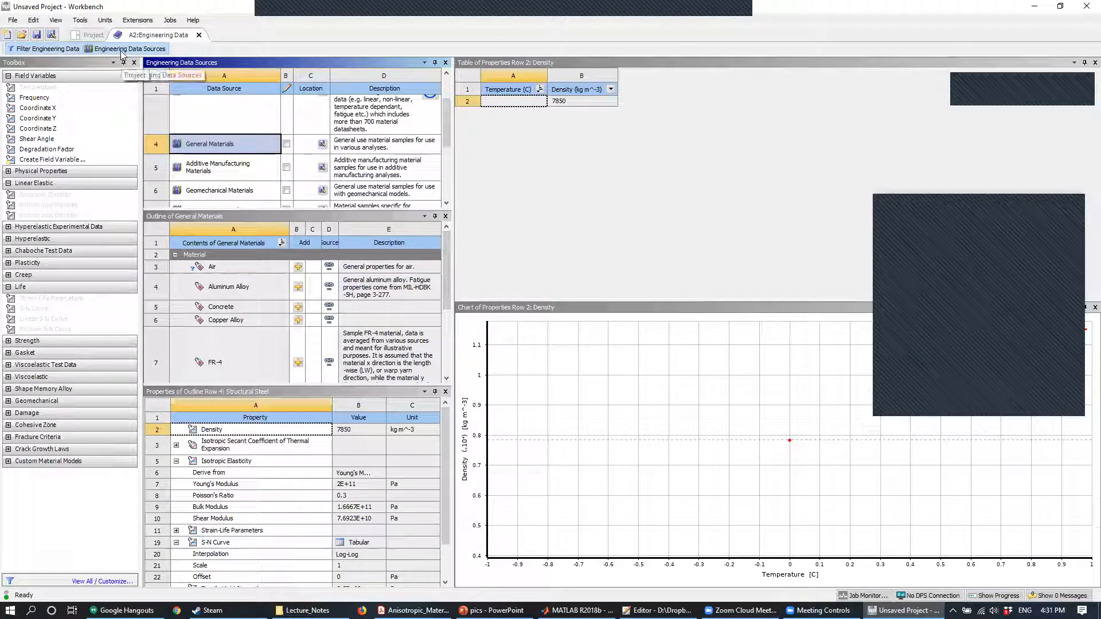
pyautogui.click(102, 49)
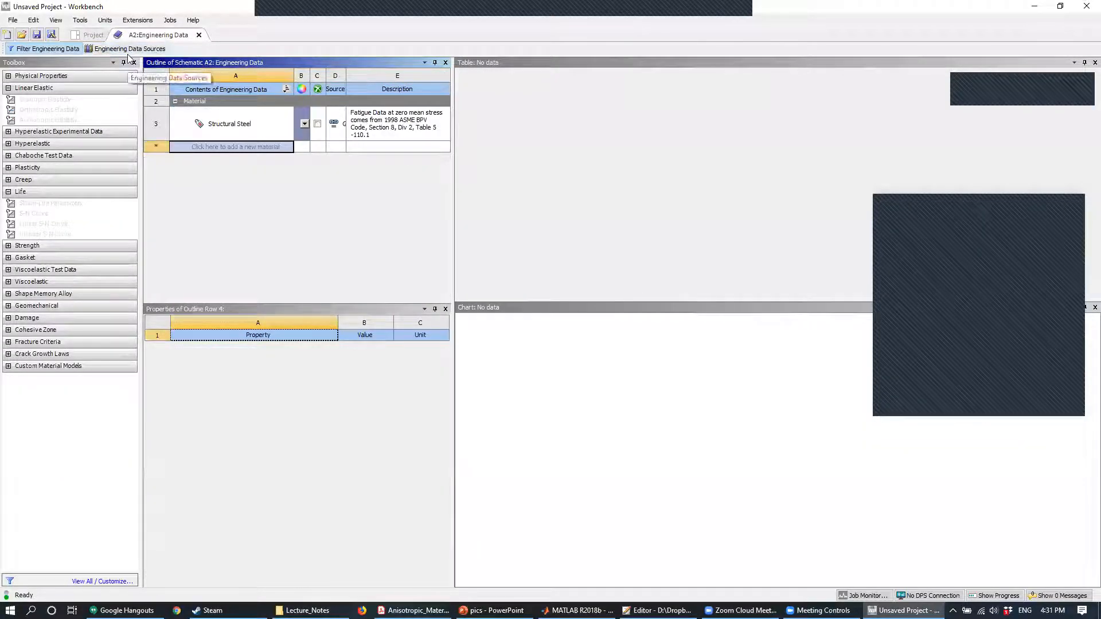
# - Reopen the Engineering Data Sources, check the available libraries and General Materials entries again, and close them
pyautogui.click(128, 54)
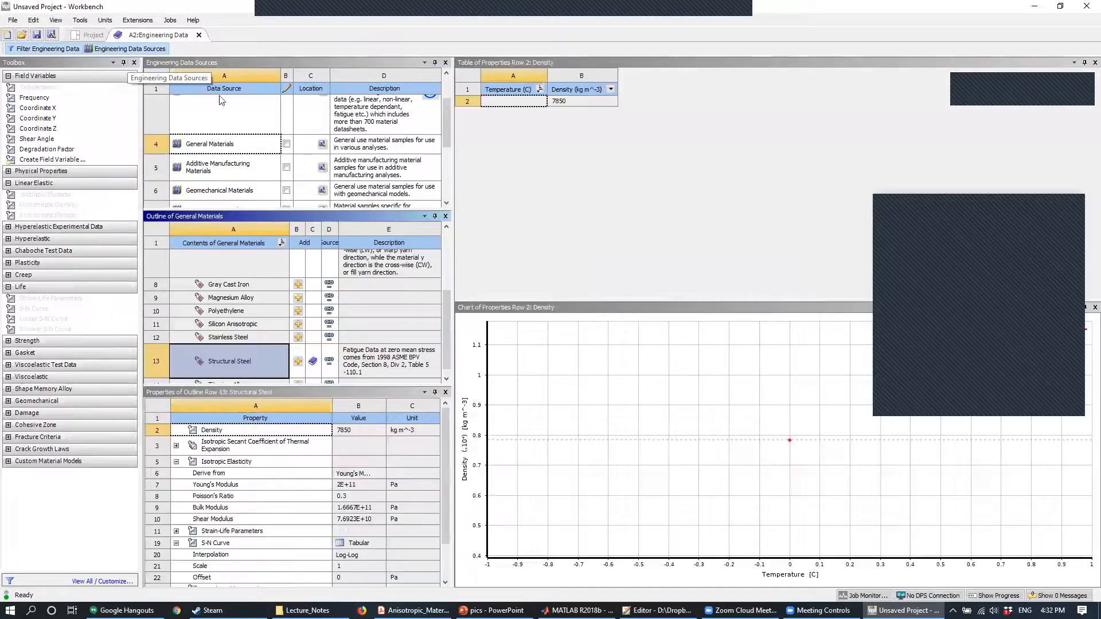
pyautogui.moveTo(448, 347)
pyautogui.mouseDown()
pyautogui.moveTo(449, 294)
pyautogui.moveTo(453, 357)
pyautogui.mouseUp()
pyautogui.moveTo(447, 123)
pyautogui.mouseDown()
pyautogui.moveTo(456, 189)
pyautogui.moveTo(457, 105)
pyautogui.moveTo(458, 113)
pyautogui.mouseUp()
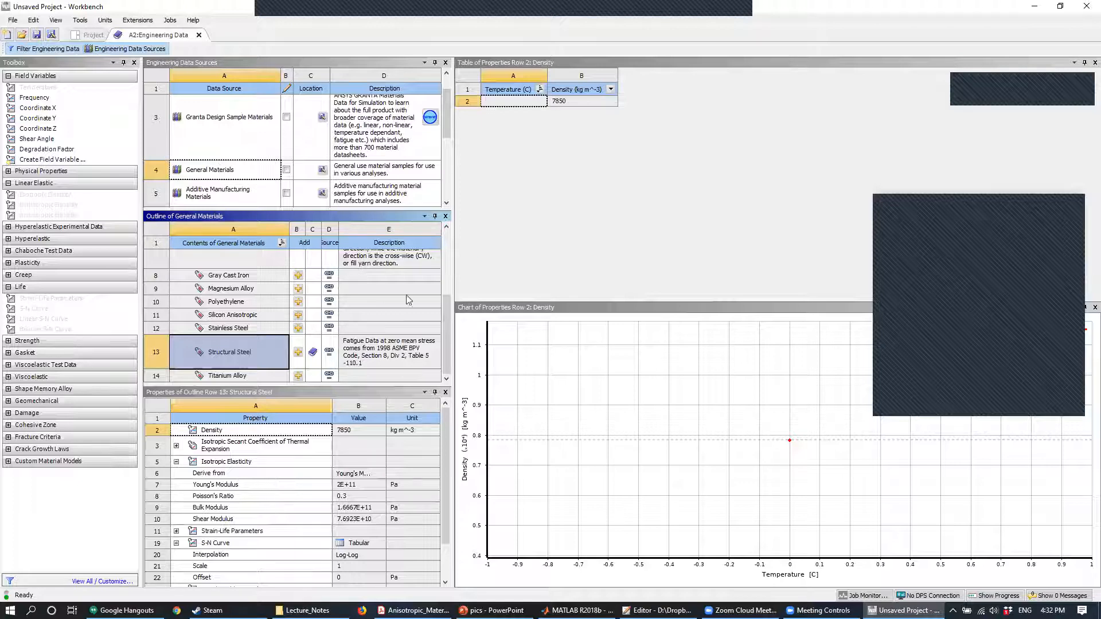
pyautogui.moveTo(448, 329)
pyautogui.mouseDown()
pyautogui.moveTo(449, 244)
pyautogui.moveTo(438, 344)
pyautogui.moveTo(446, 255)
pyautogui.moveTo(443, 313)
pyautogui.mouseUp()
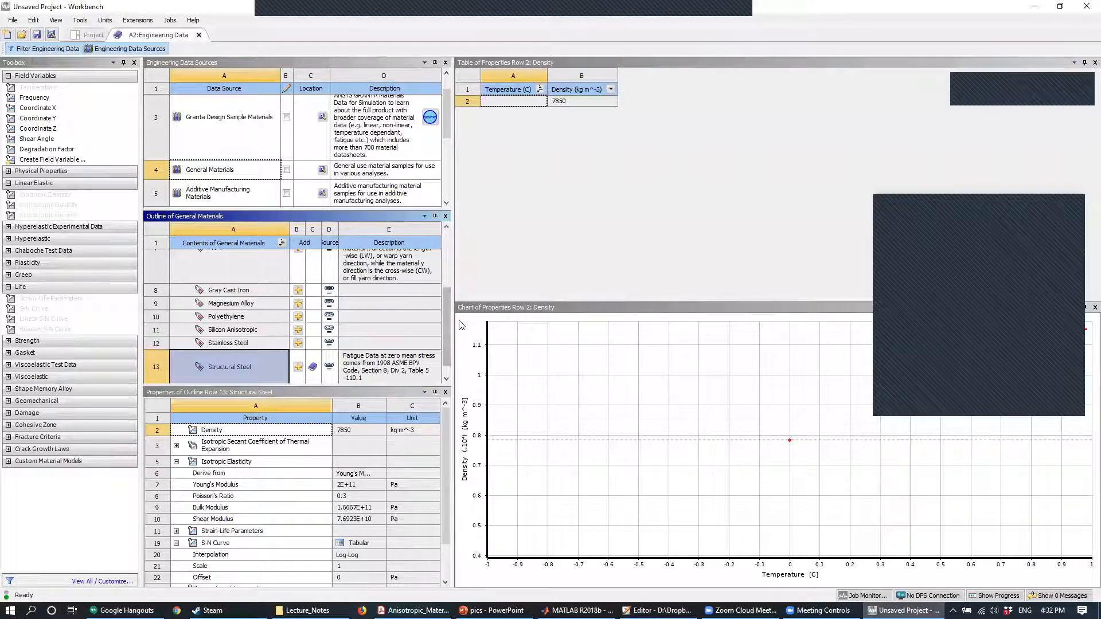
pyautogui.moveTo(446, 327)
pyautogui.mouseDown()
pyautogui.moveTo(456, 245)
pyautogui.moveTo(449, 340)
pyautogui.mouseUp()
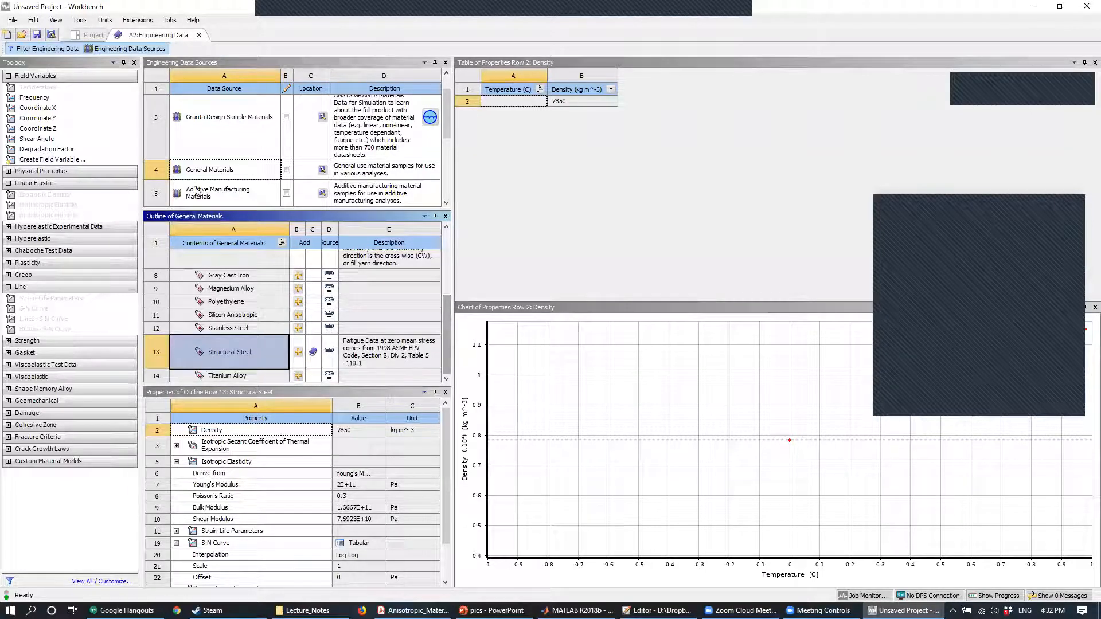
pyautogui.click(144, 50)
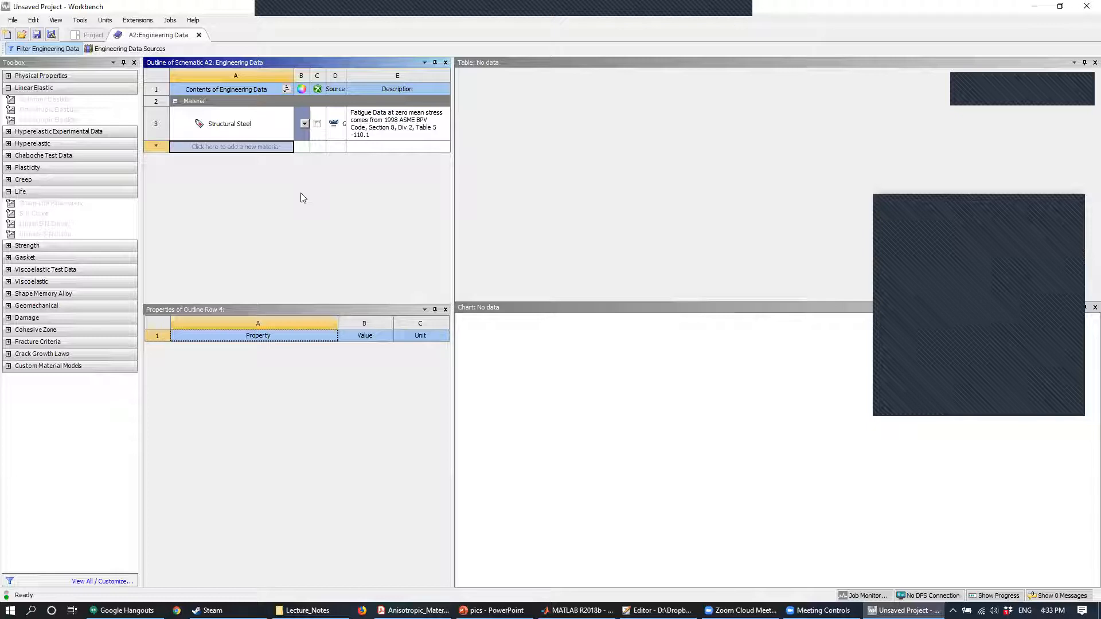
# - Add a new material named Basswood and assign it the Orthotropic Elasticity property
pyautogui.click(229, 148)
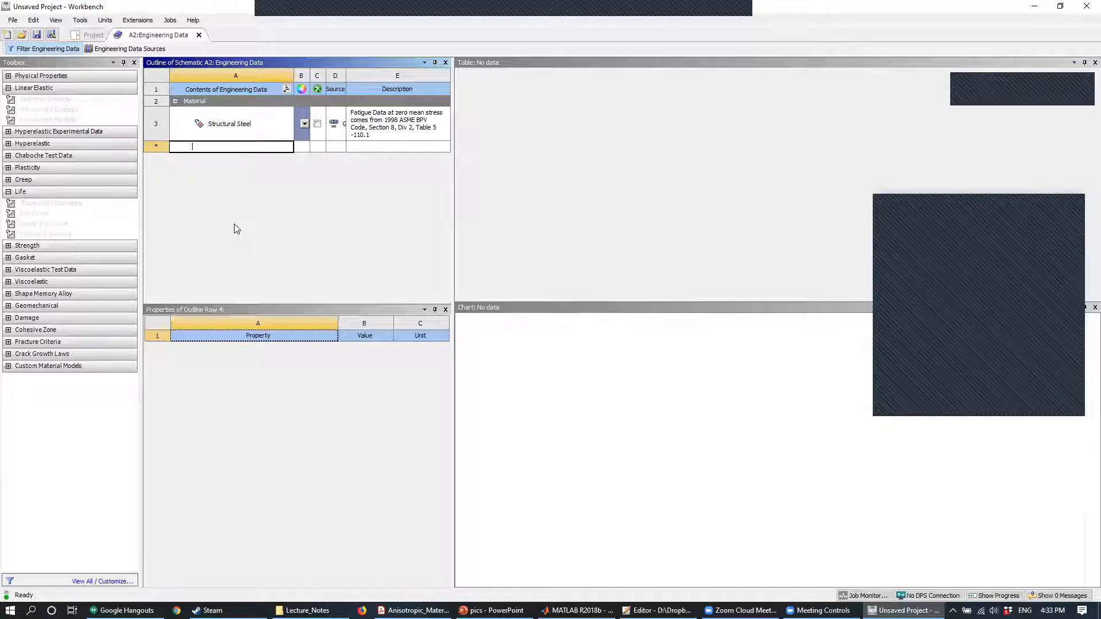
pyautogui.write('Basswood')
pyautogui.press('Return')
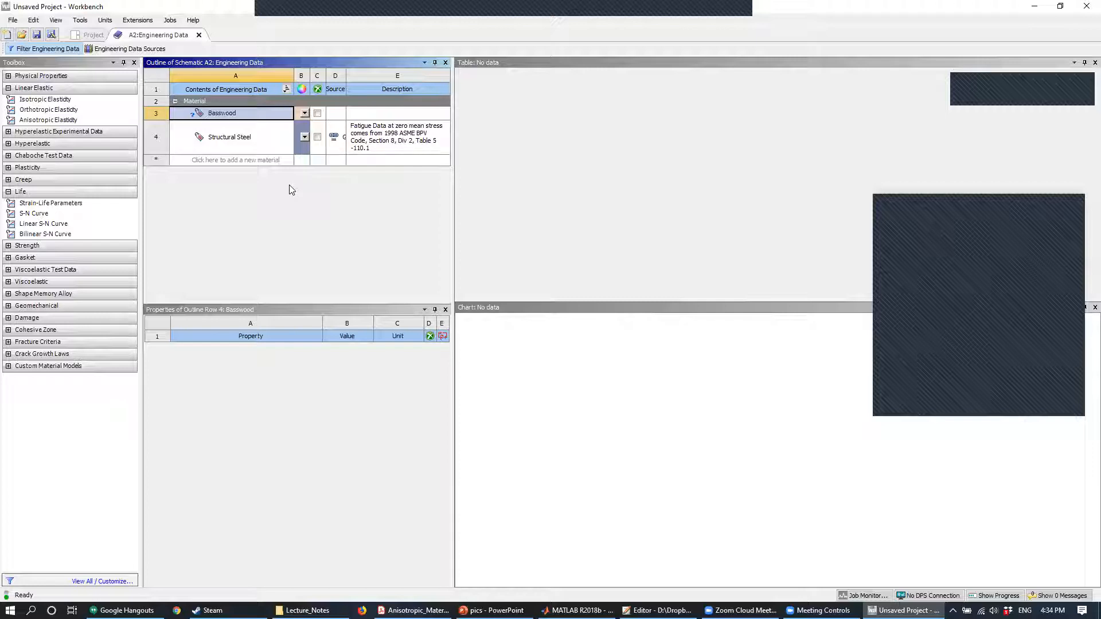
pyautogui.doubleClick(66, 109)
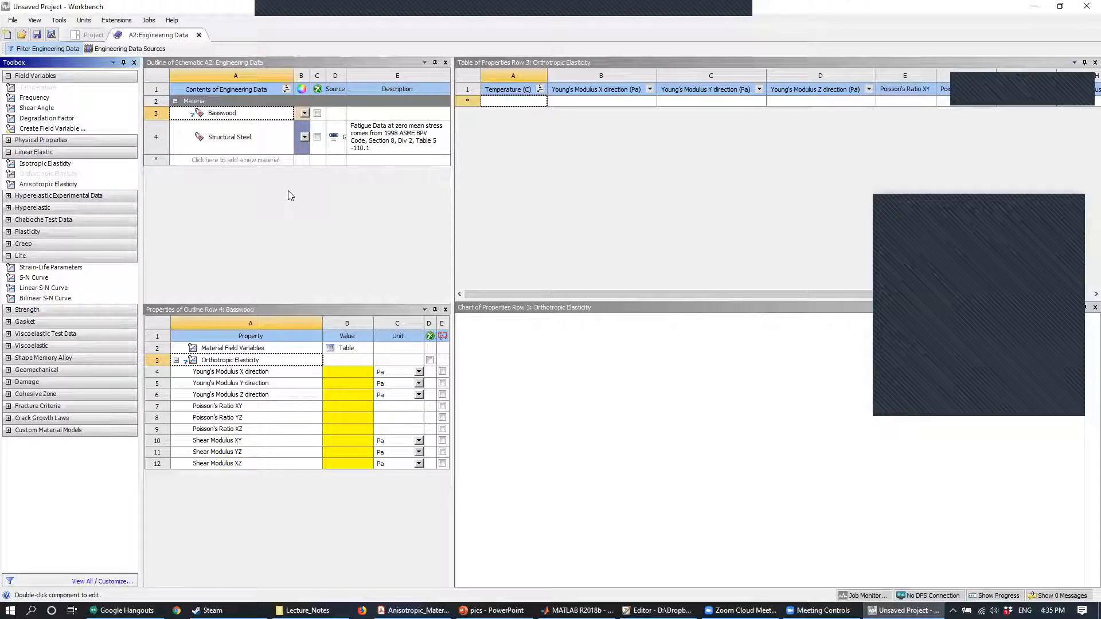
pyautogui.moveTo(71, 173); pyautogui.dragTo(94, 179)
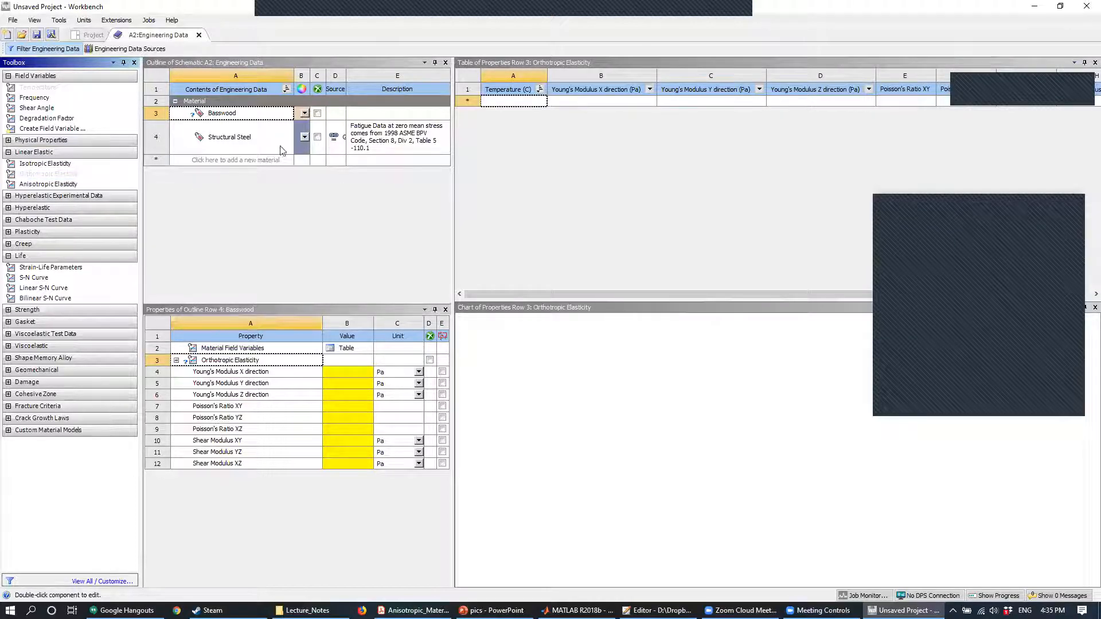
# - Add a material named test and assign it the Anisotropic Elasticity property to show its stiffness matrix
pyautogui.click(269, 159)
pyautogui.write('test')
pyautogui.press('Return')
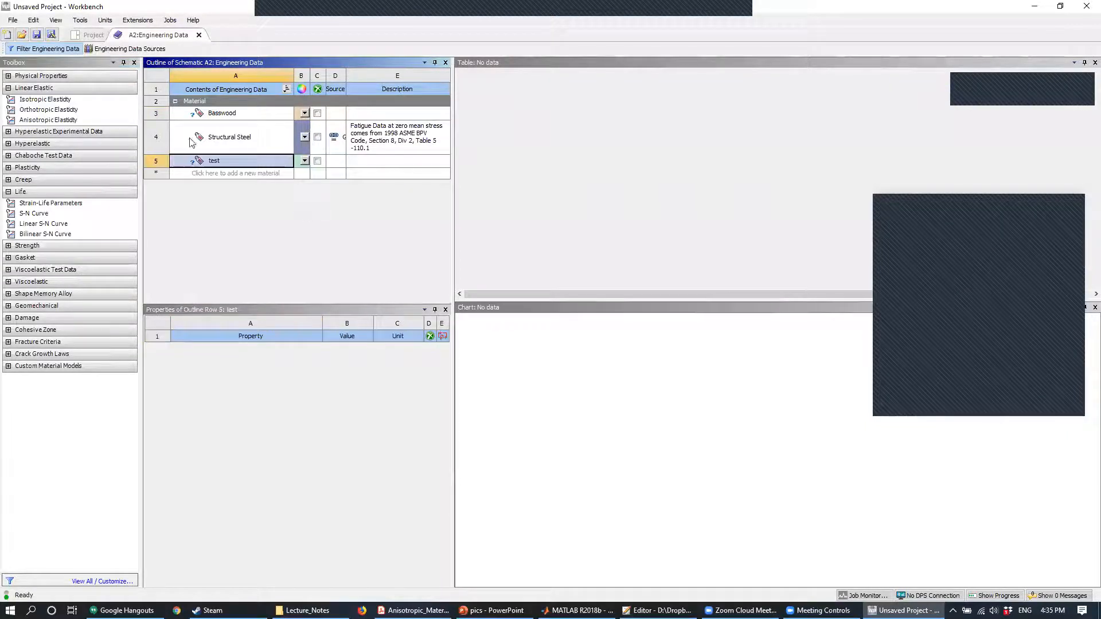
pyautogui.click(58, 120)
pyautogui.moveTo(60, 123); pyautogui.dragTo(213, 160)
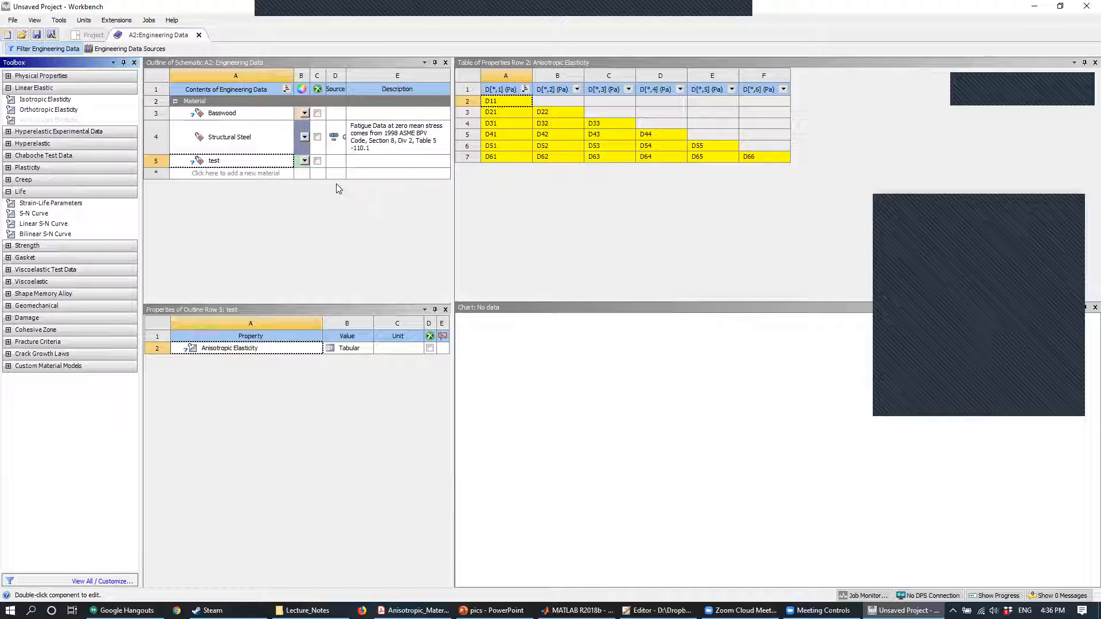
# - Delete the test material from the engineering data
pyautogui.rightClick(247, 162)
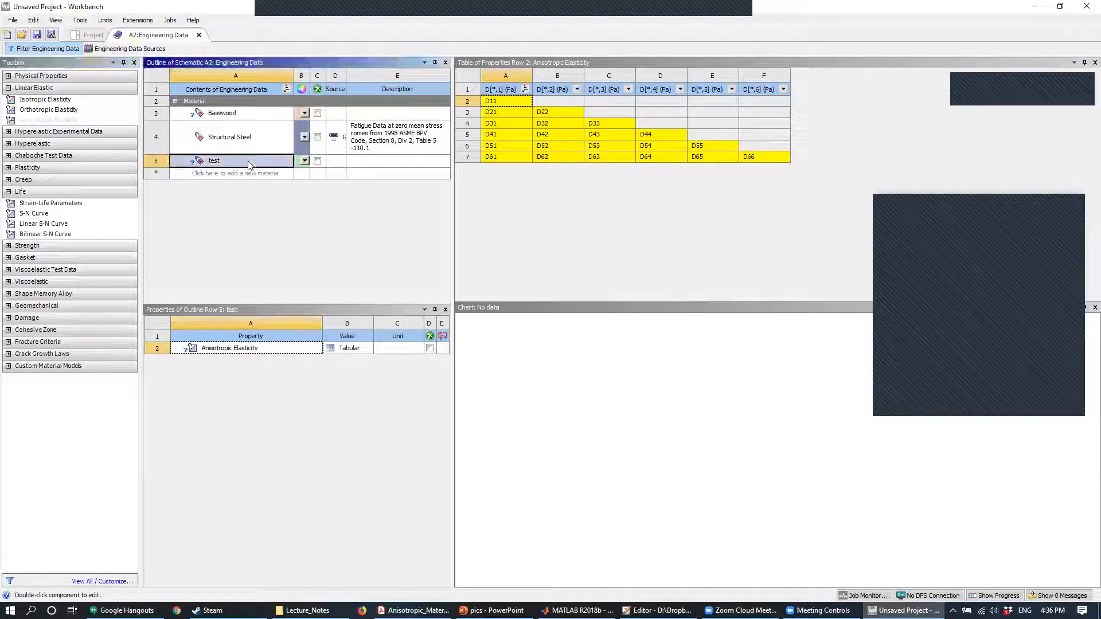
pyautogui.click(265, 209)
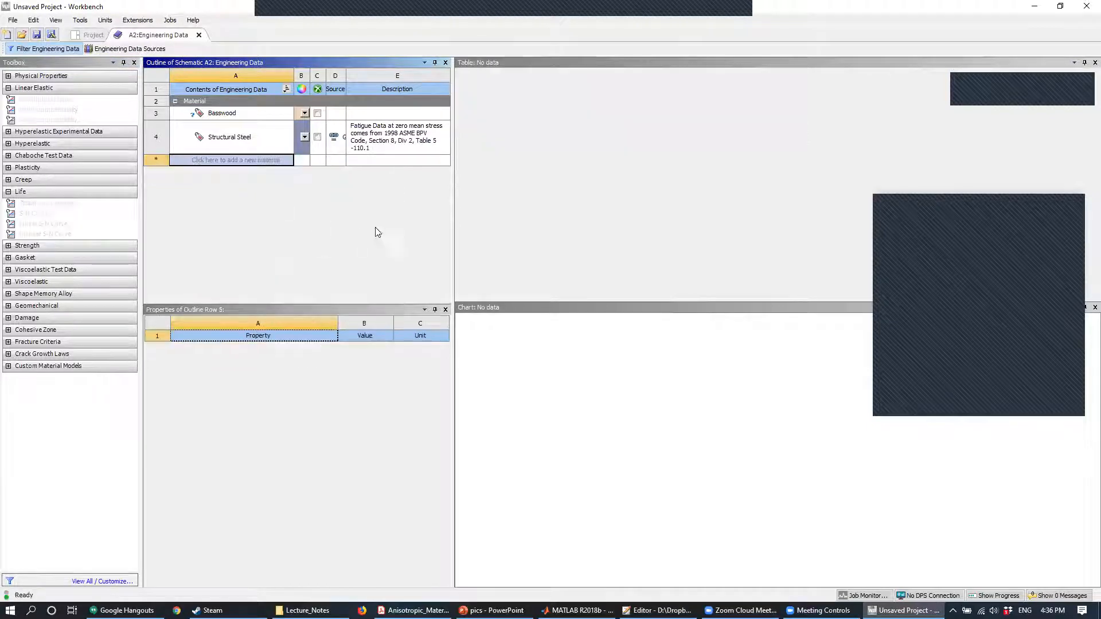
# - Select the Basswood material to show its orthotropic elasticity properties
pyautogui.click(275, 115)
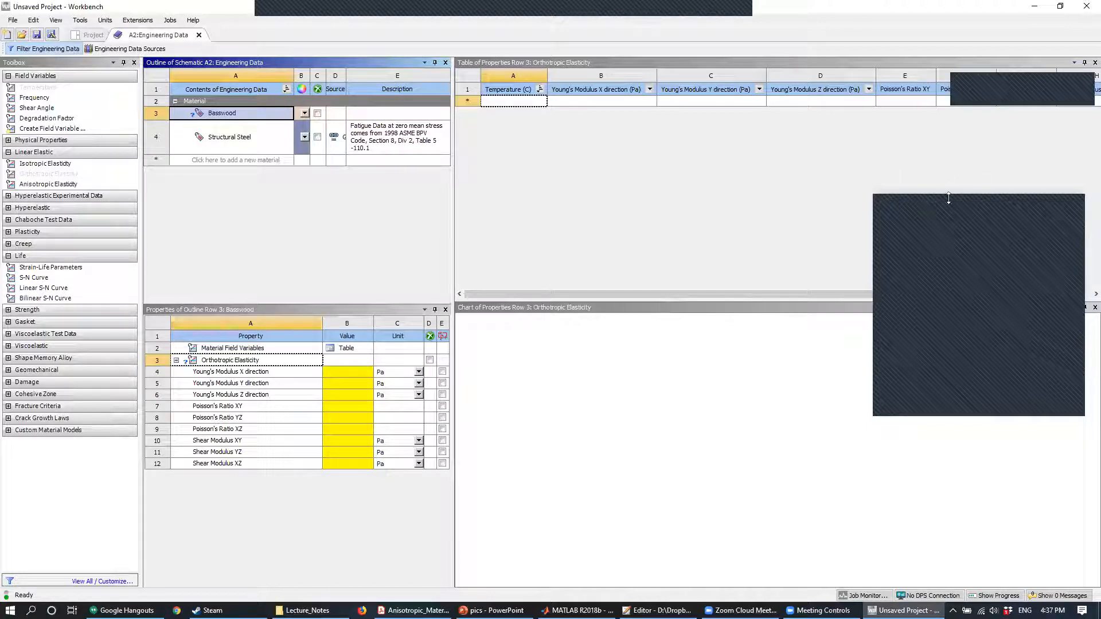
pyautogui.moveTo(949, 198); pyautogui.dragTo(972, 195)
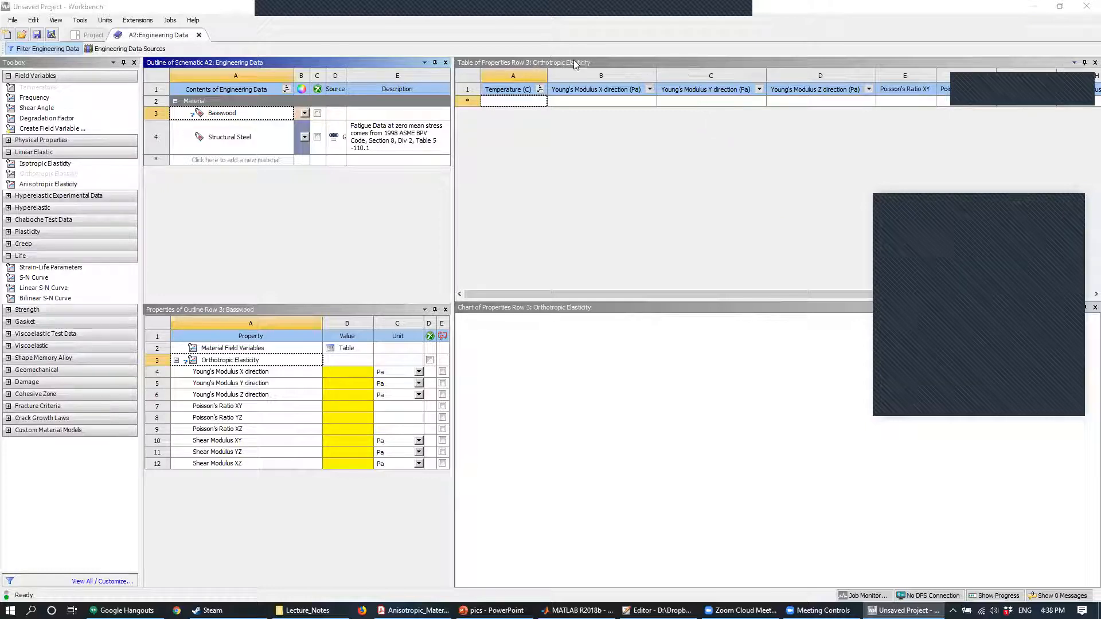
pyautogui.click(341, 368)
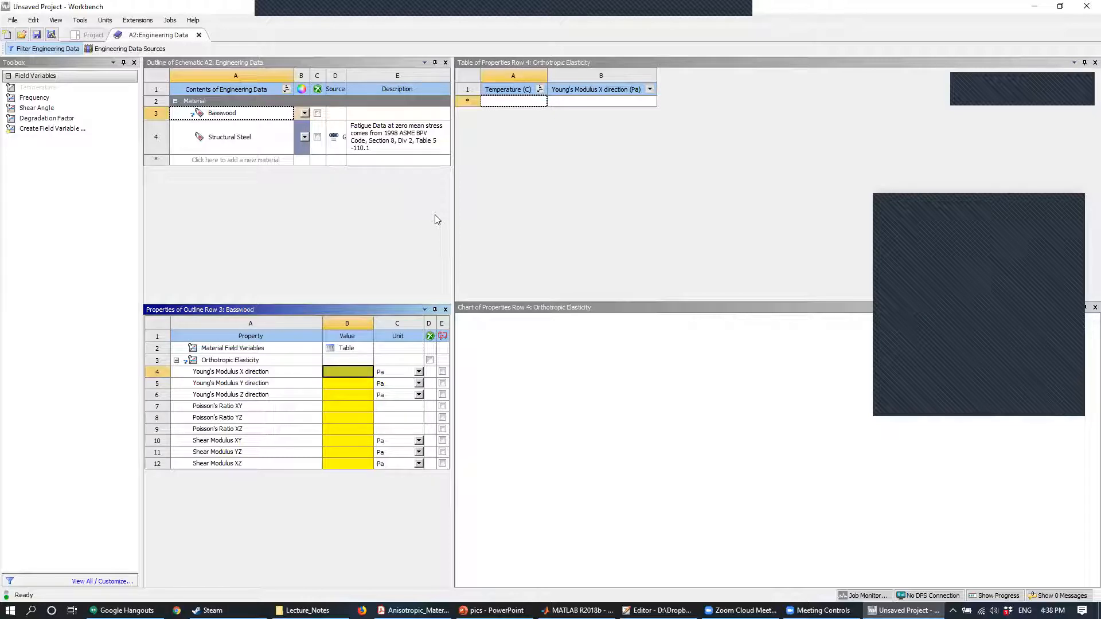
pyautogui.write('7')
pyautogui.press('BackSpace')
pyautogui.press('Return')
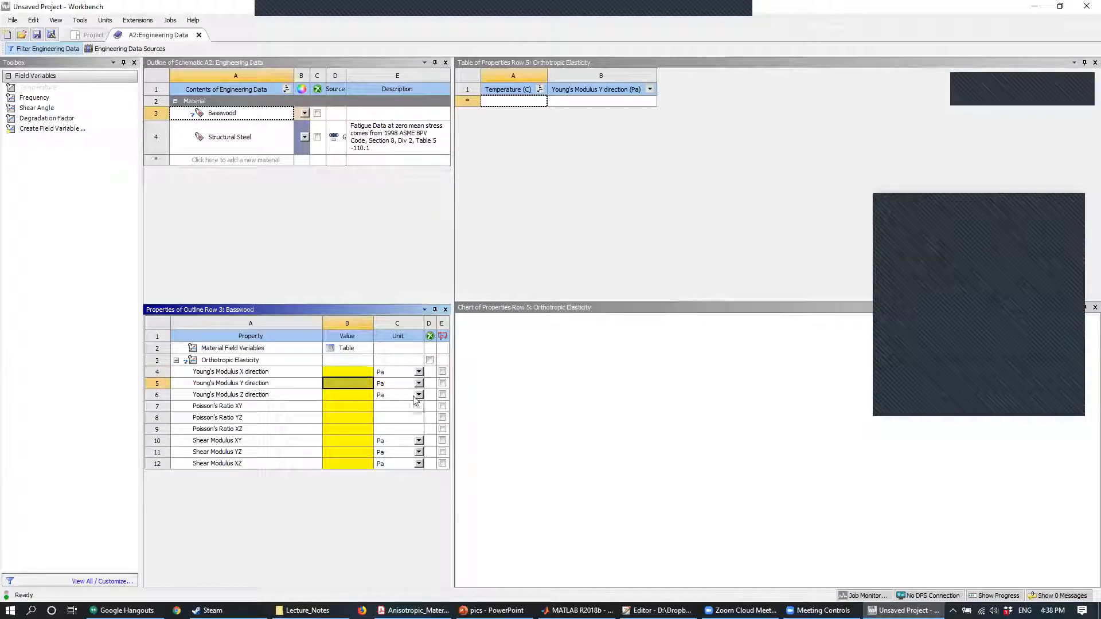
# - Change the units of Basswood's Young's moduli in the X, Y and Z directions to MPa
pyautogui.click(419, 372)
pyautogui.click(374, 423)
pyautogui.click(418, 383)
pyautogui.click(395, 435)
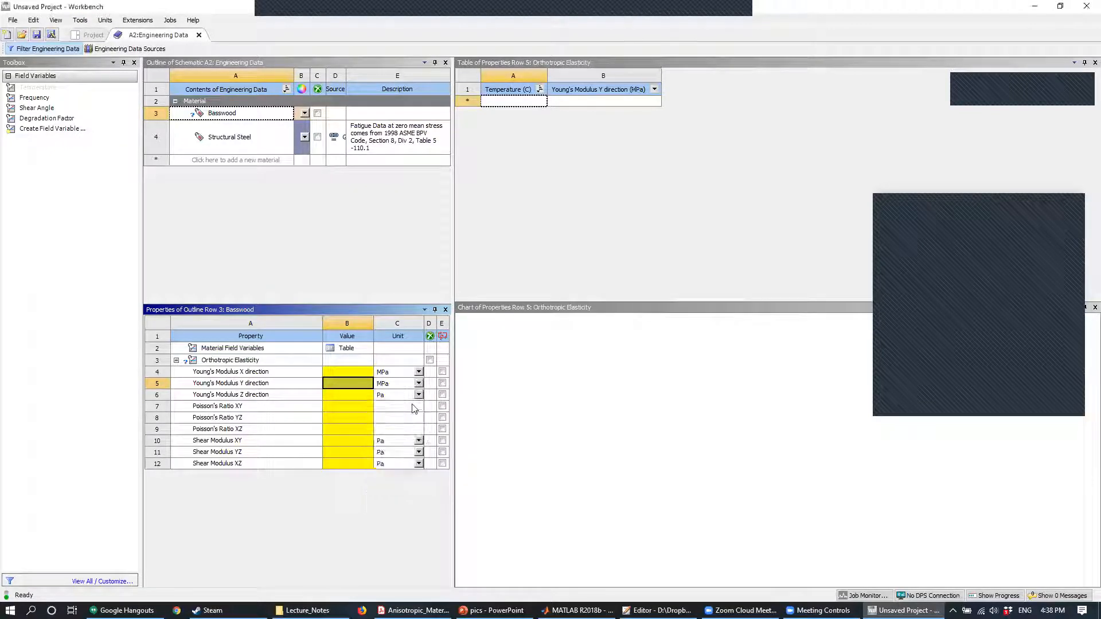
pyautogui.click(416, 406)
pyautogui.click(419, 395)
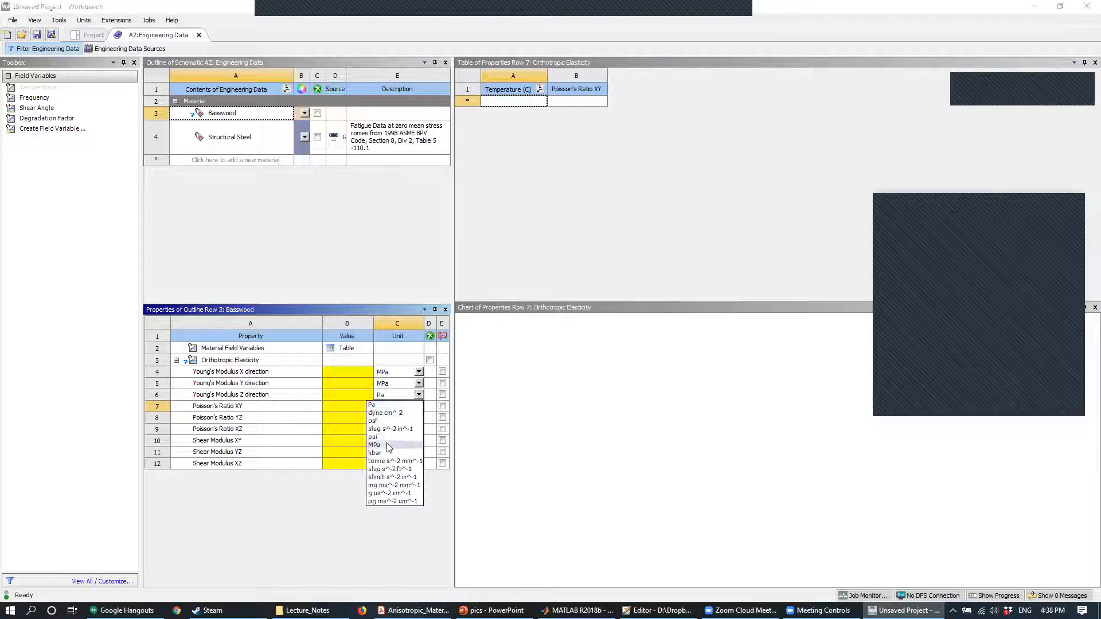
pyautogui.click(374, 445)
# - Change the units of Basswood's XY, YZ and XZ shear moduli to MPa
pyautogui.click(419, 440)
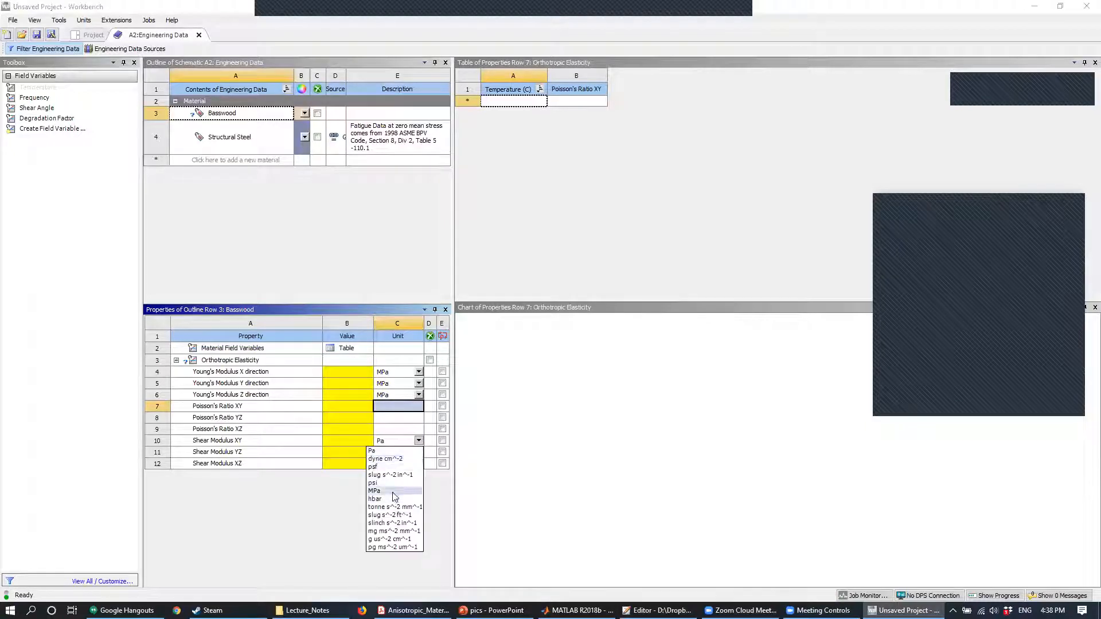
pyautogui.click(376, 491)
pyautogui.click(419, 440)
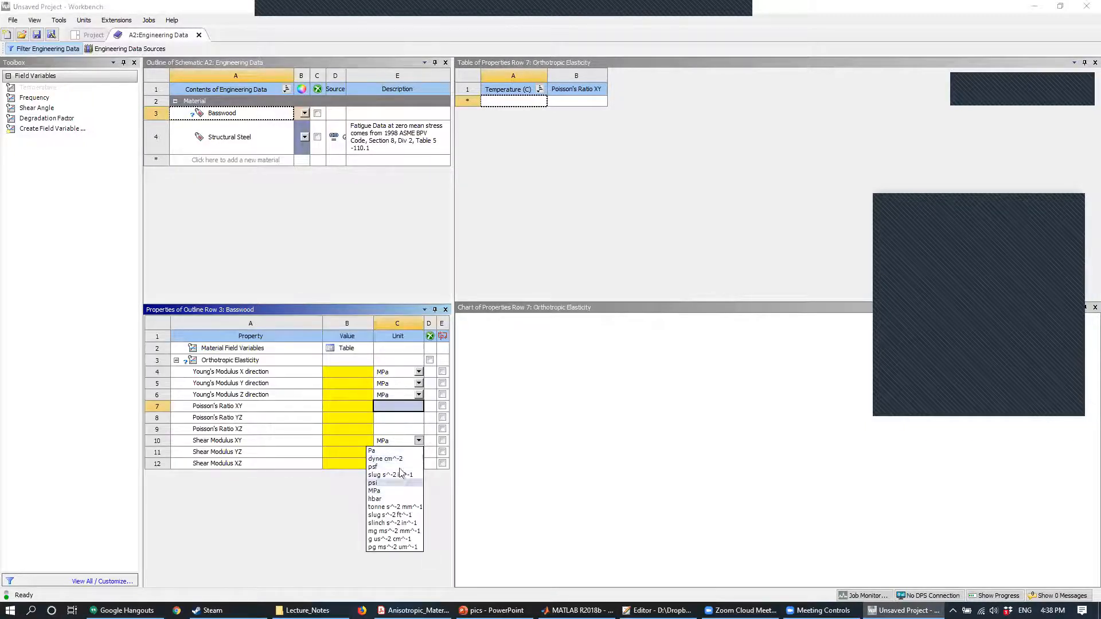
pyautogui.click(413, 610)
pyautogui.hotkey('alt', 'Tab')
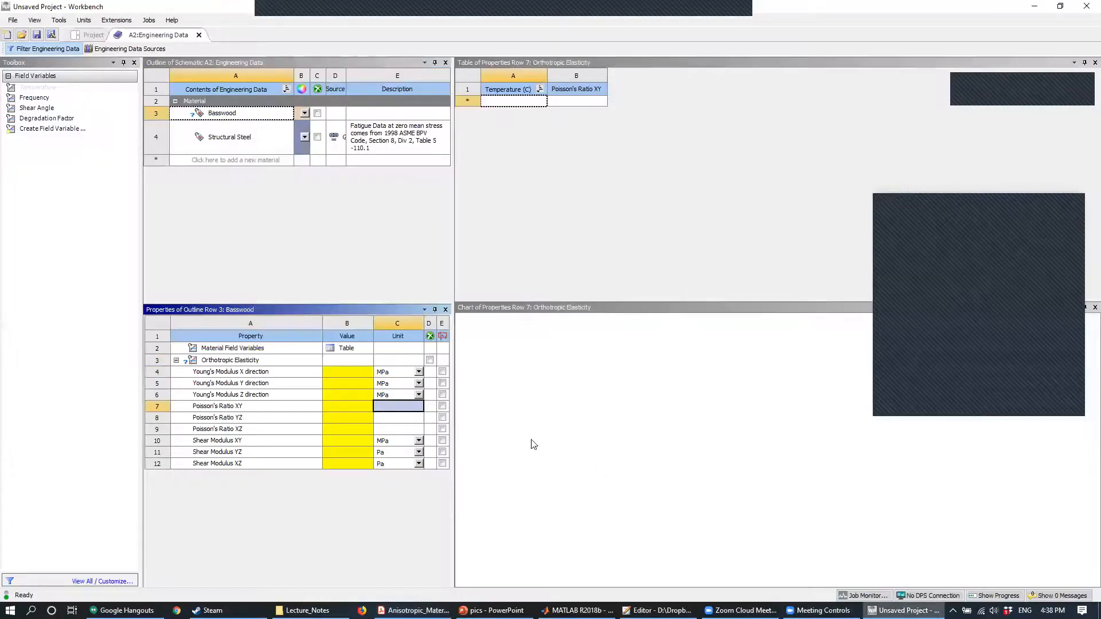
pyautogui.click(418, 452)
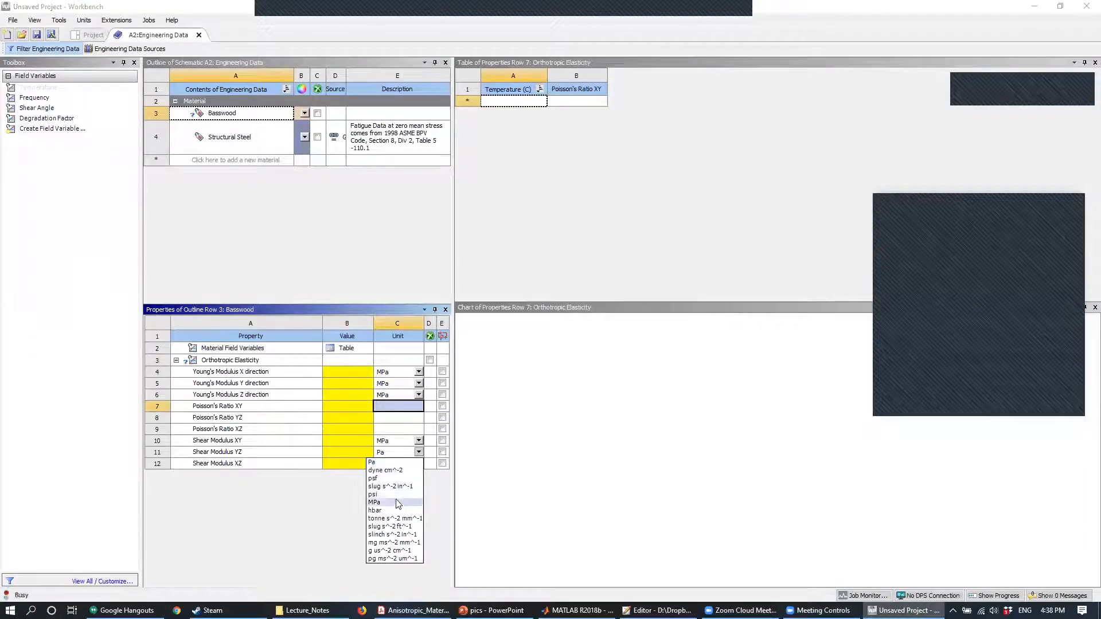
pyautogui.click(396, 503)
pyautogui.click(418, 463)
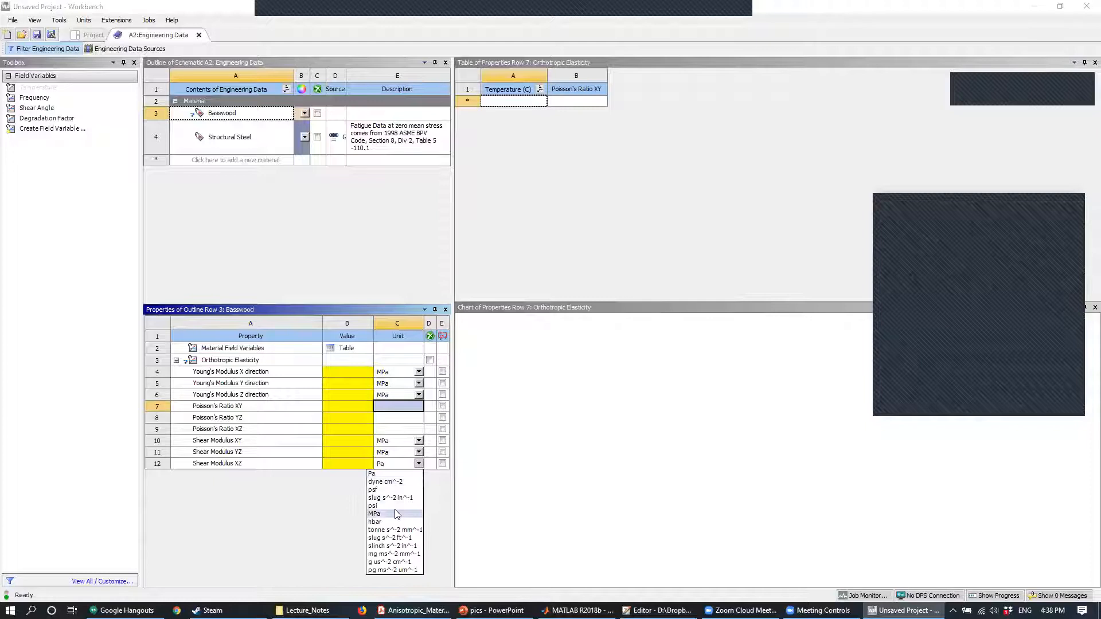
pyautogui.click(395, 514)
# - Set Basswood's Young's moduli to 7200 MPa in X, 194.4 MPa in Y and 475.2 MPa in Z
pyautogui.click(349, 371)
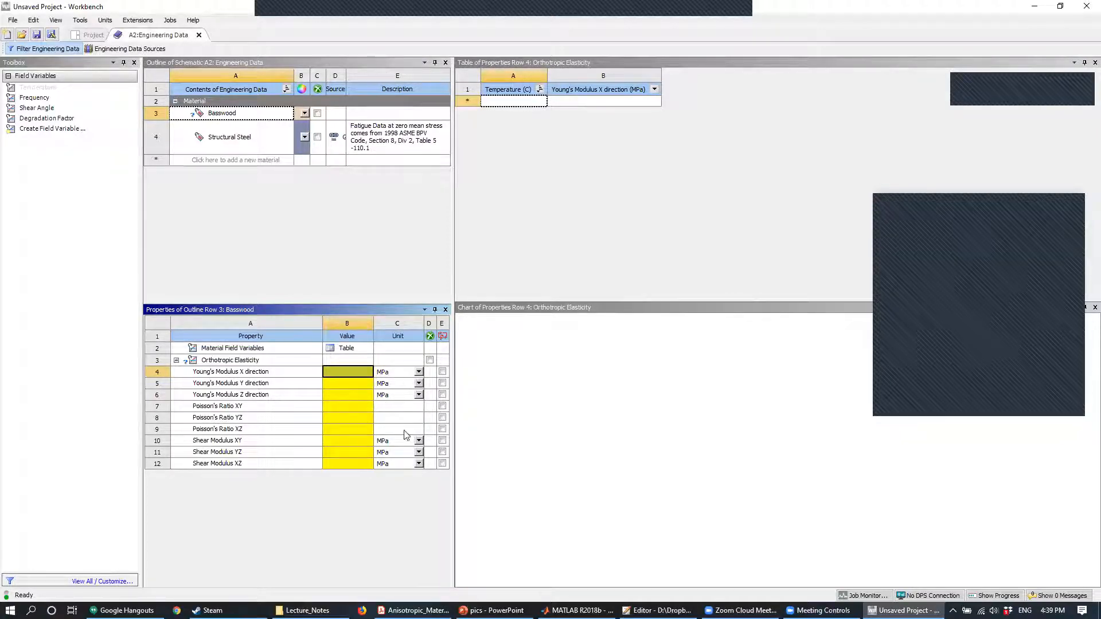
pyautogui.write('7200')
pyautogui.press('Return')
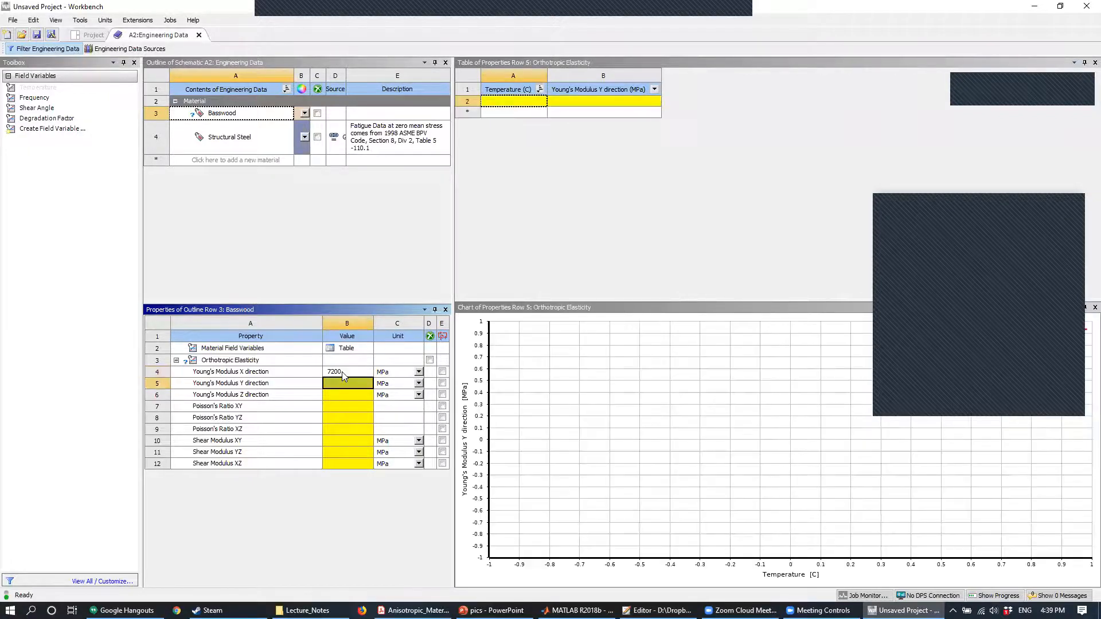
pyautogui.write('1940')
pyautogui.press('BackSpace')
pyautogui.write('.4')
pyautogui.press('Return')
pyautogui.write('475')
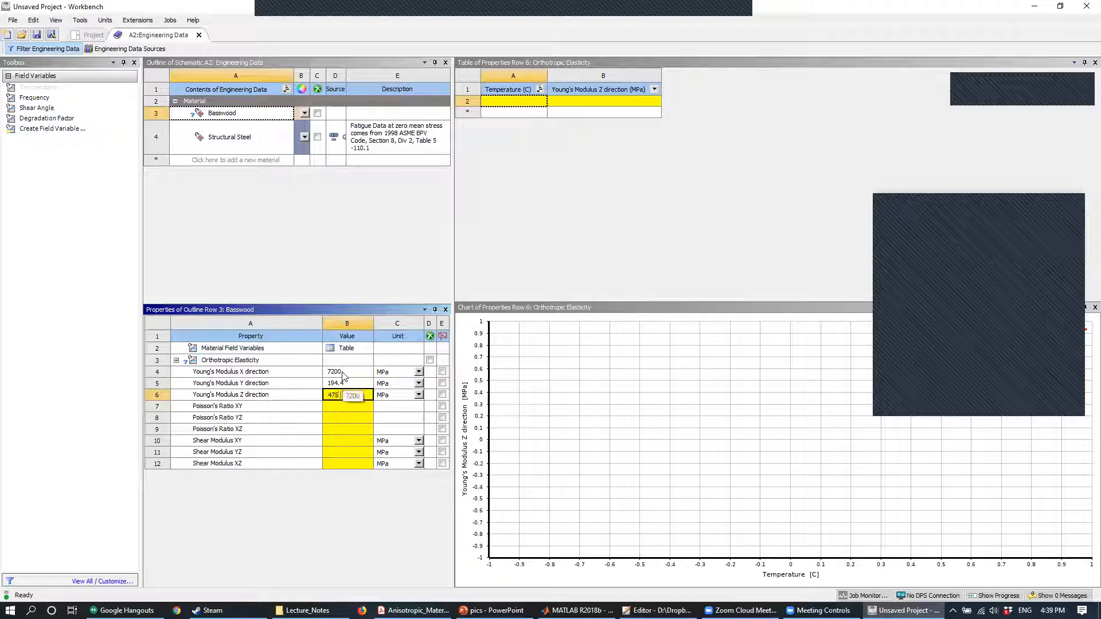
pyautogui.write('.2')
pyautogui.press('Return')
# - Set Basswood's Poisson's ratios to 0.406 for XY, 0.346 for YZ and 0.364 for XZ
pyautogui.write('0.406')
pyautogui.press('Return')
pyautogui.write('0.346')
pyautogui.press('Return')
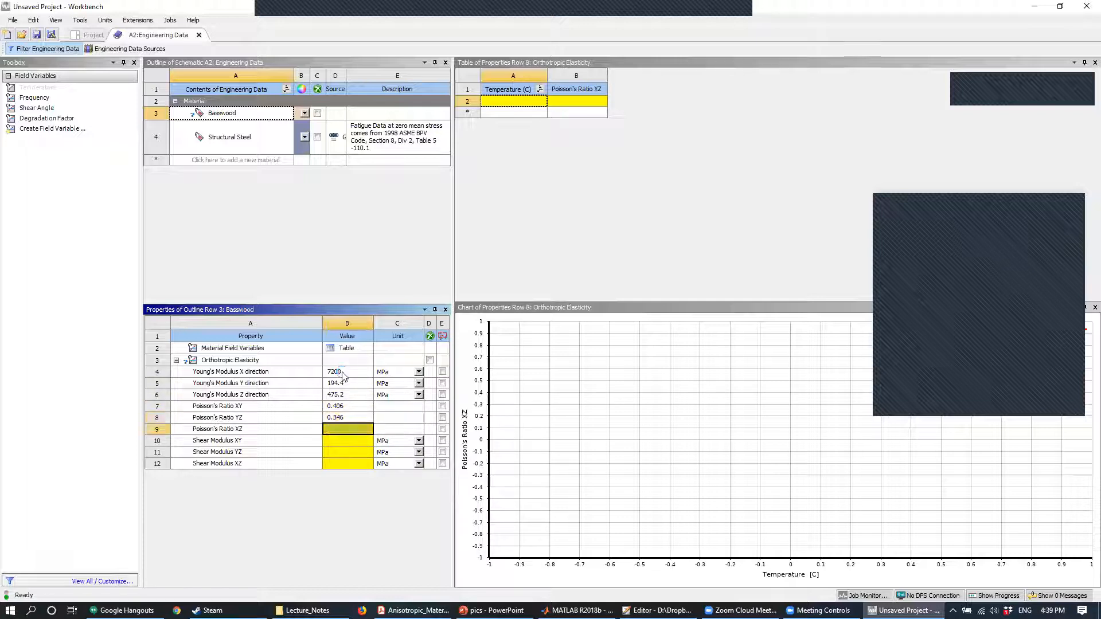
pyautogui.write('0.364')
pyautogui.press('Return')
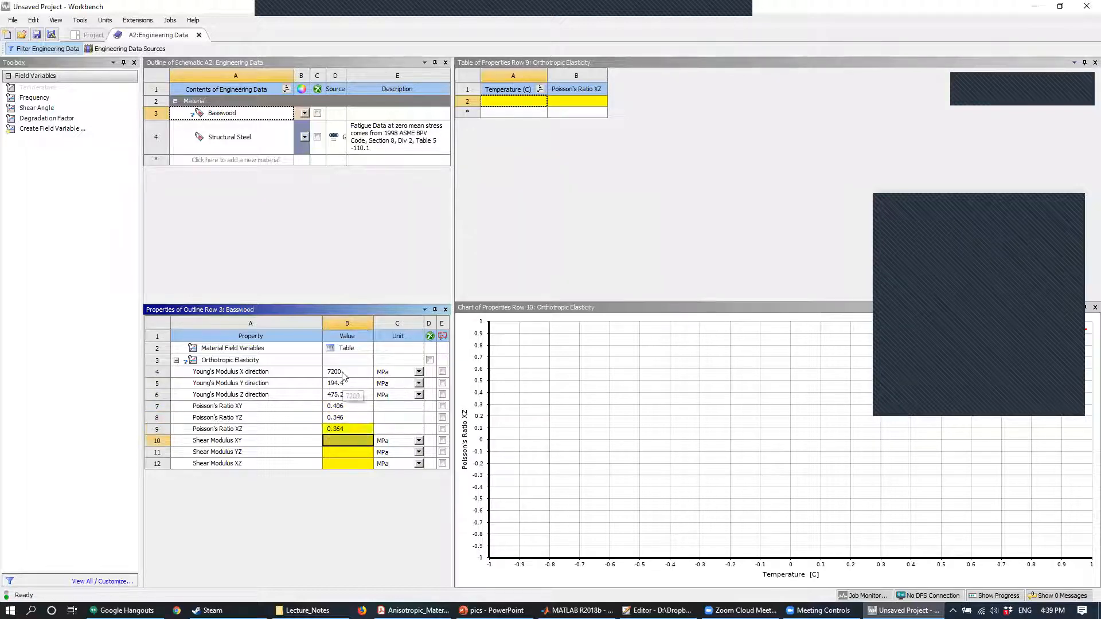
# - Set Basswood's shear moduli to 331.2 MPa for XY, 360 MPa for YZ and 403.2 MPa for XZ
pyautogui.write('331.2')
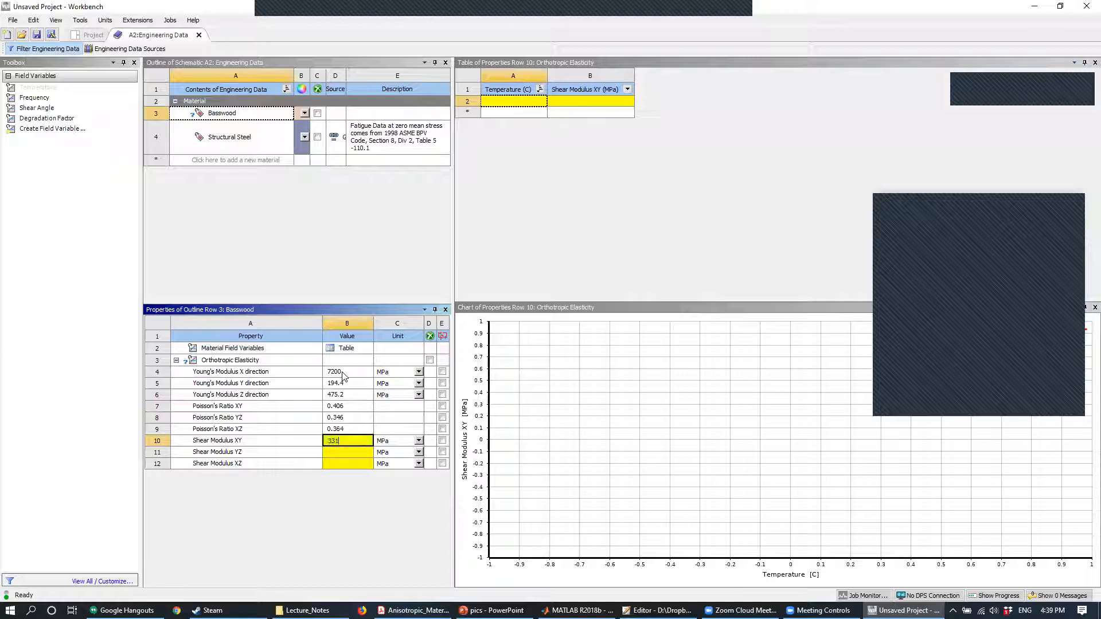
pyautogui.press('Return')
pyautogui.write('360')
pyautogui.press('Return')
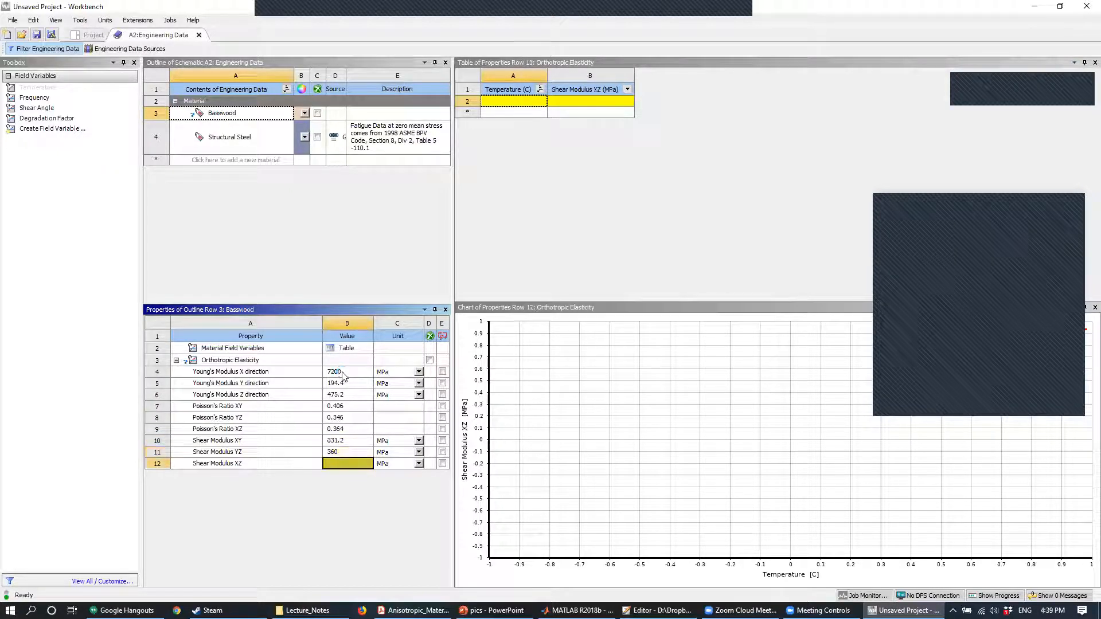
pyautogui.write('403.2')
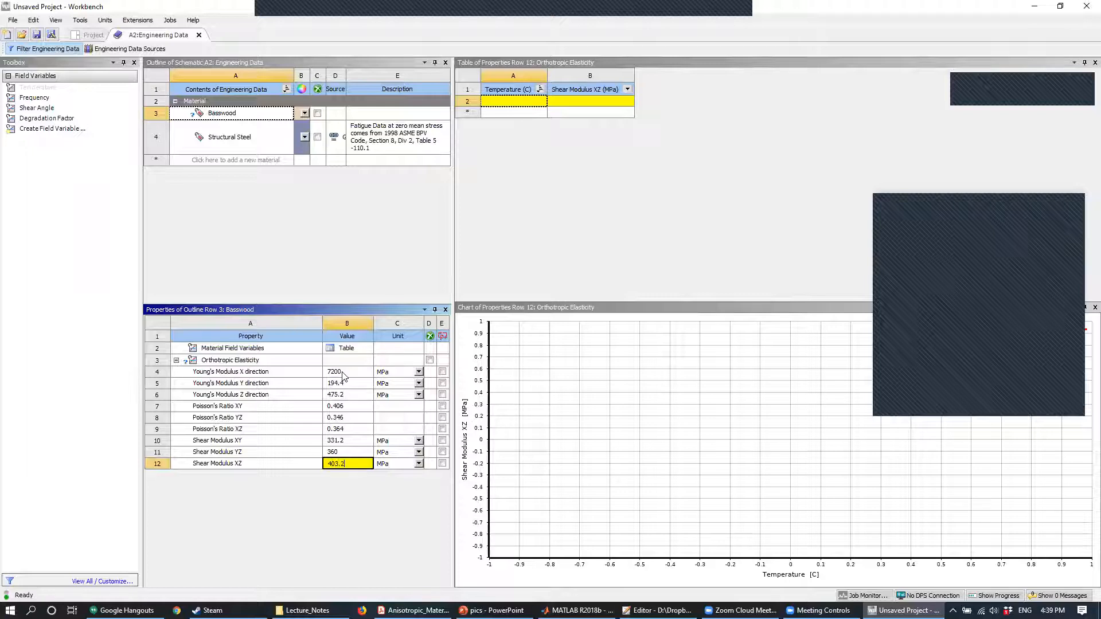
pyautogui.press('Return')
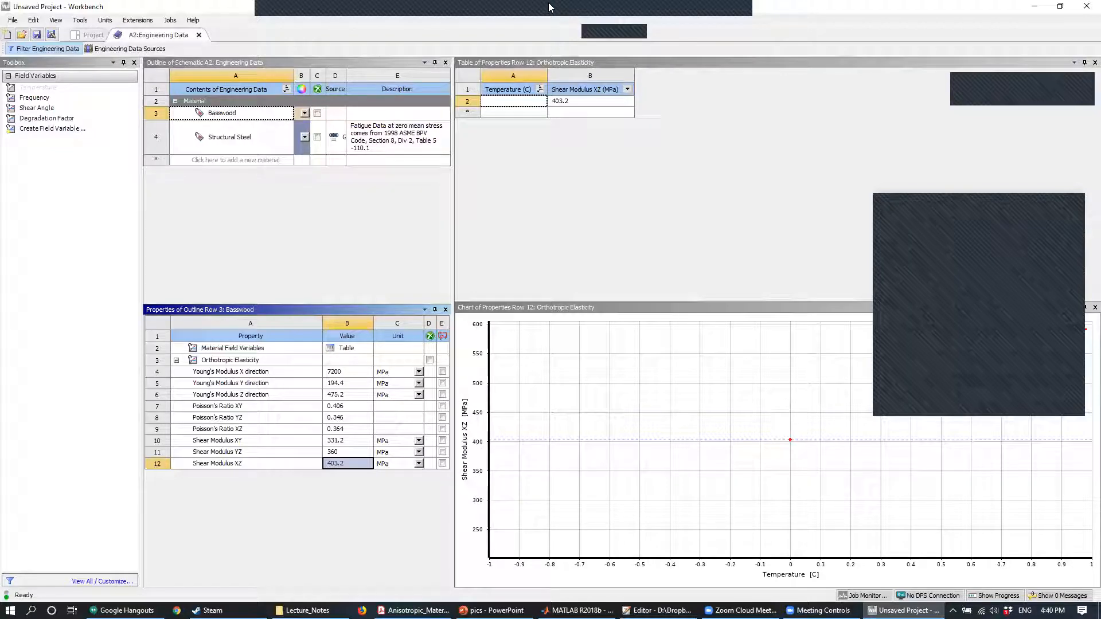
# - Close Engineering Data and open the Static Structural system's geometry in DesignModeler
pyautogui.click(198, 35)
pyautogui.rightClick(232, 137)
pyautogui.click(281, 153)
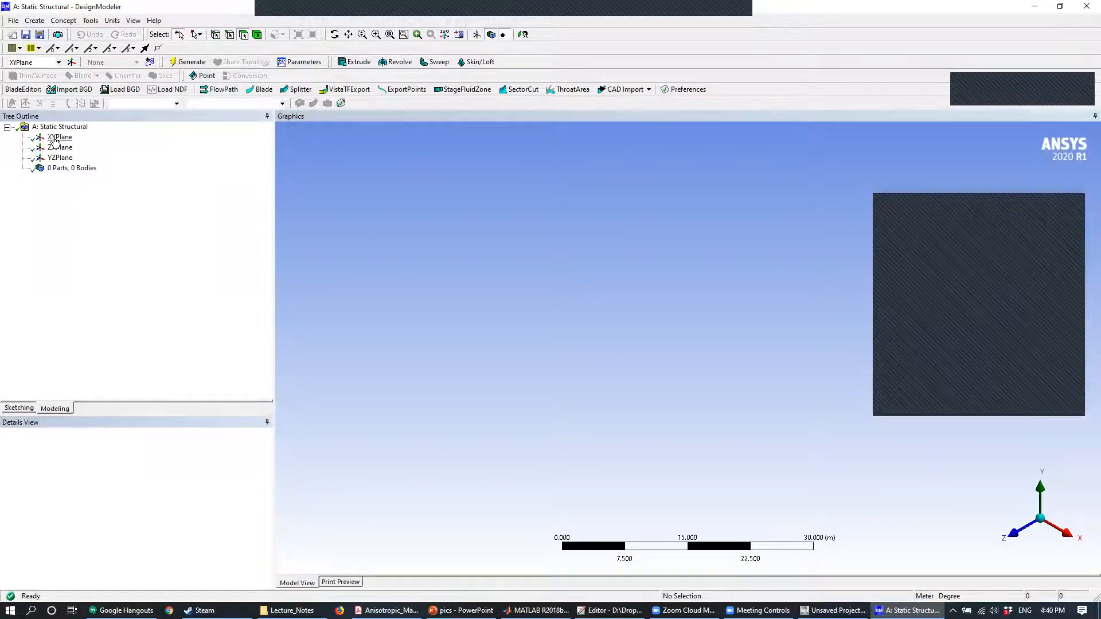
# - Select the XY plane, view it face-on and set the length unit to millimetres
pyautogui.click(58, 137)
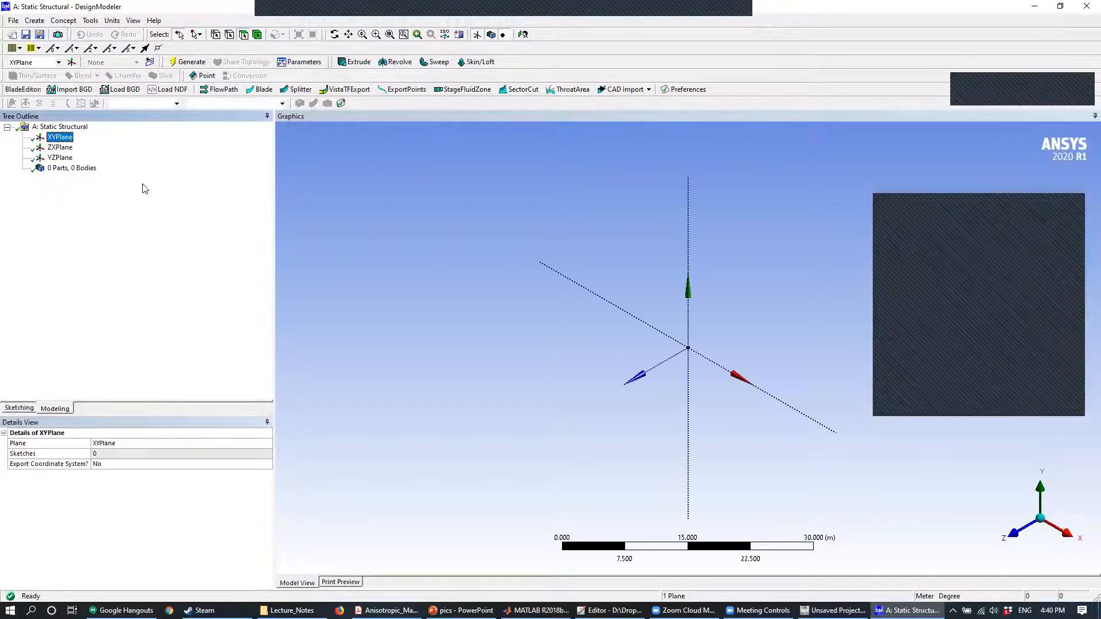
pyautogui.click(1011, 534)
pyautogui.click(112, 20)
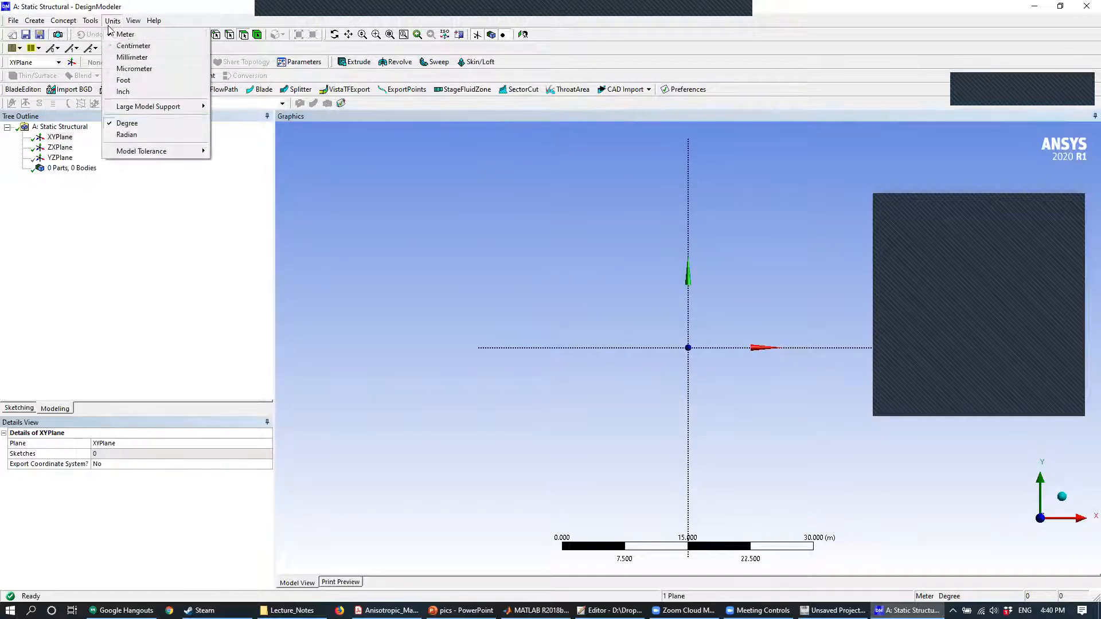
pyautogui.click(132, 57)
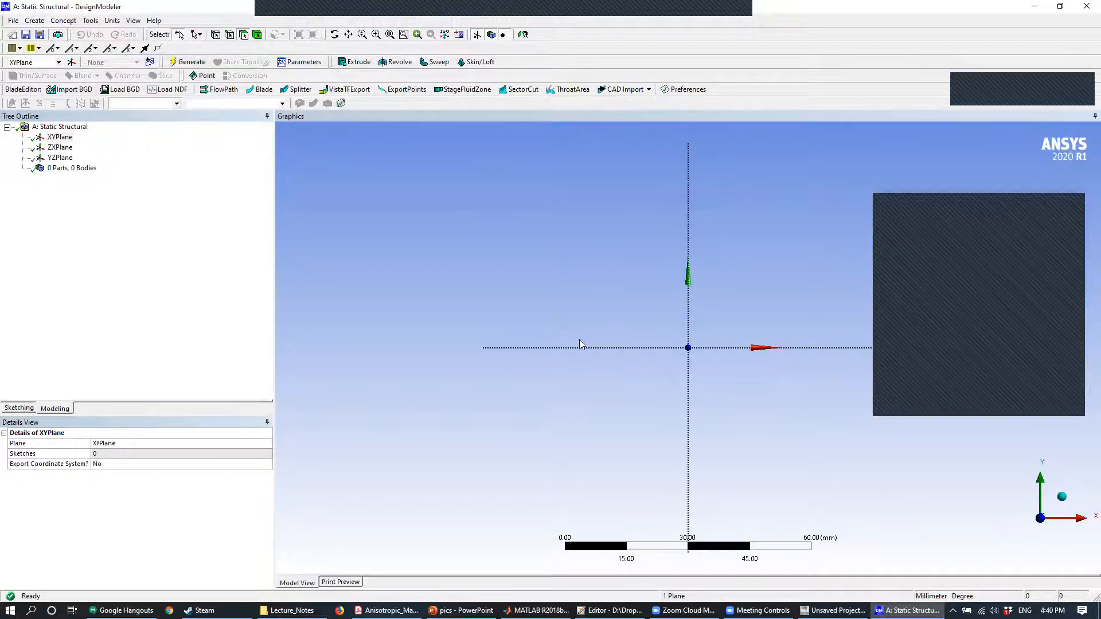
# - Sketch a rectangle about 34.5 by 27.6 mm on the XY plane with one corner at the origin
pyautogui.click(29, 409)
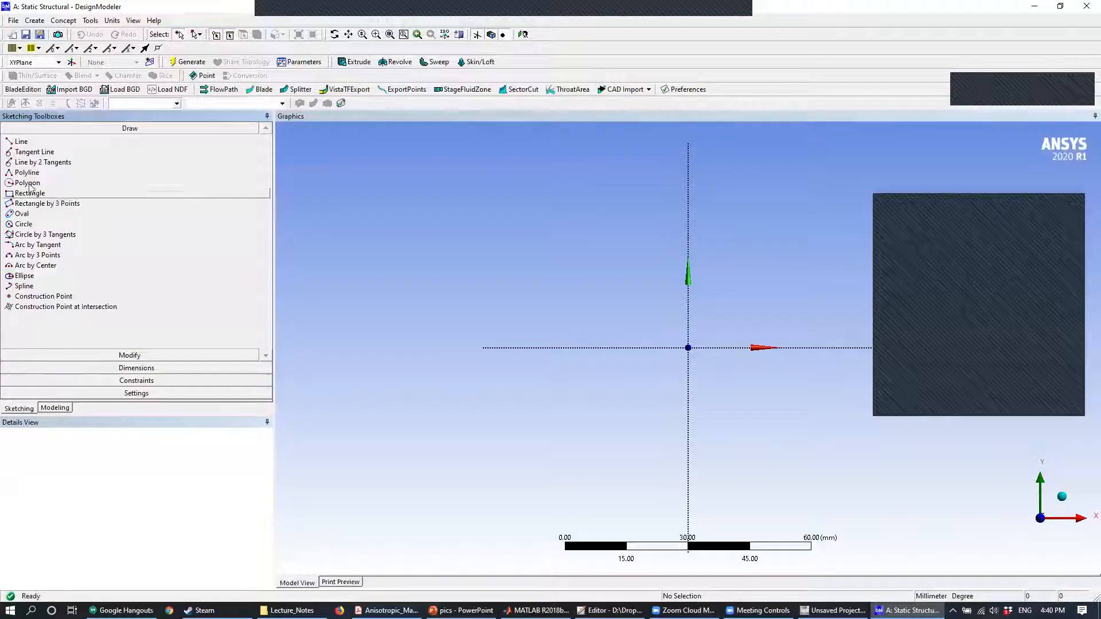
pyautogui.click(30, 193)
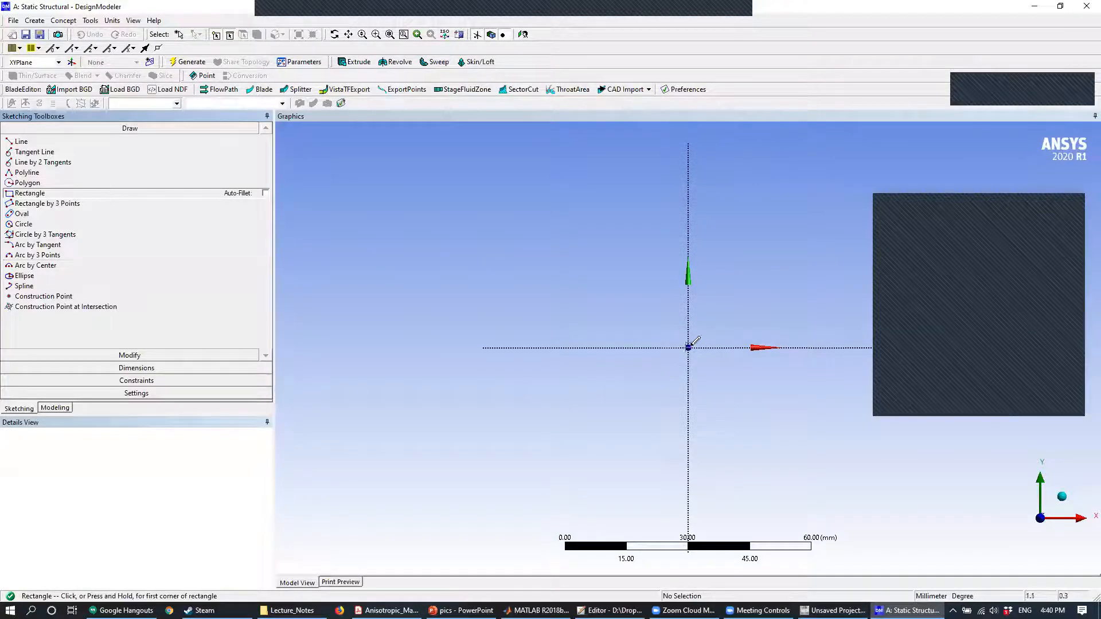
pyautogui.click(688, 347)
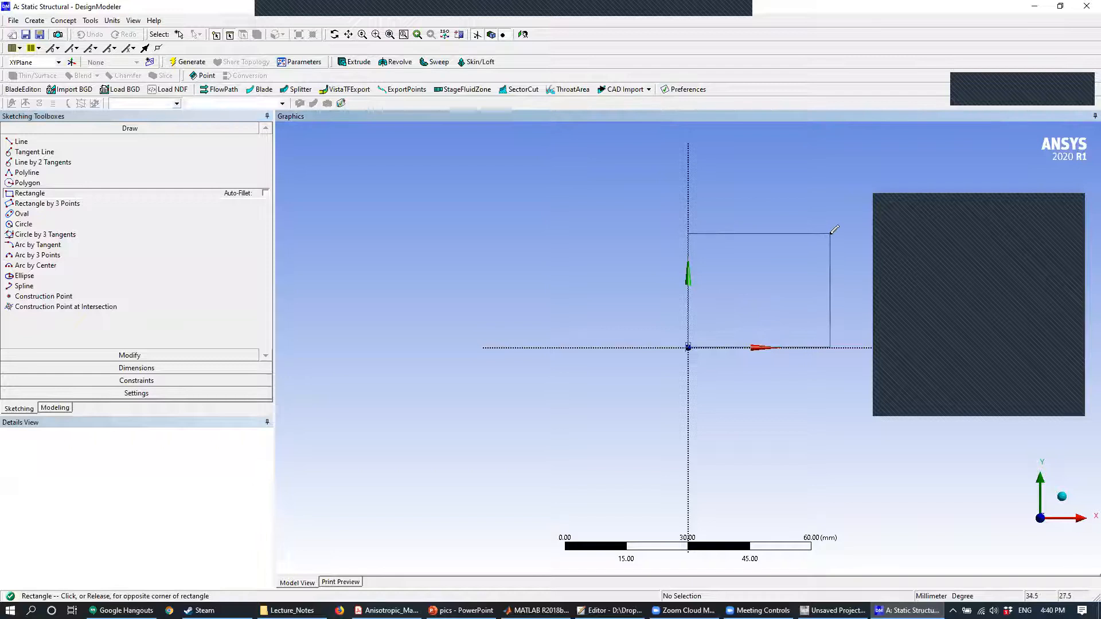
pyautogui.click(830, 234)
pyautogui.click(41, 407)
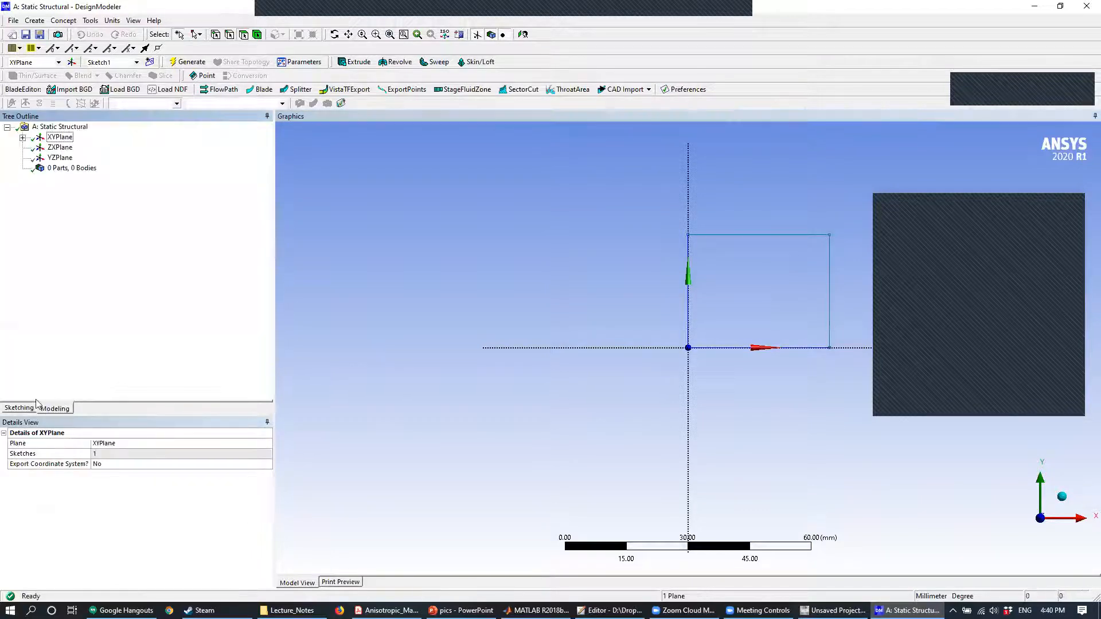
# - Dimension the rectangle's horizontal width and vertical height
pyautogui.click(23, 408)
pyautogui.click(91, 369)
pyautogui.click(92, 177)
pyautogui.click(776, 235)
pyautogui.click(763, 187)
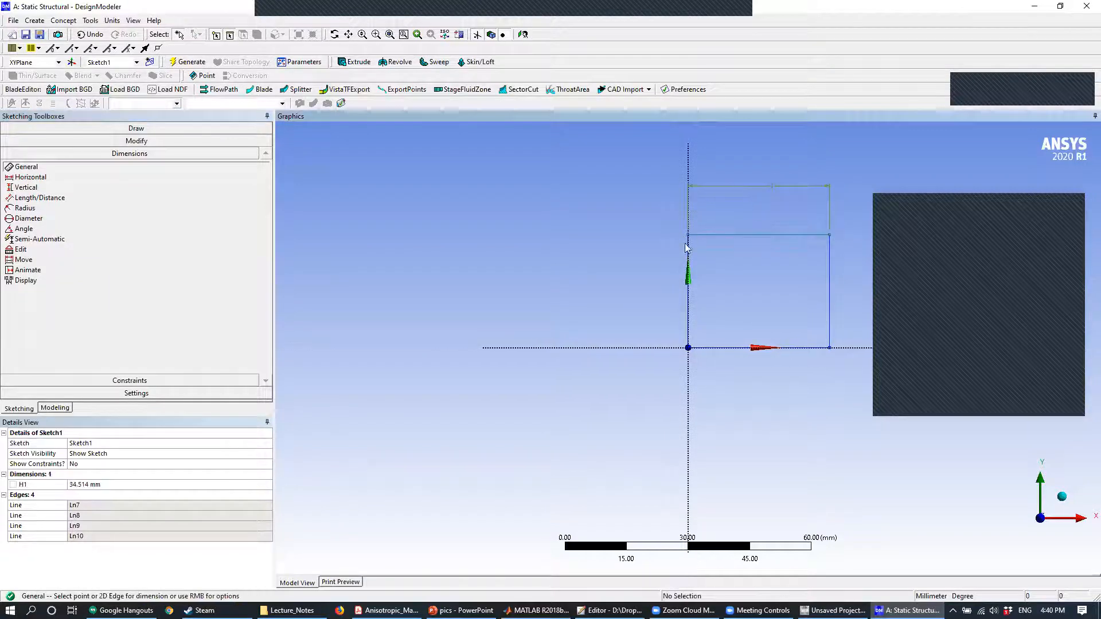
pyautogui.click(689, 279)
pyautogui.click(603, 270)
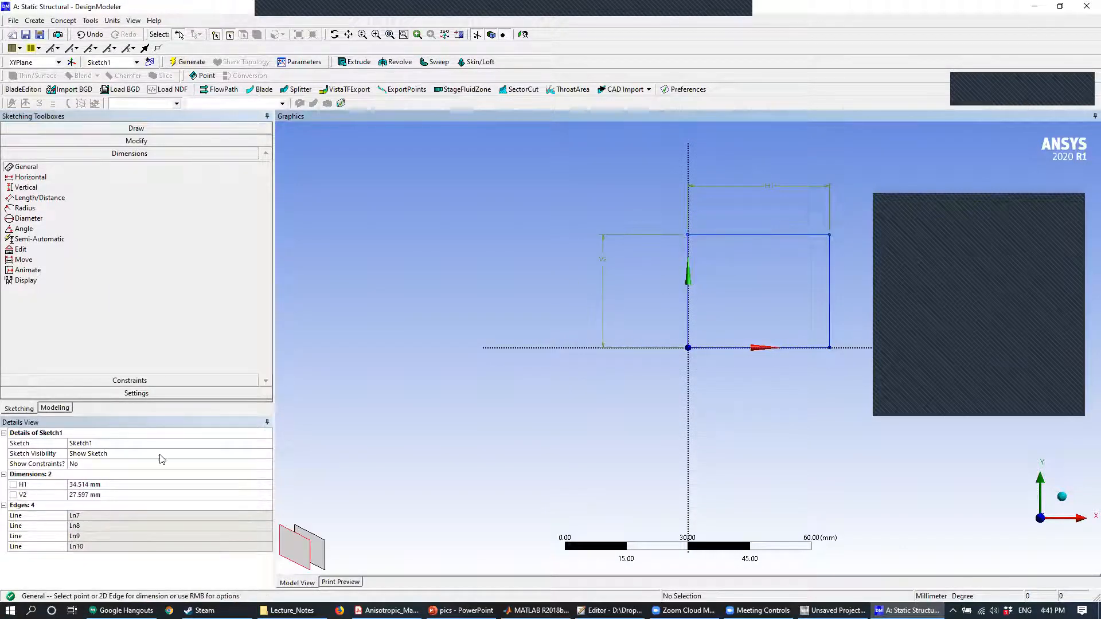
# - Set the rectangle's width and height to 100 mm each
pyautogui.click(97, 485)
pyautogui.write('100')
pyautogui.press('Return')
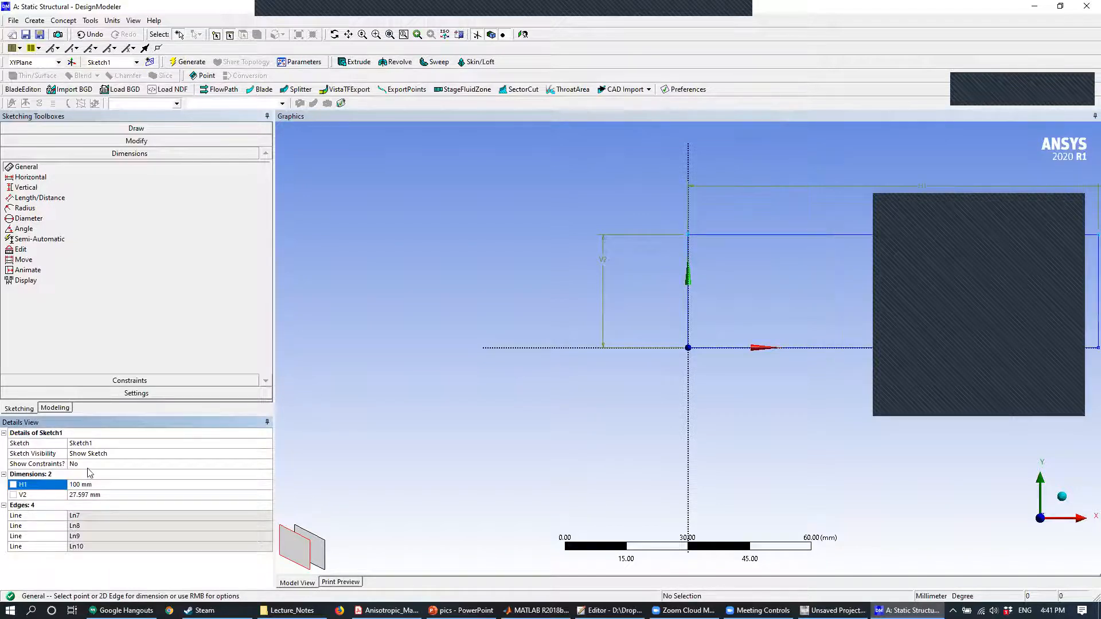
pyautogui.click(89, 497)
pyautogui.write('100')
pyautogui.press('Return')
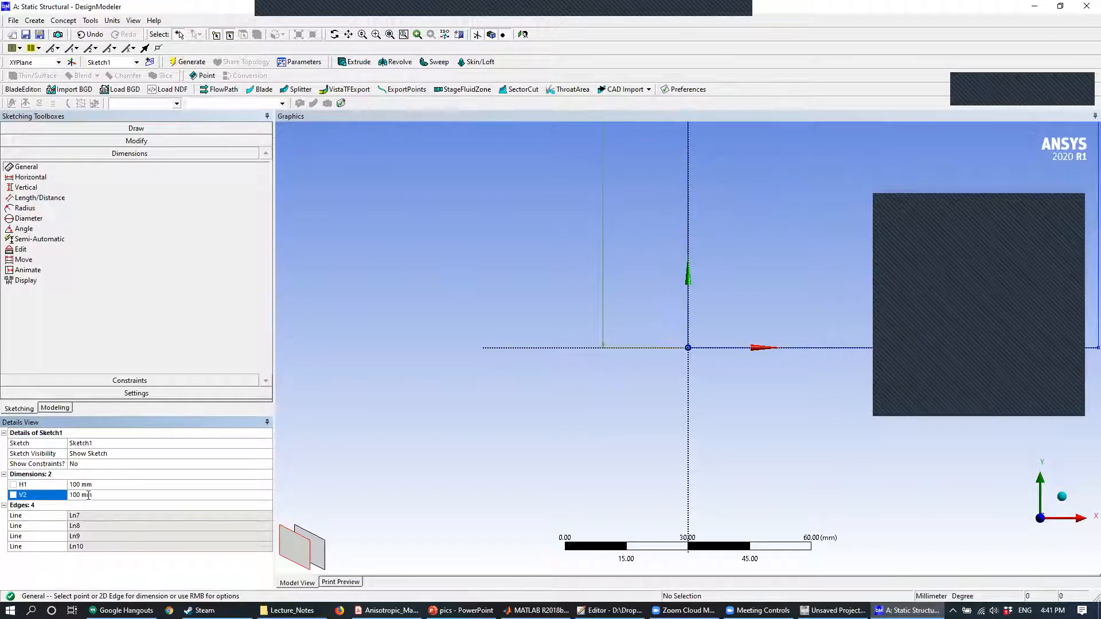
pyautogui.scroll(2, 611, 404)
pyautogui.scroll(-10, 609, 395)
pyautogui.keyDown('ctrl'); pyautogui.moveTo(653, 367); pyautogui.dragTo(535, 410, button='middle'); pyautogui.keyUp('ctrl')
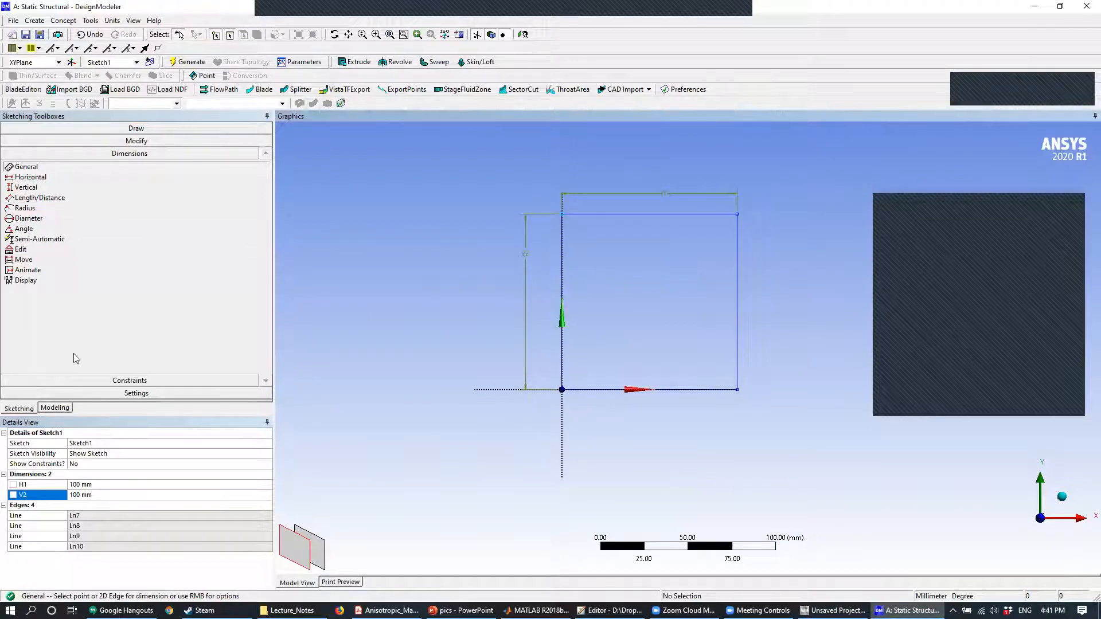
# - Extrude the square sketch 100 mm and generate the solid cube
pyautogui.click(56, 409)
pyautogui.click(23, 137)
pyautogui.click(67, 149)
pyautogui.click(354, 62)
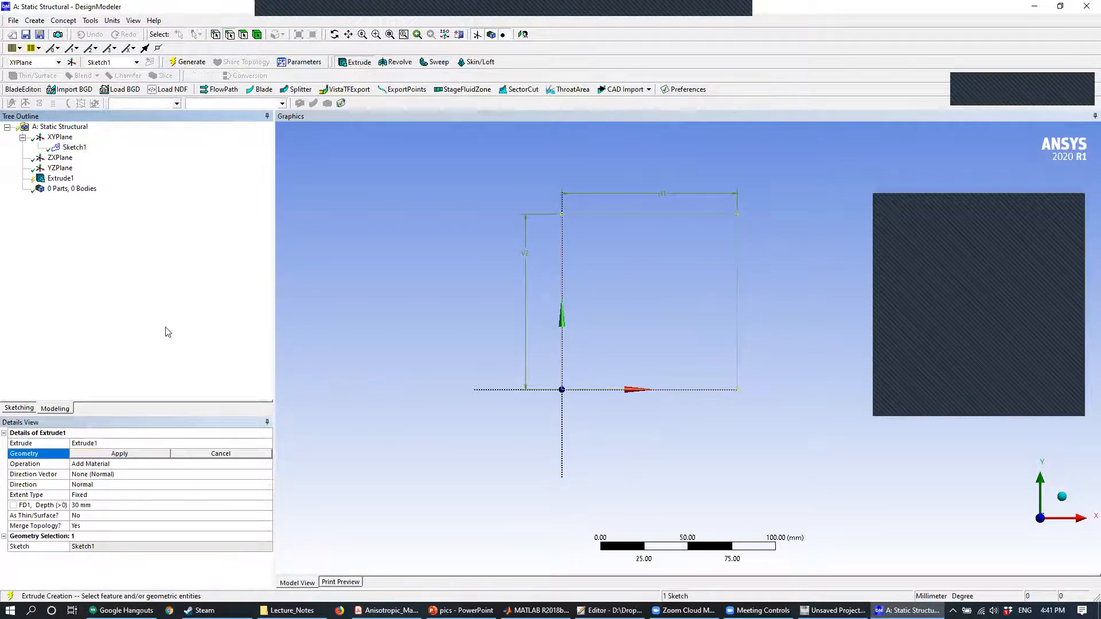
pyautogui.click(120, 454)
pyautogui.click(102, 507)
pyautogui.write('100')
pyautogui.press('Return')
pyautogui.click(188, 62)
pyautogui.moveTo(714, 241); pyautogui.dragTo(615, 262, button='middle')
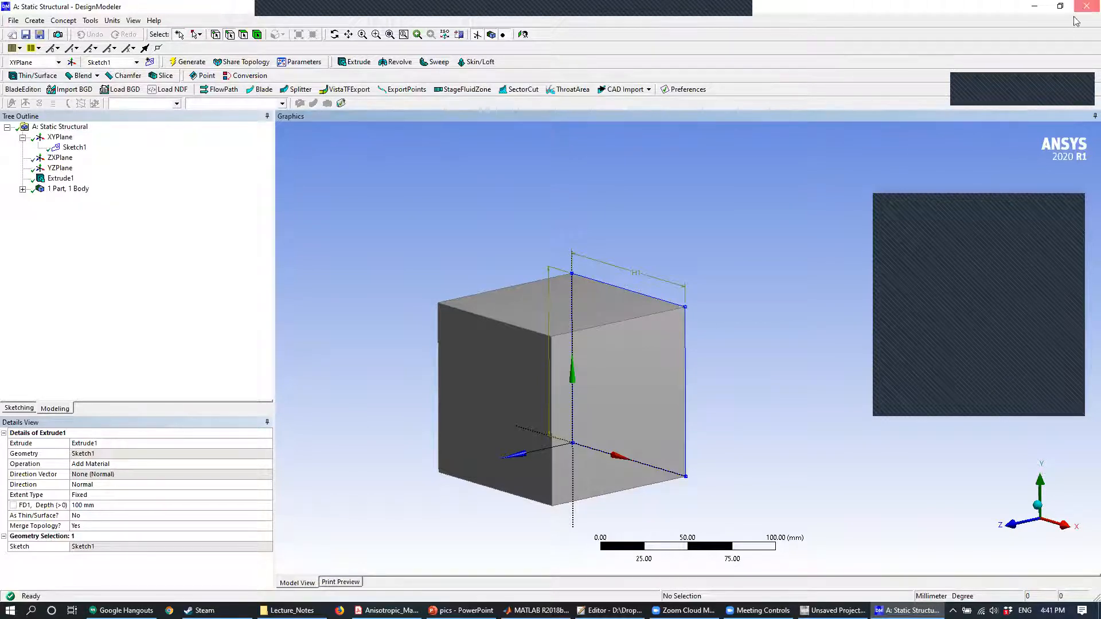
# - Close the geometry editor and open the static structural system's Model in Mechanical
pyautogui.click(723, 215)
pyautogui.hotkey('alt', 'F4')
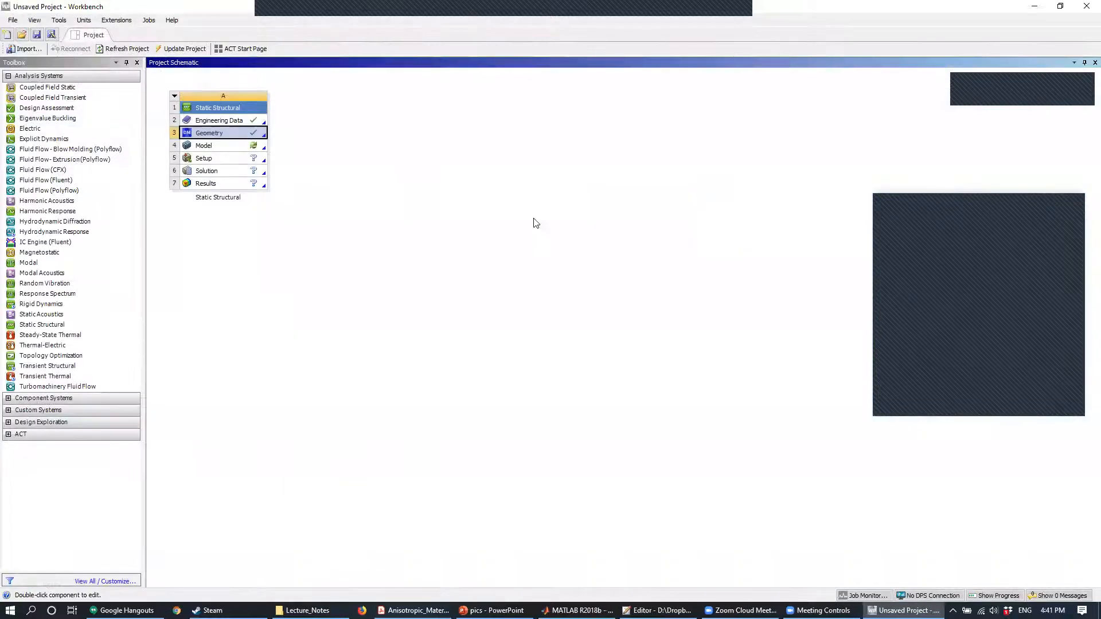
pyautogui.doubleClick(237, 146)
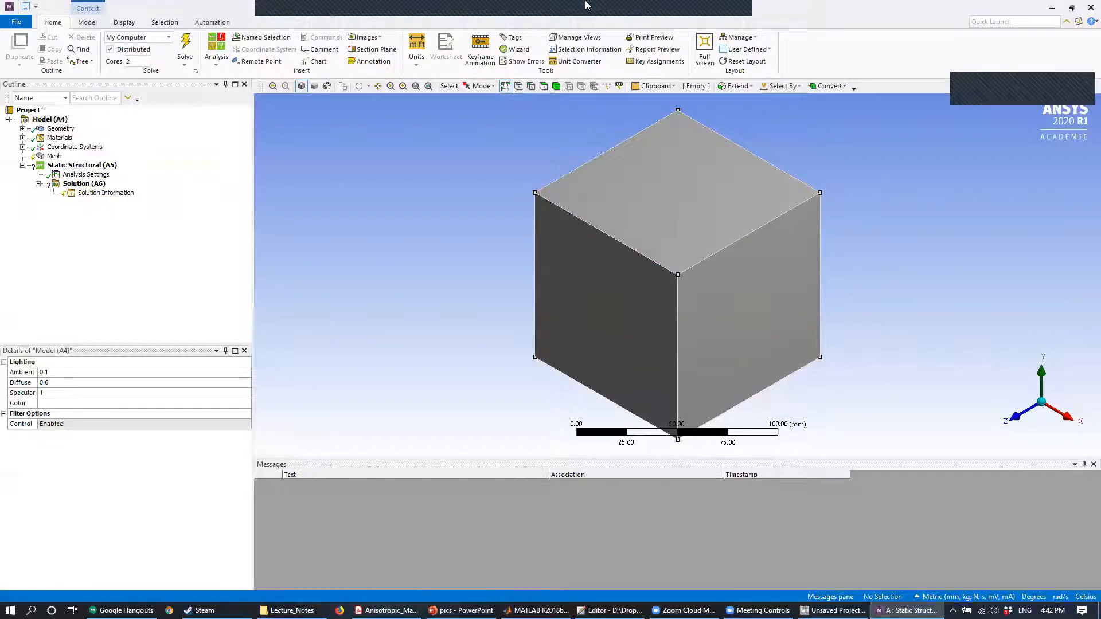
# - Assign the Basswood material to the solid cube
pyautogui.moveTo(636, 206); pyautogui.dragTo(548, 218, button='middle')
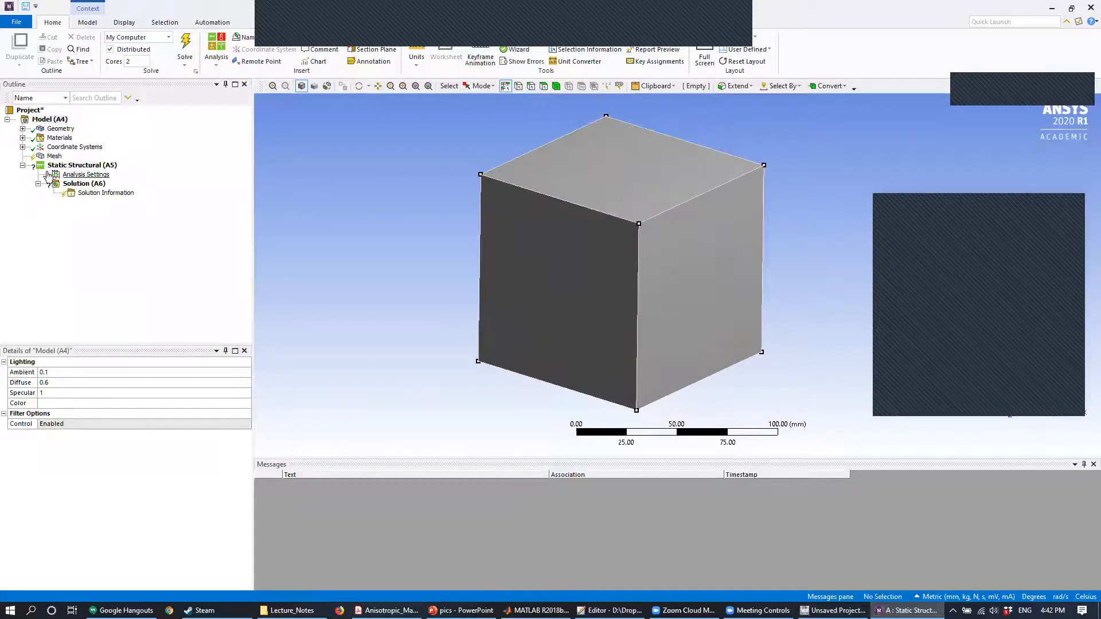
pyautogui.click(22, 129)
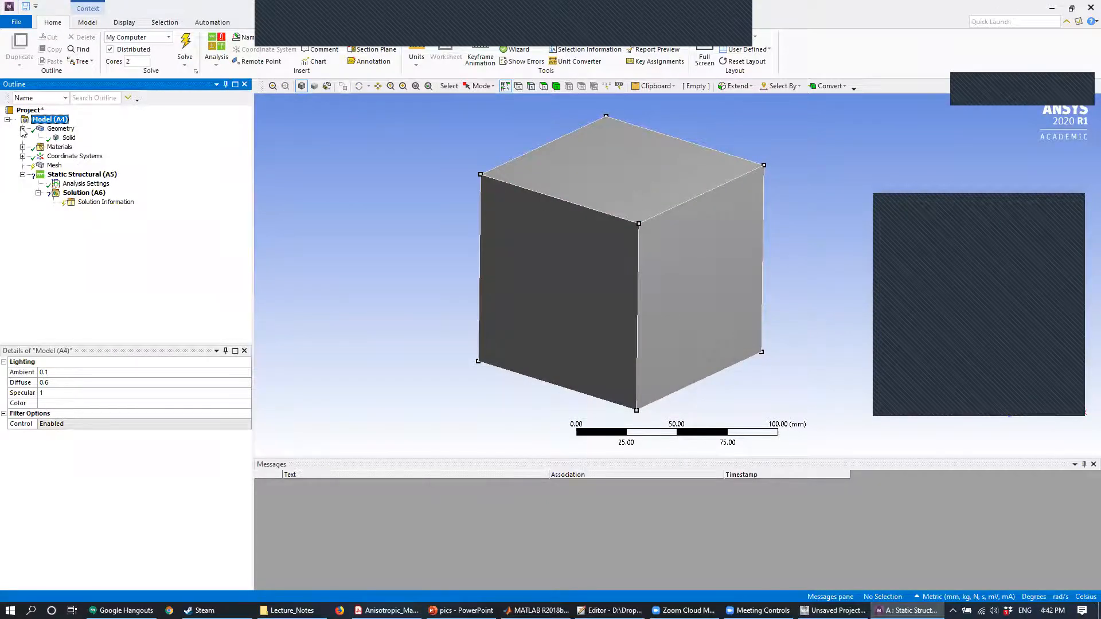
pyautogui.click(69, 137)
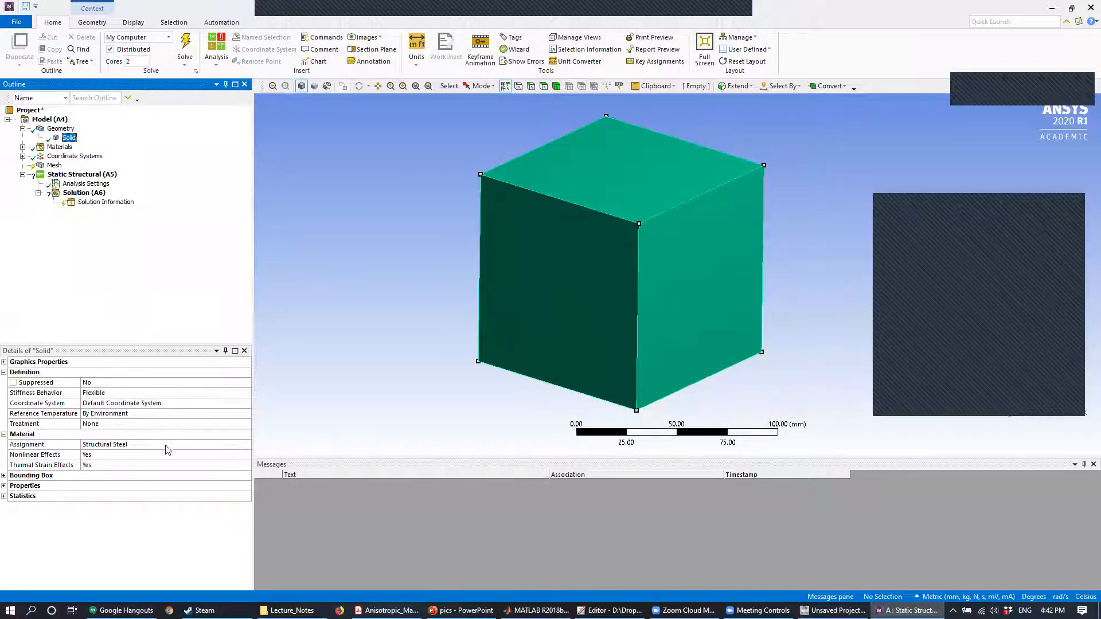
pyautogui.click(219, 448)
pyautogui.click(246, 446)
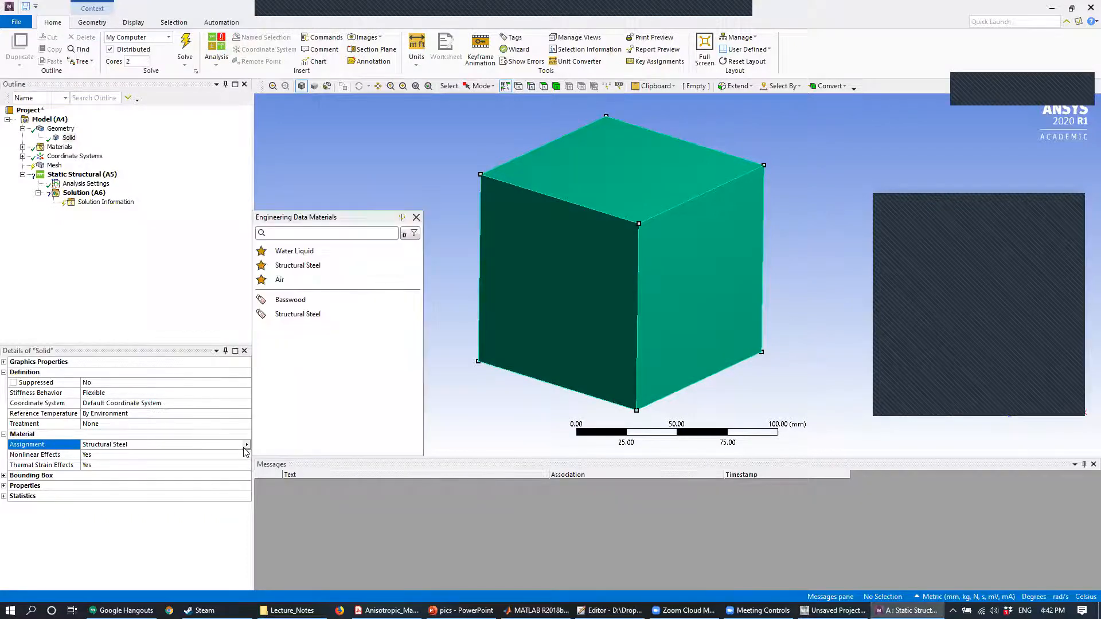
pyautogui.click(301, 300)
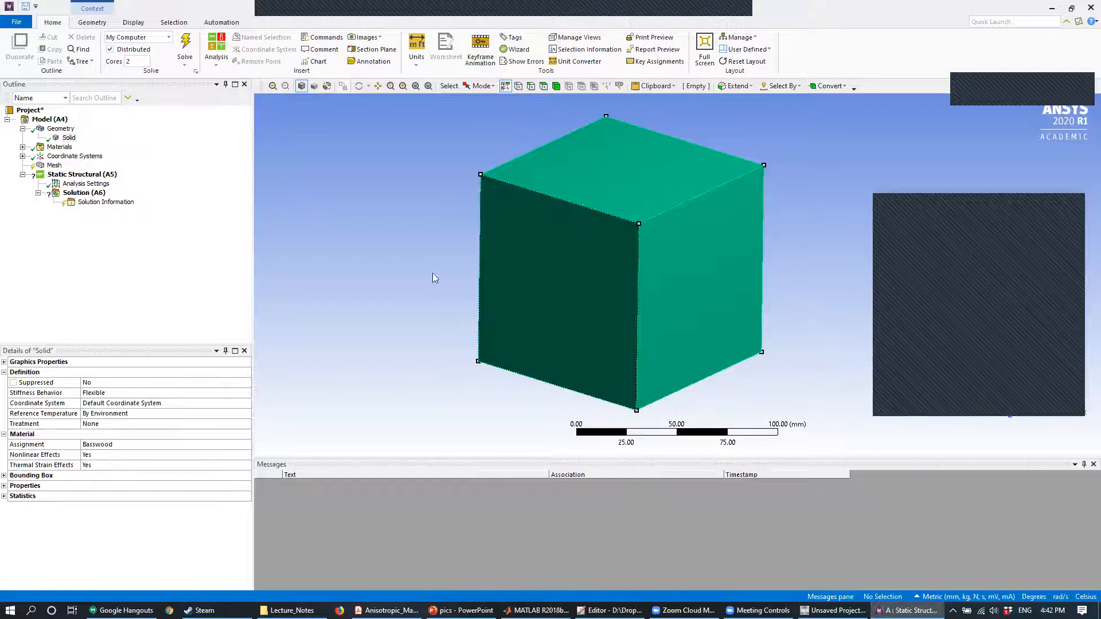
# - Generate the cube's mesh with the default settings
pyautogui.rightClick(58, 167)
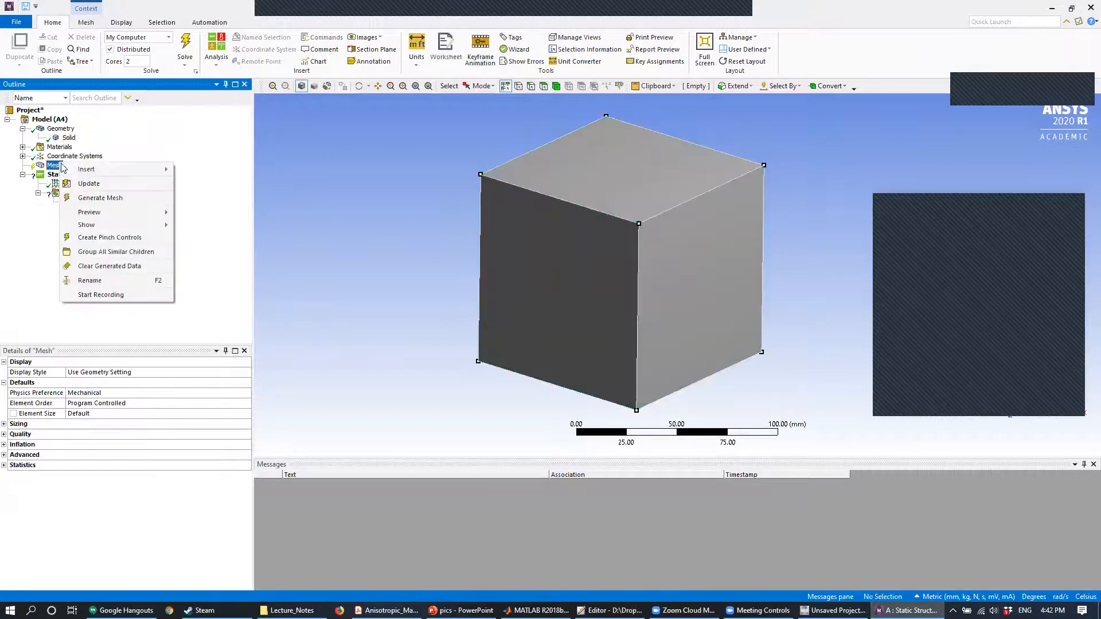
pyautogui.click(95, 199)
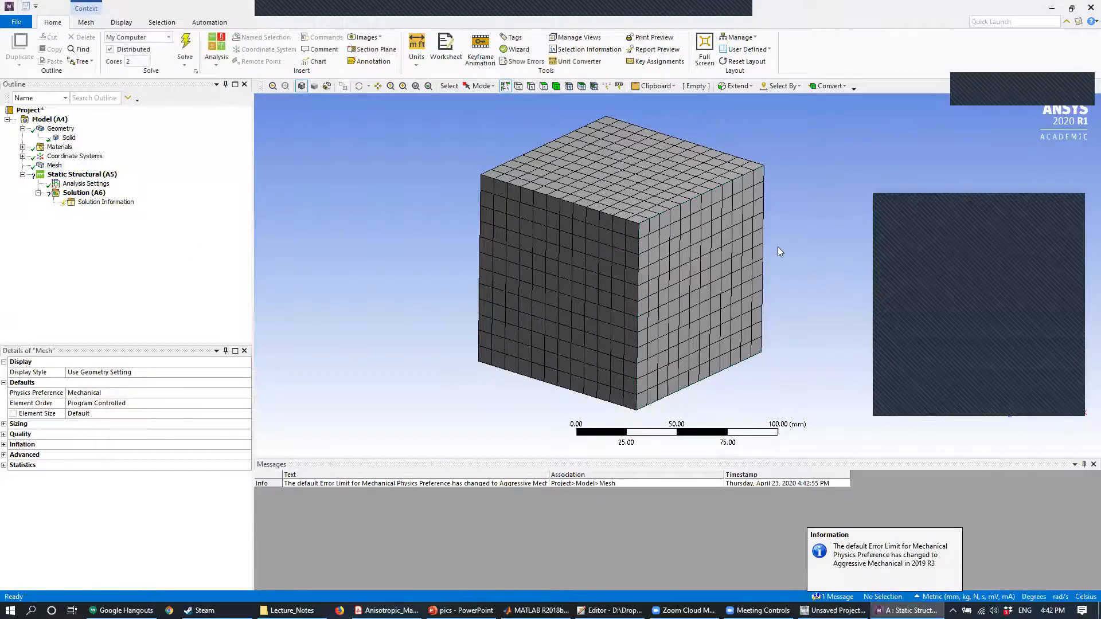
pyautogui.moveTo(706, 244); pyautogui.dragTo(648, 296, button='middle')
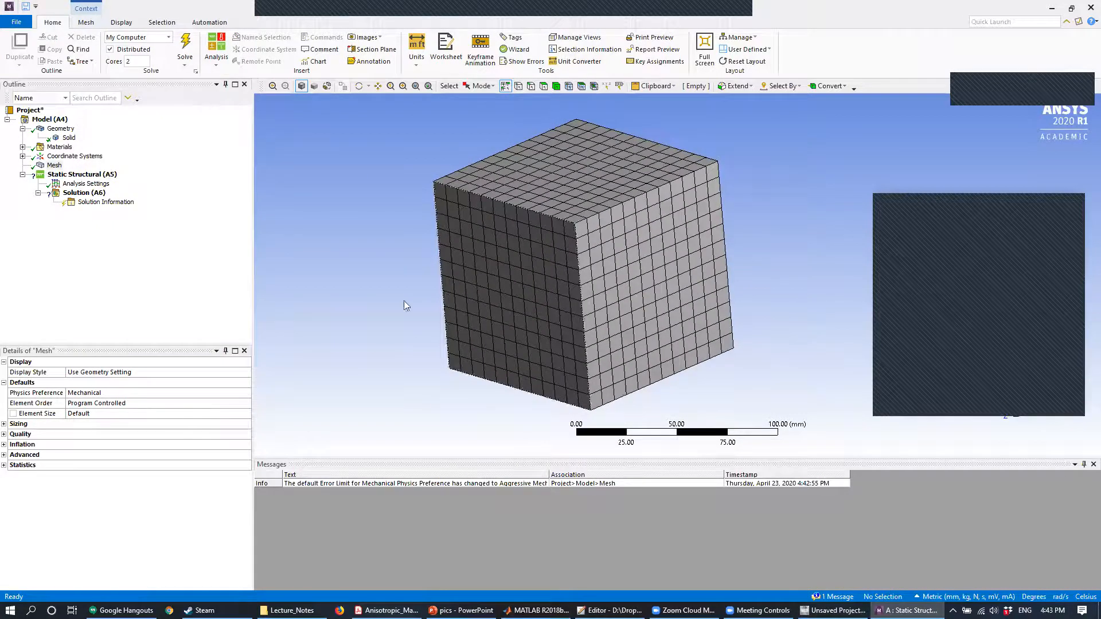
pyautogui.click(88, 175)
pyautogui.rightClick(88, 175)
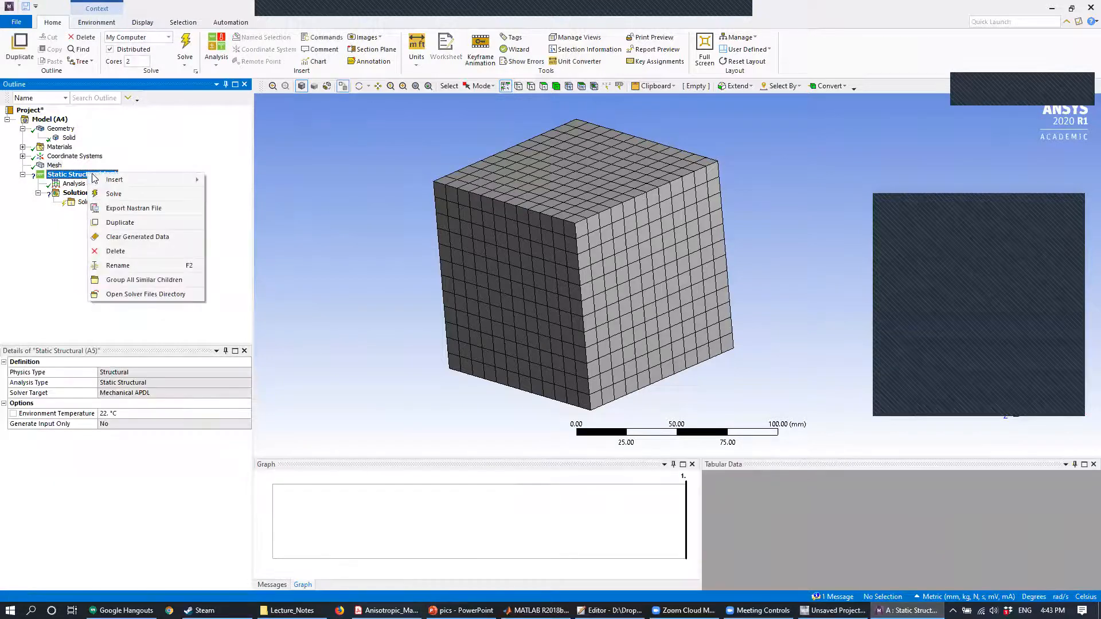
pyautogui.click(1041, 195)
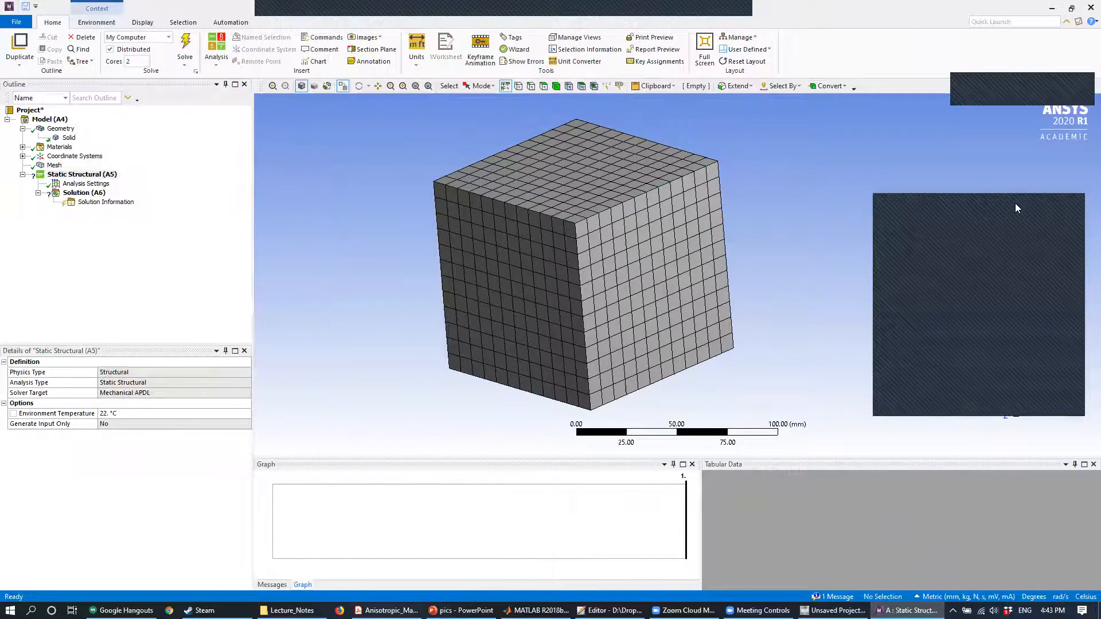
# - Add a fixed support to the cube face on the negative X side
pyautogui.moveTo(836, 273); pyautogui.dragTo(781, 288, button='middle')
pyautogui.rightClick(80, 174)
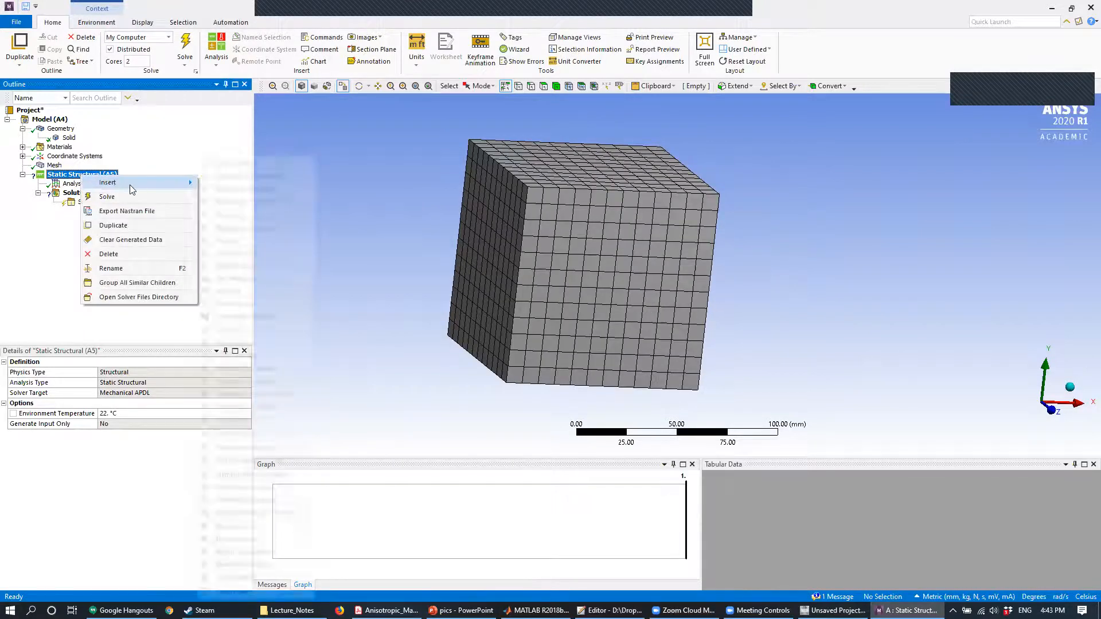
pyautogui.moveTo(115, 182)
pyautogui.click(240, 344)
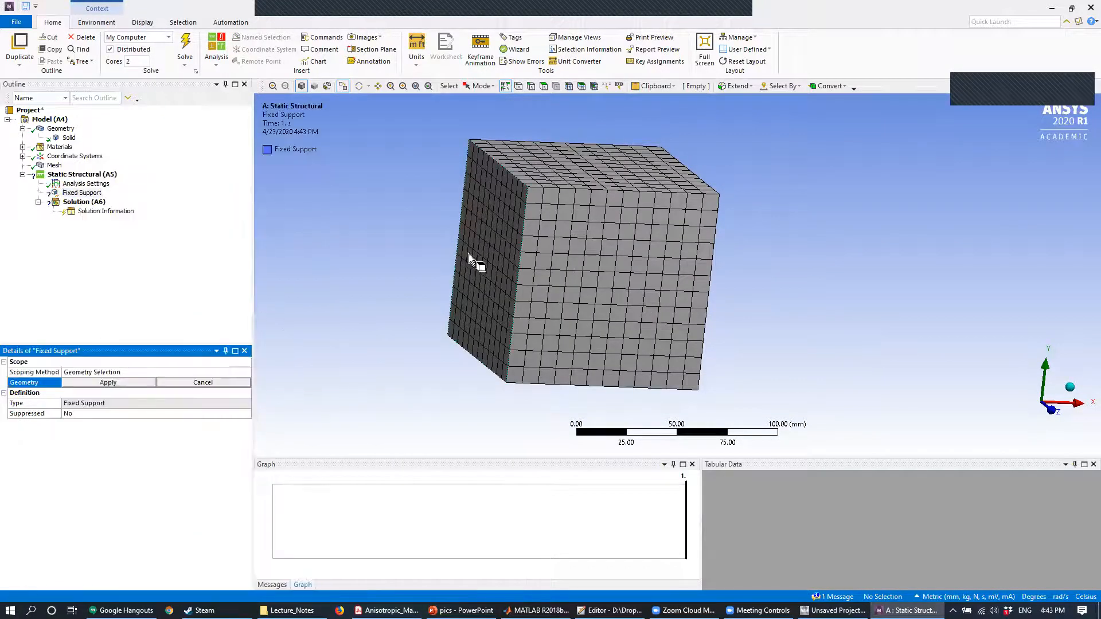
pyautogui.click(469, 255)
pyautogui.click(112, 387)
# - Apply a force of 5e5 N in the X direction to the cube face opposite the fixed support
pyautogui.moveTo(659, 305); pyautogui.dragTo(445, 265, button='middle')
pyautogui.rightClick(80, 174)
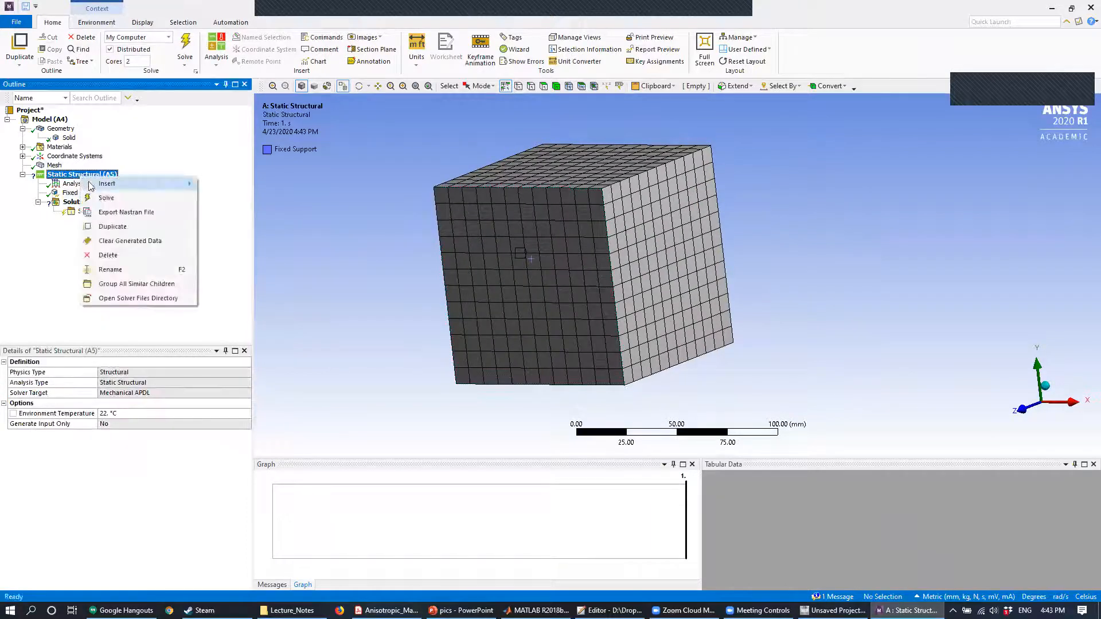
pyautogui.moveTo(115, 183)
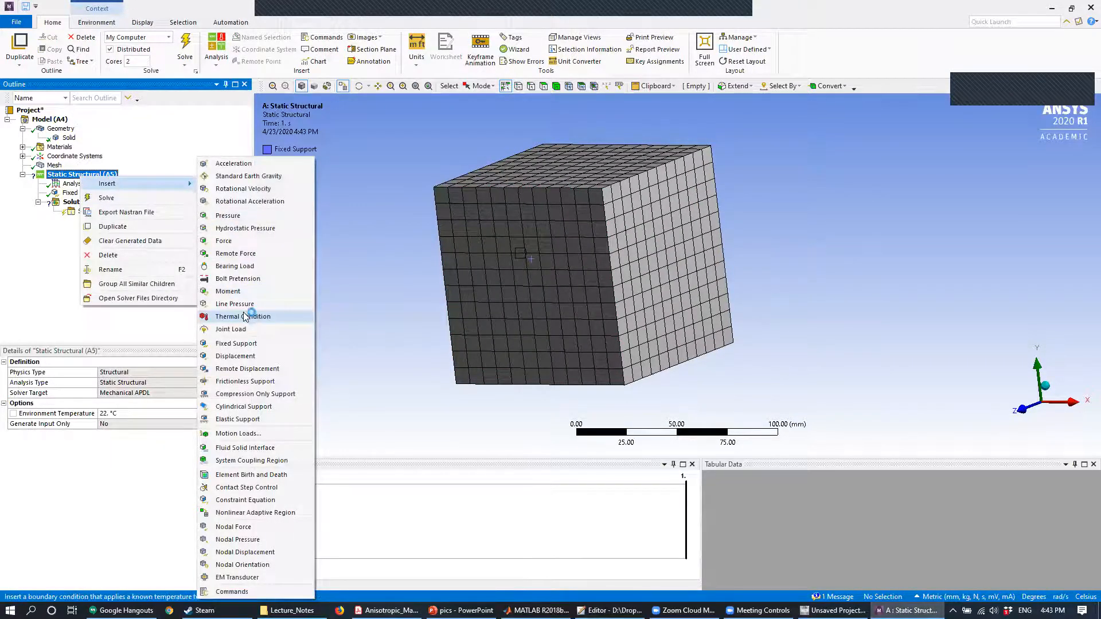
pyautogui.click(225, 240)
pyautogui.click(695, 275)
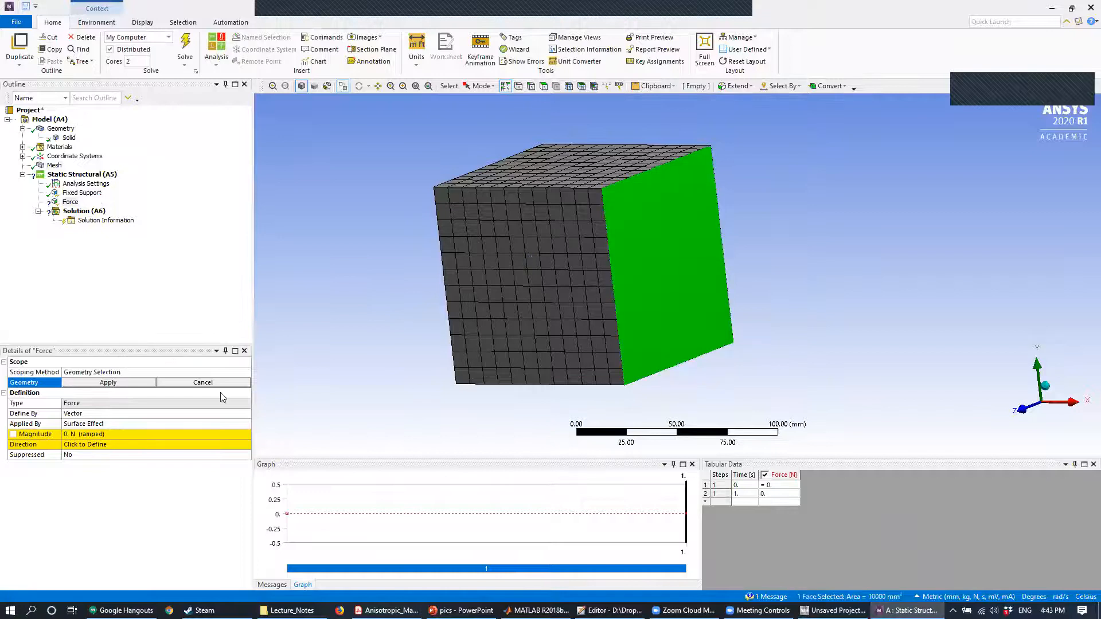
pyautogui.click(109, 382)
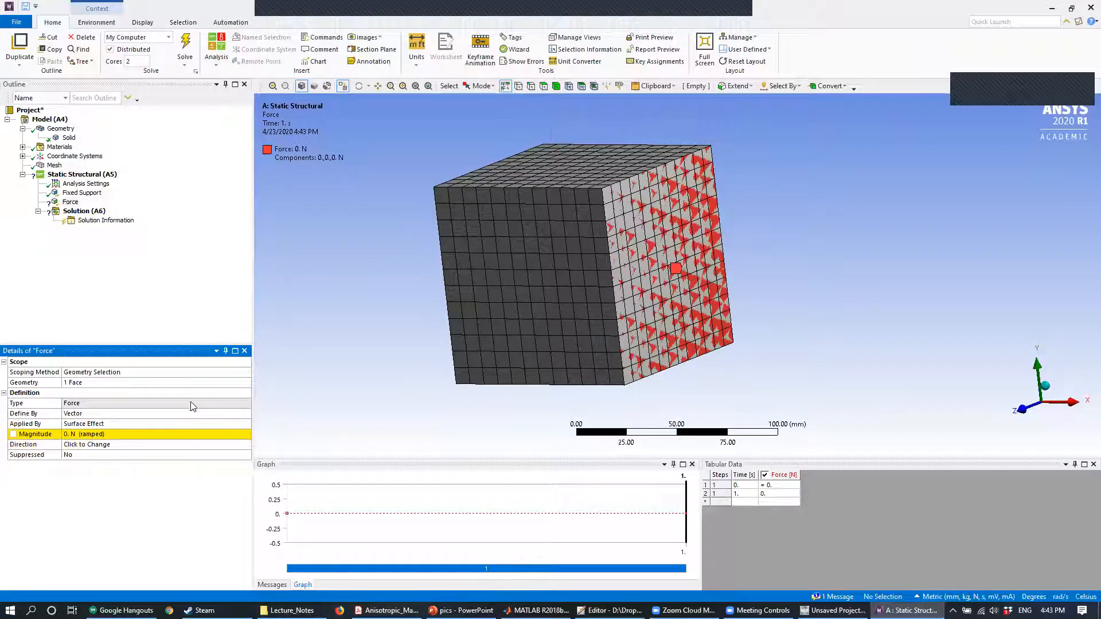
pyautogui.click(177, 431)
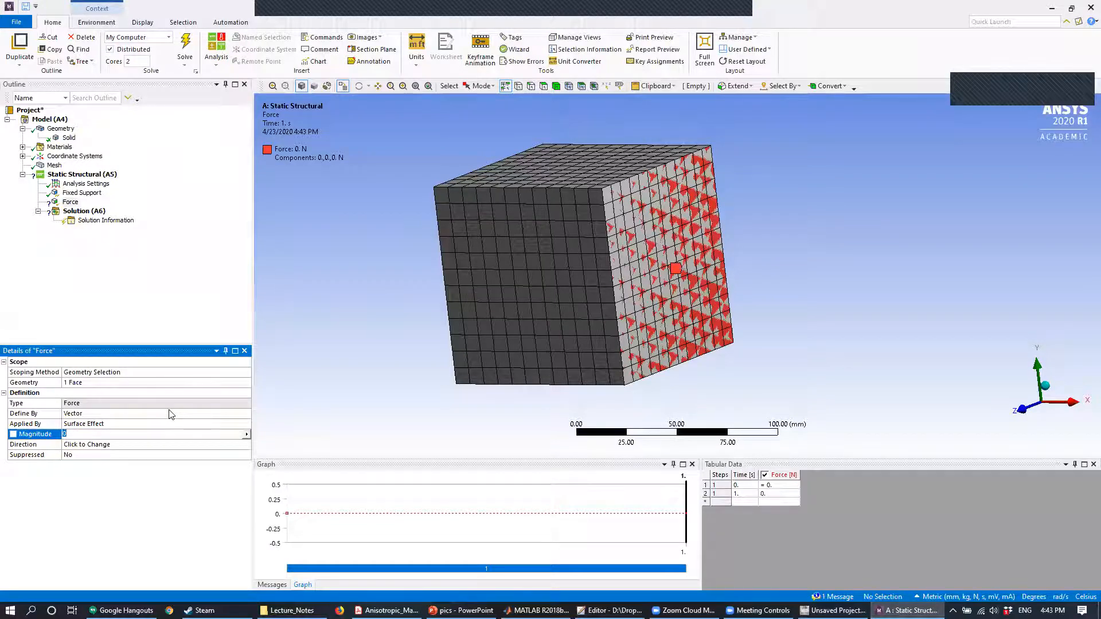
pyautogui.press('Return')
# - Add Total Deformation and Equivalent (von-Mises) Stress results to the solution
pyautogui.rightClick(84, 211)
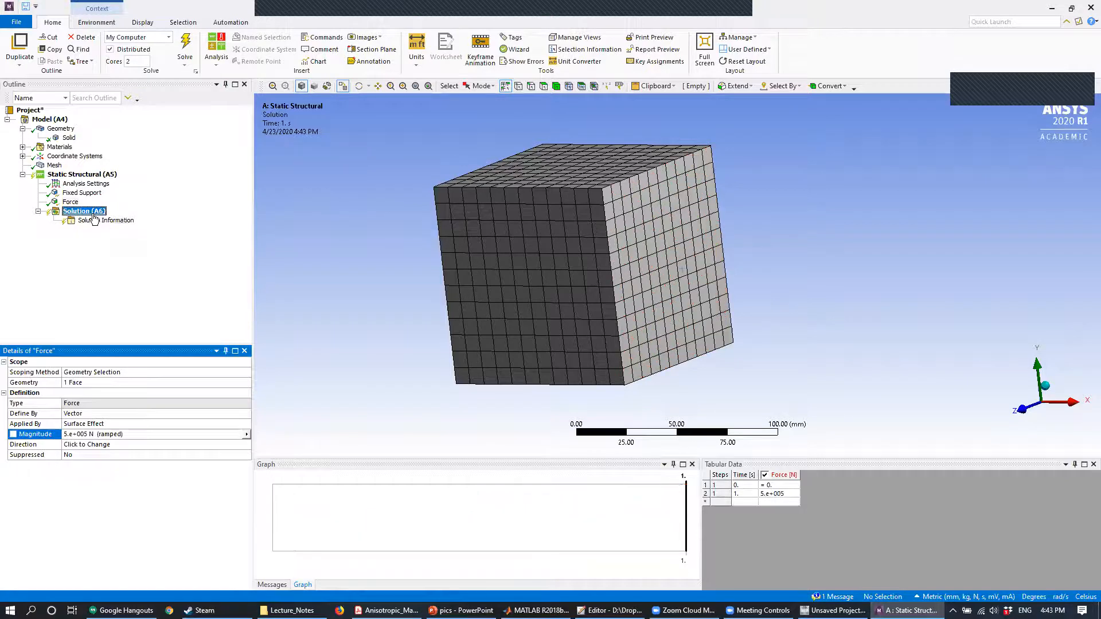
pyautogui.moveTo(143, 221)
pyautogui.click(324, 223)
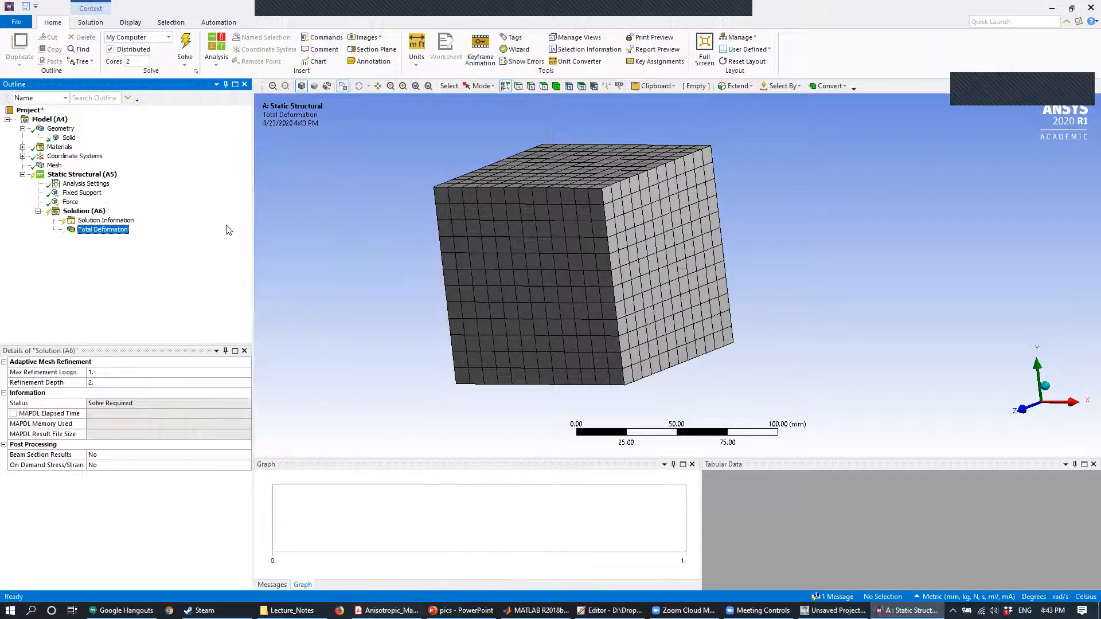
pyautogui.rightClick(84, 211)
pyautogui.moveTo(144, 219)
pyautogui.moveTo(261, 246)
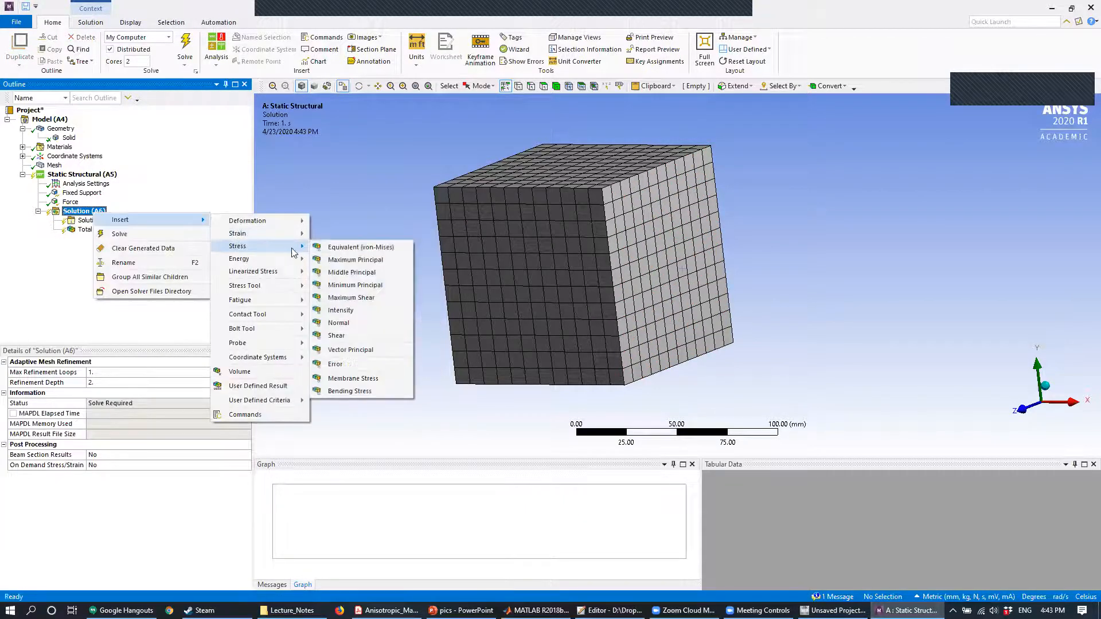
pyautogui.click(343, 248)
# - Solve the static structural analysis and examine the cube's total deformation under the X-direction load
pyautogui.click(185, 43)
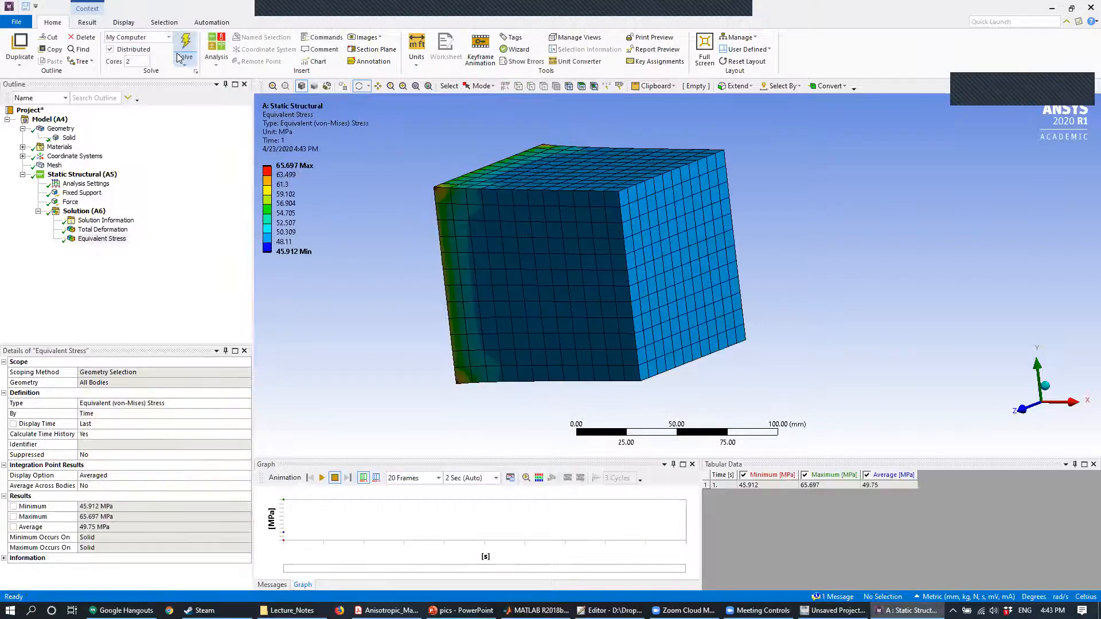
pyautogui.click(102, 229)
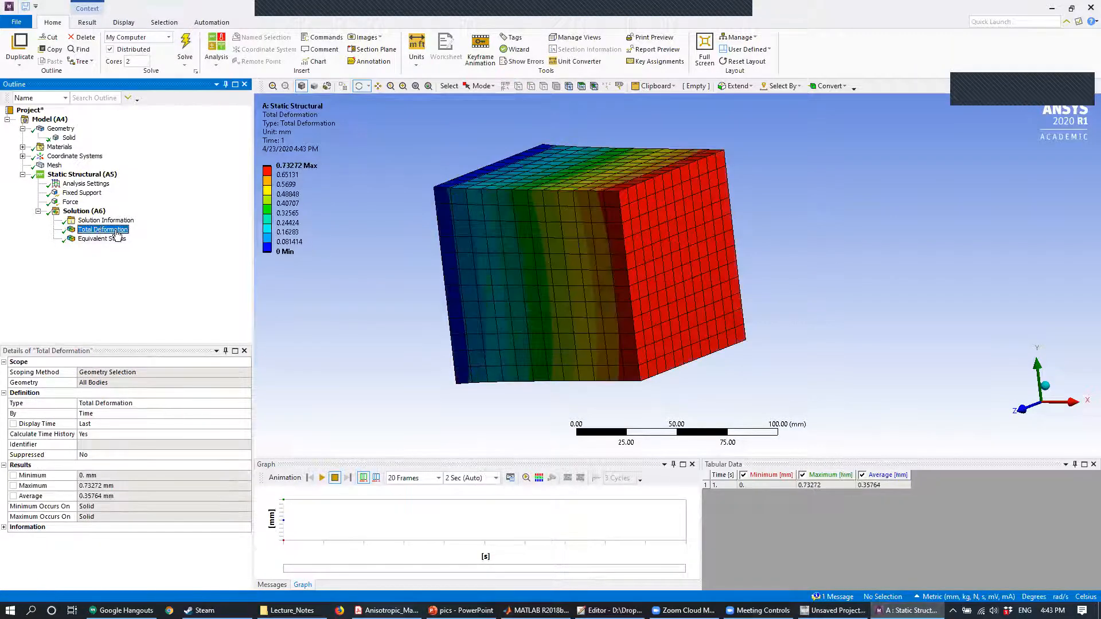
pyautogui.moveTo(596, 215); pyautogui.dragTo(629, 214)
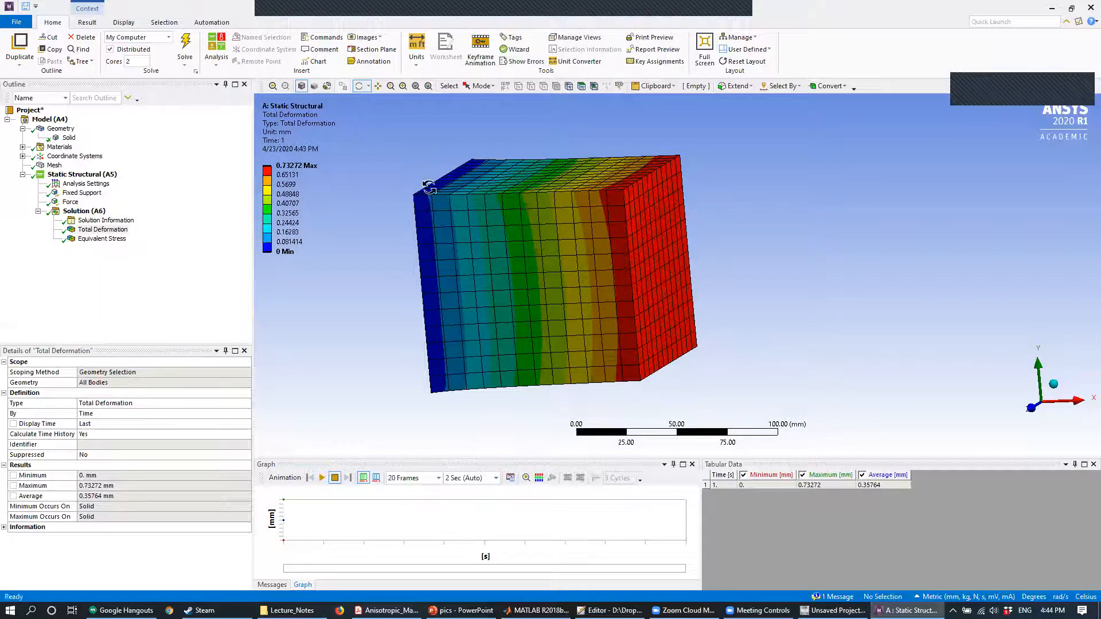
pyautogui.rightClick(82, 195)
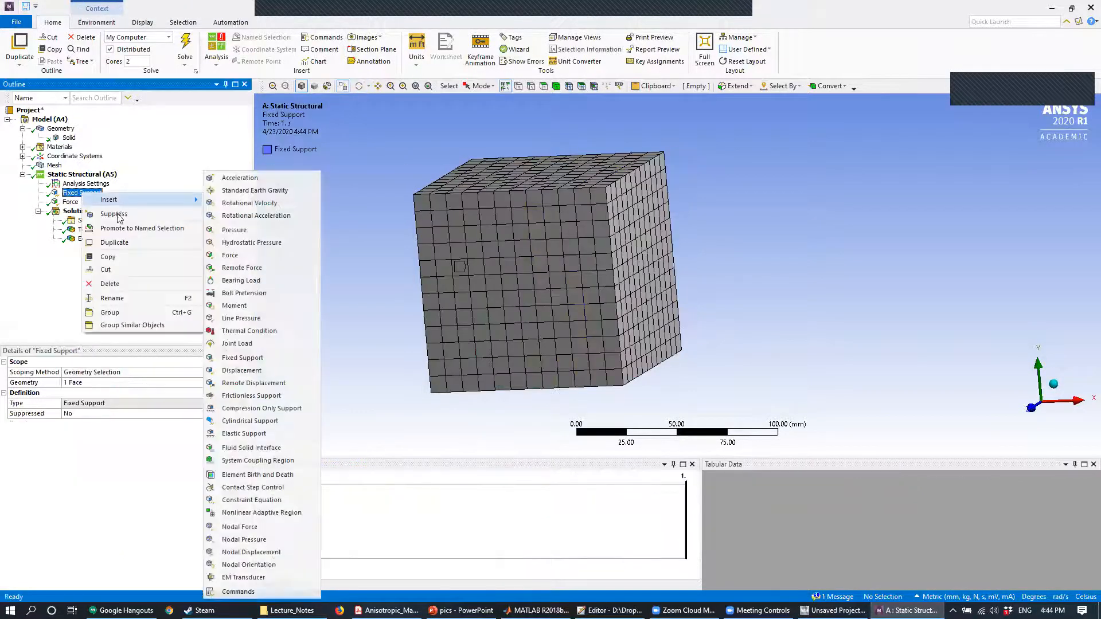
pyautogui.click(597, 215)
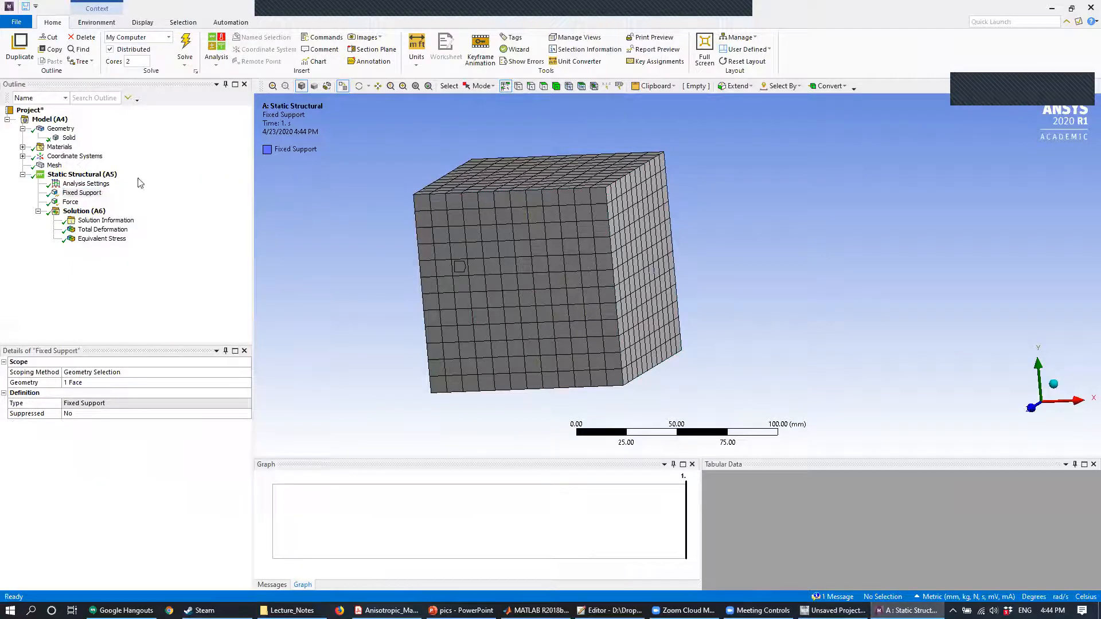
pyautogui.click(109, 221)
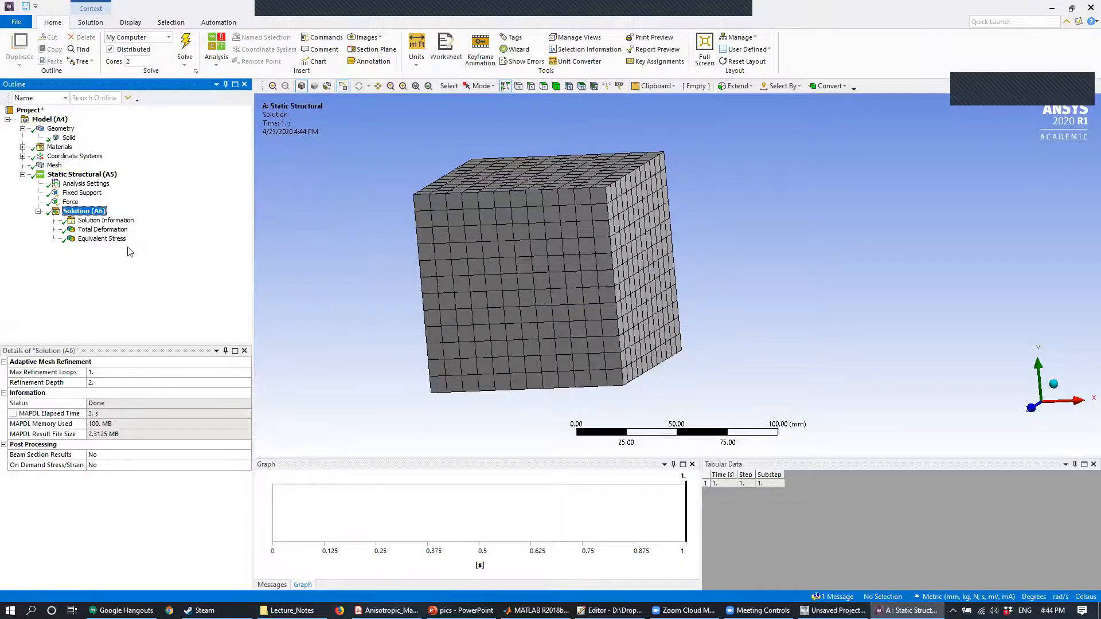
pyautogui.click(118, 230)
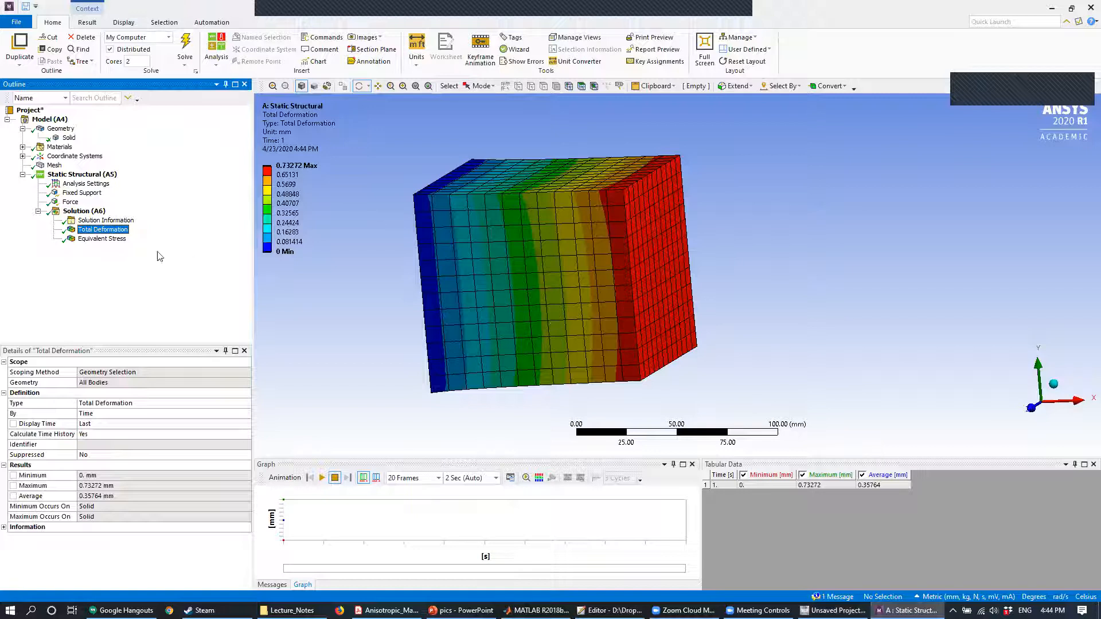
# - Delete the fixed support and the force from the static structural analysis
pyautogui.rightClick(78, 193)
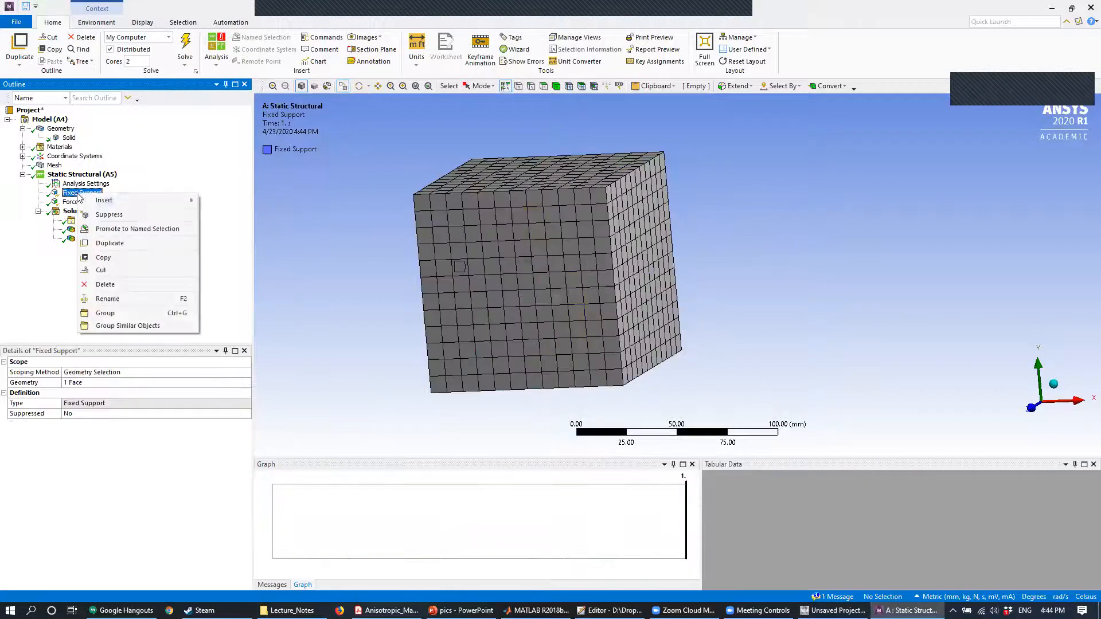
pyautogui.click(135, 285)
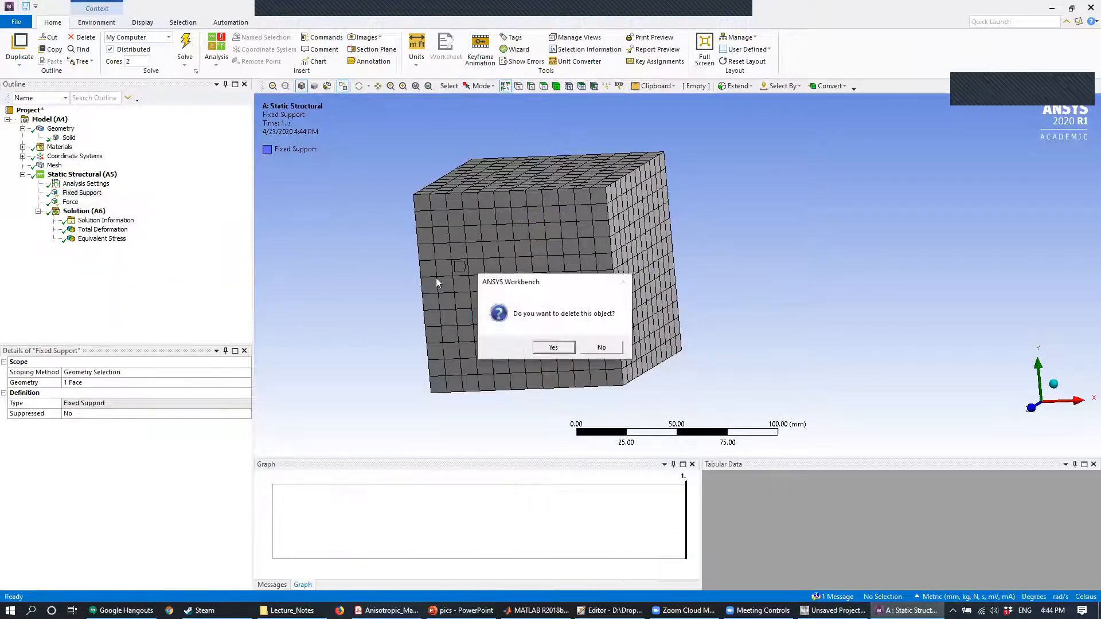
pyautogui.click(551, 347)
pyautogui.rightClick(75, 194)
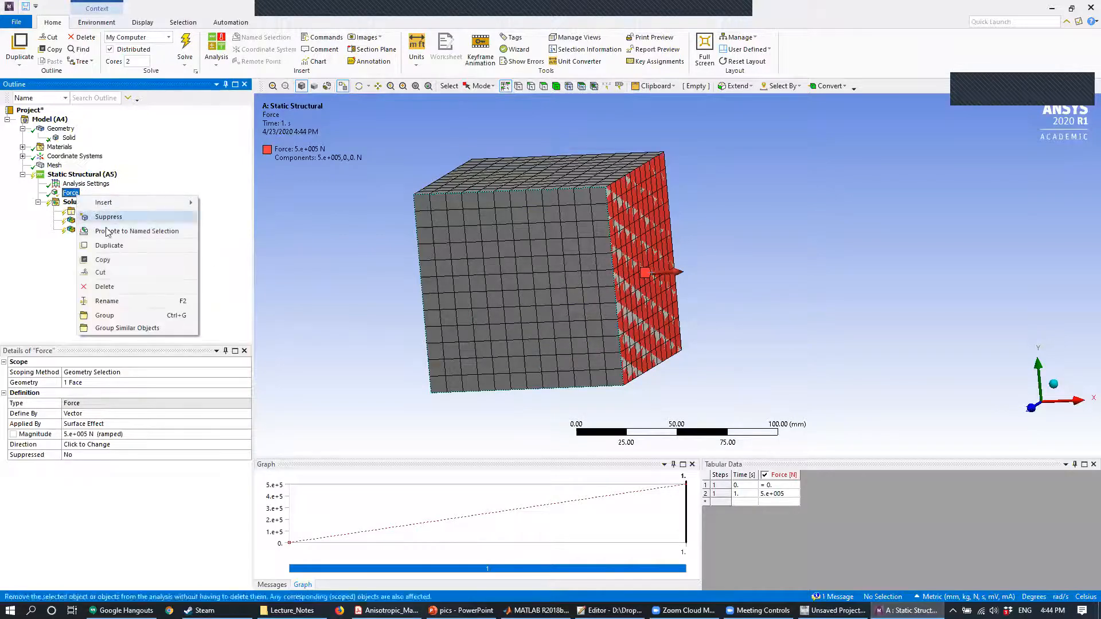
pyautogui.click(135, 286)
pyautogui.click(553, 348)
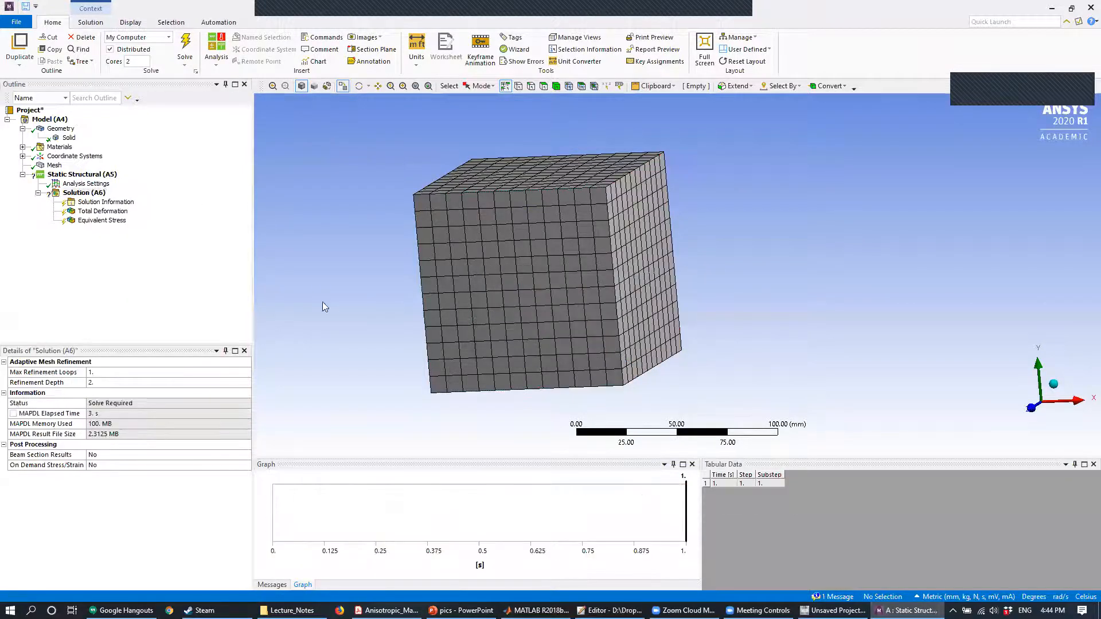
# - Add a fixed support on the cube's bottom face, normal to the Y axis, in the static structural analysis
pyautogui.rightClick(89, 177)
pyautogui.moveTo(127, 184)
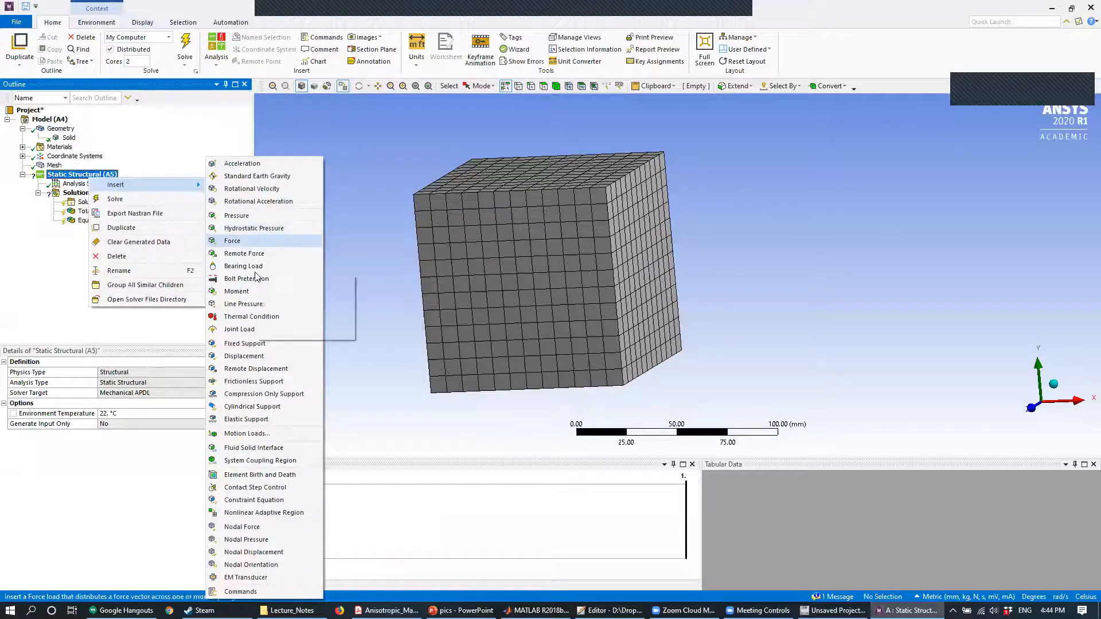
pyautogui.click(259, 343)
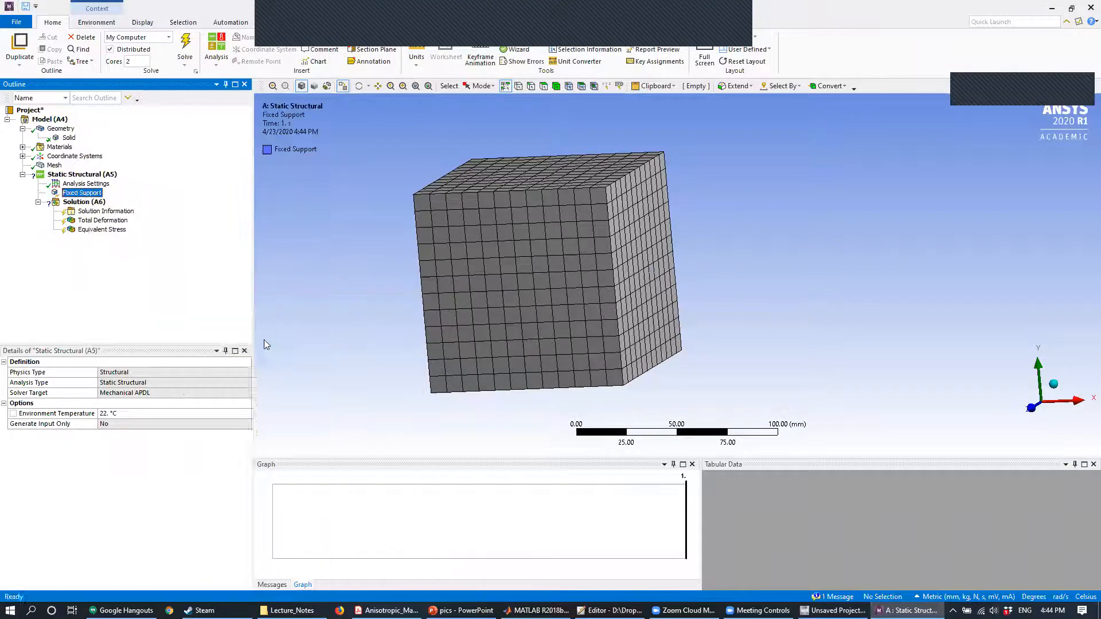
pyautogui.moveTo(659, 304); pyautogui.dragTo(615, 328, button='middle')
pyautogui.click(615, 329)
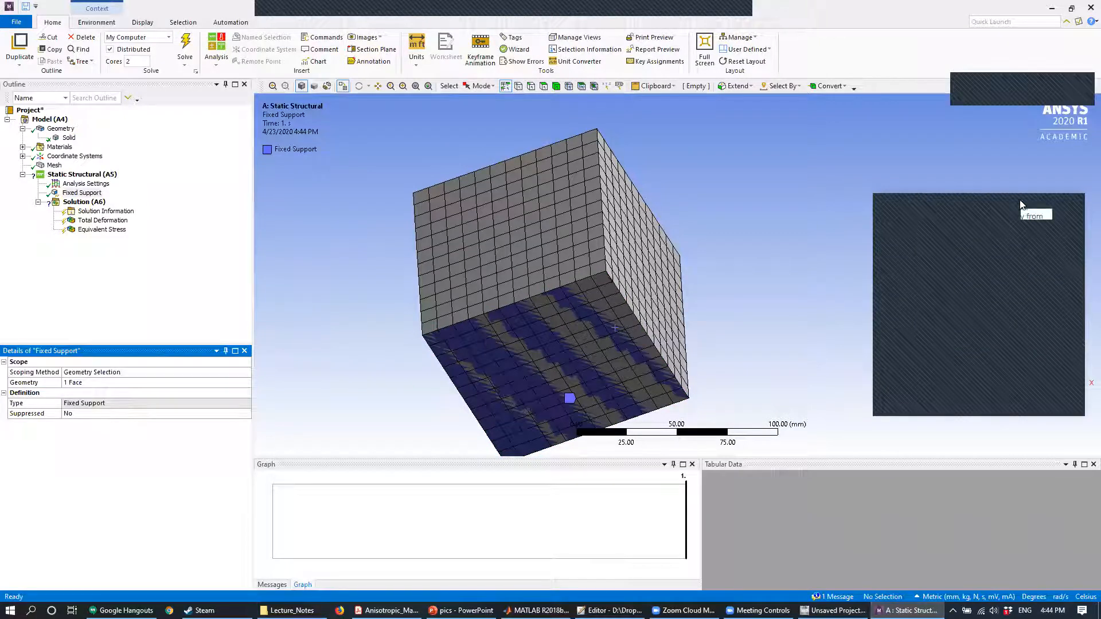
pyautogui.click(1021, 201)
# - Apply a 500000 N force in the Y direction to the cube's top face, opposite the fixed support
pyautogui.moveTo(443, 279); pyautogui.dragTo(479, 195, button='middle')
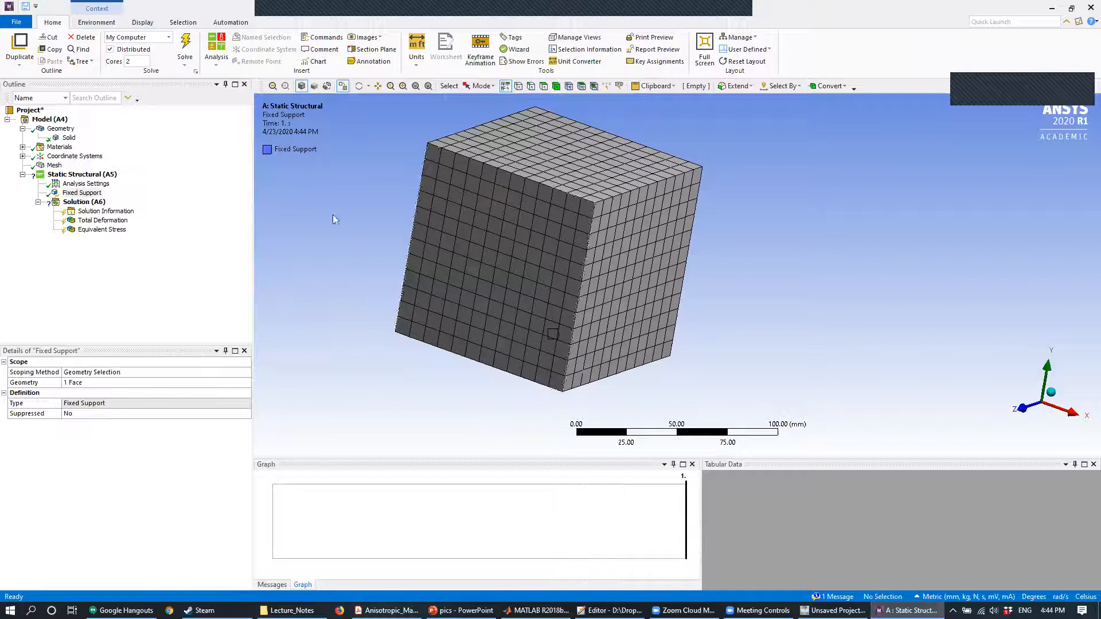
pyautogui.click(103, 175)
pyautogui.rightClick(102, 175)
pyautogui.moveTo(127, 182)
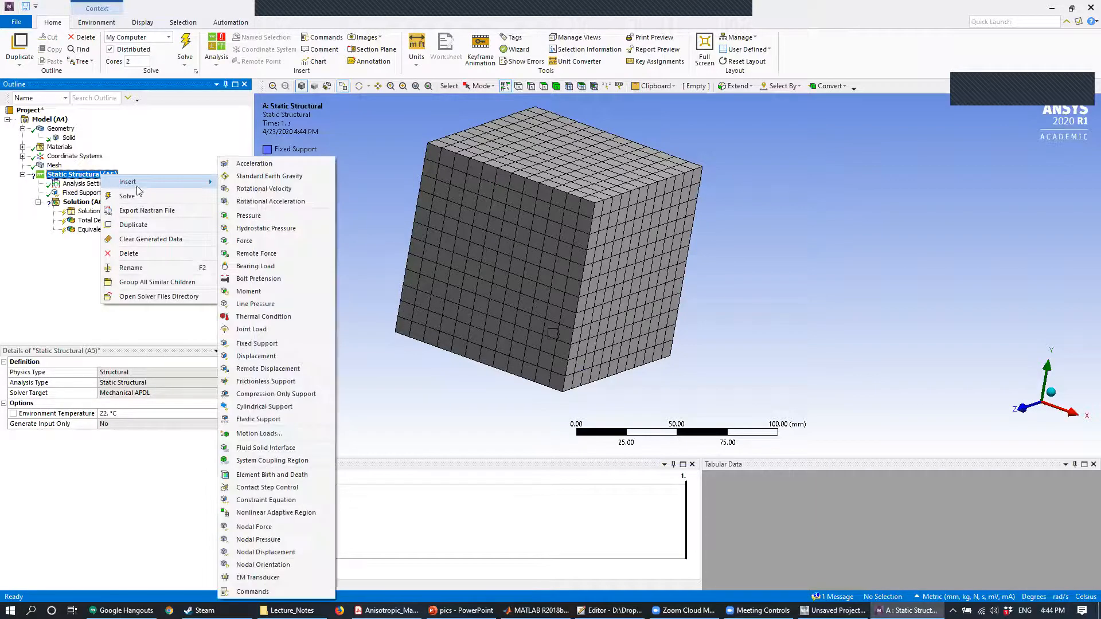
pyautogui.click(264, 241)
pyautogui.click(565, 152)
pyautogui.click(109, 383)
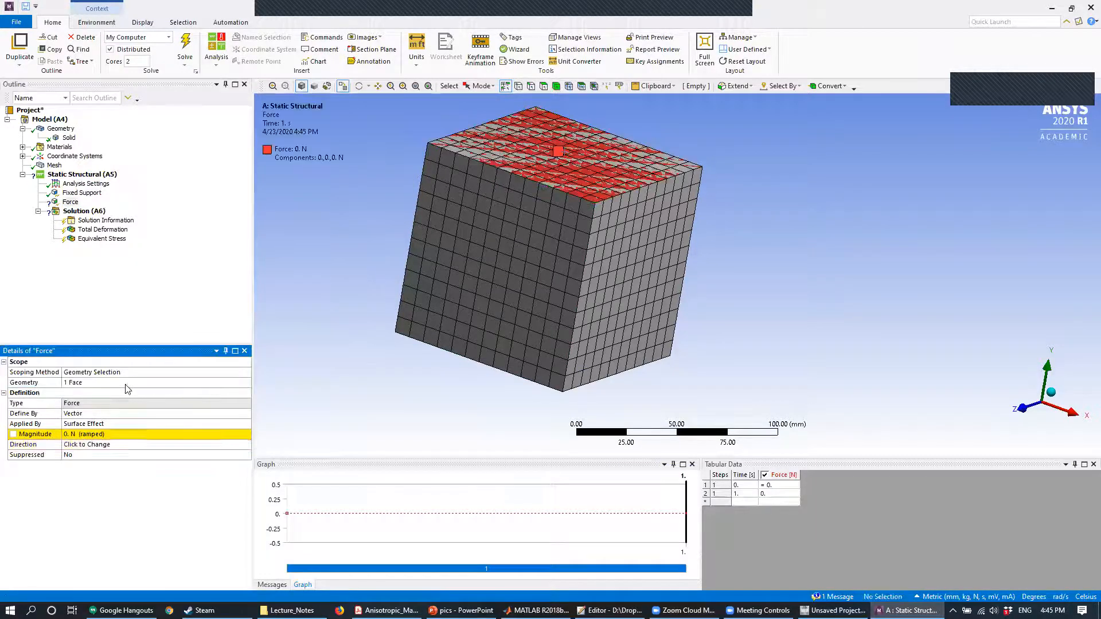
pyautogui.click(94, 435)
pyautogui.write('500000')
pyautogui.press('Return')
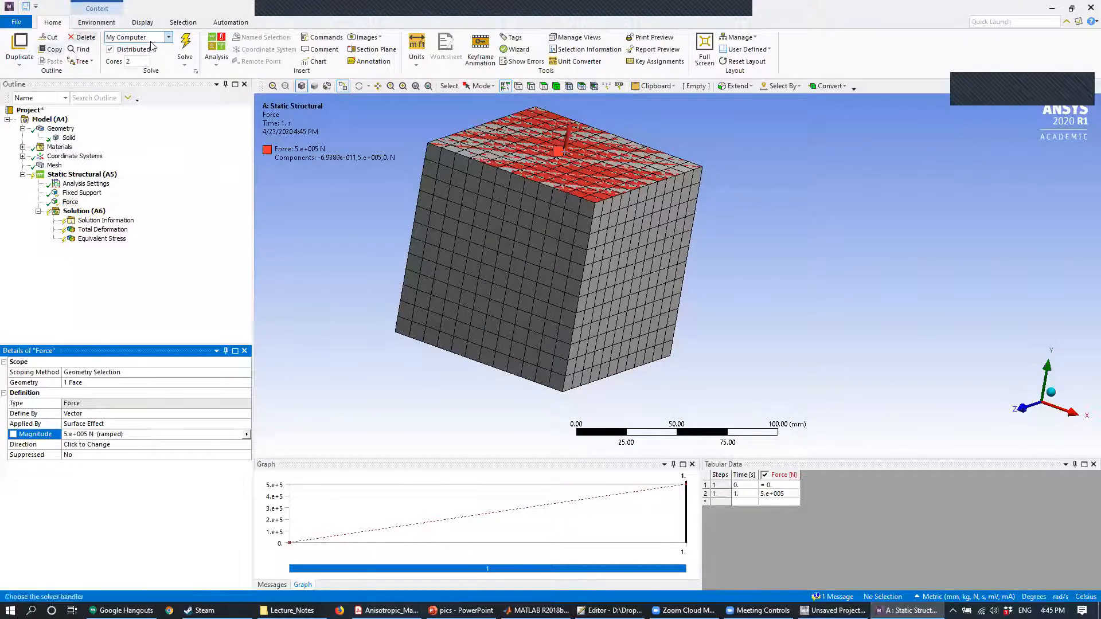
# - Solve the analysis, read the solver messages and examine the cube's total deformation under the Y-direction load
pyautogui.click(181, 42)
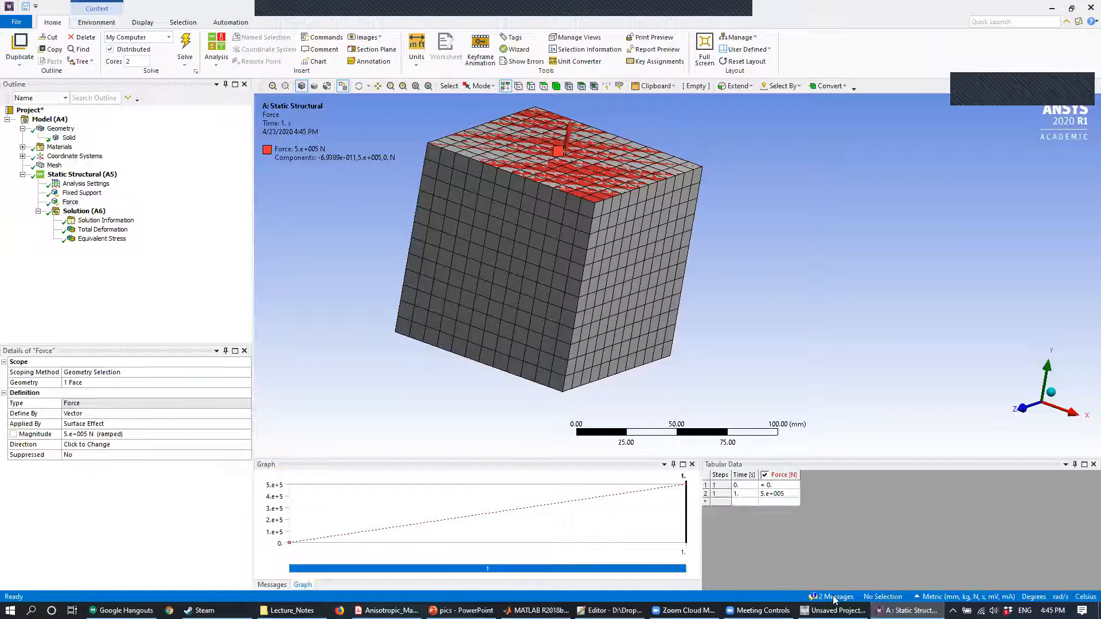
pyautogui.click(812, 599)
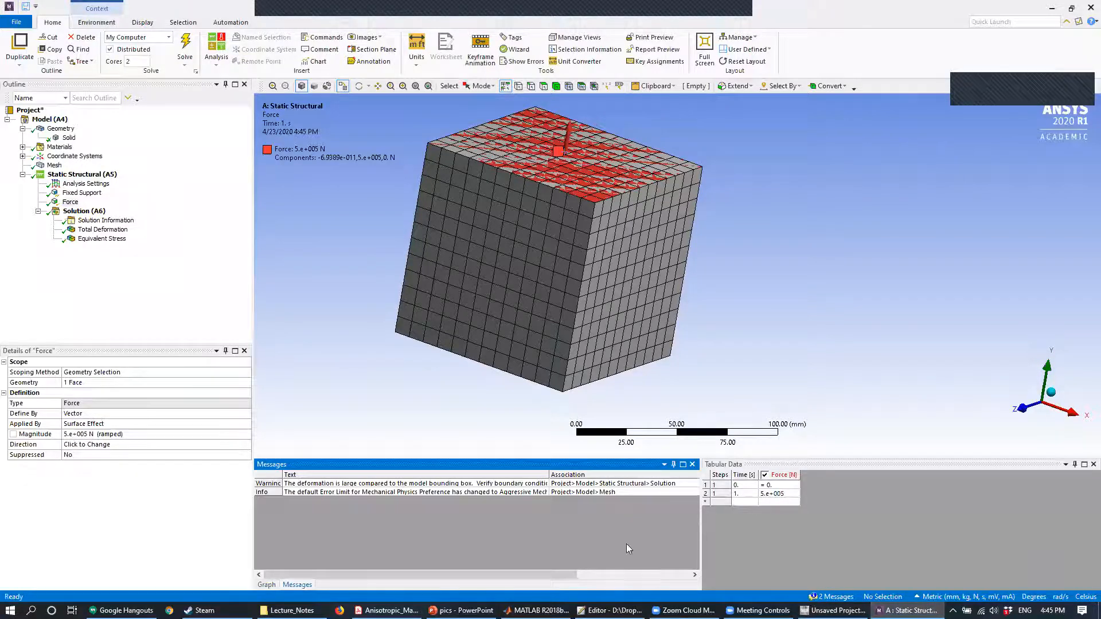
pyautogui.moveTo(549, 475); pyautogui.dragTo(623, 475)
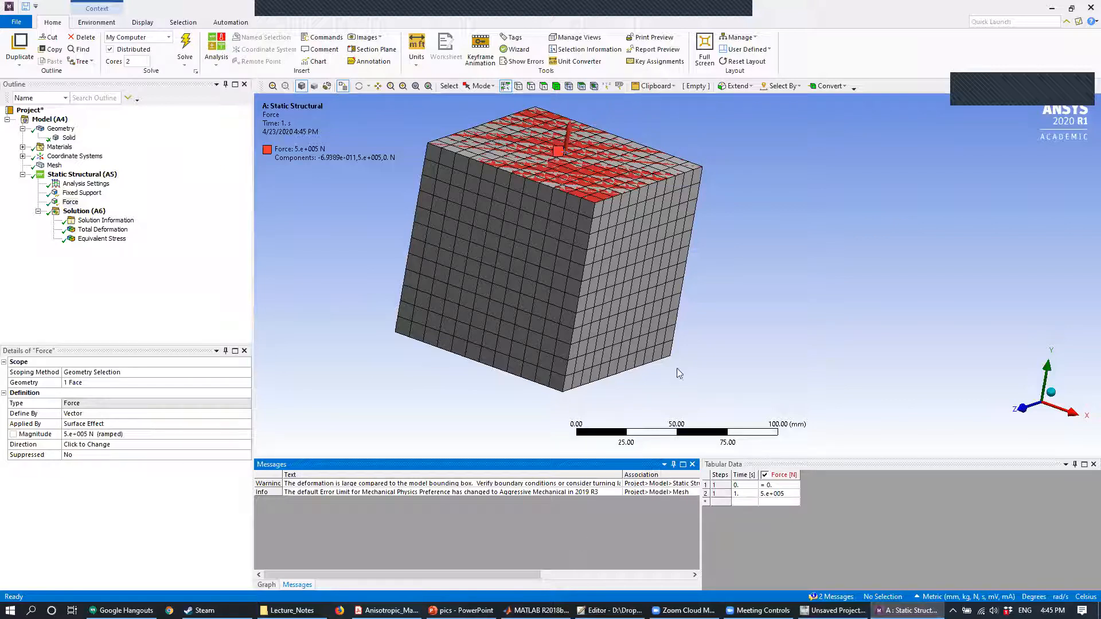
pyautogui.click(103, 230)
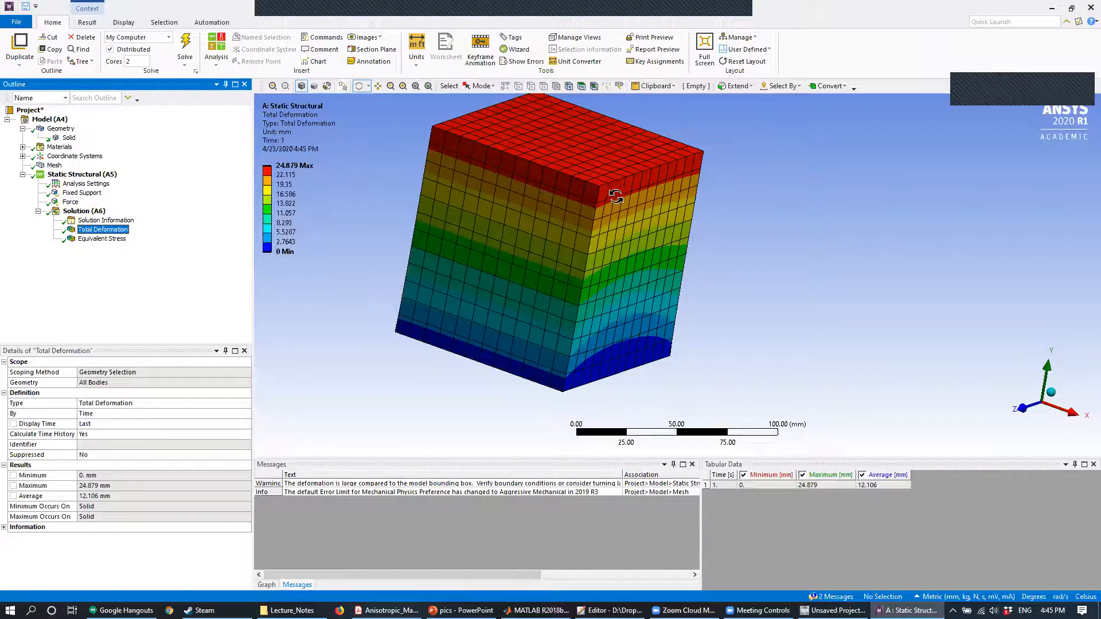
pyautogui.moveTo(561, 230); pyautogui.dragTo(528, 287)
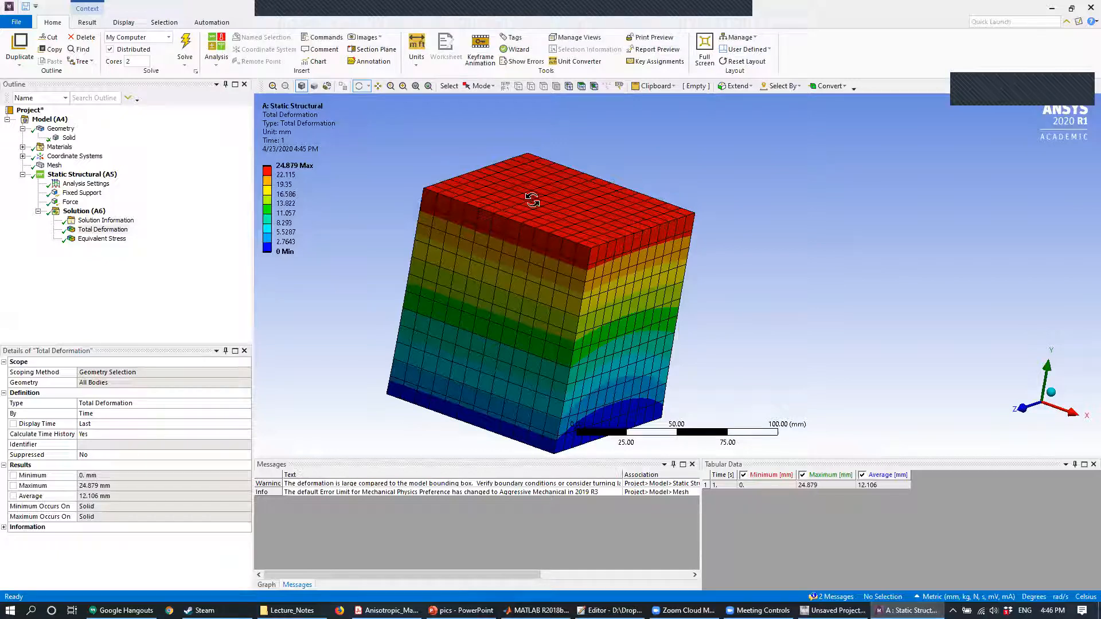
# - Delete the Y-direction force and the bottom-face fixed support from the static structural analysis
pyautogui.click(76, 202)
pyautogui.rightClick(76, 202)
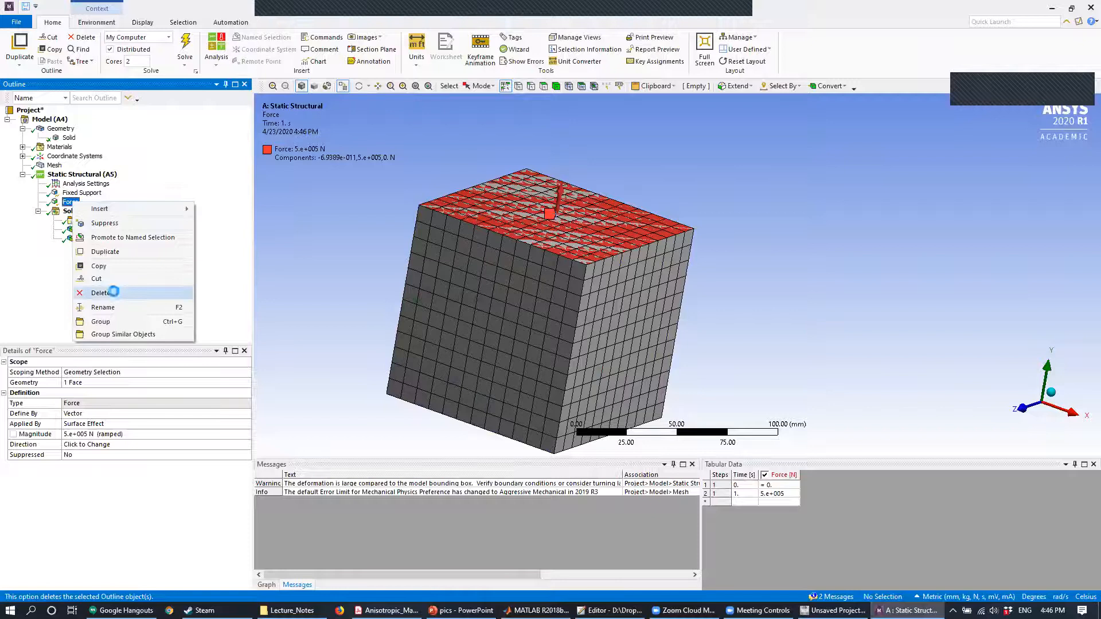
pyautogui.click(101, 293)
pyautogui.click(554, 348)
pyautogui.click(83, 193)
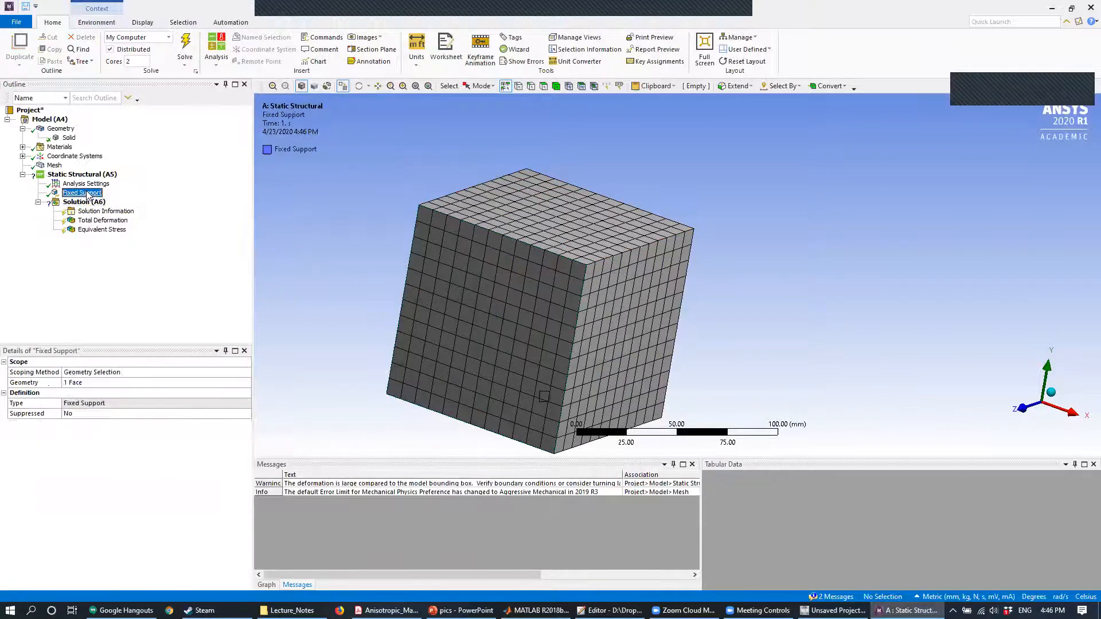
pyautogui.rightClick(85, 193)
pyautogui.click(144, 282)
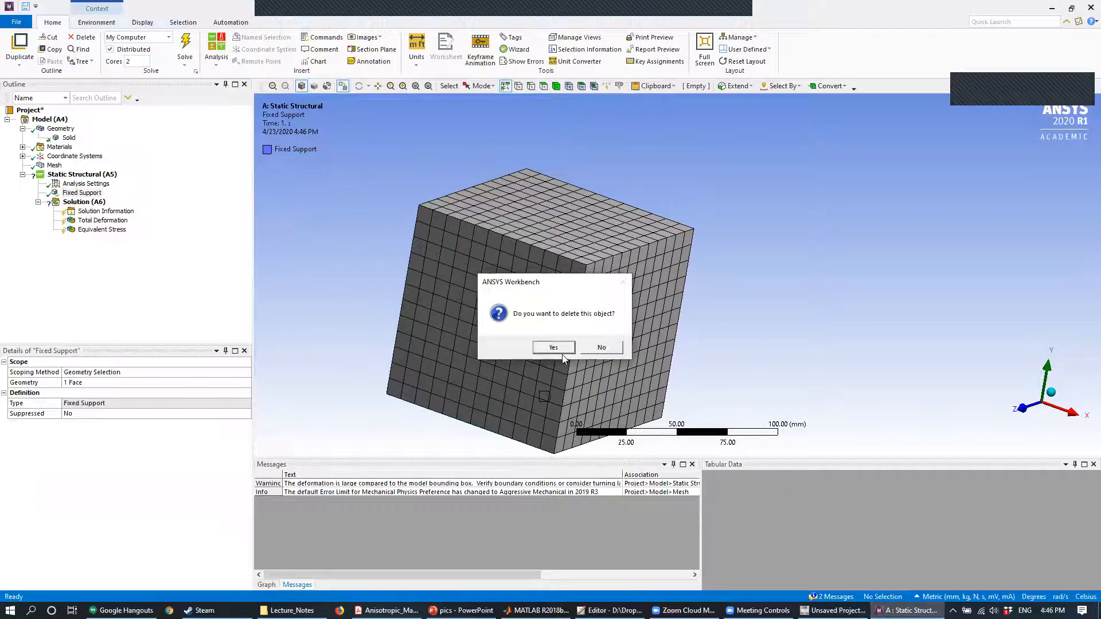
pyautogui.click(546, 348)
# - Add a fixed support on the cube face that points in the positive Z direction
pyautogui.rightClick(80, 175)
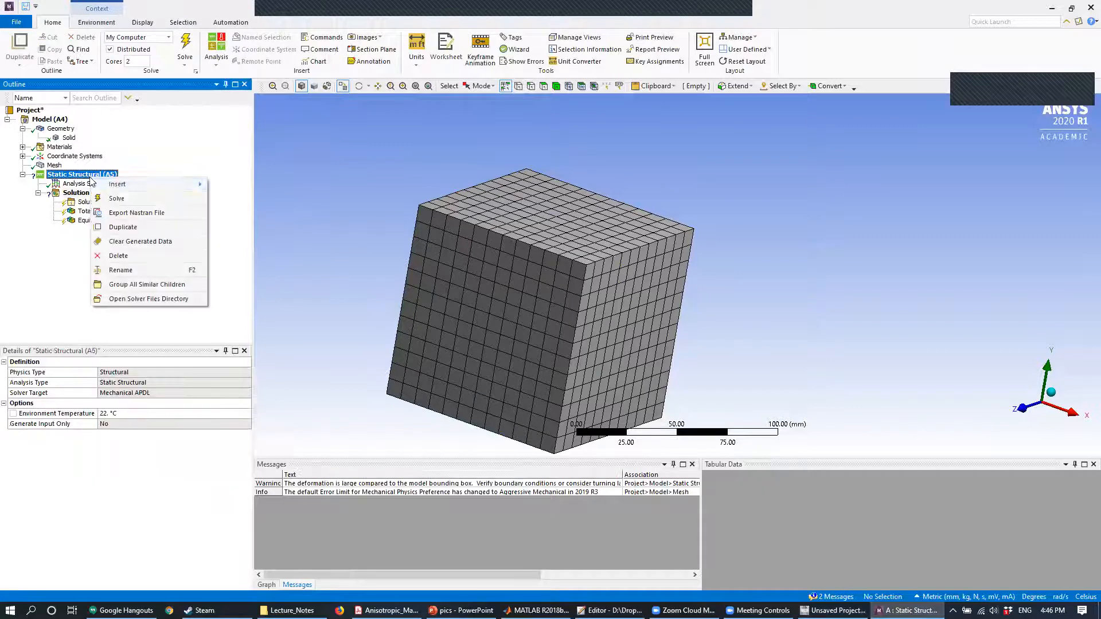
pyautogui.moveTo(132, 184)
pyautogui.click(247, 343)
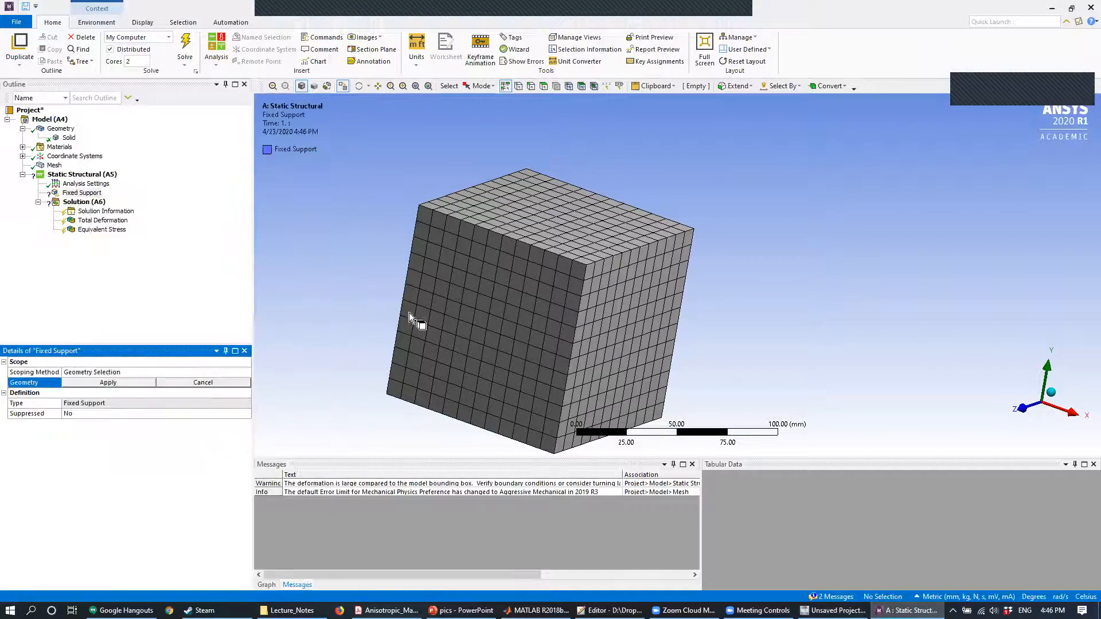
pyautogui.moveTo(693, 265); pyautogui.dragTo(491, 308, button='middle')
pyautogui.click(491, 308)
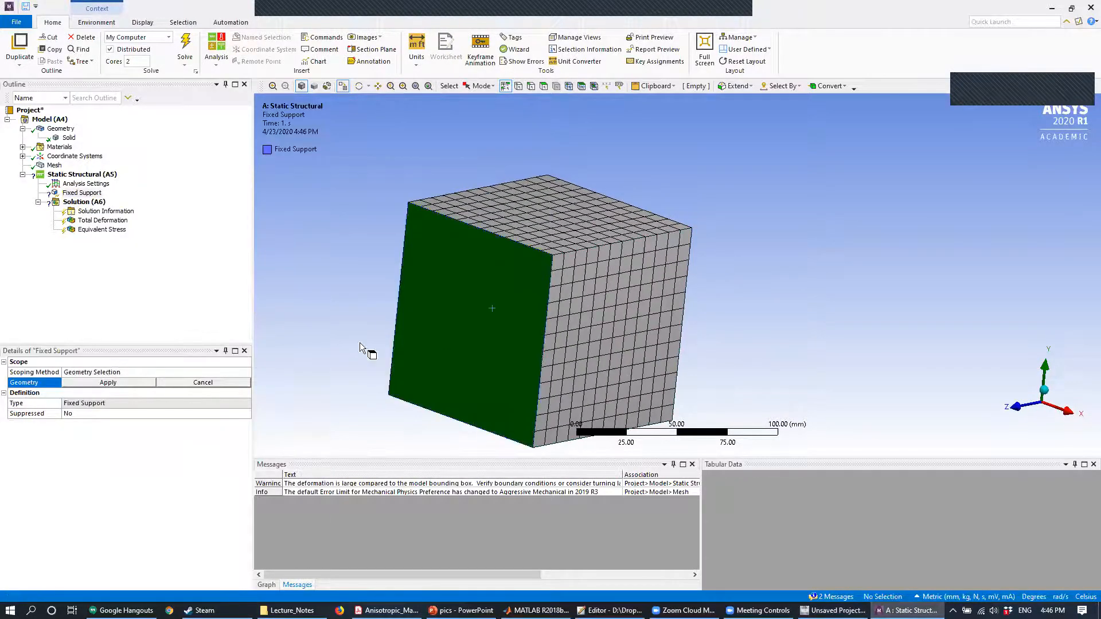
pyautogui.click(108, 383)
# - Apply a 500000 N force in the negative Z direction to the cube face opposite the fixed support
pyautogui.rightClick(83, 174)
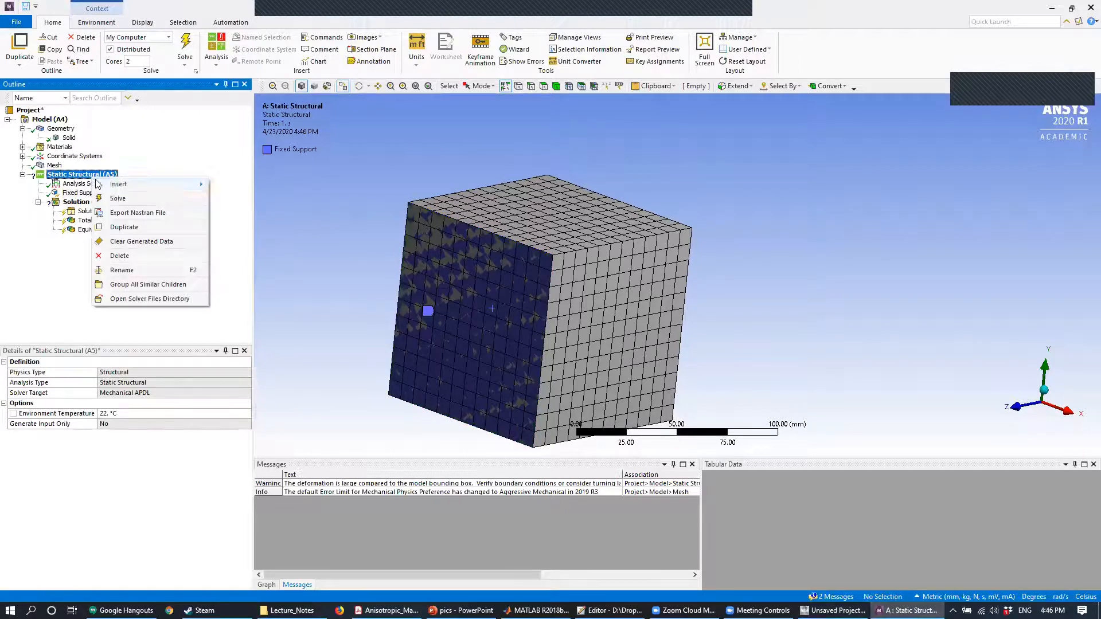
pyautogui.moveTo(135, 184)
pyautogui.click(264, 241)
pyautogui.moveTo(435, 256); pyautogui.dragTo(611, 260, button='middle')
pyautogui.click(610, 259)
pyautogui.click(108, 383)
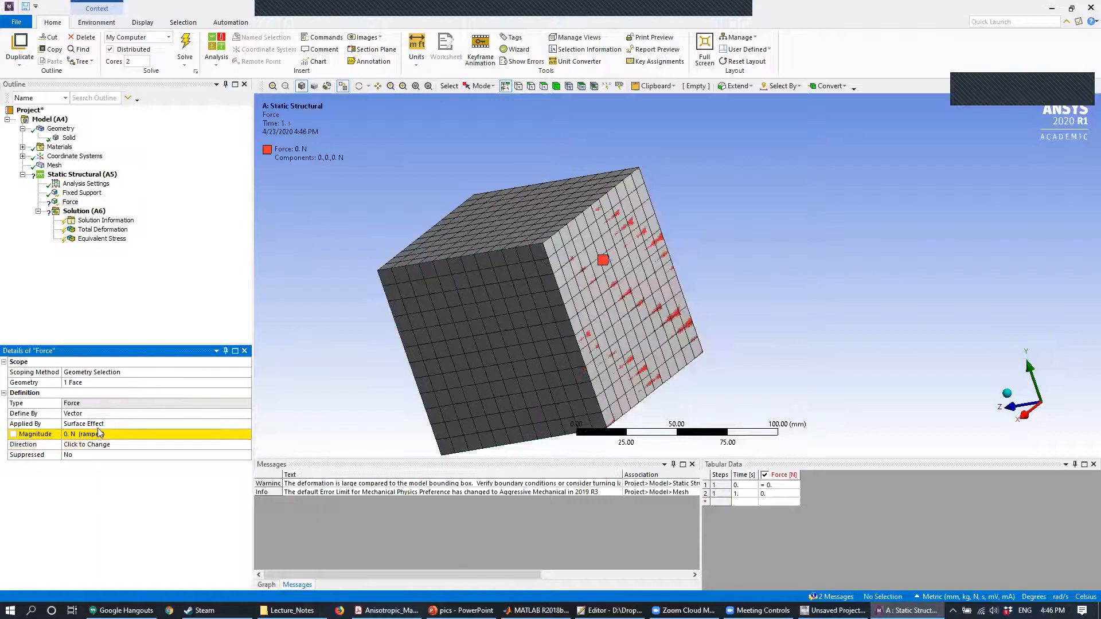
pyautogui.click(97, 433)
pyautogui.write('500000')
pyautogui.press('Return')
# - Solve the analysis and examine the cube's total deformation from several sides under the Z-direction load
pyautogui.click(185, 45)
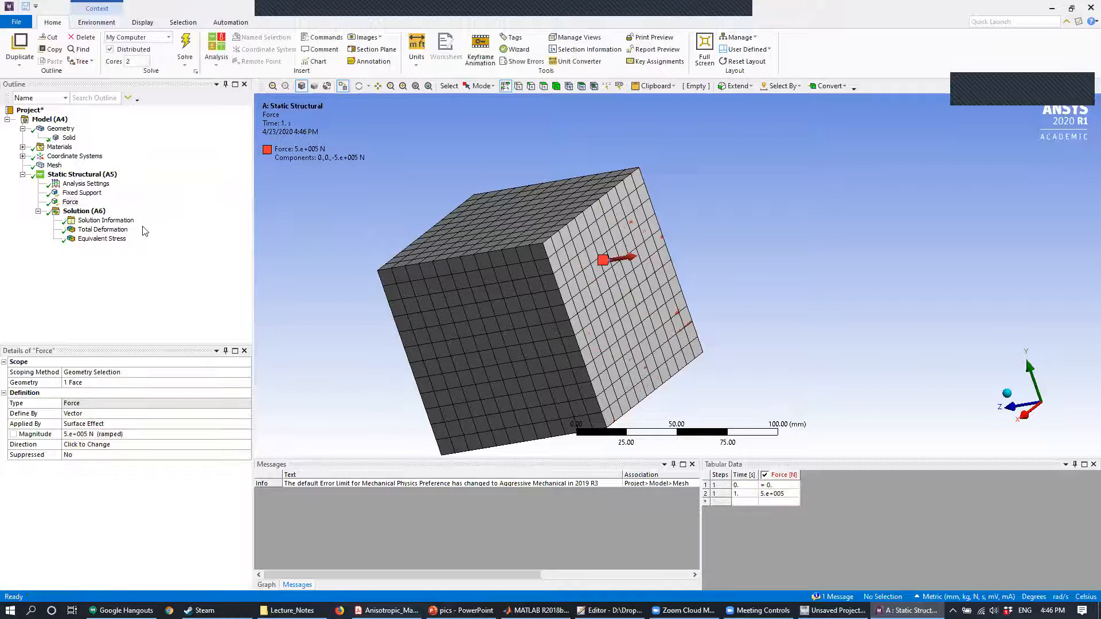
pyautogui.click(120, 231)
pyautogui.moveTo(565, 195); pyautogui.dragTo(635, 181, button='middle')
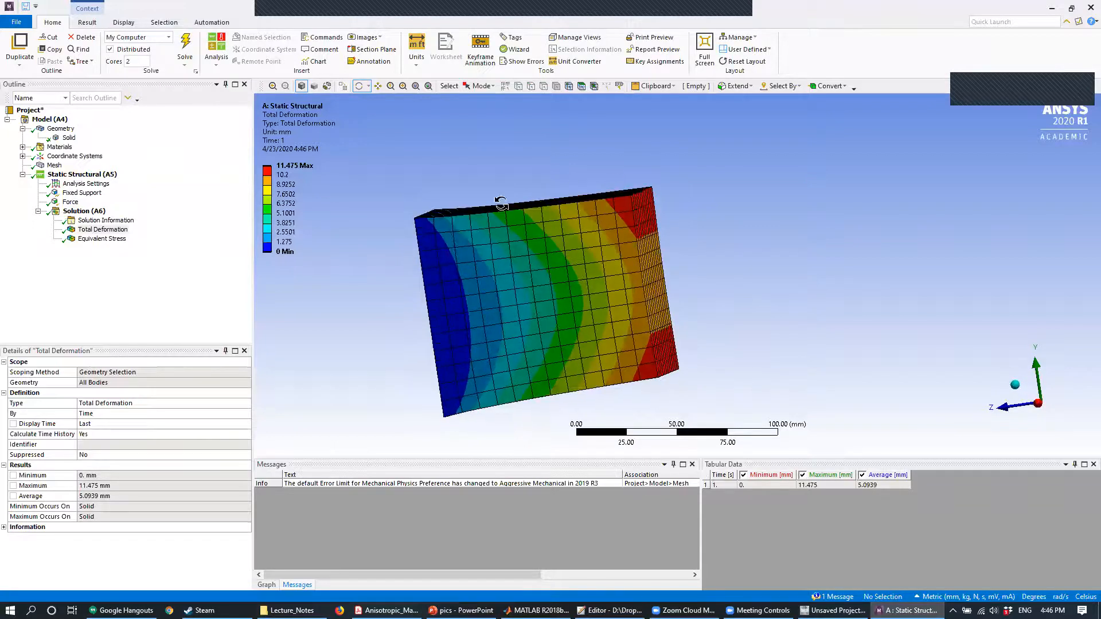
pyautogui.moveTo(625, 230); pyautogui.dragTo(574, 199, button='middle')
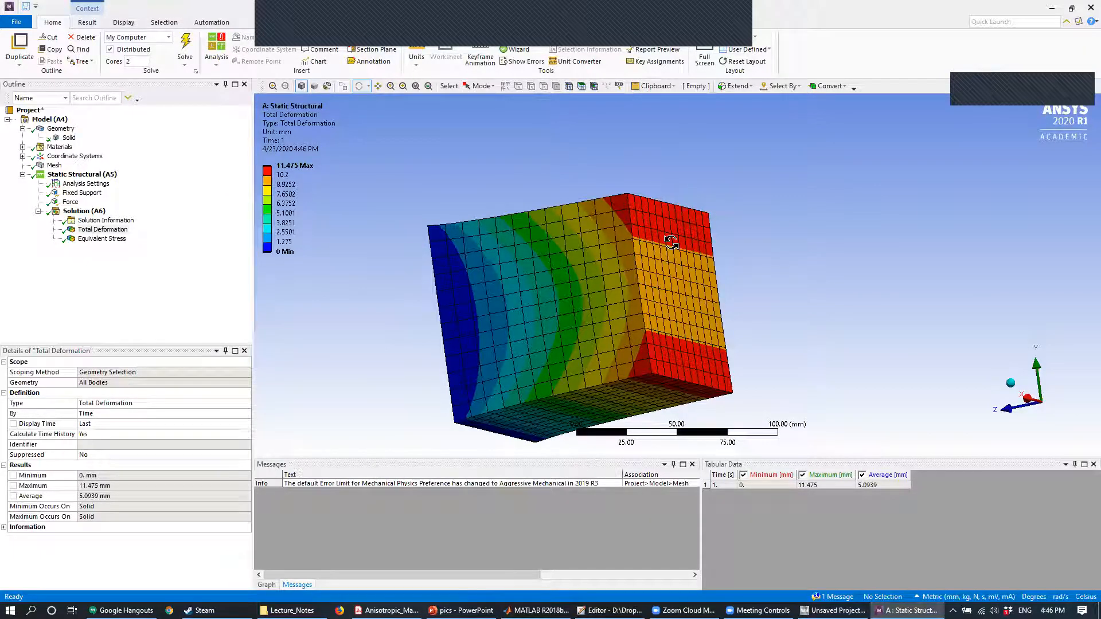
pyautogui.moveTo(510, 259); pyautogui.dragTo(617, 243)
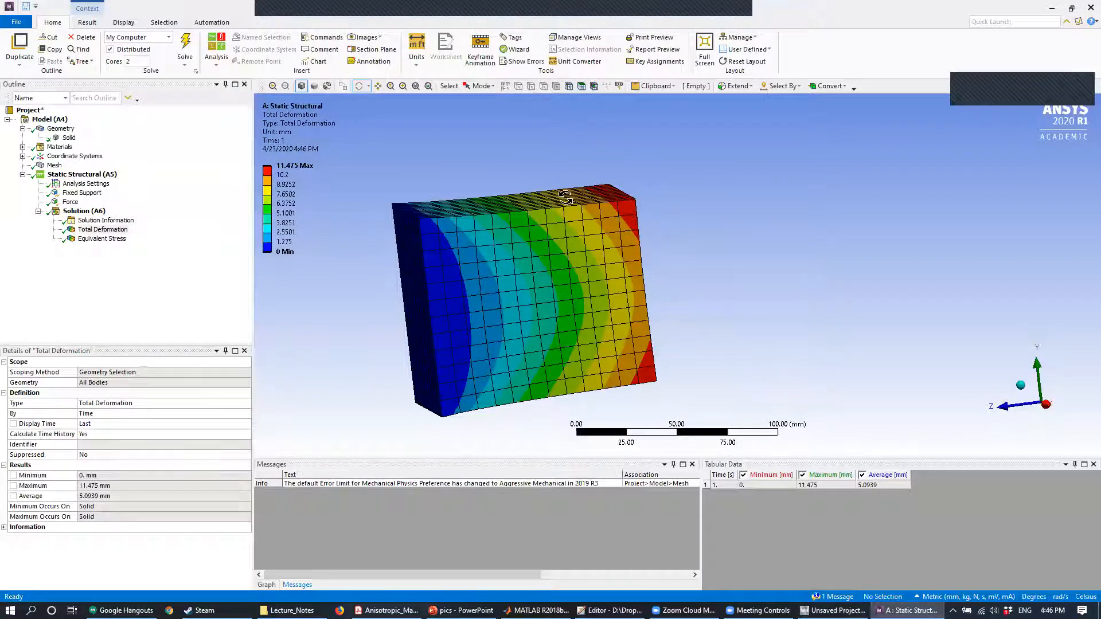
pyautogui.moveTo(571, 200); pyautogui.dragTo(494, 251)
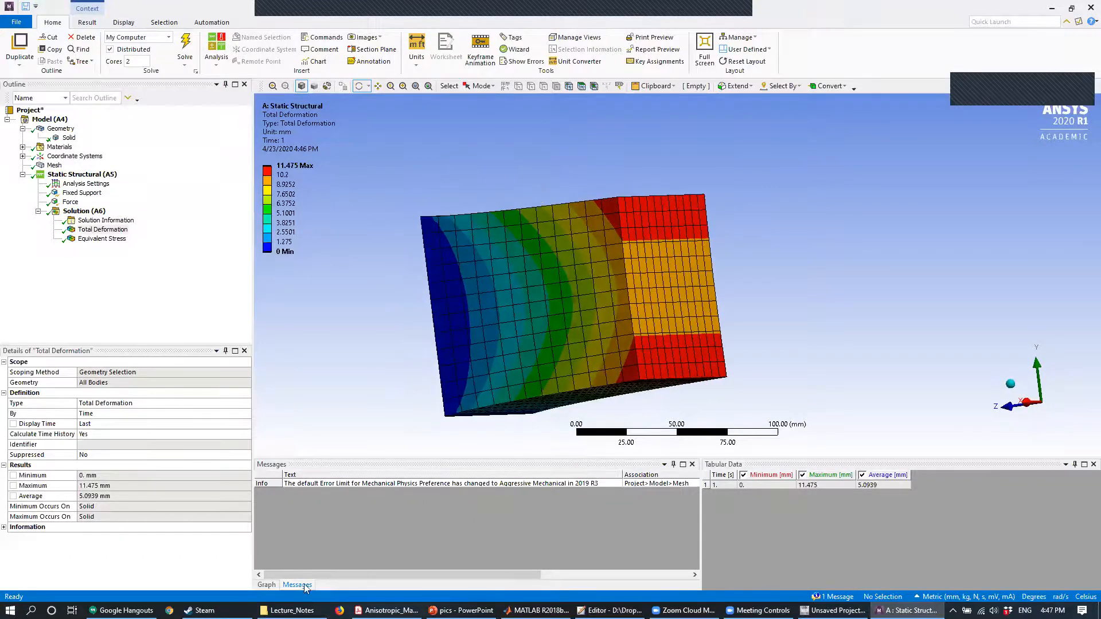
pyautogui.hotkey('alt', 'Tab')
pyautogui.hotkey('alt', 'Tab')
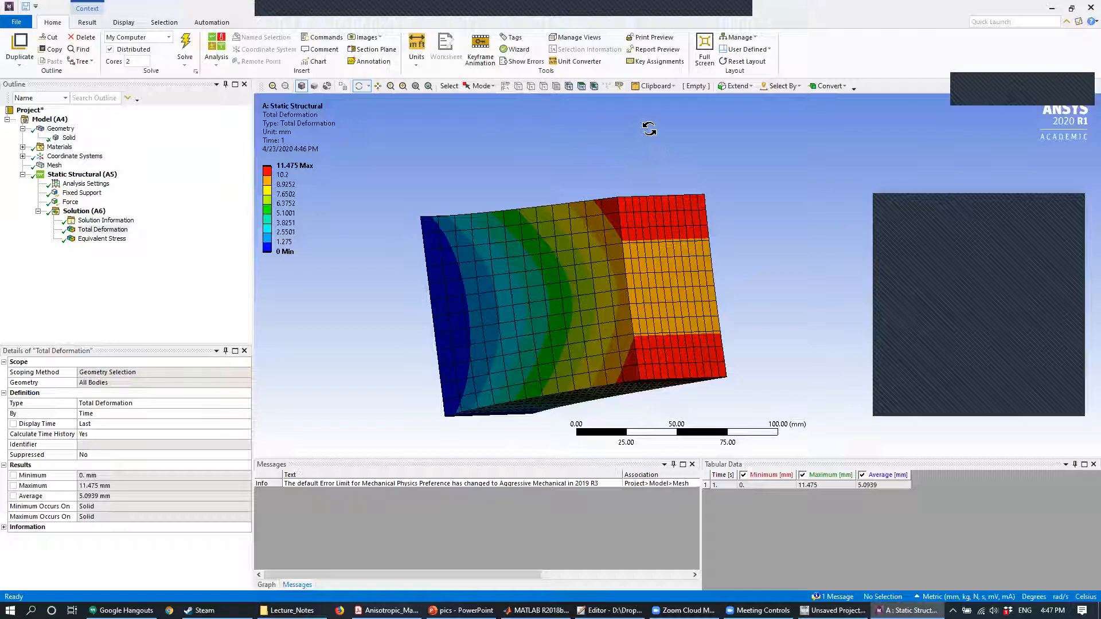
pyautogui.click(287, 610)
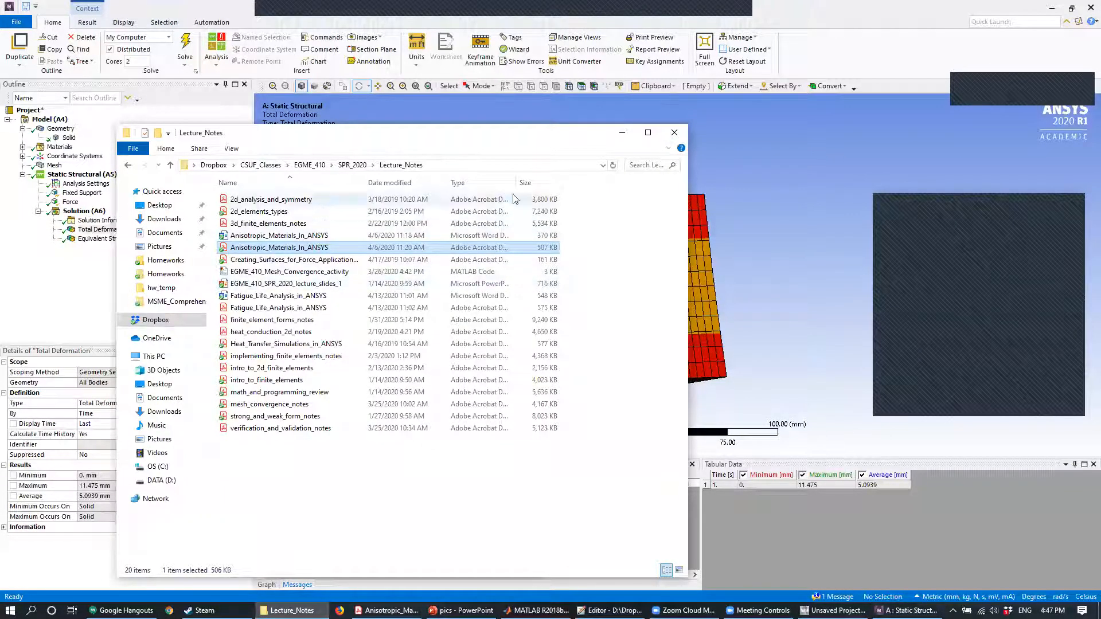
pyautogui.click(621, 133)
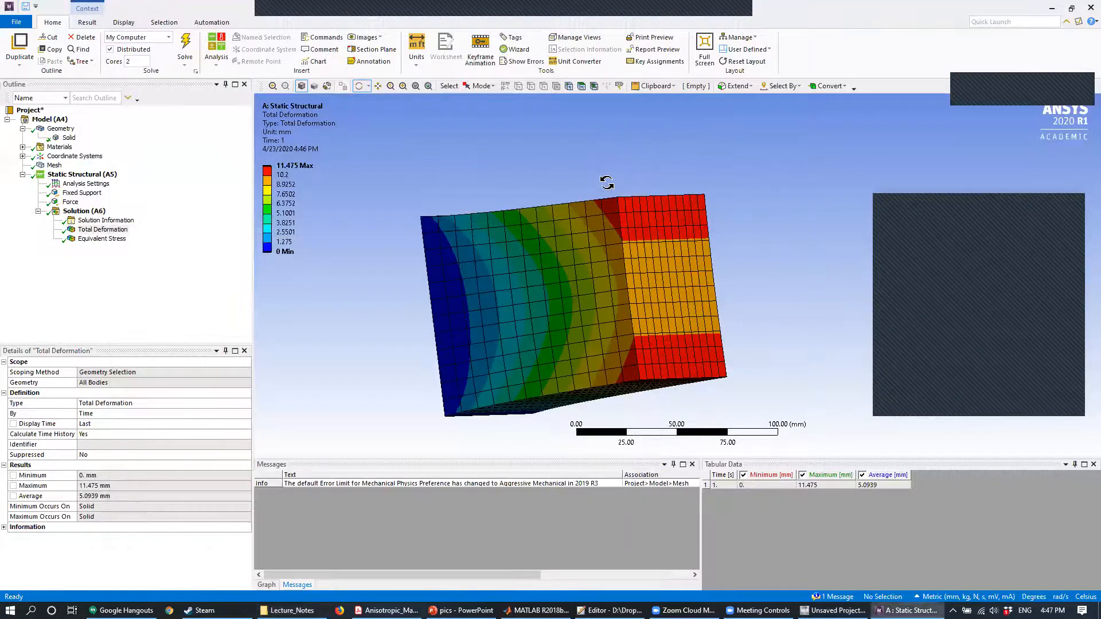